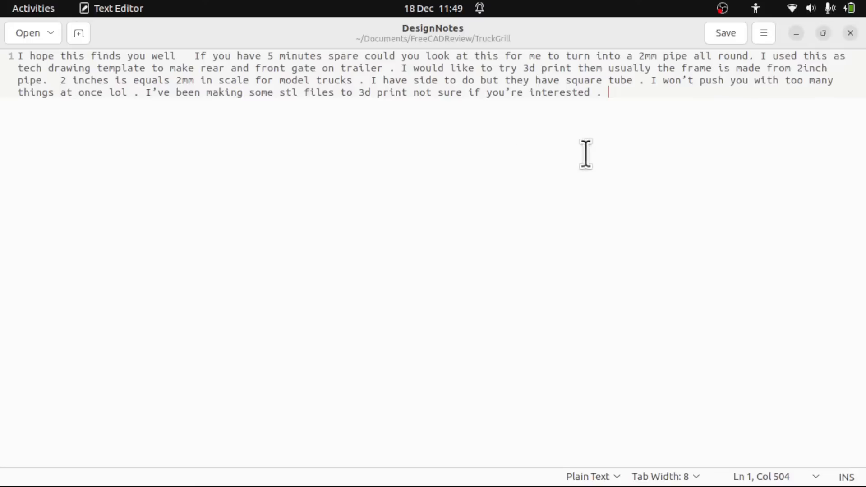
- Copy the complete design notes and paste them into a new text document in the RearGatedrawing model in FreeCAD
drag(628, 149, 114, 82)
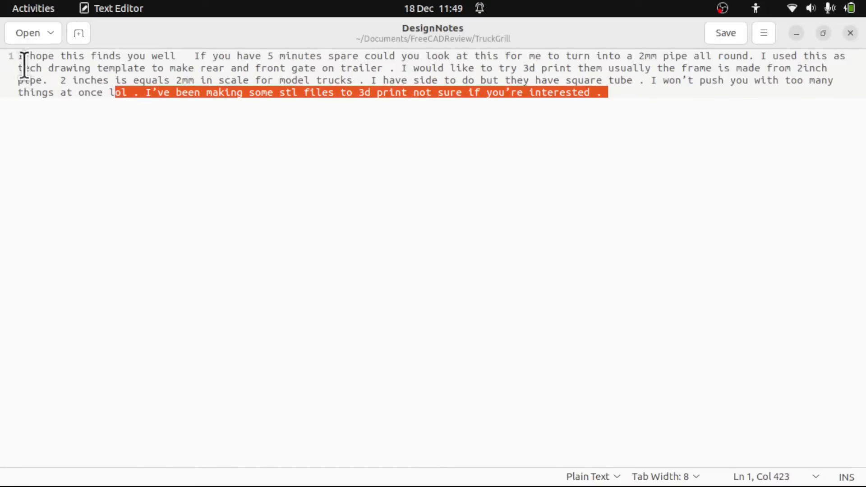
drag(18, 56, 452, 111)
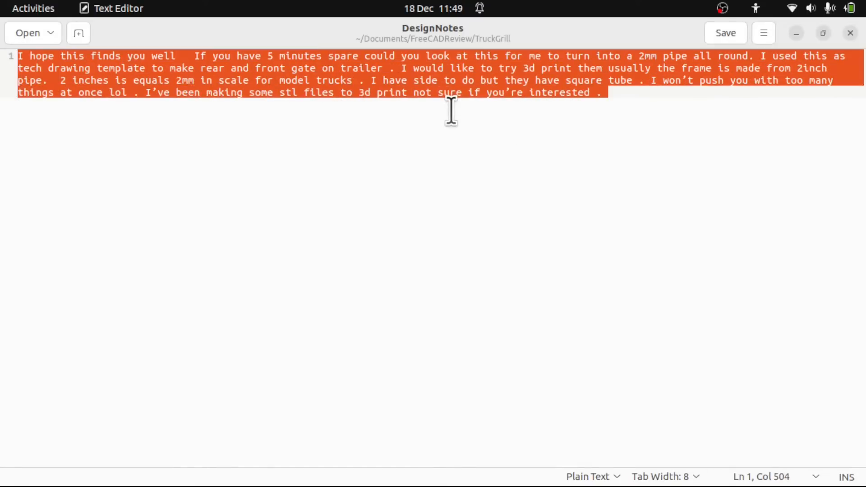
click(797, 33)
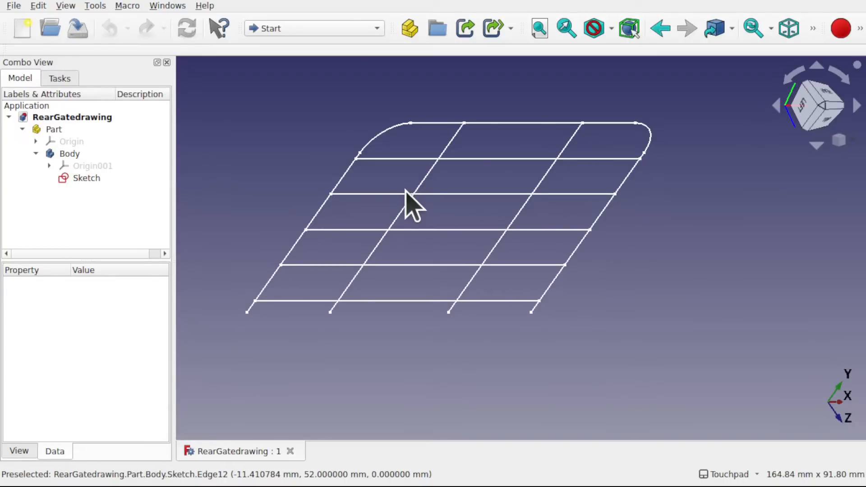
click(95, 7)
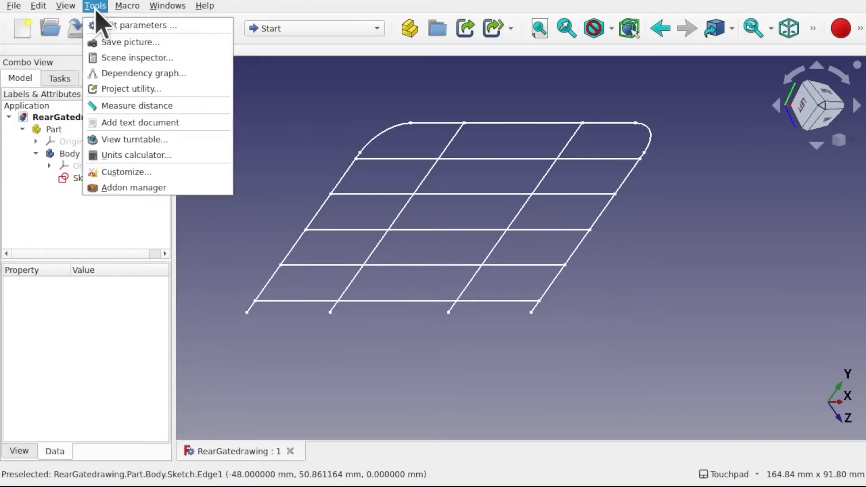
click(133, 123)
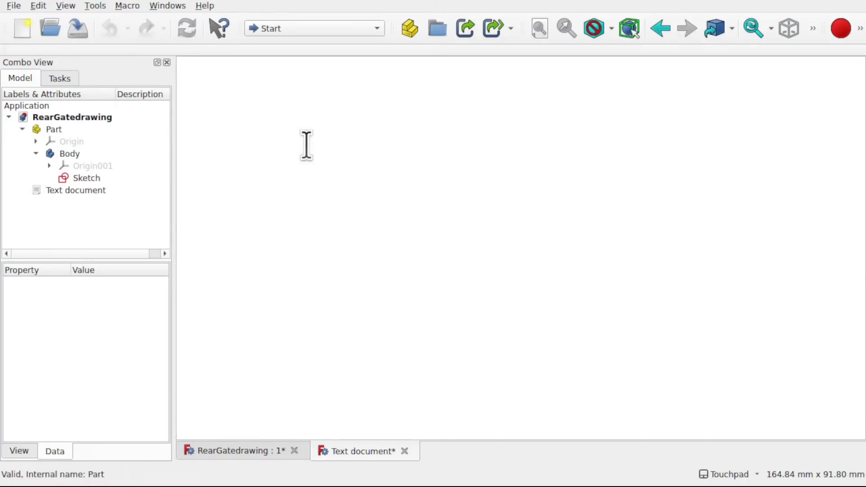
text(I hope this finds you well   If you have 5 minutes spare could you look at this for me to turn into a 2mm pipe all round. I used this as tech drawing template to make rear and front gate on trailer . I would like to try 3d print them usually the frame is made from 2inch pipe.  2 inches is equals 2mm in scale for model trucks . I have side to do but they have square tube . I won’t push you with too many things at once lol . I’ve been making some stl files to 3d print not sure if you’re interested .)
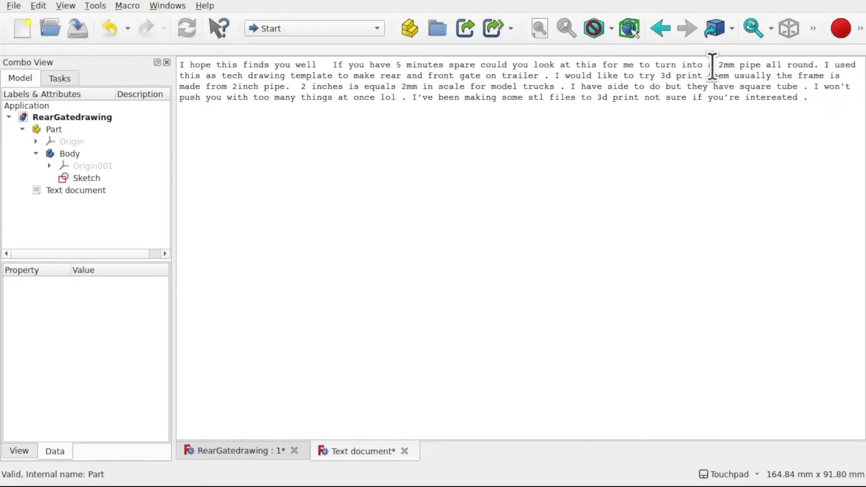
- Delete the introductory wording from the pasted notes so they begin with "2mm pipe all round."
drag(713, 65, 164, 70)
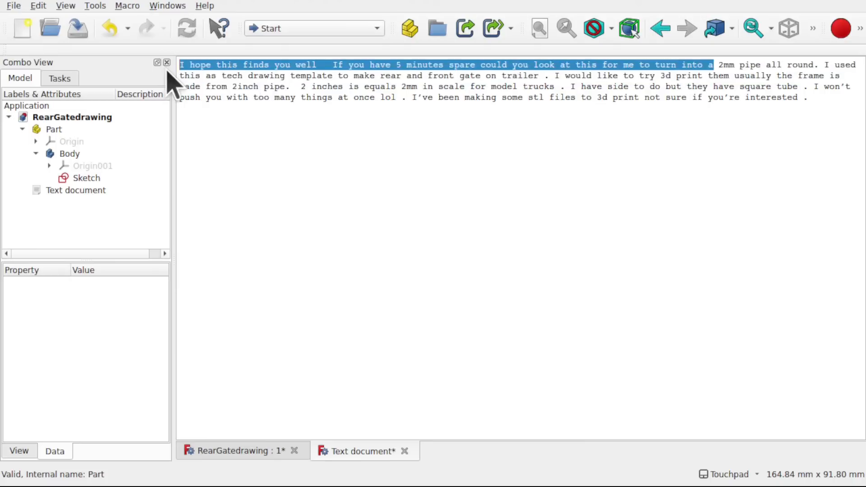
key(BackSpace)
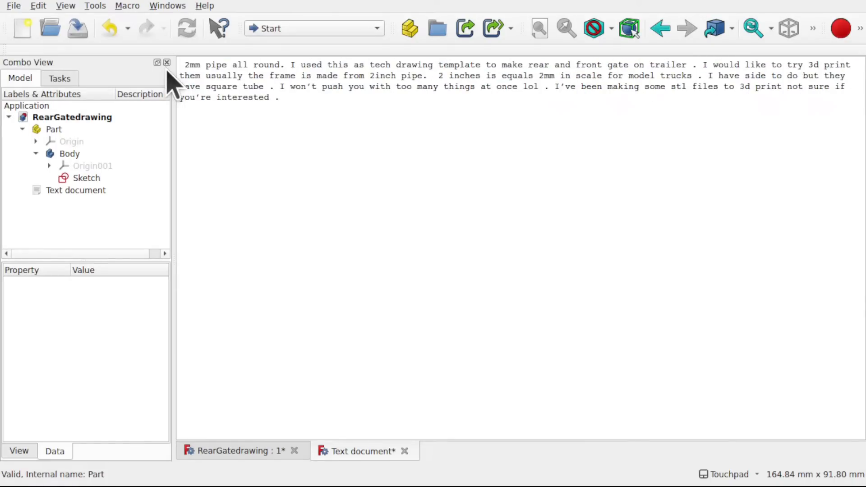
key(Delete)
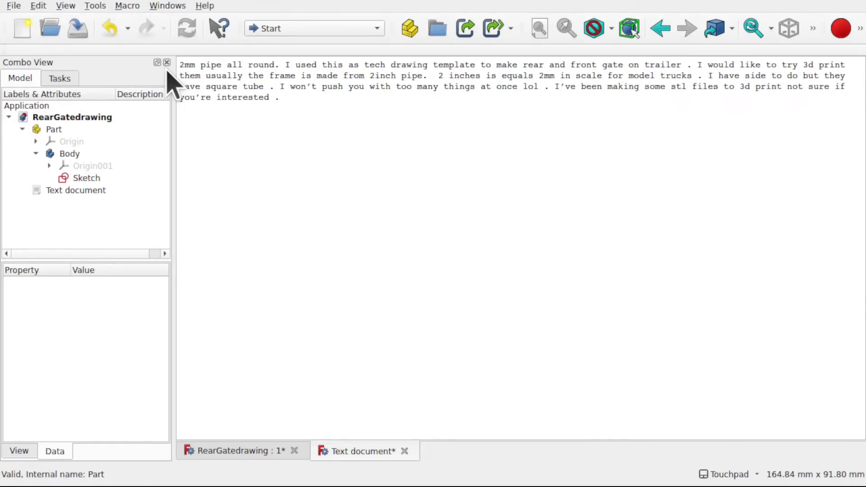
- Break the notes so that "I used this as tech drawing template" and "I would like to try" each start a new line
key(Right)
key(Right)
key(Right)
key(Right)
key(Right)
key(Right)
key(Left)
key(Return)
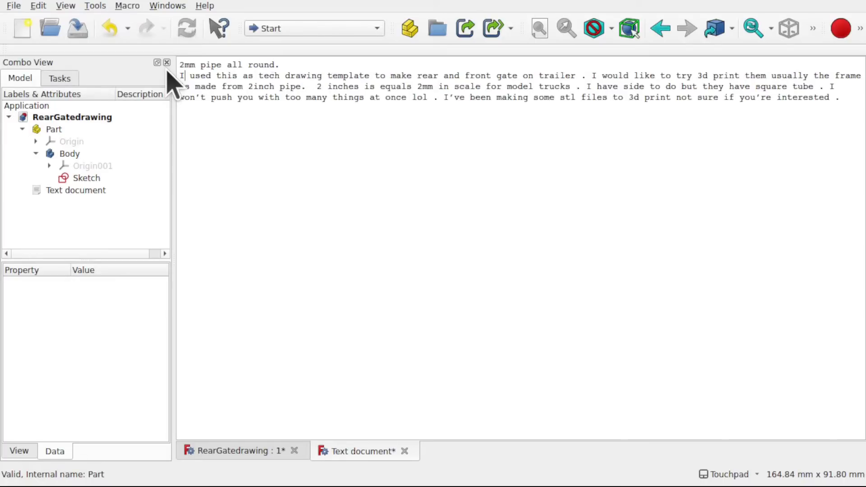
key(Right)
key(Right)
key(Right)
key(Right)
key(Right)
key(Right)
key(Right)
key(Right)
key(Right)
key(Right)
key(Right)
key(Right)
key(Right)
key(Right)
key(Right)
key(Right)
key(Right)
key(Right)
key(Right)
key(Right)
key(Right)
key(Right)
key(Right)
key(Right)
key(Right)
key(Right)
key(Right)
key(Right)
key(Right)
key(Right)
key(Right)
key(Right)
key(Right)
key(Right)
key(Right)
key(Right)
key(Right)
click(591, 76)
key(Return)
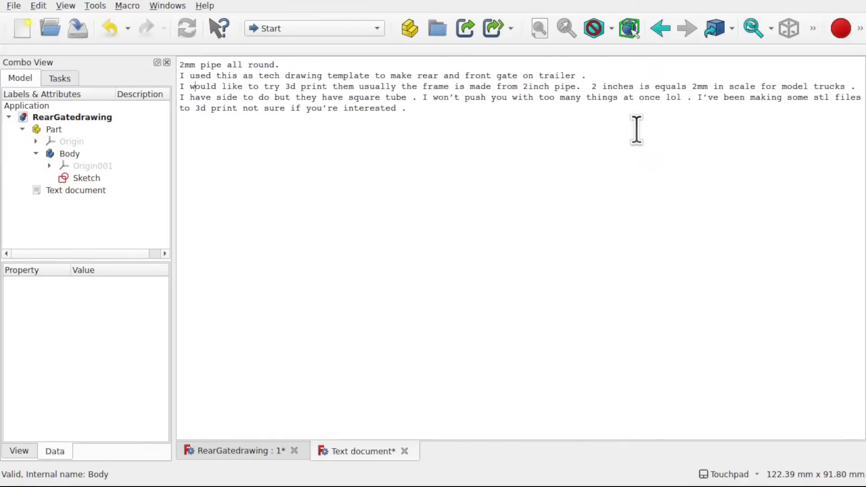
- Remove "I would like to try 3d print them usually the" so the third line starts with "frame is made from 2inch pipe"
key(Right)
key(Right)
key(Right)
key(Right)
key(Right)
key(Right)
key(Right)
key(Right)
key(Right)
key(Right)
key(Right)
key(Right)
key(Right)
key(Right)
key(Right)
key(Right)
key(Right)
key(Right)
key(Right)
key(Right)
key(shift+Left)
key(shift+Left)
key(shift+Left)
key(shift+Left)
key(shift+Left)
key(shift+Left)
key(shift+Left)
key(shift+Left)
key(shift+Left)
key(shift+Left)
key(shift+Left)
key(shift+Left)
key(shift+Left)
key(shift+Left)
key(shift+Left)
key(shift+Left)
key(shift+Left)
key(shift+Left)
key(shift+Left)
key(shift+Left)
key(shift+Left)
key(shift+Left)
key(shift+Left)
key(shift+Left)
key(shift+Left)
key(shift+Left)
key(shift+Left)
key(shift+Left)
key(shift+Left)
key(shift+Left)
key(shift+Left)
key(shift+Left)
key(shift+Left)
key(shift+Left)
key(shift+Left)
key(shift+Left)
key(shift+Left)
key(shift+Left)
key(shift+Left)
key(shift+Left)
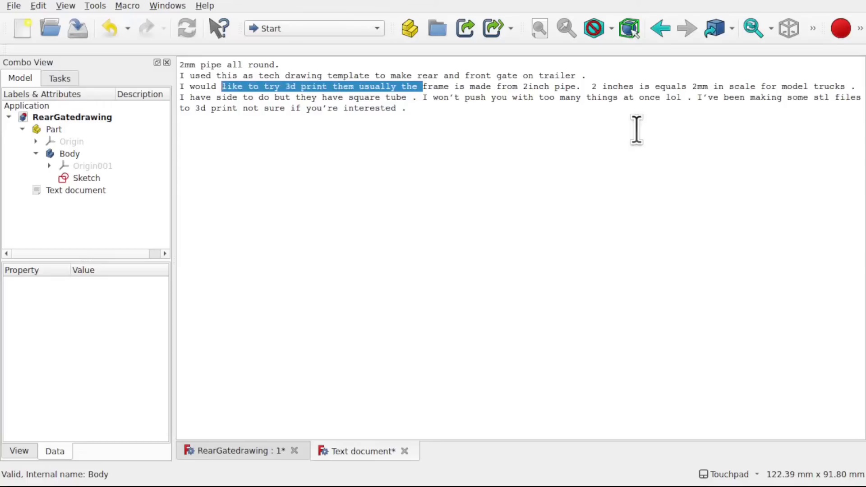
key(BackSpace)
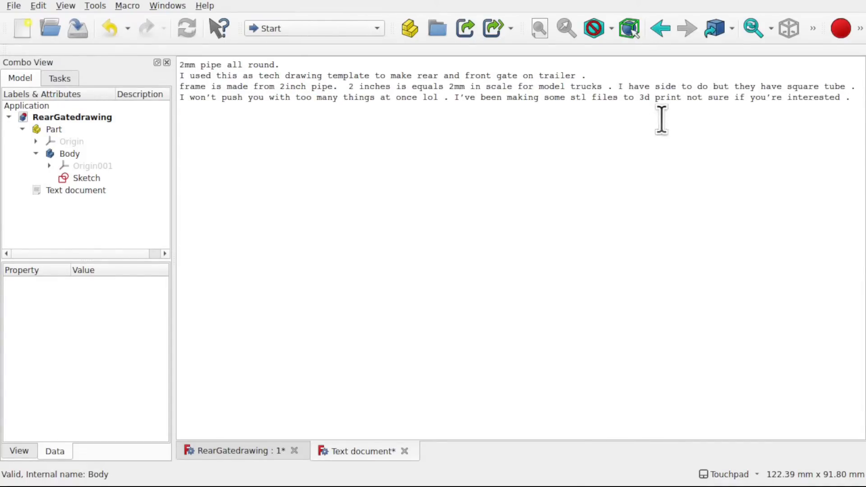
- Put the sentence starting with "I have side to do" on its own line in the notes
key(Return)
key(Return)
key(BackSpace)
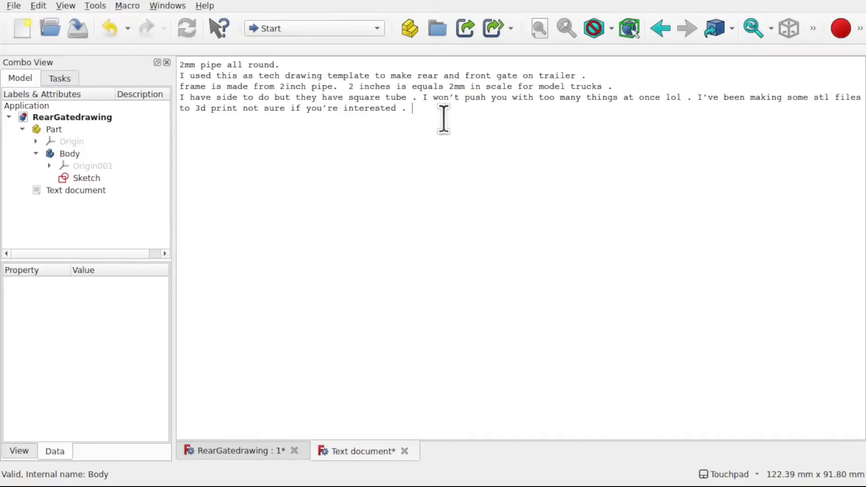
- Delete everything after "square tube" in the last line of the notes and save the document
drag(469, 120, 420, 101)
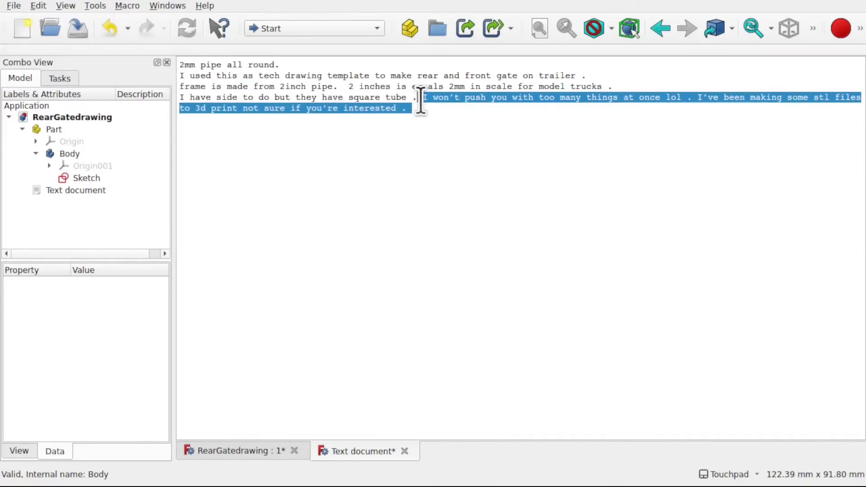
key(BackSpace)
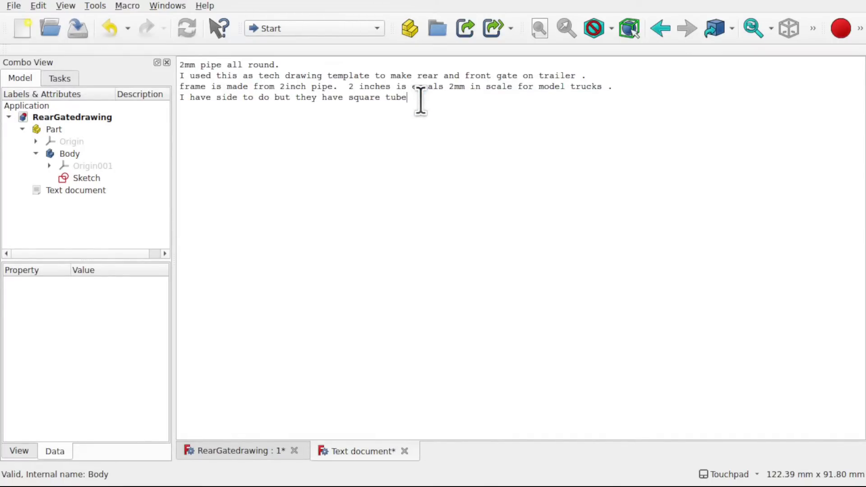
key(ctrl+s)
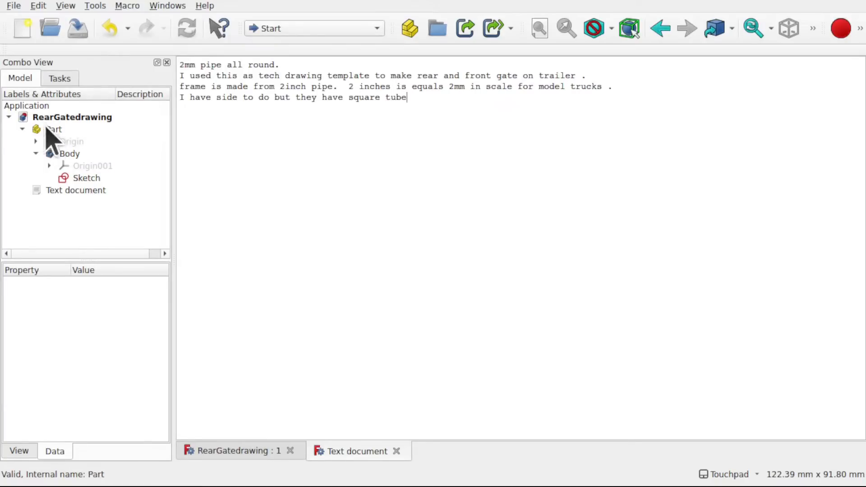
- Return to the RearGatedrawing 3D view and activate the Body that holds the gate sketch
click(228, 451)
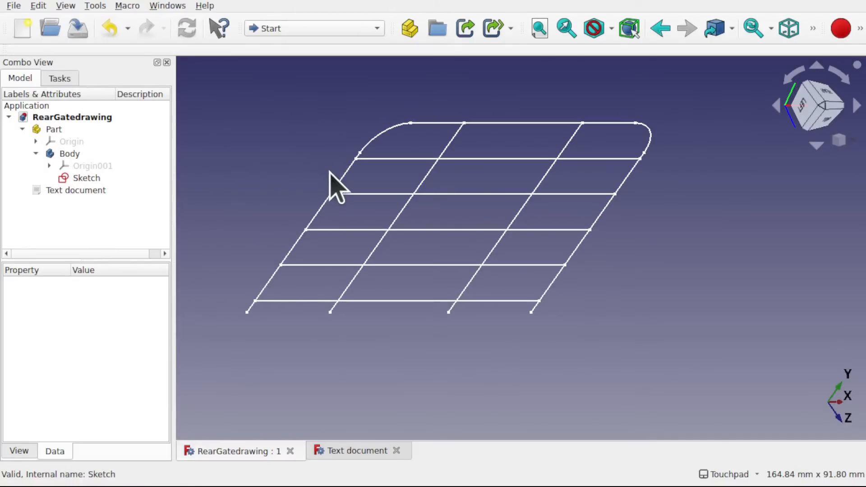
click(75, 158)
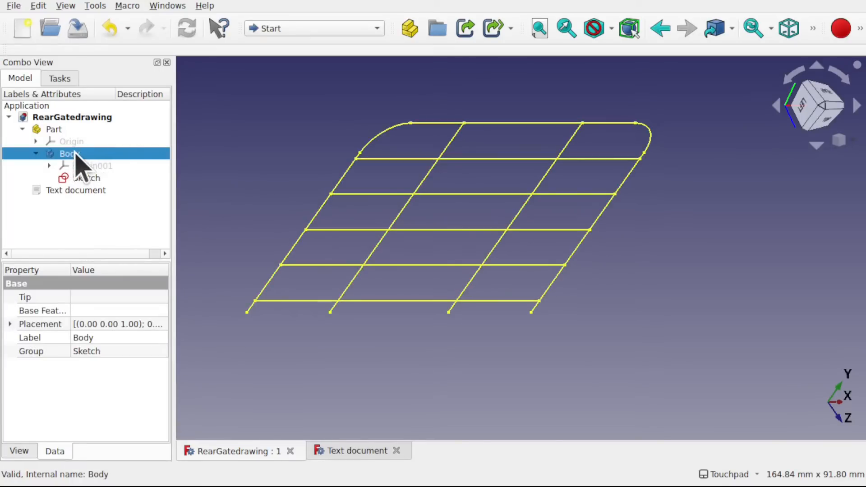
double_click(75, 154)
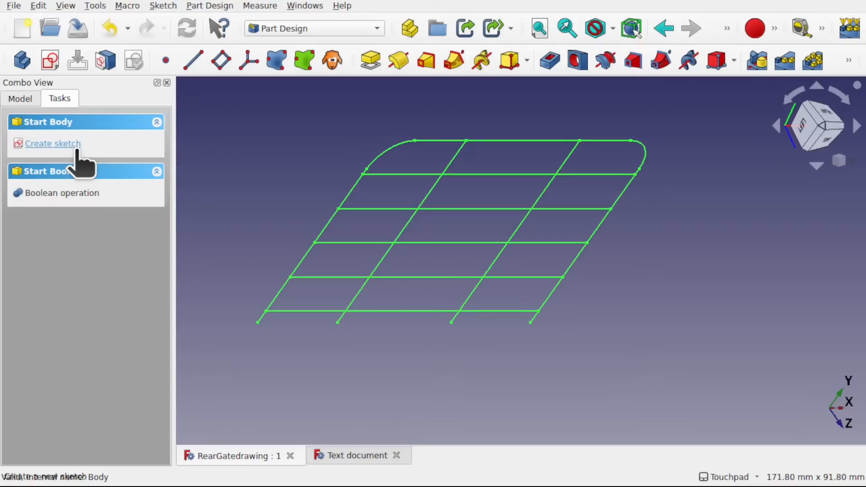
click(19, 99)
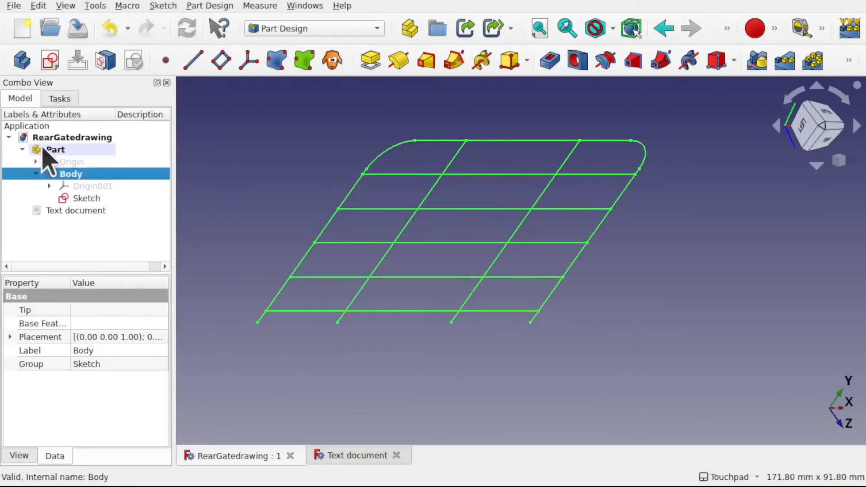
- Switch to the Draft workbench with the gate model shown at an angle
click(56, 149)
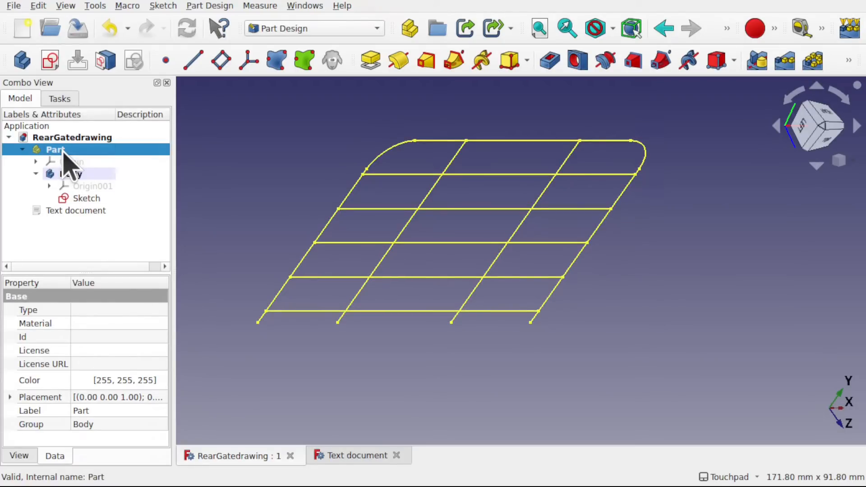
click(330, 30)
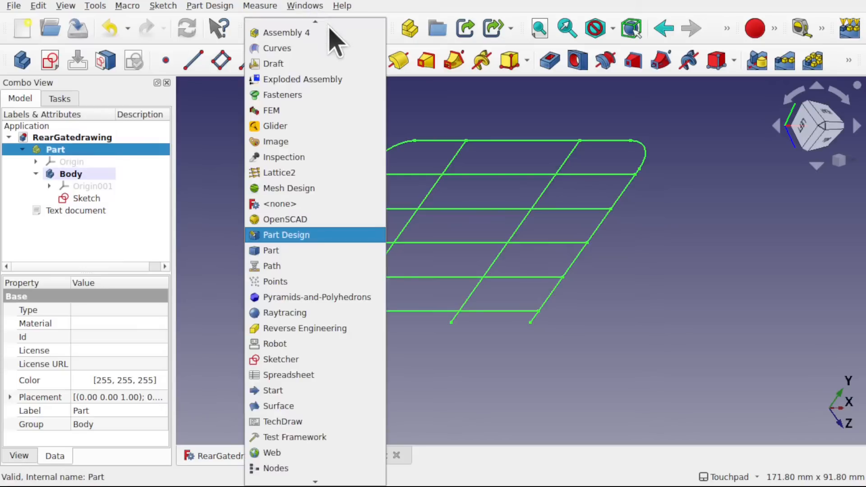
click(303, 68)
click(245, 147)
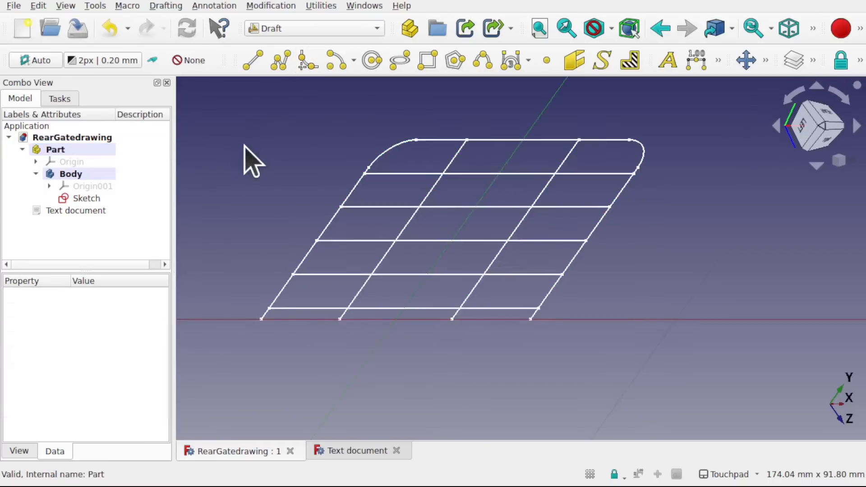
scroll(499, 244, down, 4)
scroll(499, 243, up, 2)
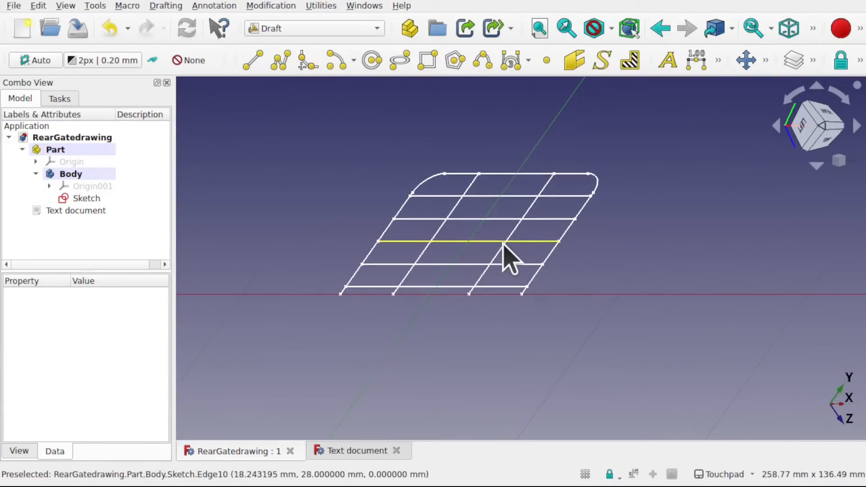
mouse_move(411, 268)
alt+mouse_down()
mouse_move(441, 319)
mouse_move(388, 197)
mouse_move(375, 245)
mouse_move(479, 299)
mouse_move(481, 344)
mouse_move(510, 310)
mouse_move(410, 229)
alt+mouse_up()
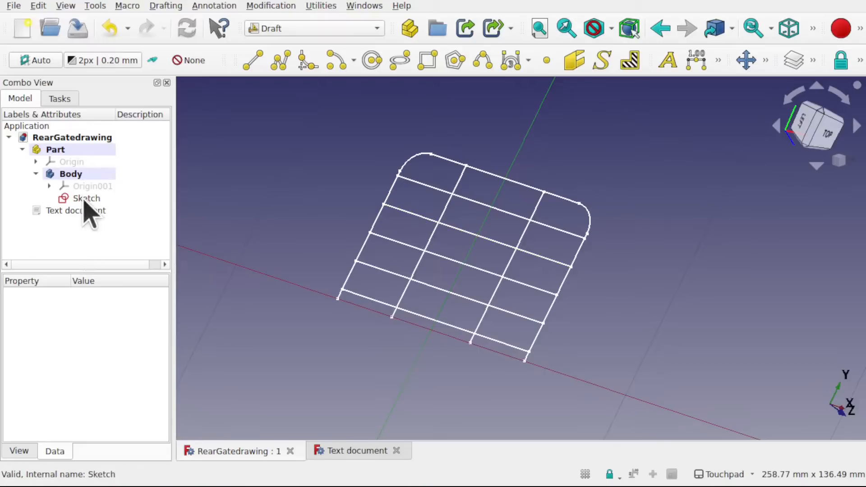
- Reread the design notes in the text document and inspect the gate's Body in the 3D view
double_click(76, 211)
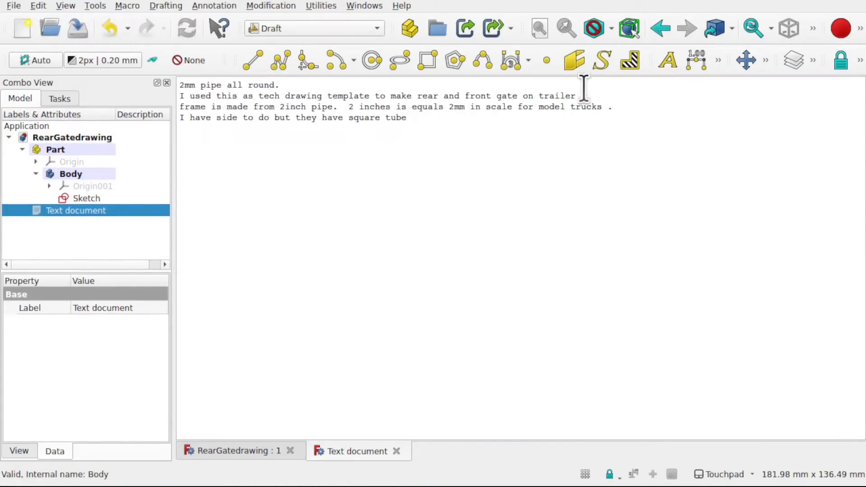
click(83, 176)
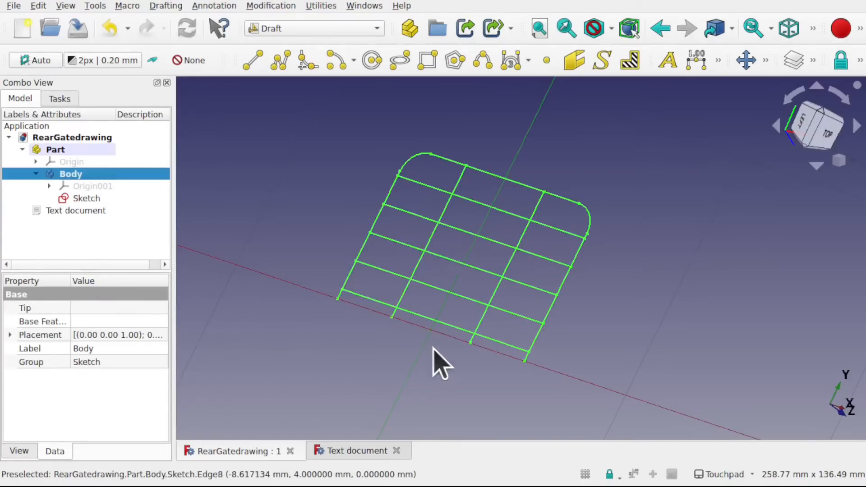
mouse_move(436, 351)
middle_down()
mouse_move(481, 365)
mouse_move(489, 345)
middle_up()
middle_drag(494, 219, 445, 225)
scroll(444, 227, down, 5)
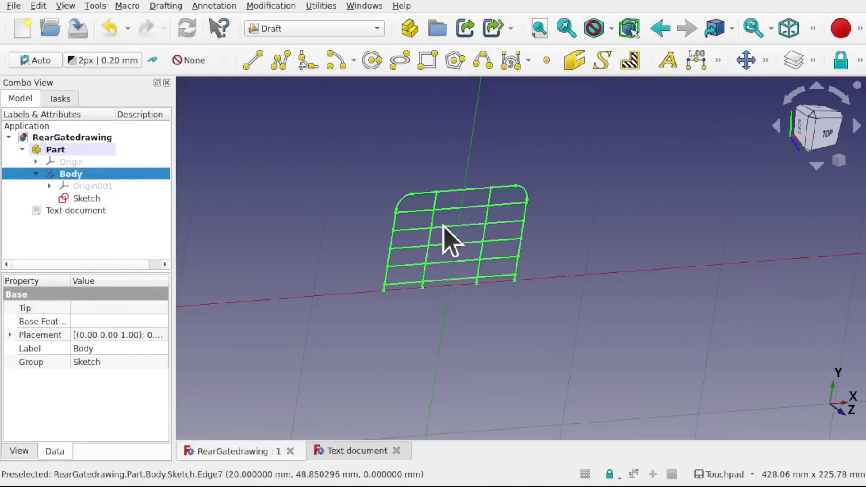
mouse_move(440, 228)
middle_down()
mouse_move(460, 285)
mouse_move(429, 229)
mouse_move(315, 180)
middle_up()
click(314, 180)
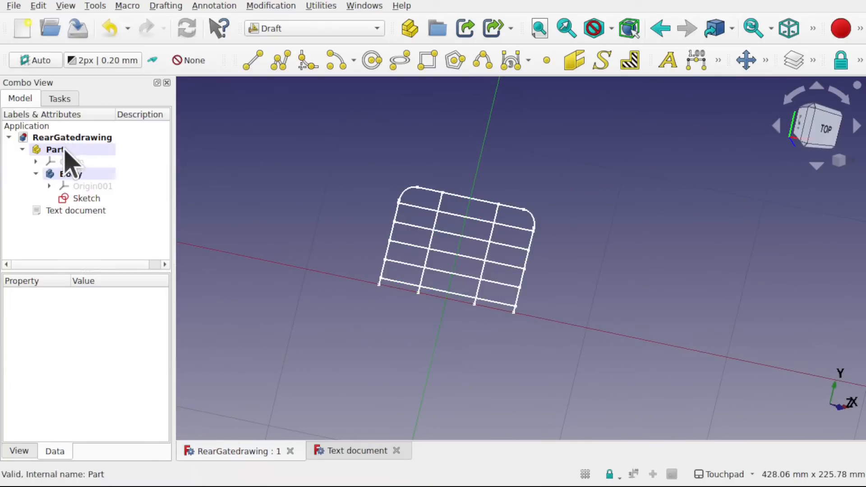
- Create an orthogonal array of the Part with 2 × 2 × 1 elements at 100 mm X and Y intervals, and expand it in the tree
click(58, 150)
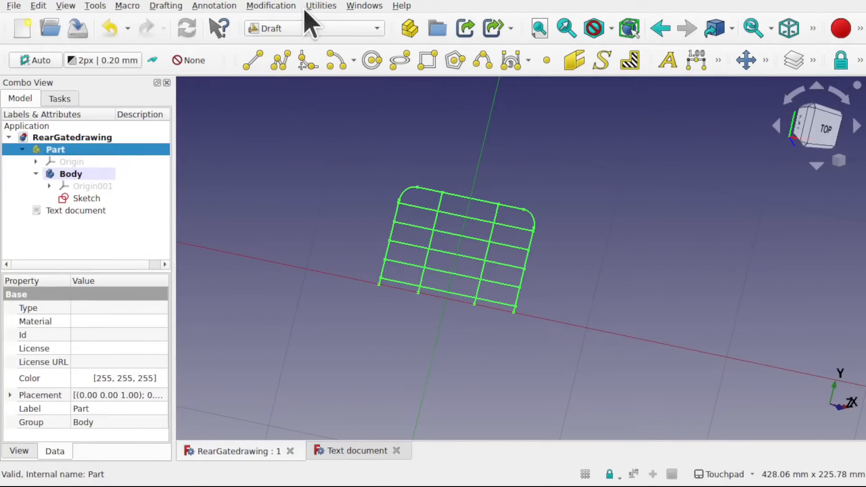
click(284, 7)
mouse_move(352, 153)
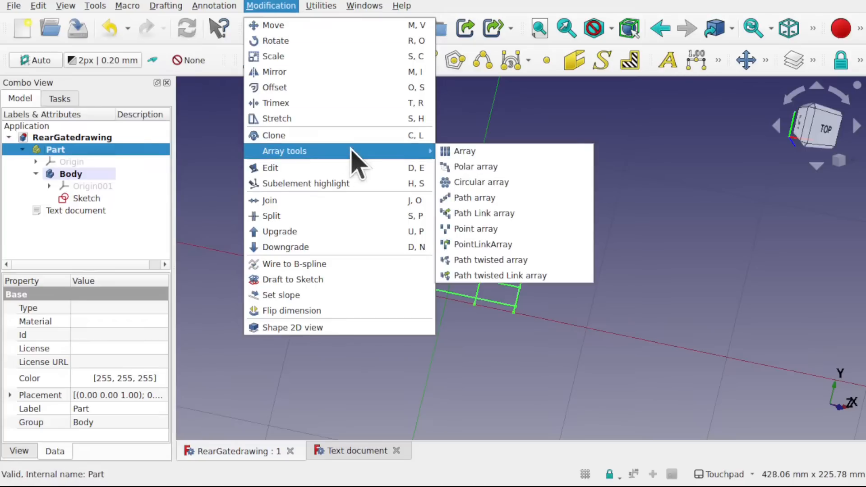
click(465, 151)
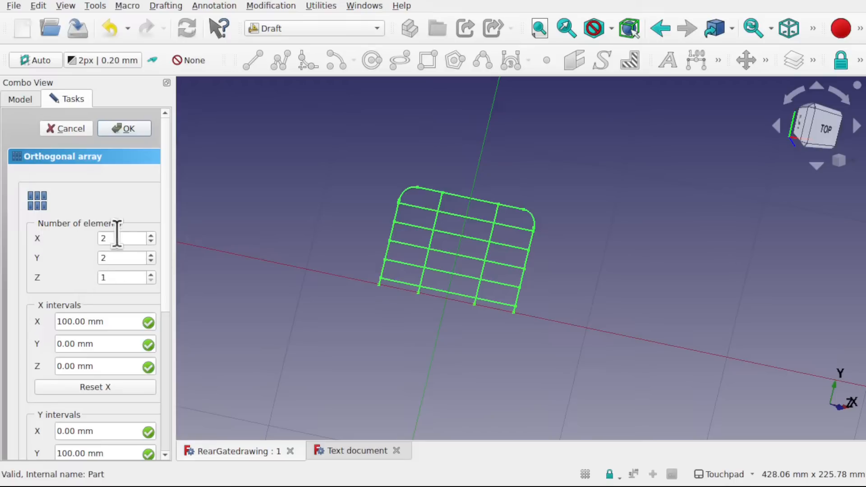
click(118, 122)
scroll(517, 206, down, 3)
alt+drag(561, 227, 528, 258)
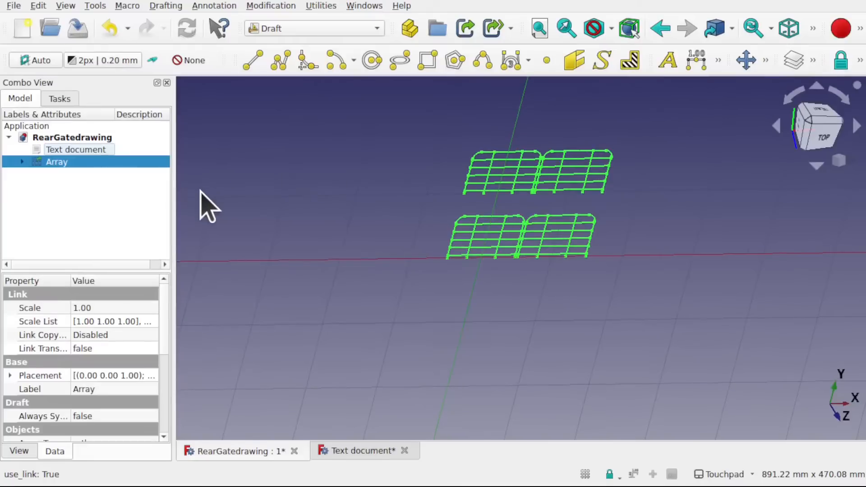
click(22, 161)
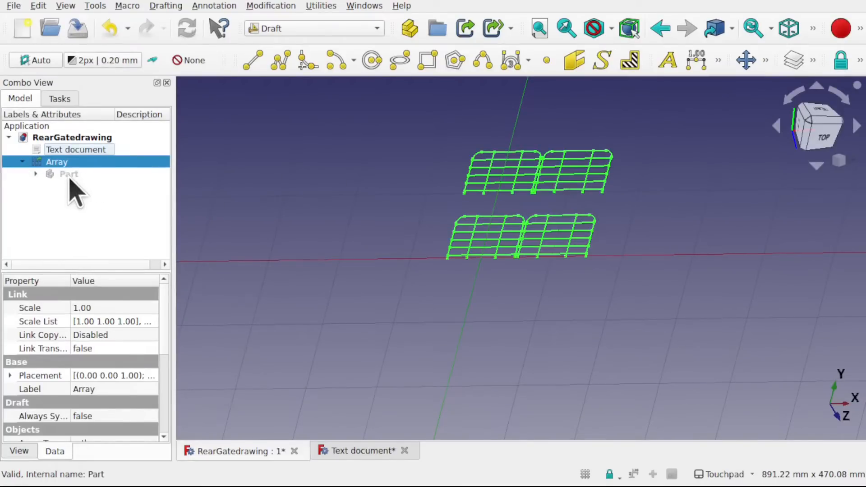
- Compare the Part with its Array in the tree and delete the Array, keeping the original Part
click(69, 175)
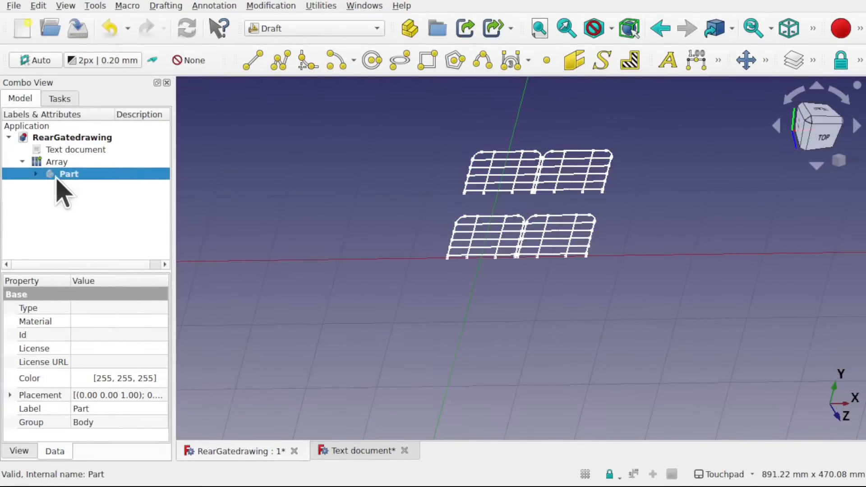
shift+drag(495, 182, 468, 150)
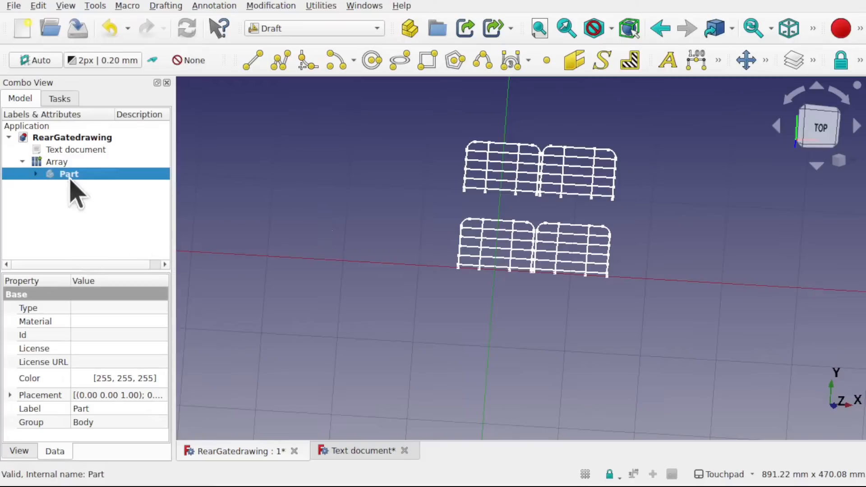
click(62, 164)
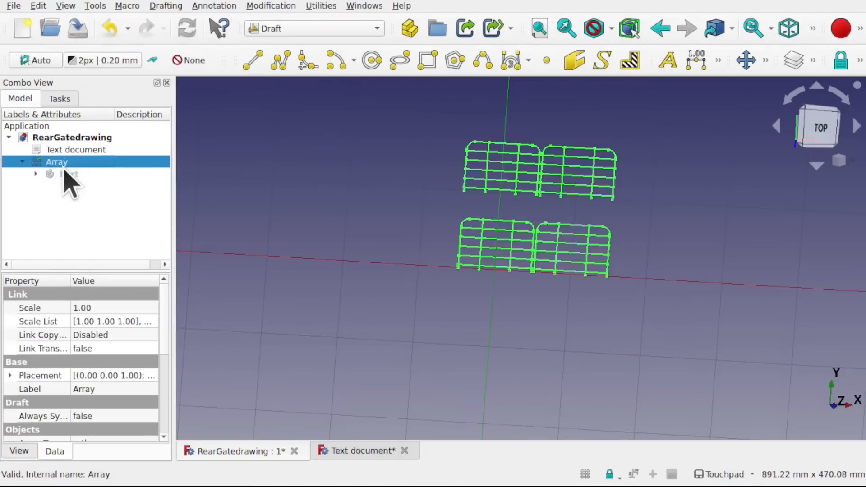
key(Delete)
click(54, 154)
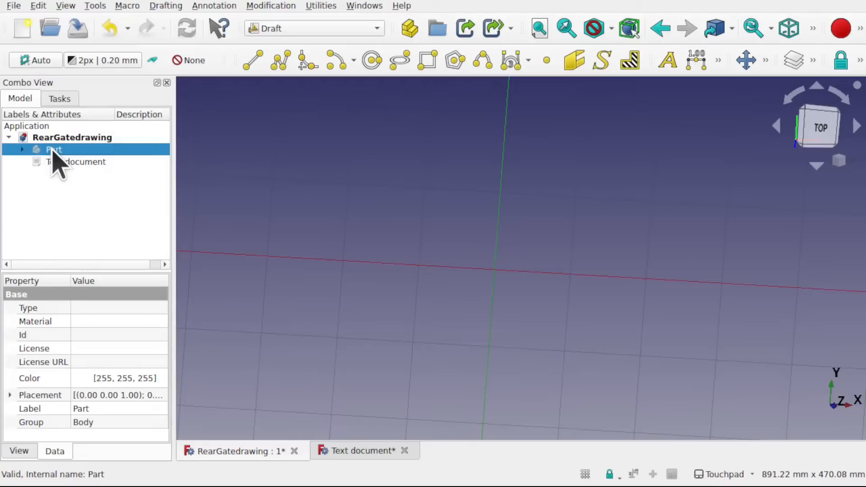
- Turn off the Draft grid and make the Part with the gate sketch visible again
click(585, 475)
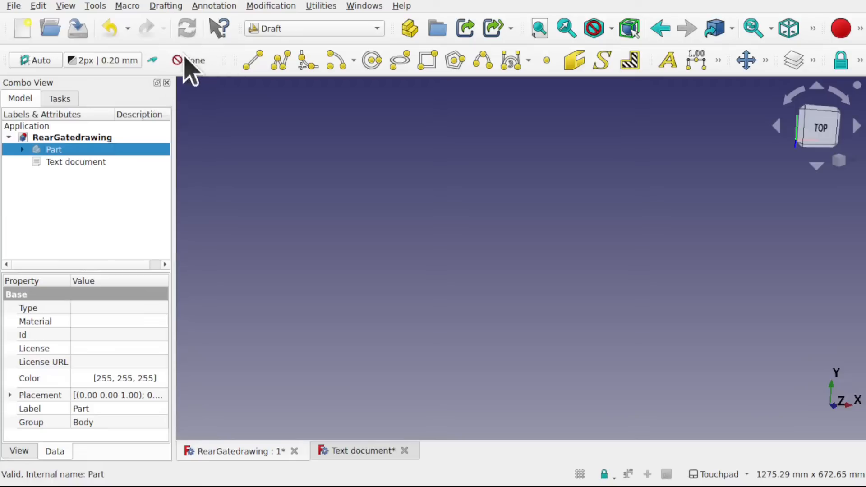
click(70, 189)
click(50, 152)
key(space)
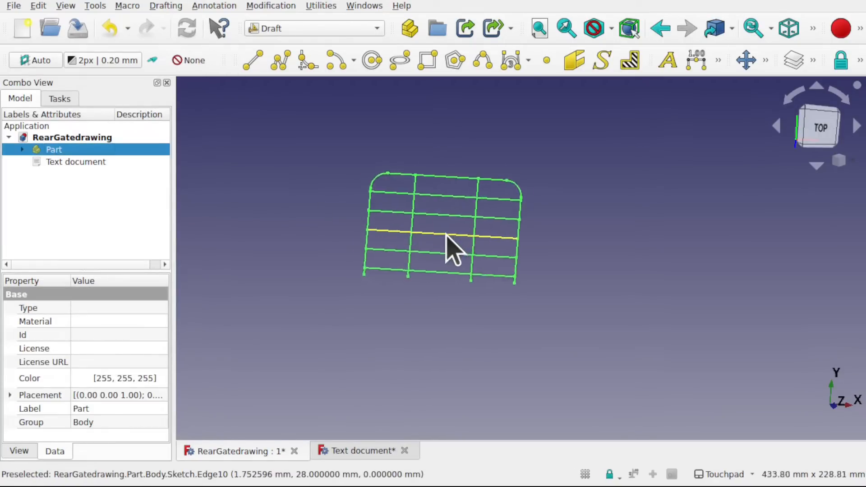
scroll(451, 248, up, 2)
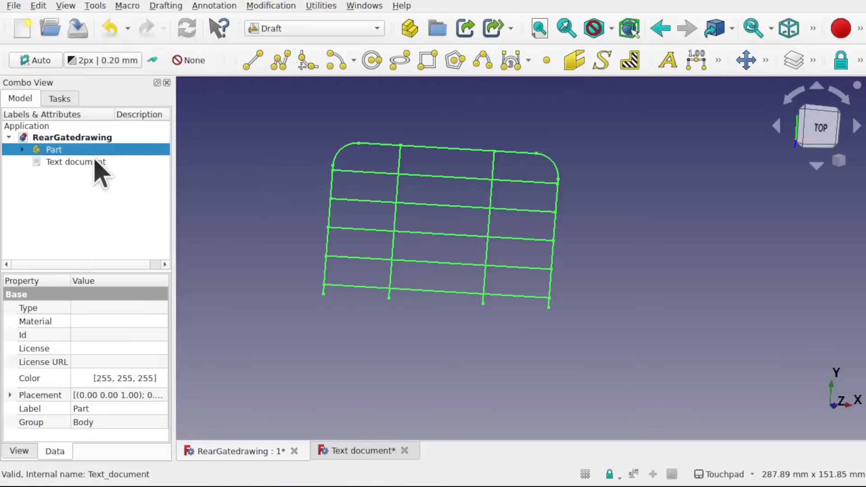
- Transform the Part by moving it about 50.5 mm along the positive X axis
right_click(60, 150)
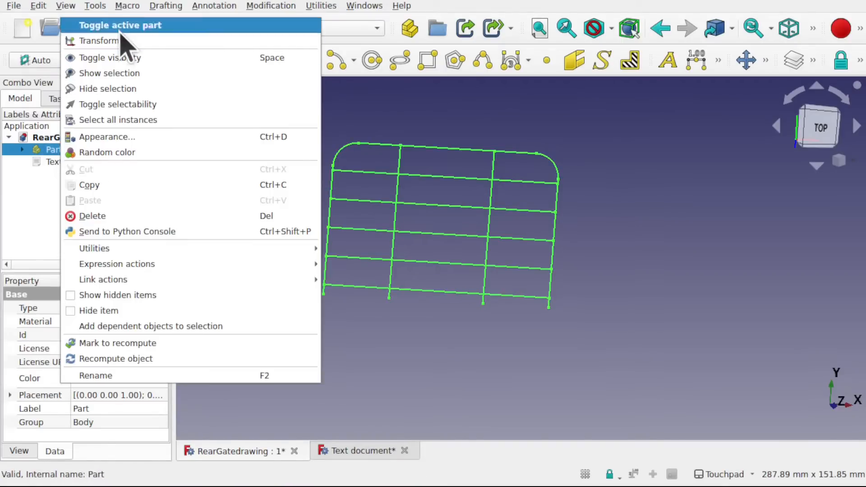
click(104, 41)
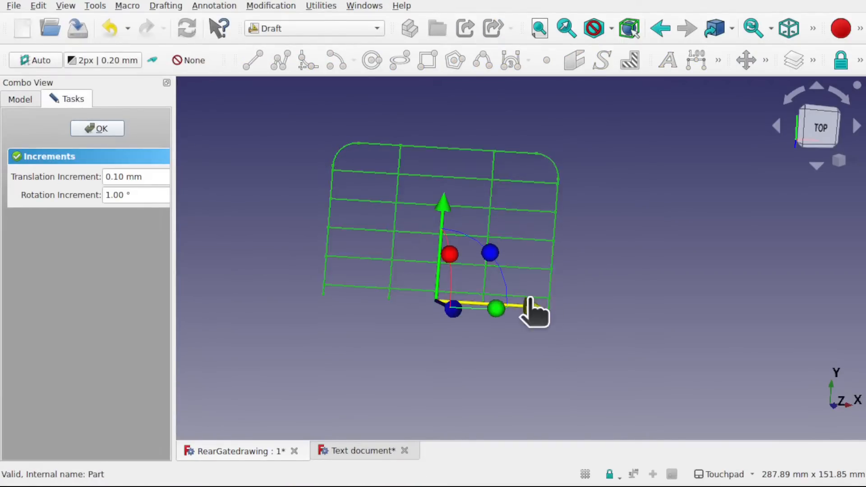
drag(532, 311, 651, 319)
click(100, 132)
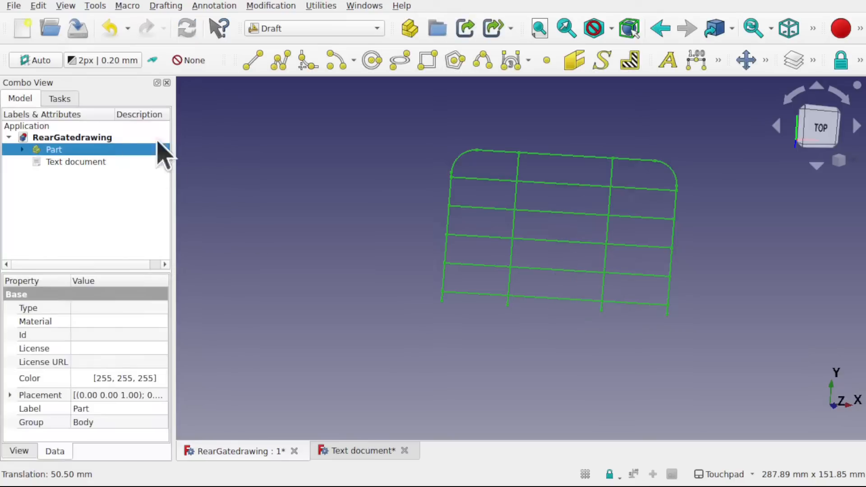
- Expand the Part in the tree and switch to the Part Design workbench
click(23, 150)
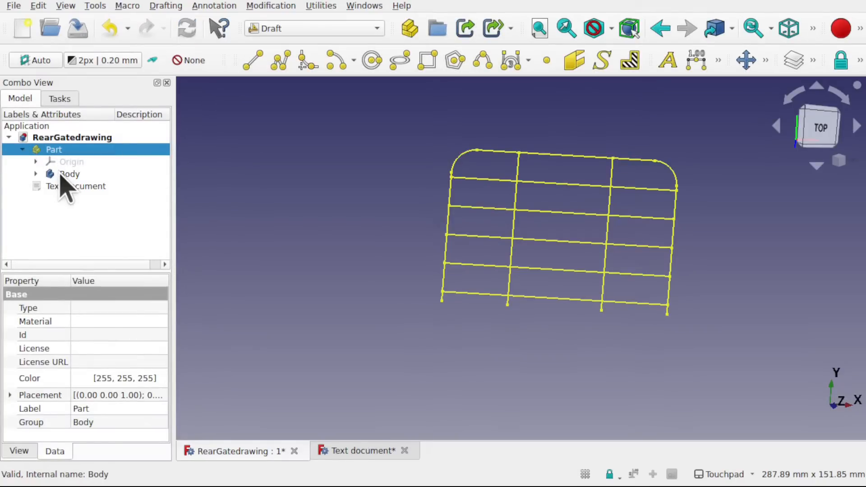
click(310, 30)
click(297, 235)
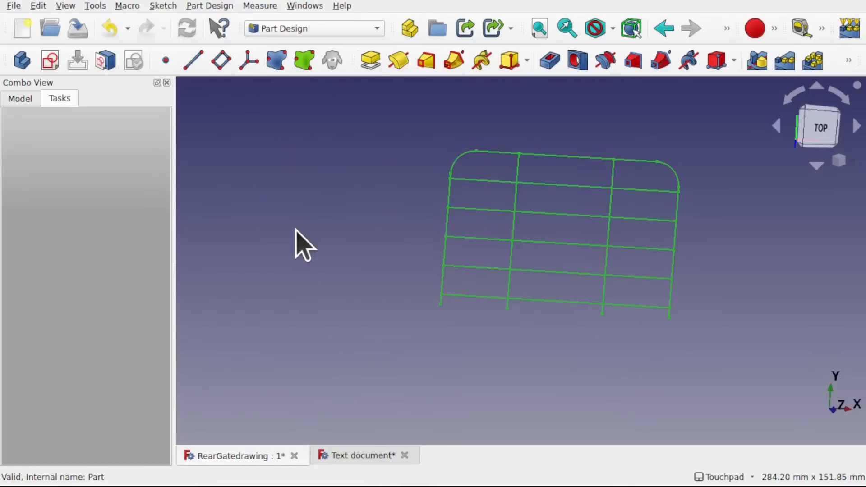
- Sketch a circle centred on the origin on the XY base plane of a new body inside the Part
click(47, 61)
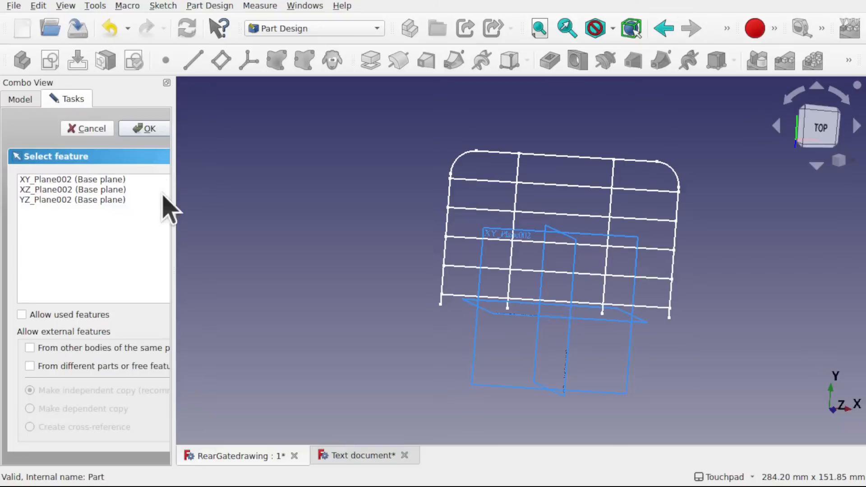
click(71, 181)
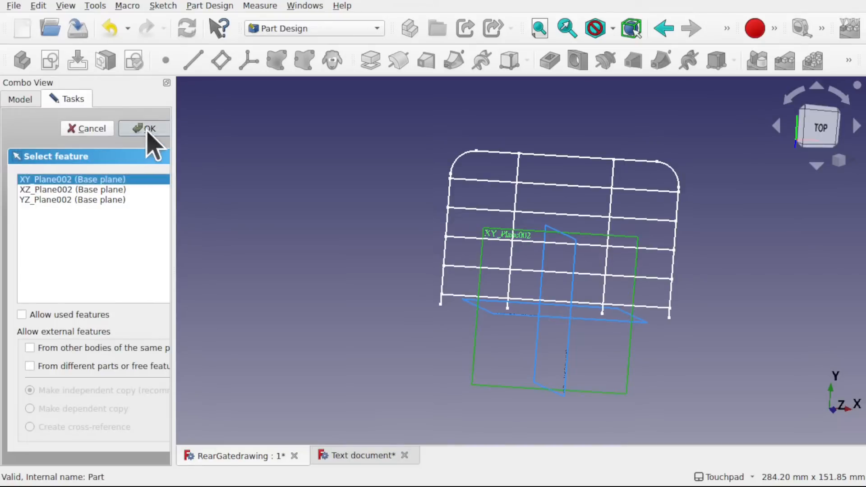
click(147, 129)
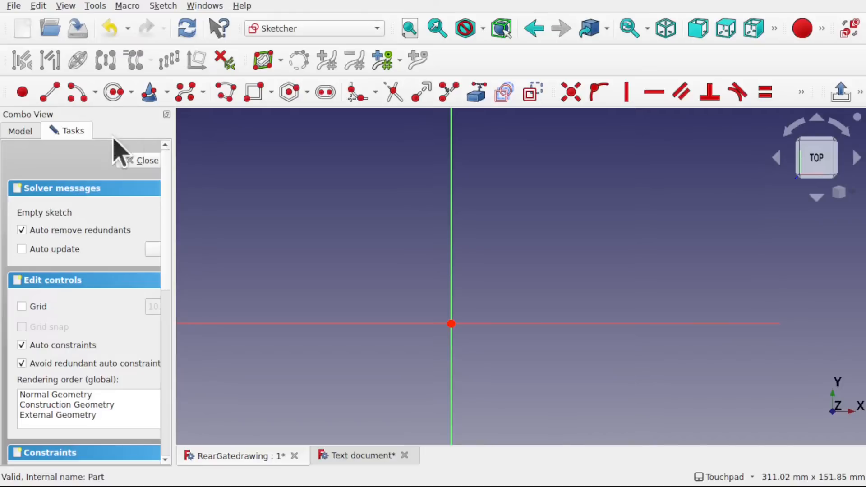
click(115, 92)
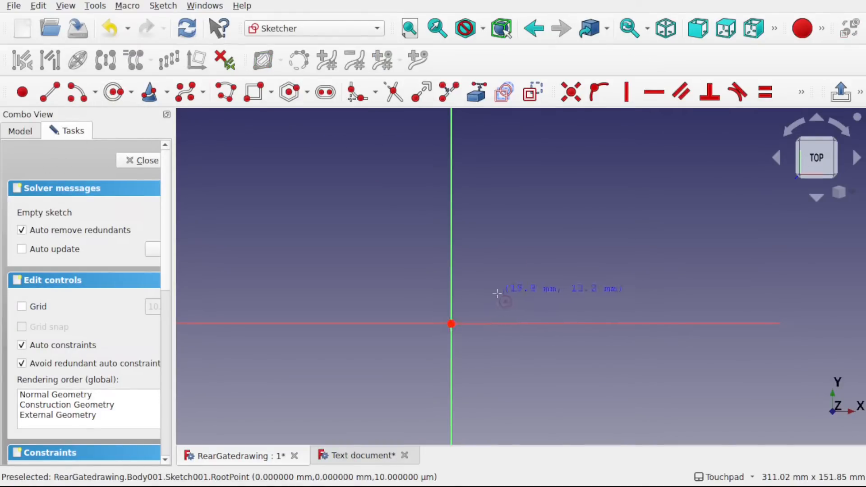
click(451, 324)
click(563, 354)
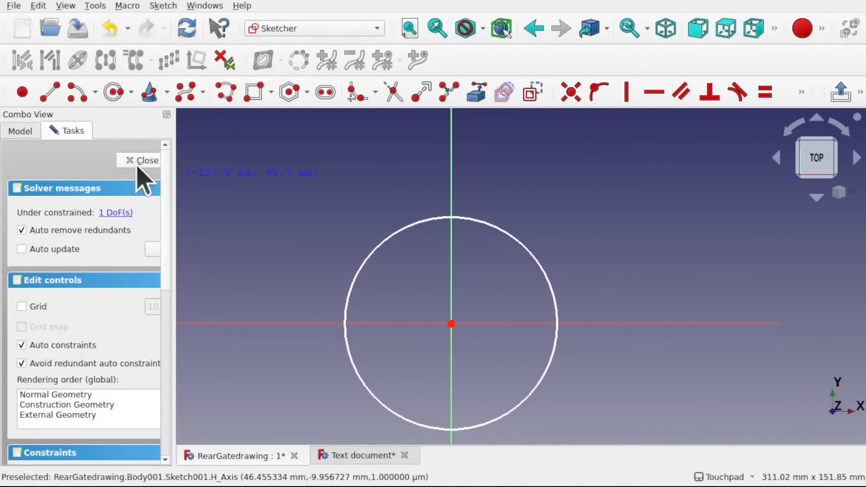
click(143, 161)
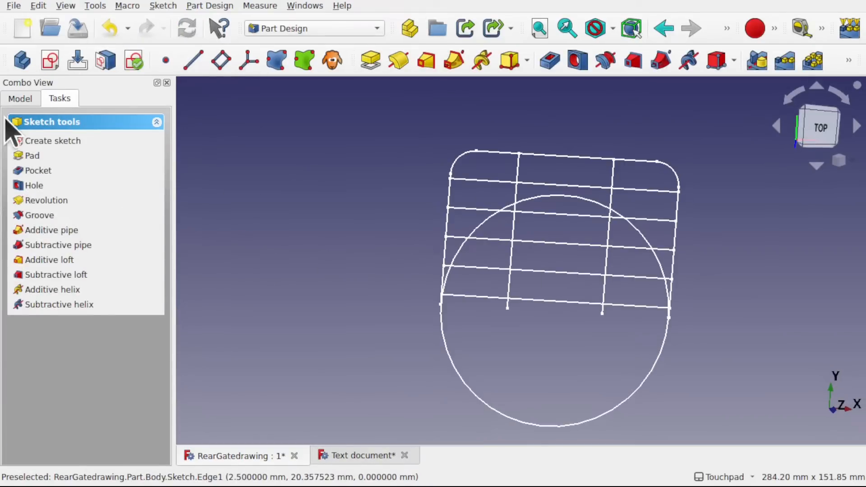
- Transform the circle's body along positive X by about 91 mm plus another 35.7 mm, clear of the gate
click(20, 99)
click(82, 187)
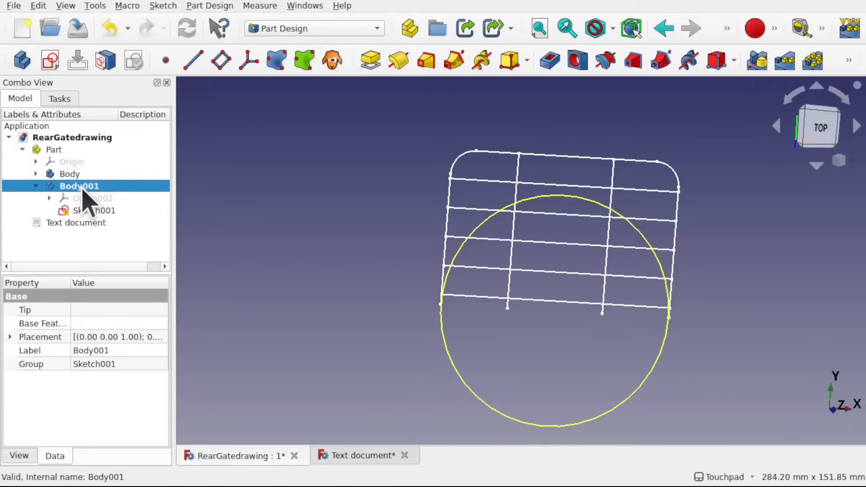
right_click(83, 188)
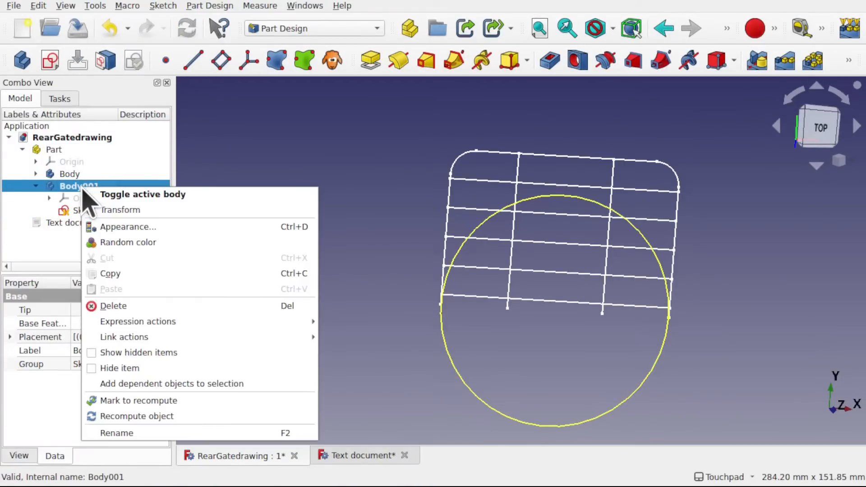
click(151, 210)
drag(652, 316, 860, 350)
scroll(744, 326, down, 4)
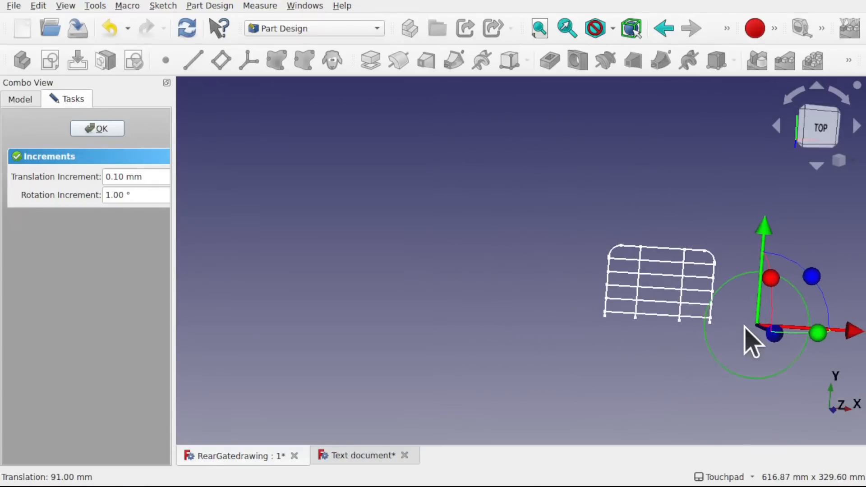
shift+drag(768, 324, 587, 317)
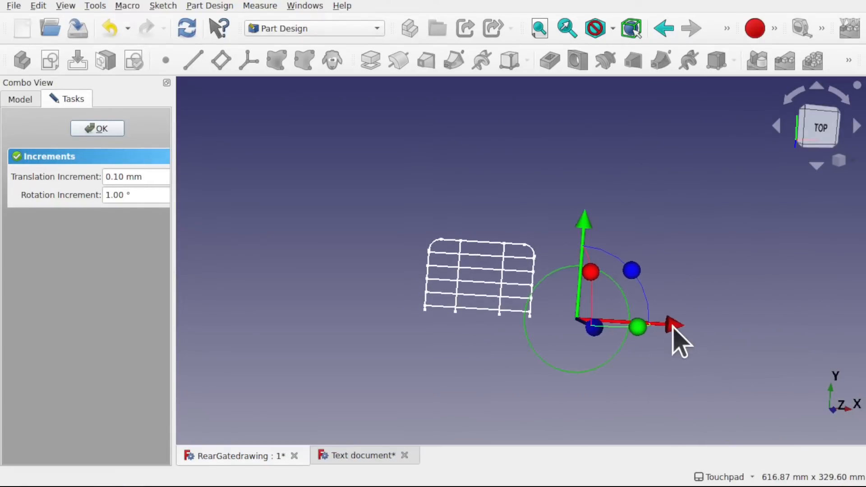
drag(672, 325, 711, 325)
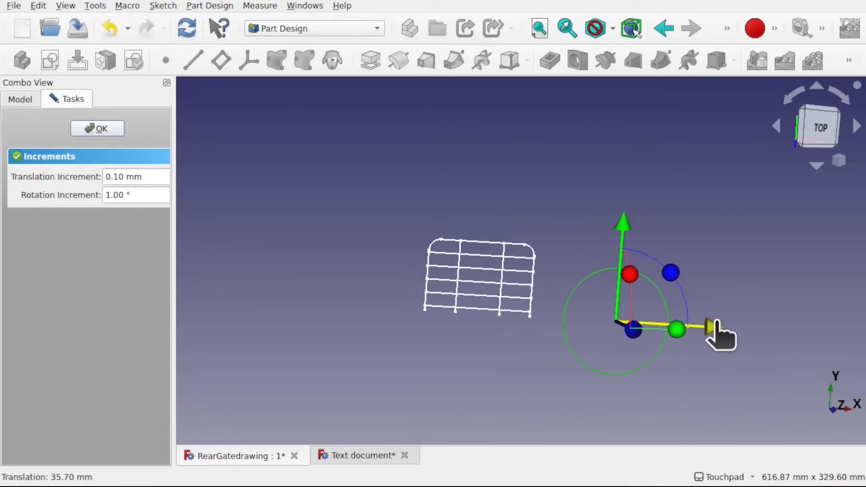
click(118, 131)
- Transform the whole Part along negative X so that the gate and the circle move together
alt+drag(568, 311, 565, 233)
click(565, 235)
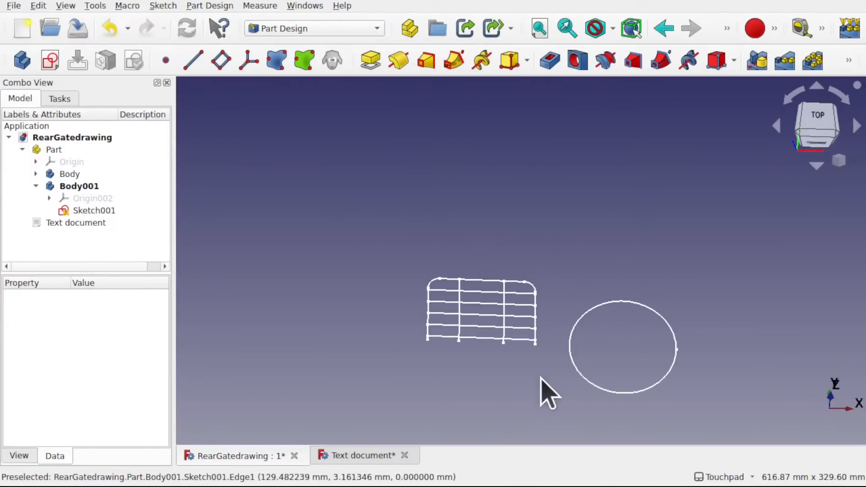
shift+drag(547, 378, 522, 314)
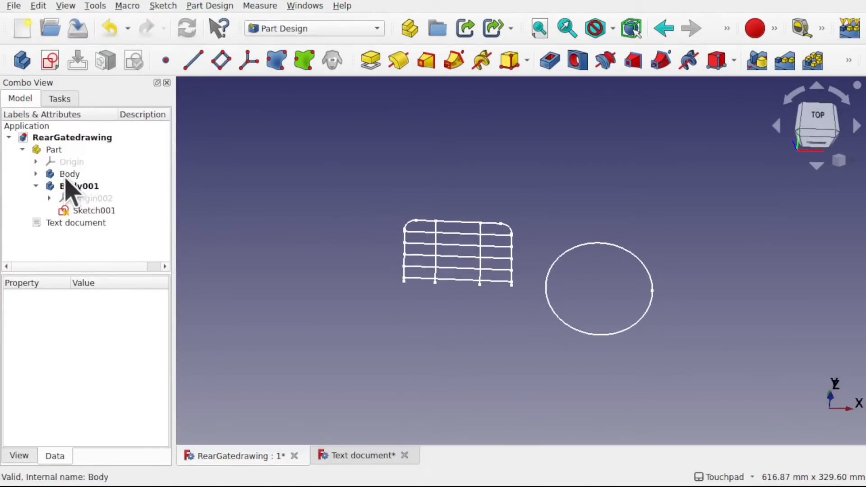
click(49, 152)
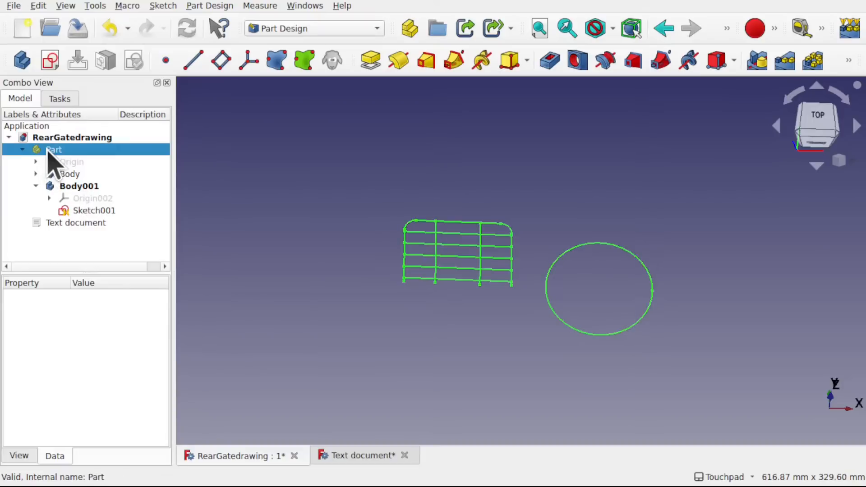
right_click(47, 152)
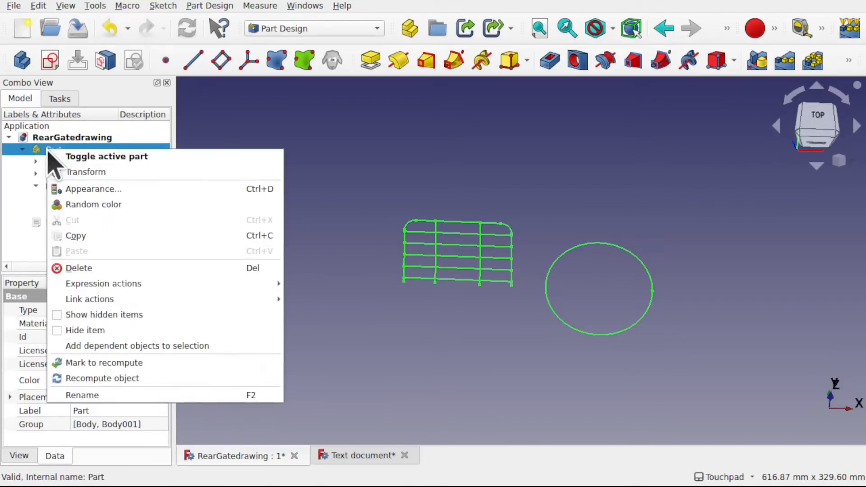
click(88, 171)
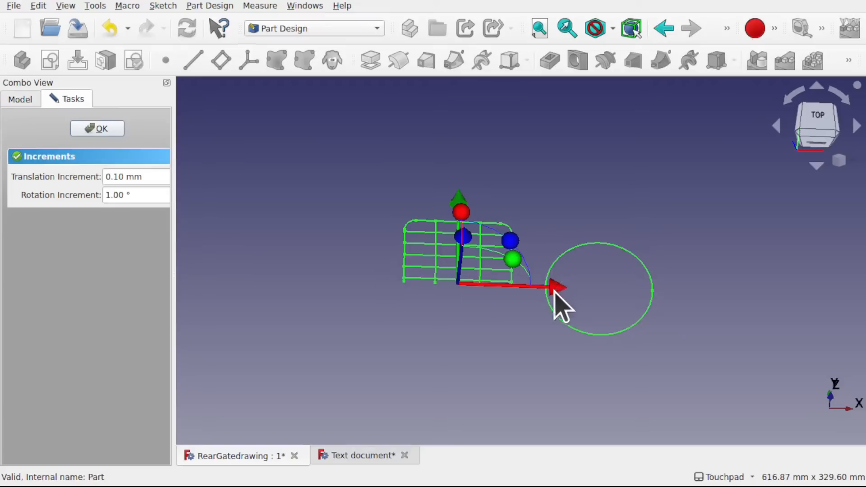
drag(553, 291, 454, 273)
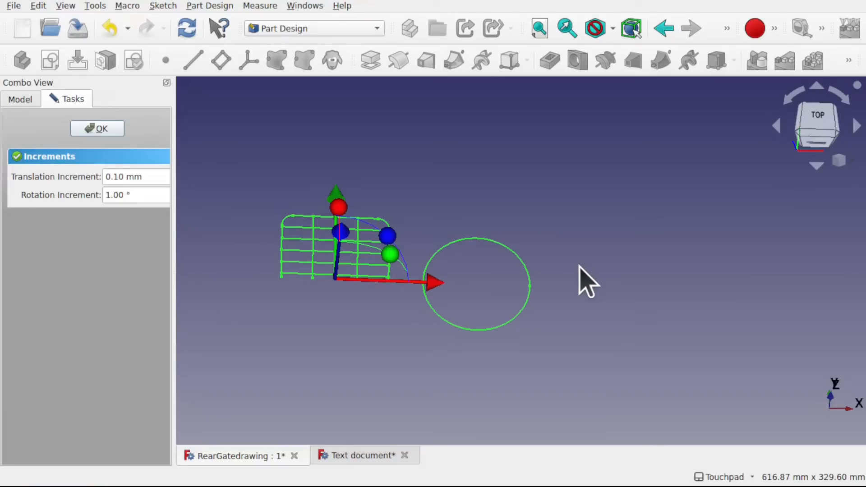
click(98, 130)
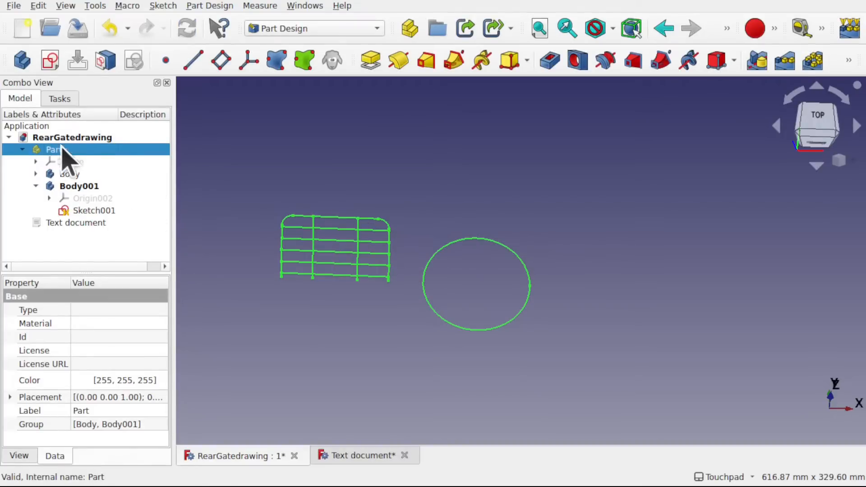
- Delete the circle's body and the Part container without its contents, and expand the remaining gate Body
click(79, 187)
key(Delete)
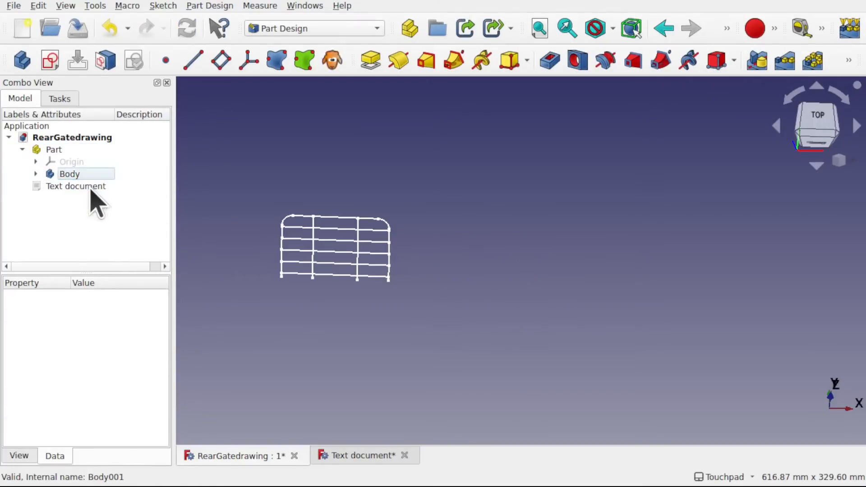
click(53, 150)
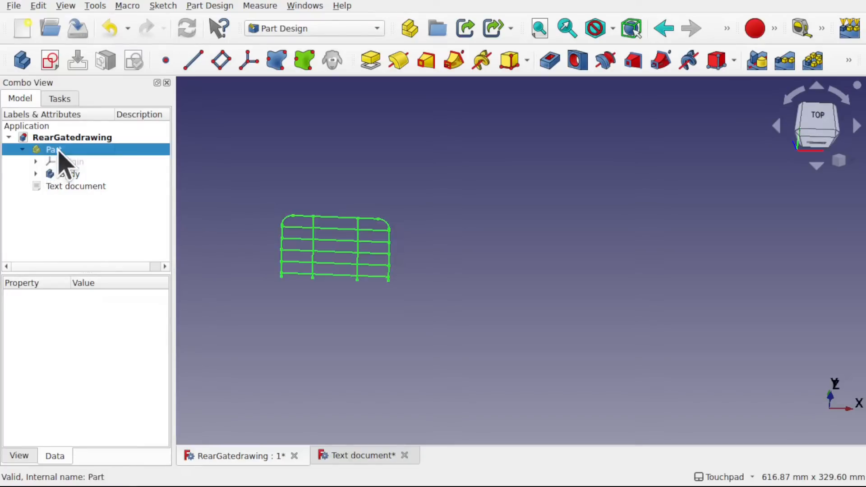
key(Delete)
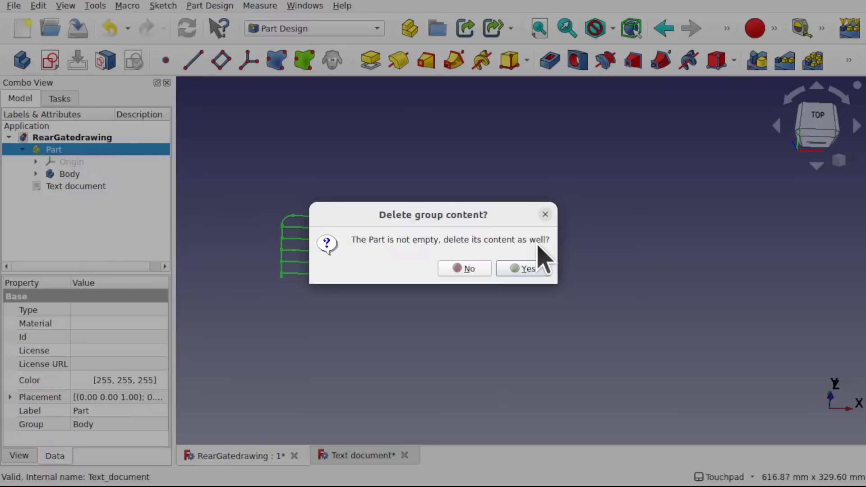
click(476, 268)
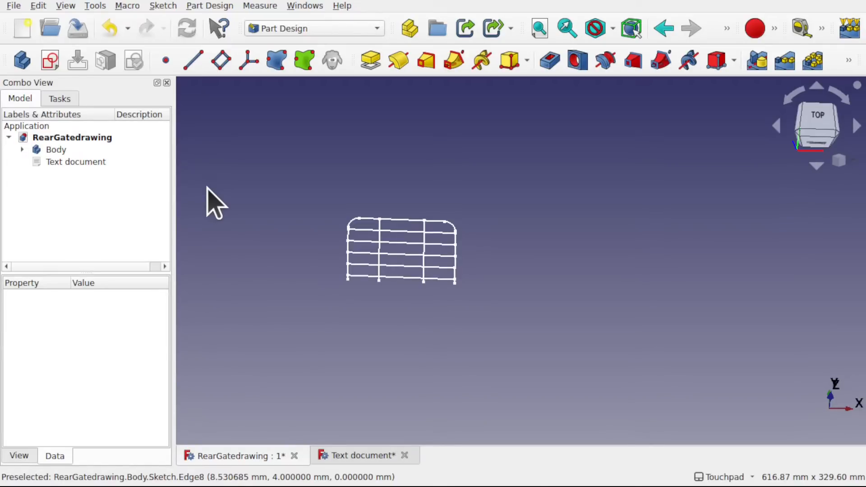
click(22, 150)
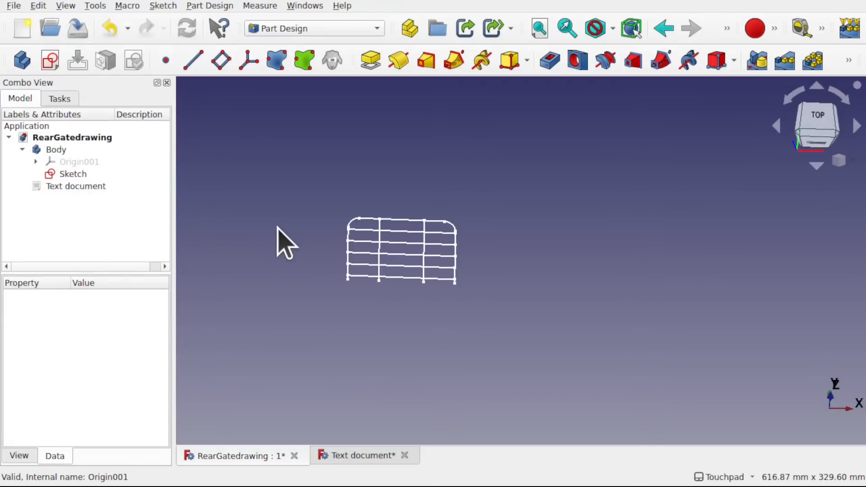
- Open the gate sketch for editing and examine its rails, uprights, corner arcs and dimensional constraints
click(56, 151)
click(71, 176)
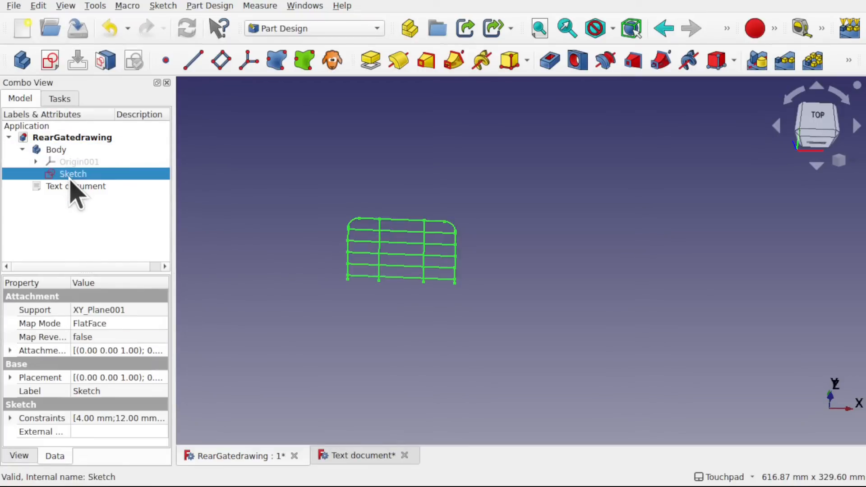
scroll(443, 284, up, 5)
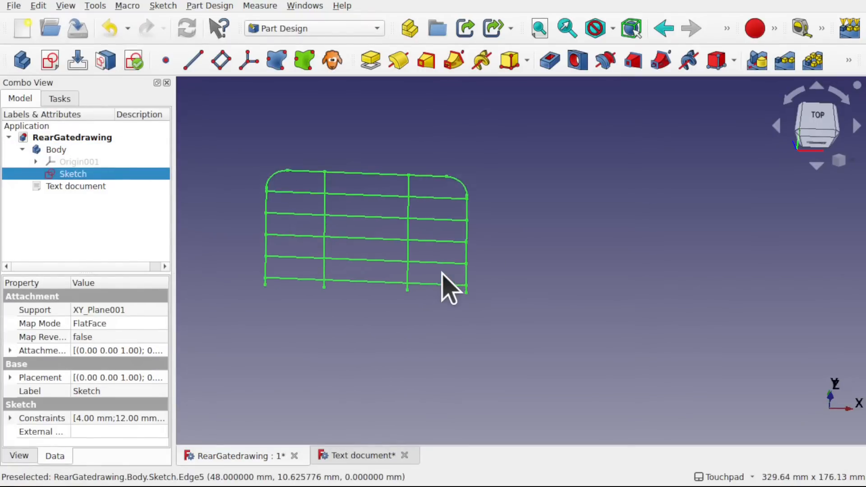
shift+middle_drag(445, 273, 562, 300)
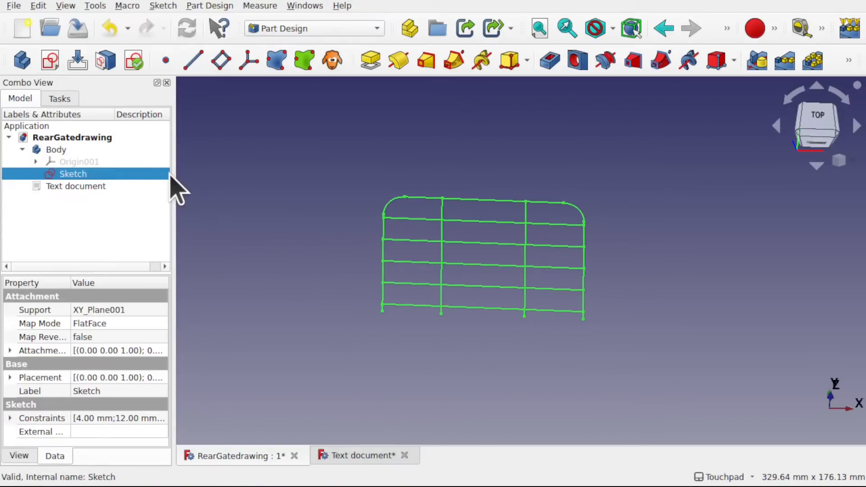
double_click(72, 174)
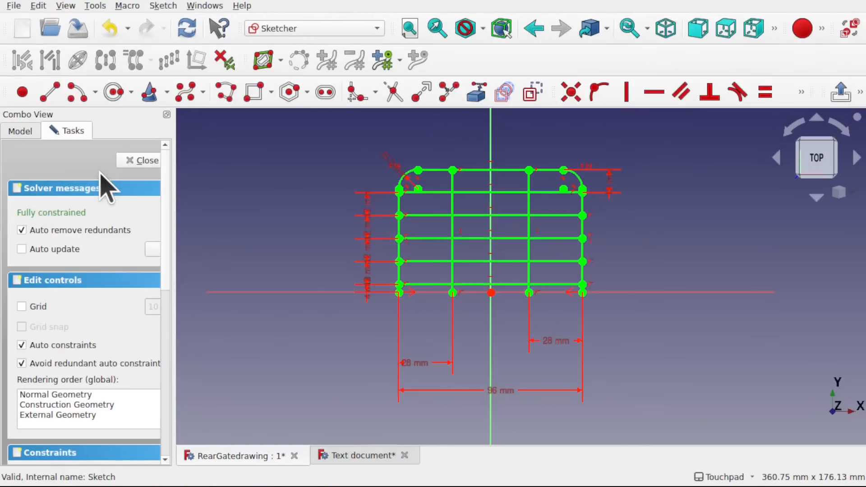
scroll(466, 248, up, 4)
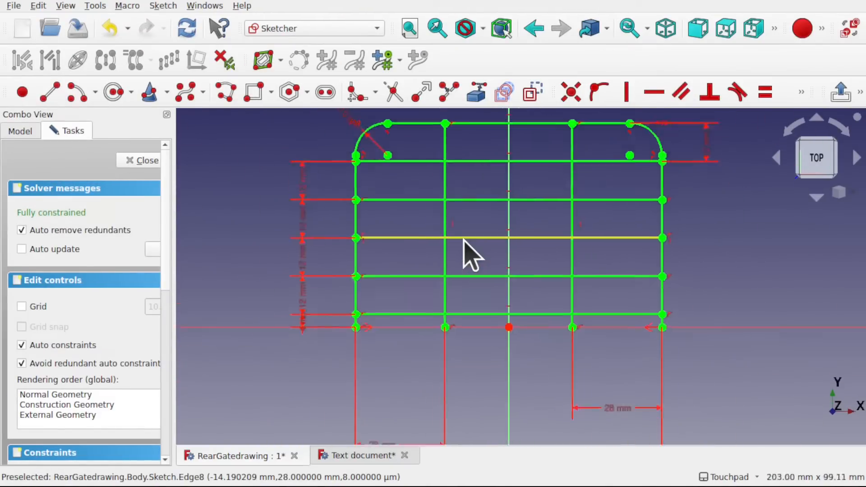
scroll(467, 251, down, 4)
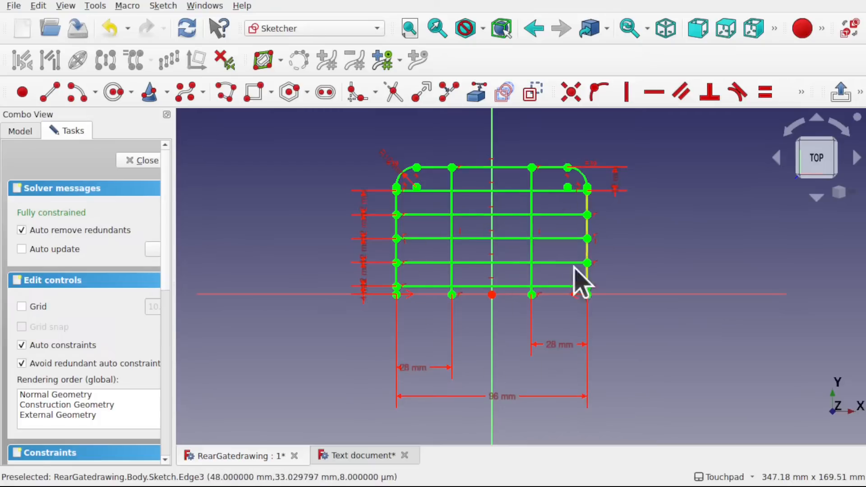
scroll(382, 230, up, 5)
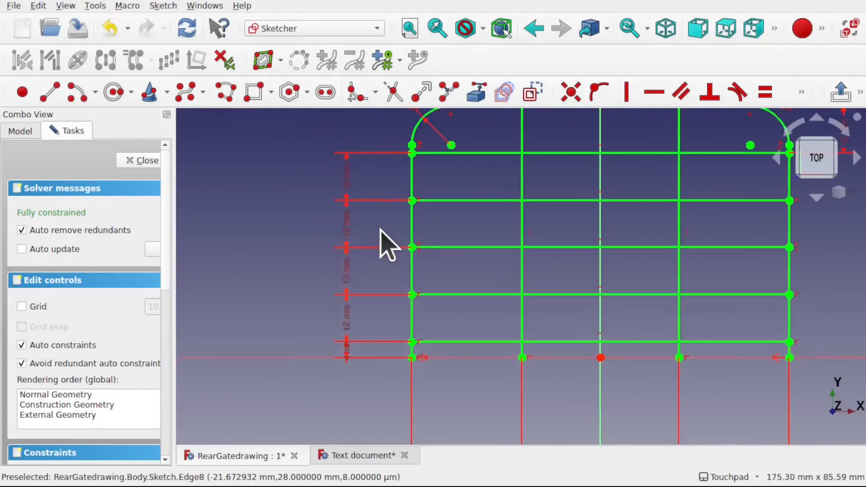
scroll(382, 245, down, 2)
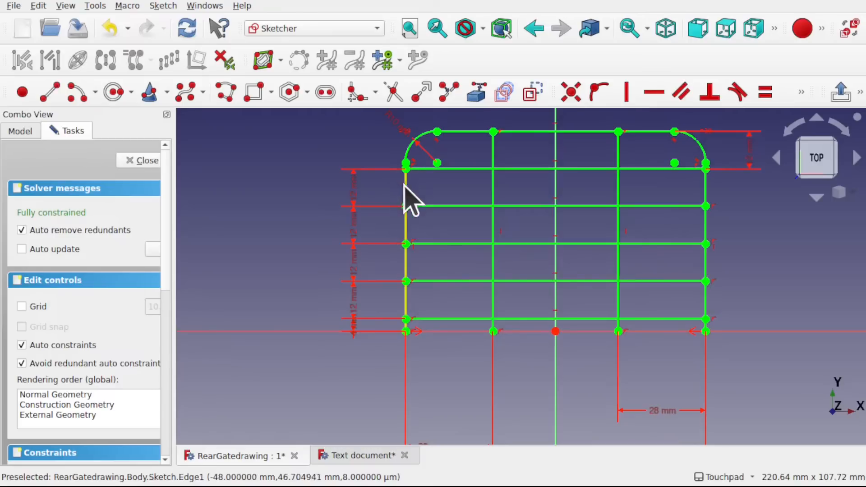
scroll(366, 199, up, 5)
scroll(371, 212, down, 6)
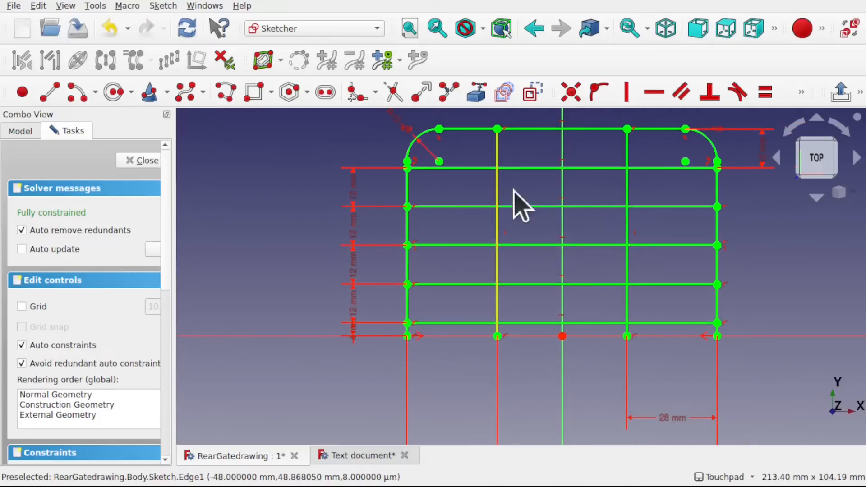
shift+middle_drag(601, 192, 504, 226)
scroll(504, 225, down, 3)
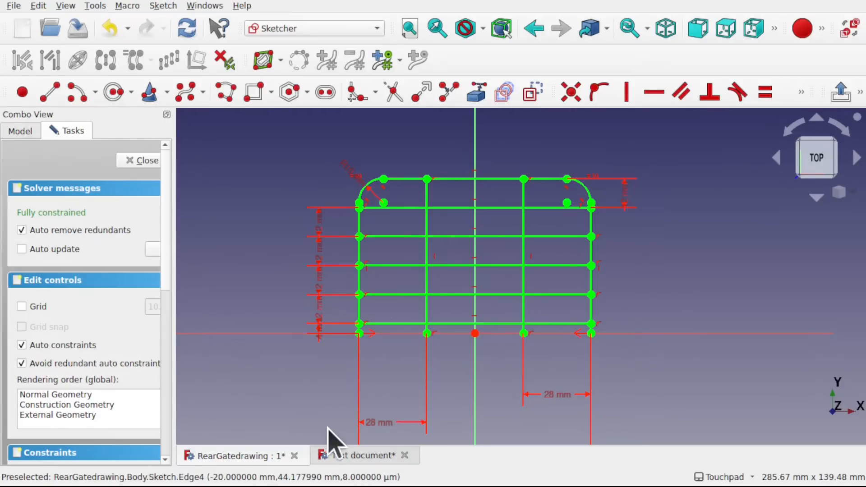
- Read the notes on pipe size and use as a drawing template in the Text document, and close the gate sketch
click(360, 457)
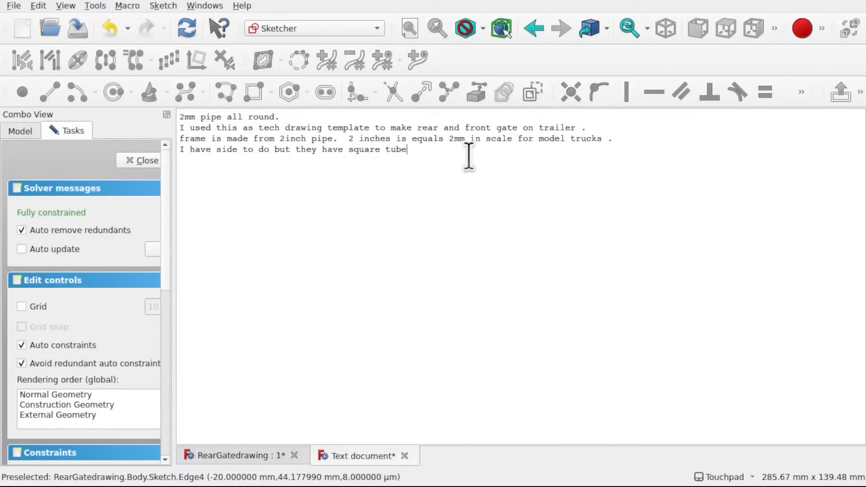
mouse_move(608, 122)
mouse_down()
mouse_move(499, 117)
mouse_move(174, 140)
mouse_move(171, 128)
mouse_up()
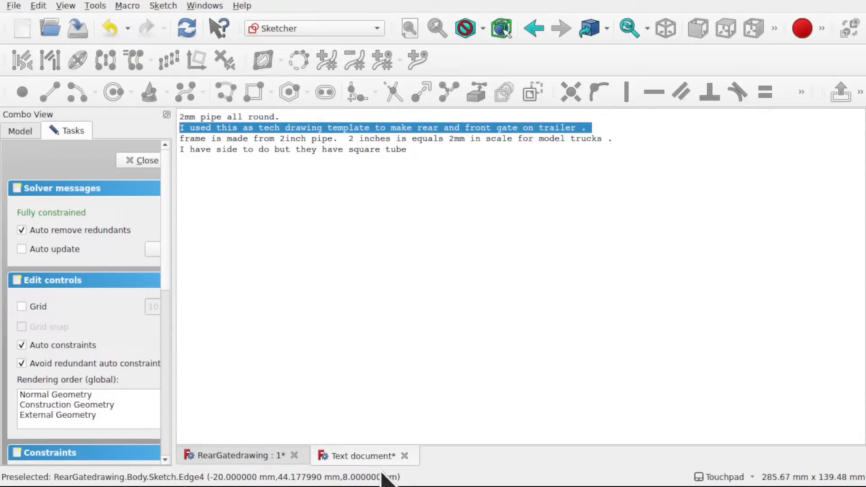
click(262, 457)
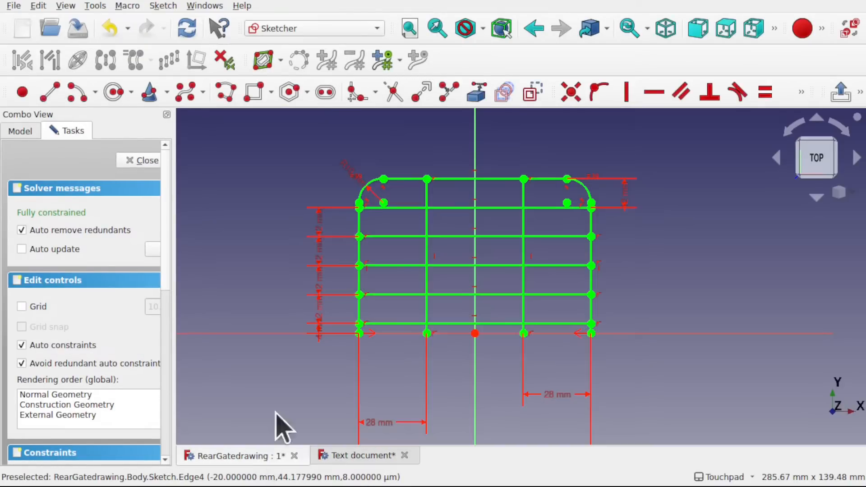
click(141, 161)
click(336, 203)
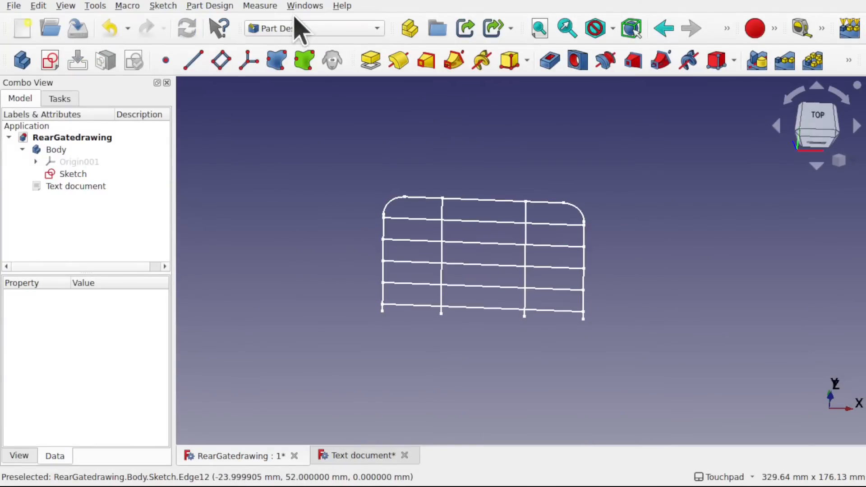
- Switch to the TechDraw workbench and insert a default A4 page
click(322, 28)
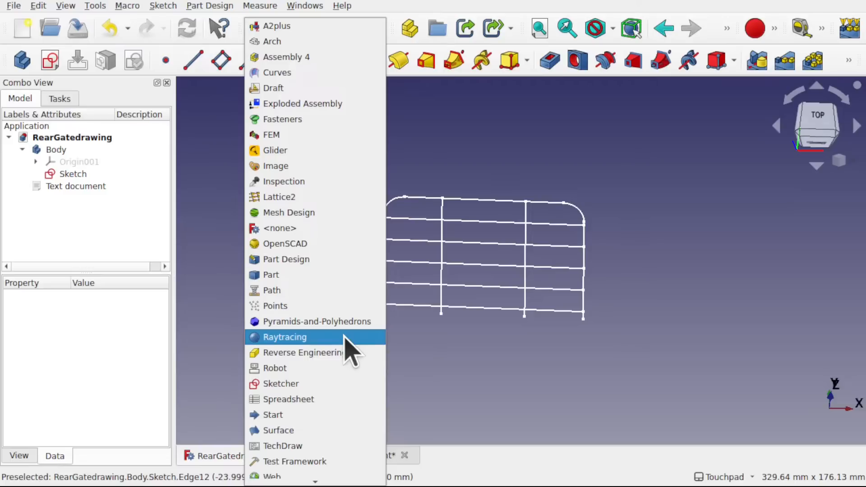
click(315, 446)
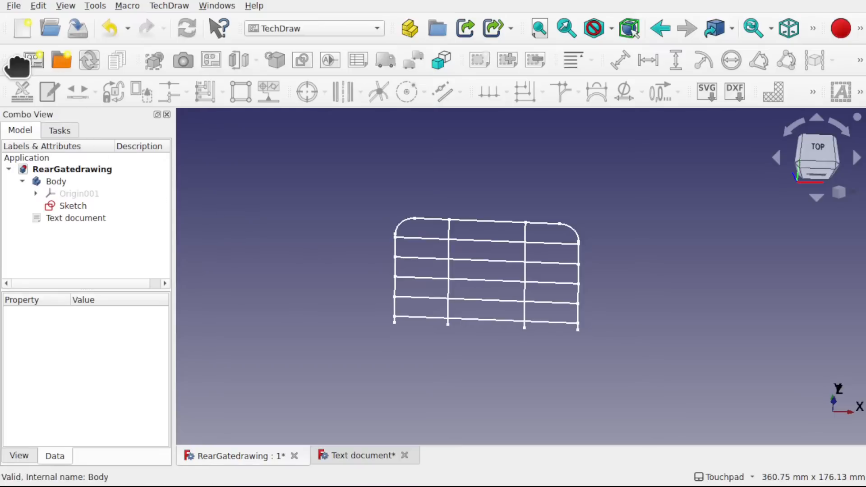
click(33, 61)
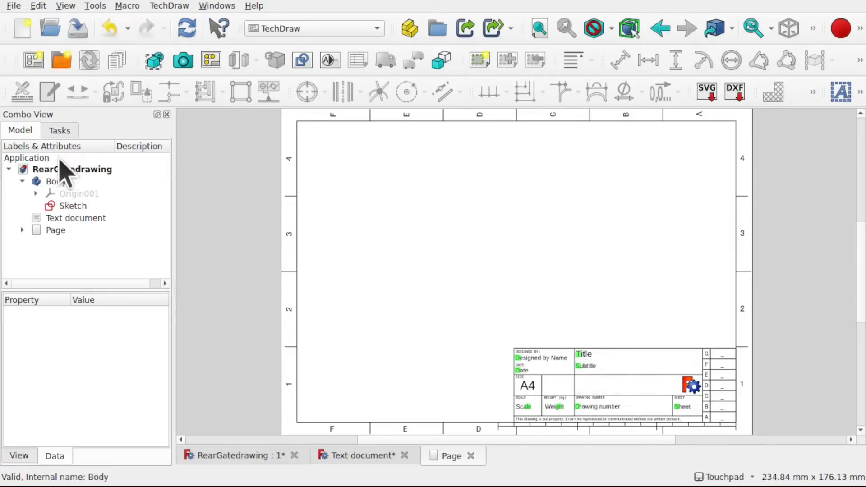
- Orient the gate sketch to the top view, insert a view of it on the page and open the page
click(74, 207)
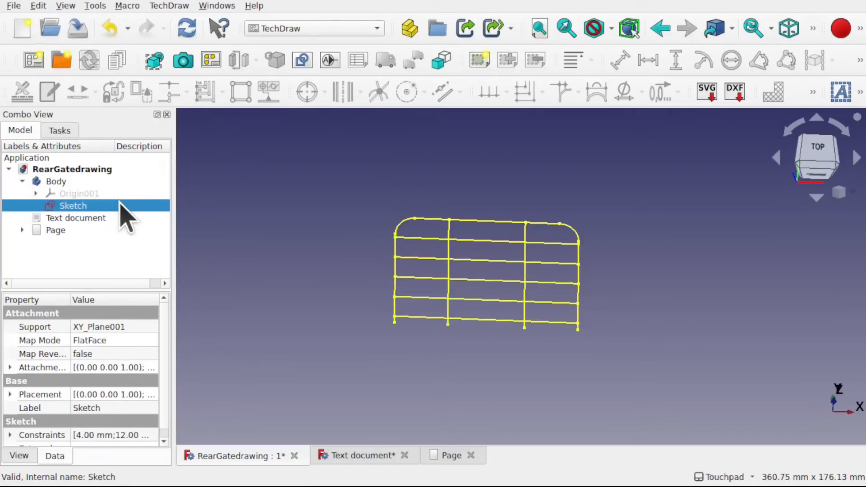
click(815, 145)
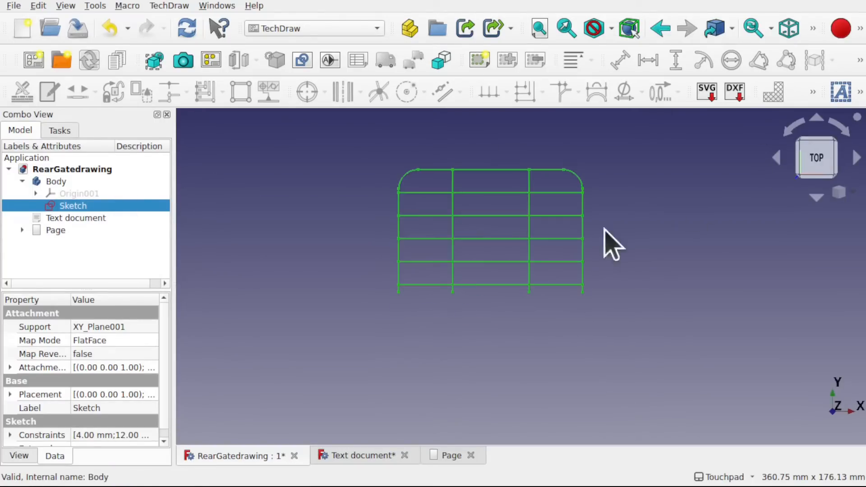
scroll(506, 231, up, 1)
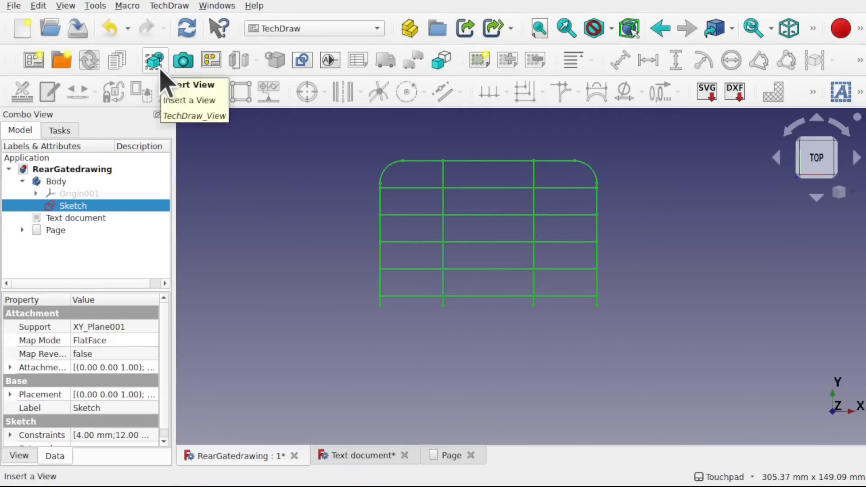
click(169, 6)
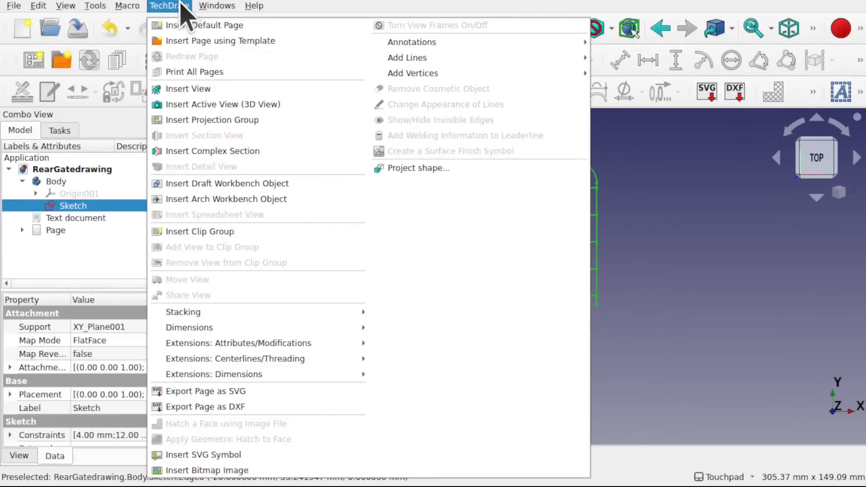
click(241, 90)
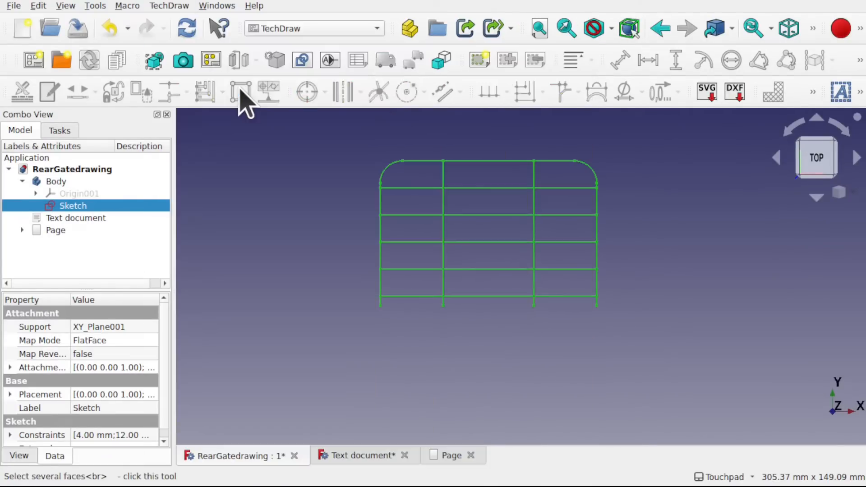
double_click(46, 230)
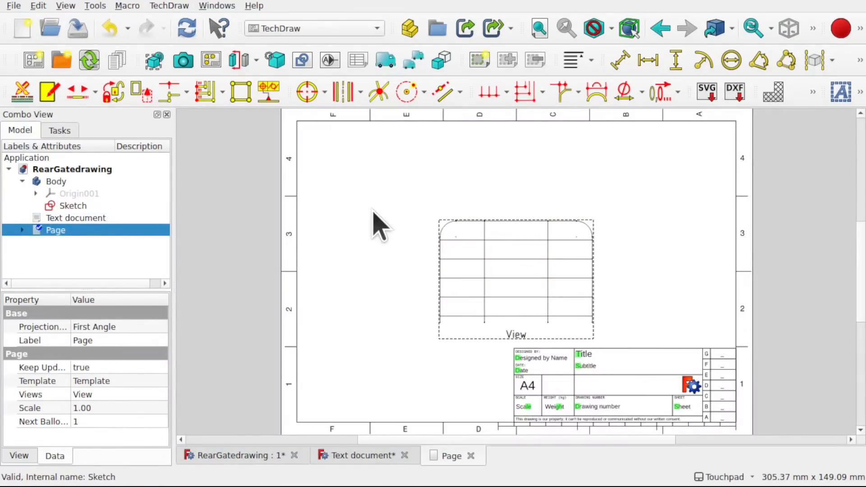
- Compare the gate sketch with its drawing and delete the gate view from the page
click(68, 207)
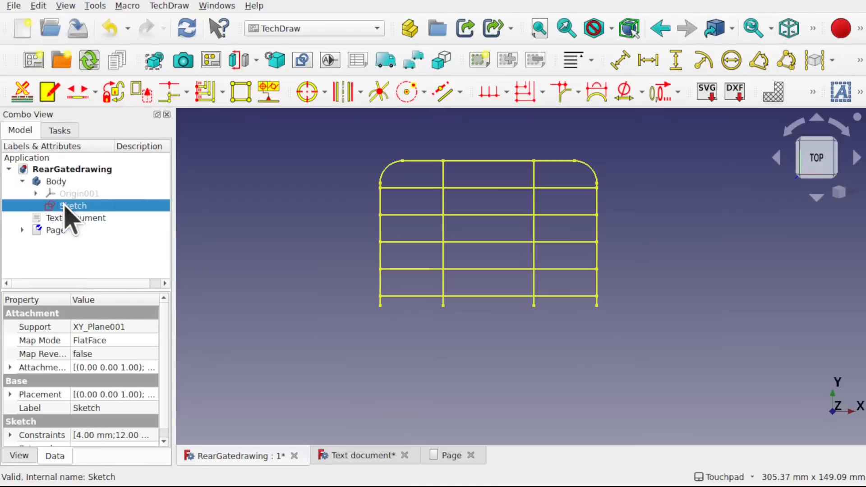
click(63, 229)
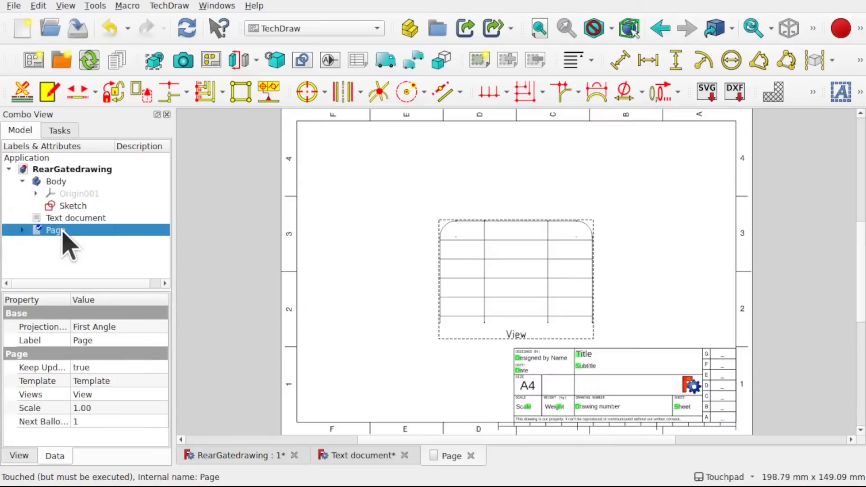
click(525, 318)
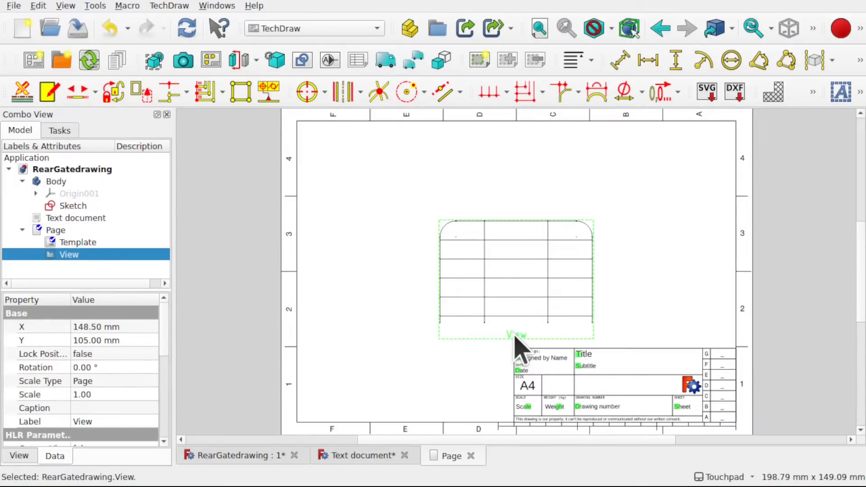
key(Delete)
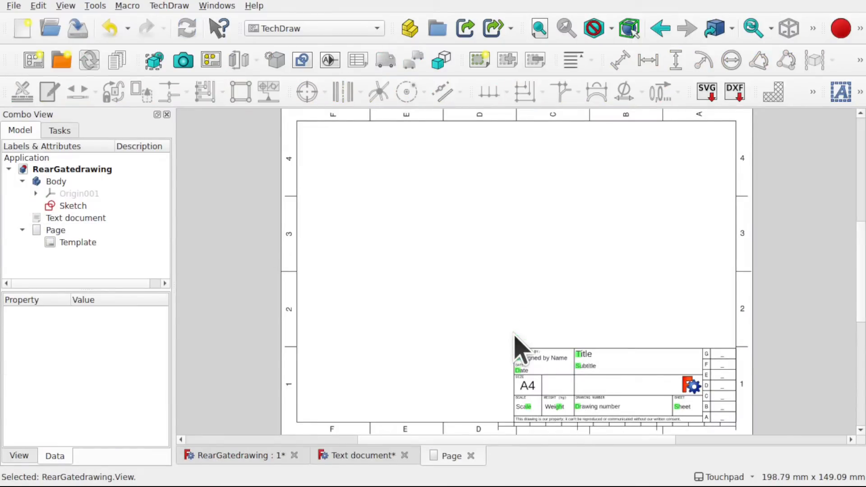
- Reopen the gate sketch and delete its right inner upright, right outer upright and right corner arc
click(68, 206)
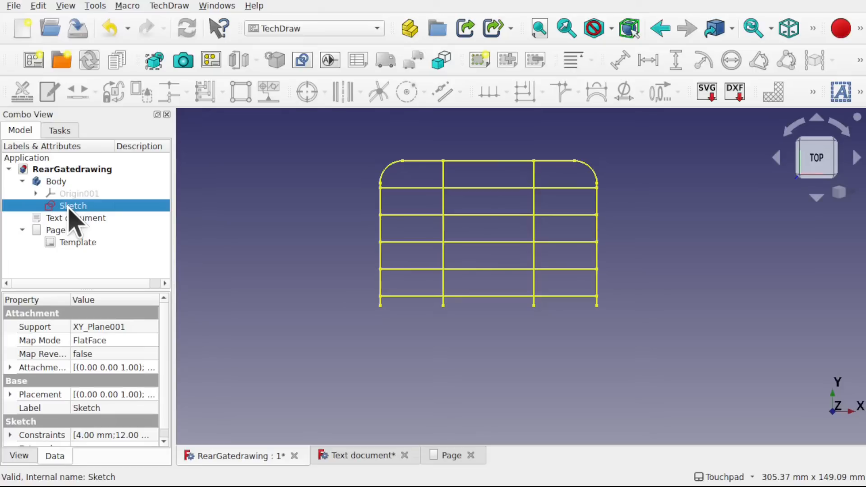
double_click(70, 207)
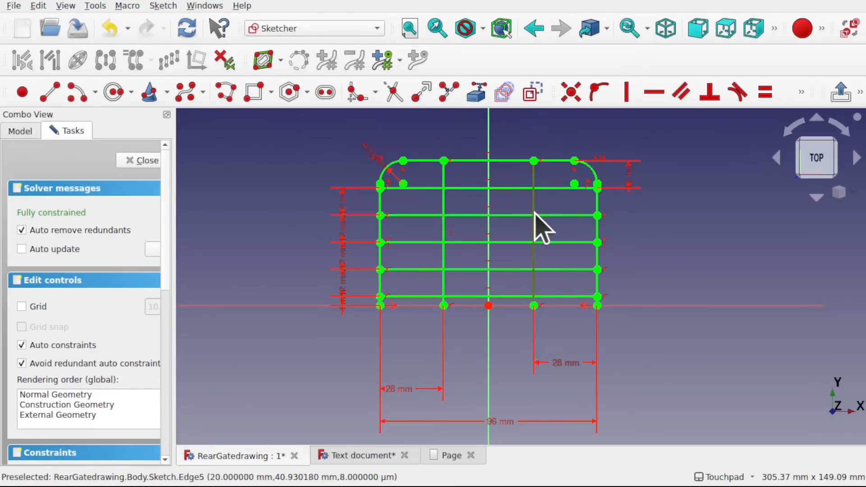
key(ctrl+z)
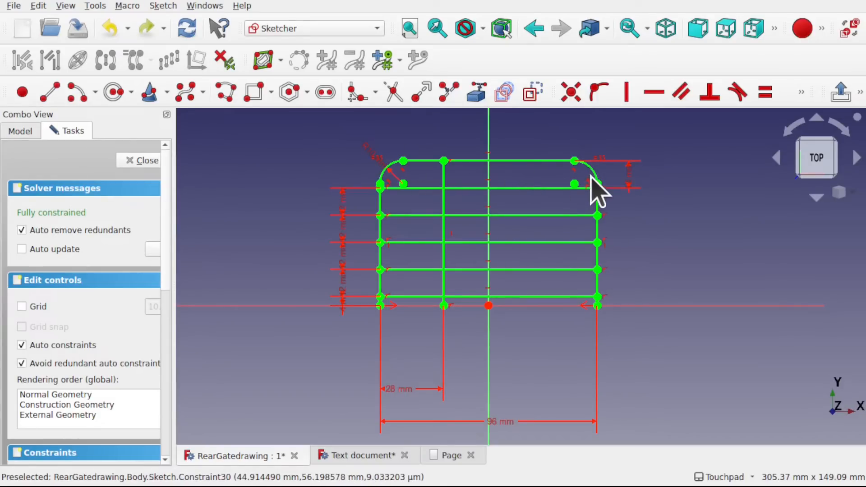
click(598, 205)
key(Delete)
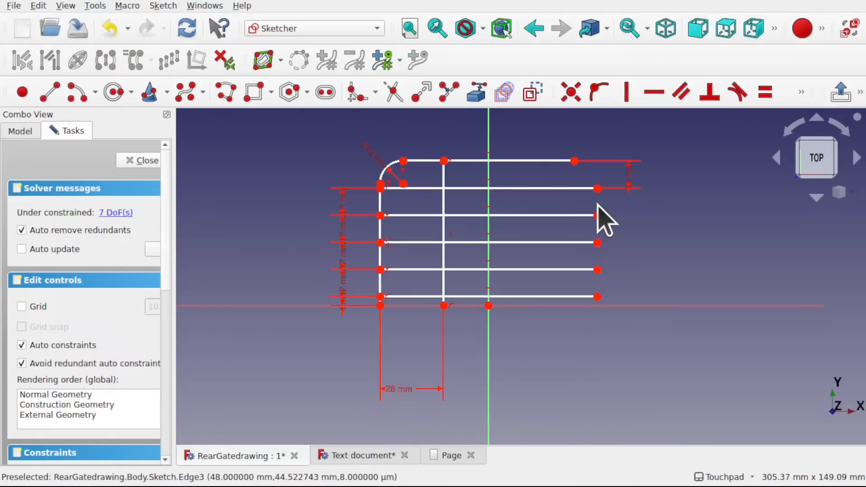
- Constrain the right ends of the top rail and the two uppermost crossbars onto the vertical axis
click(574, 161)
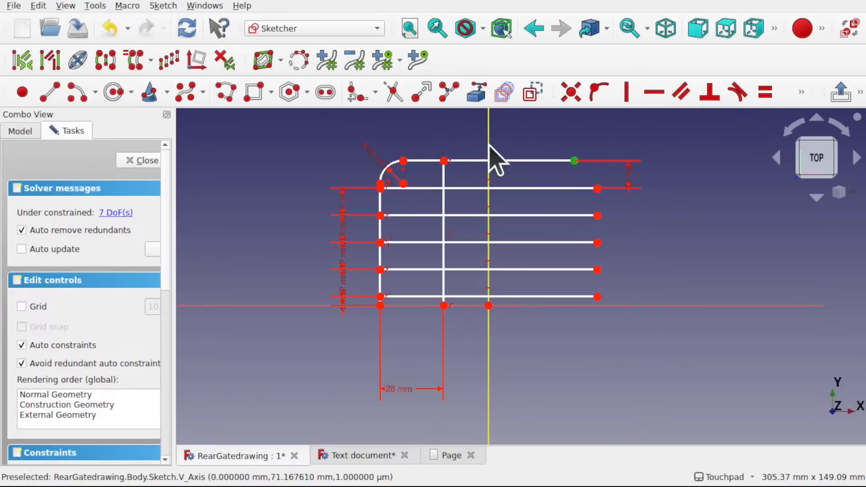
click(489, 147)
click(598, 92)
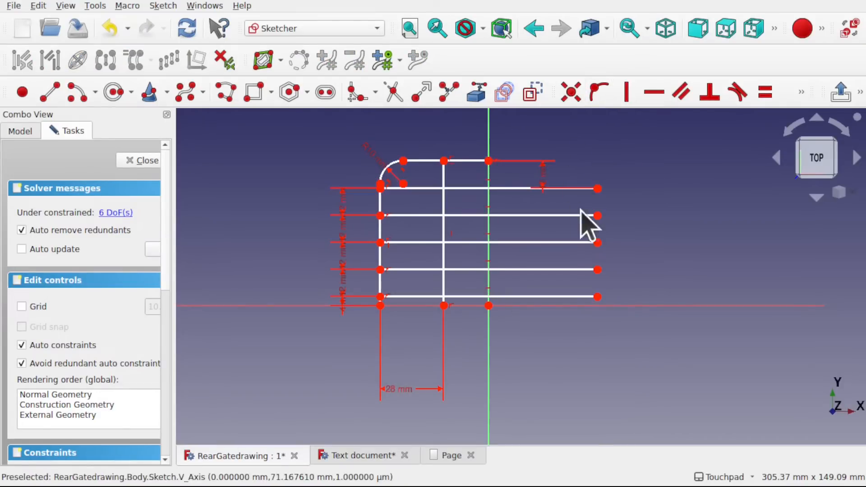
click(598, 188)
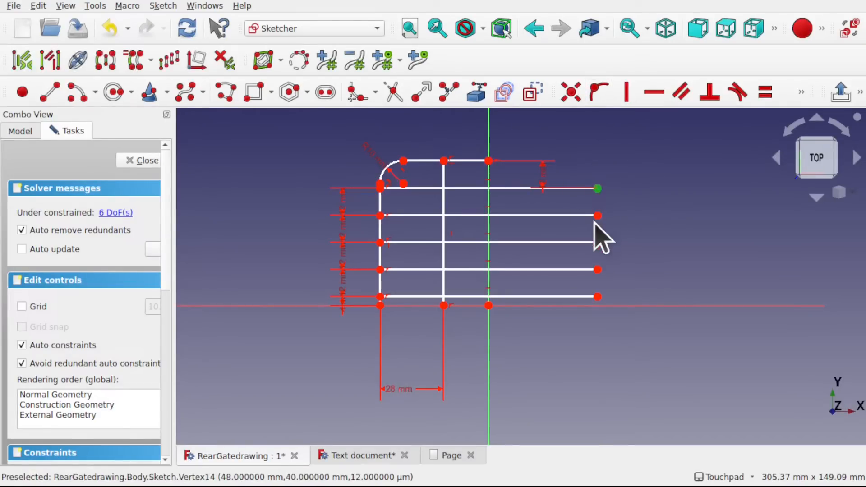
click(598, 216)
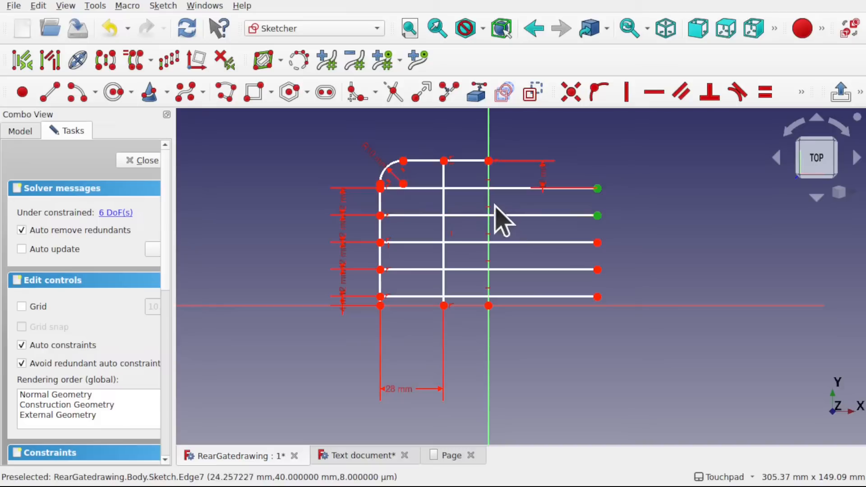
click(598, 92)
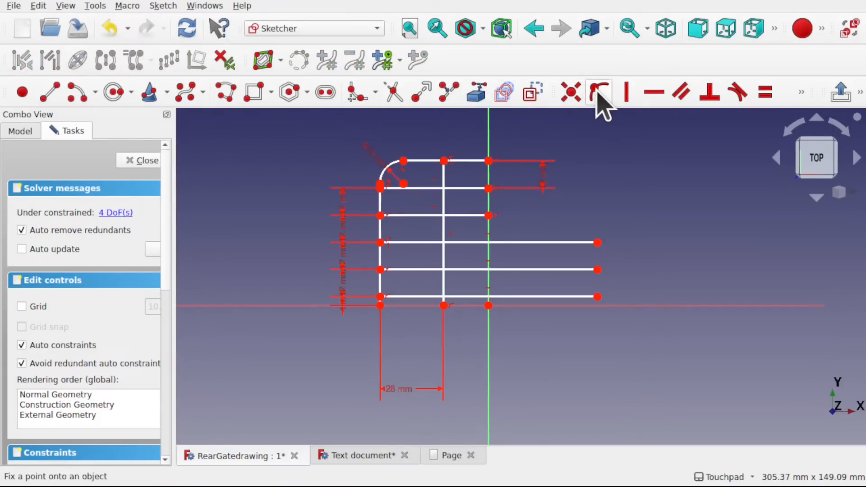
- Constrain the right ends of the three lowest crossbars onto the vertical axis
click(599, 243)
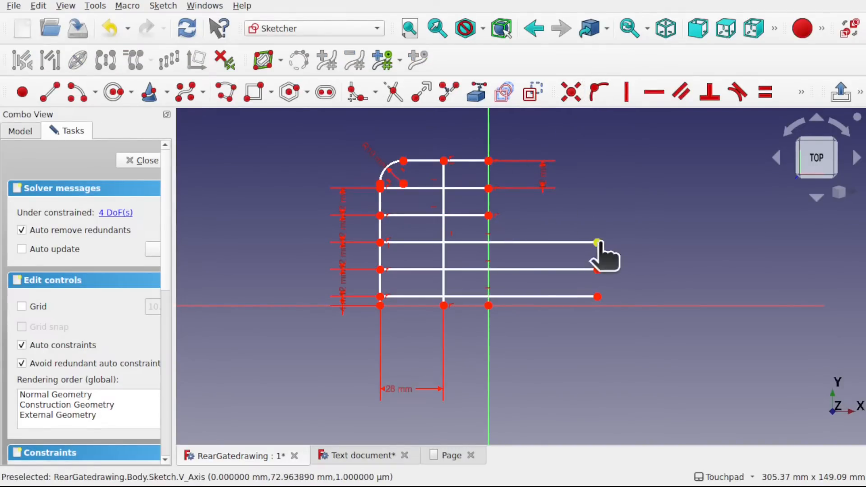
click(599, 270)
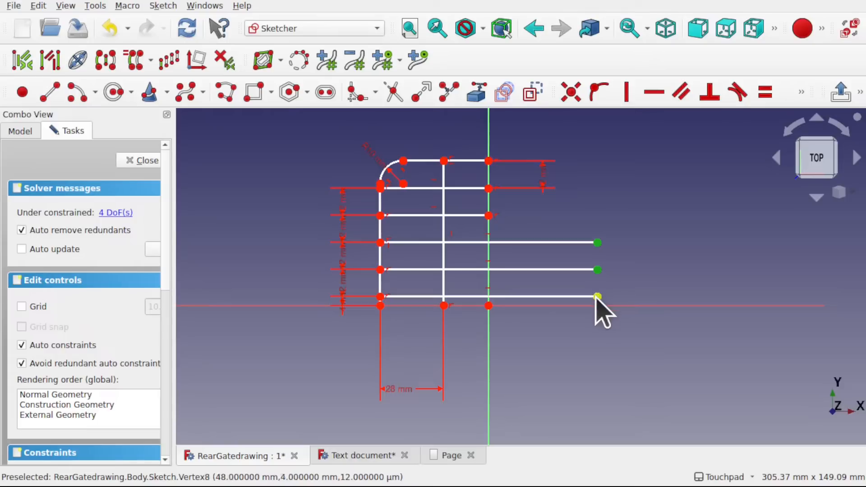
click(598, 296)
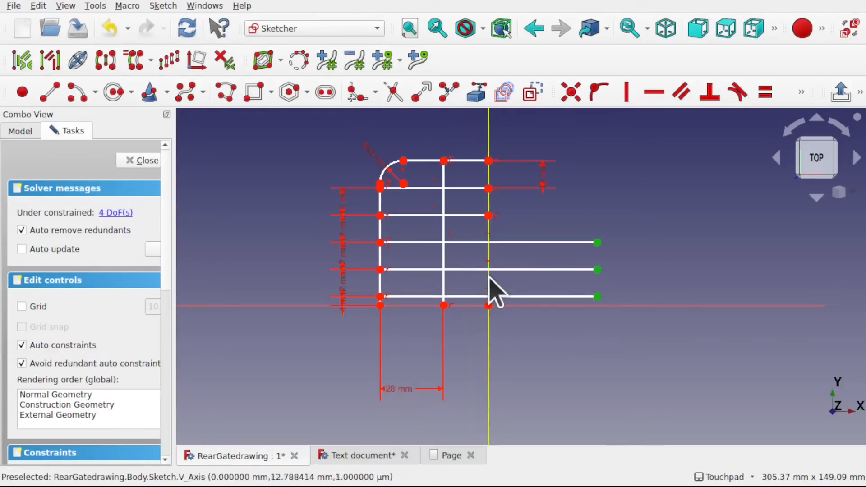
click(489, 277)
click(595, 98)
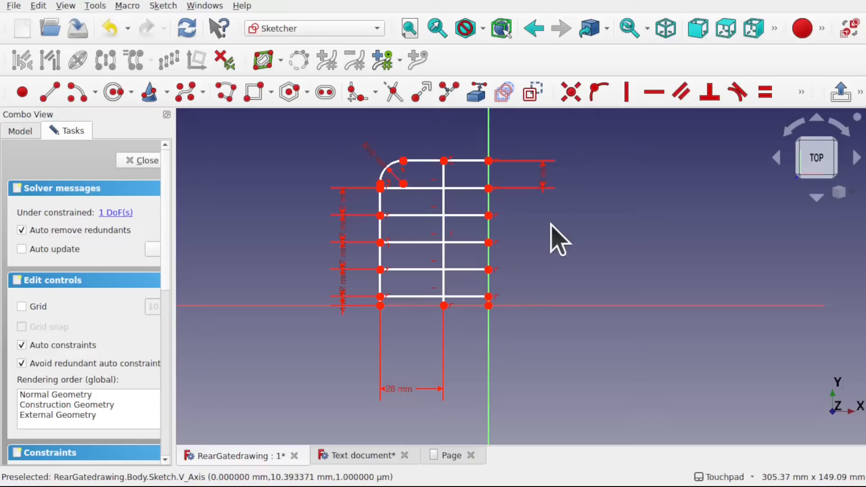
- Dimension the horizontal distance between the inner upright's lower end and the origin as 20 mm
scroll(425, 213, up, 3)
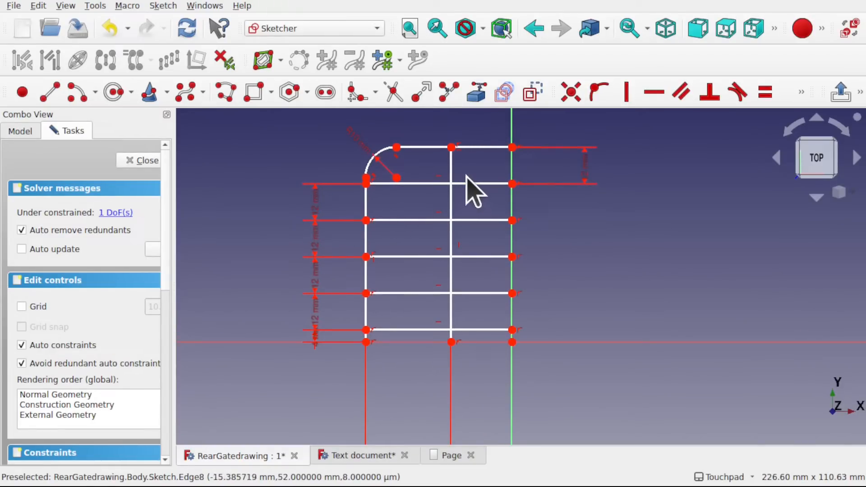
scroll(468, 187, down, 1)
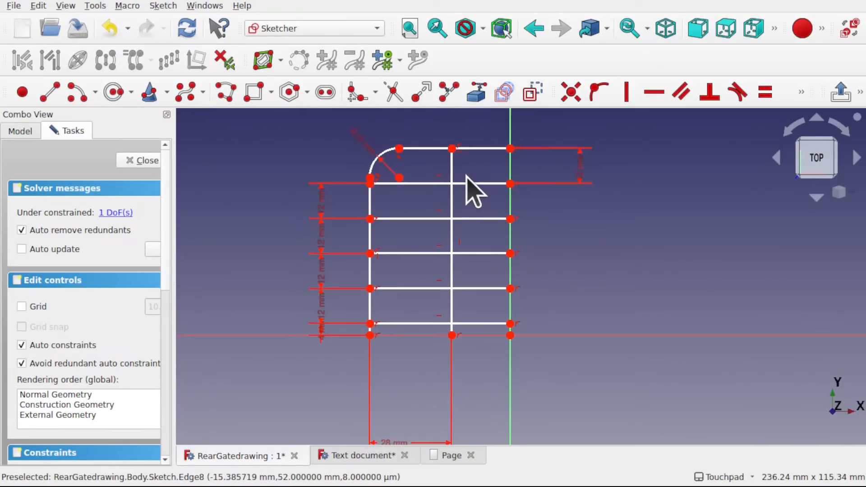
click(452, 335)
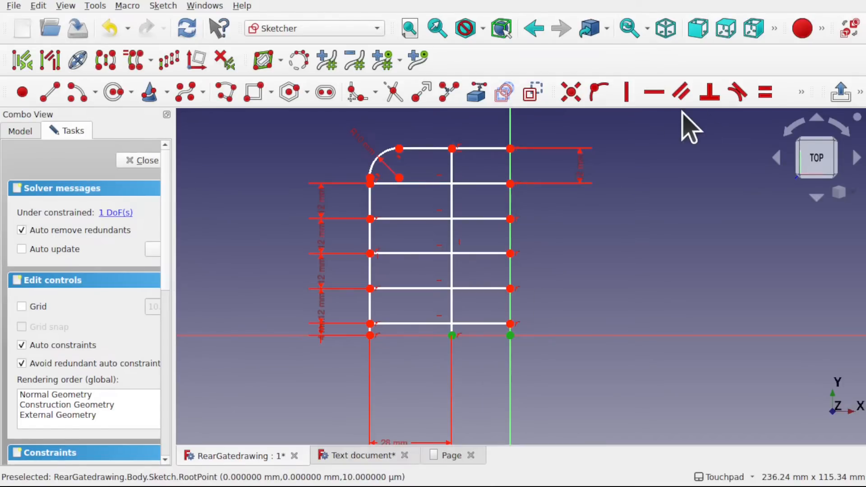
click(802, 91)
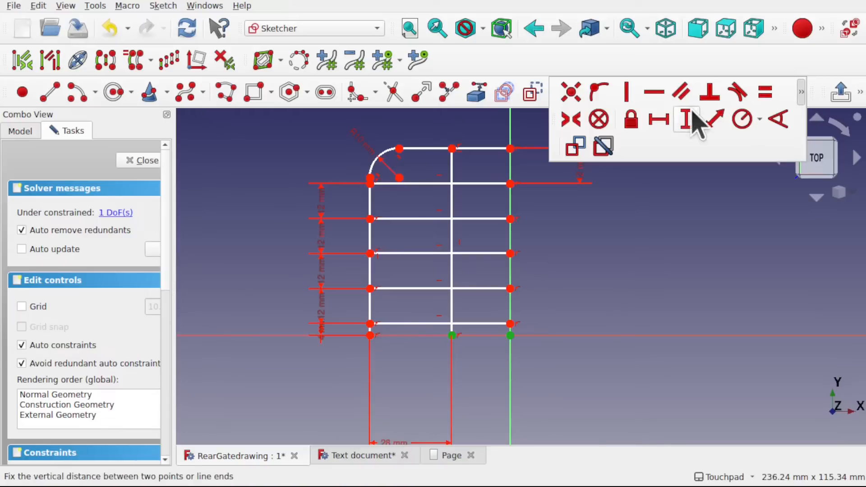
click(657, 121)
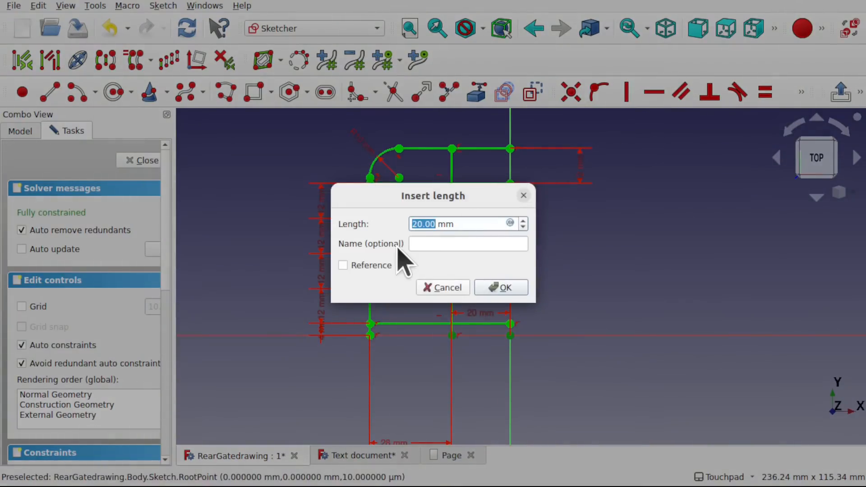
click(504, 288)
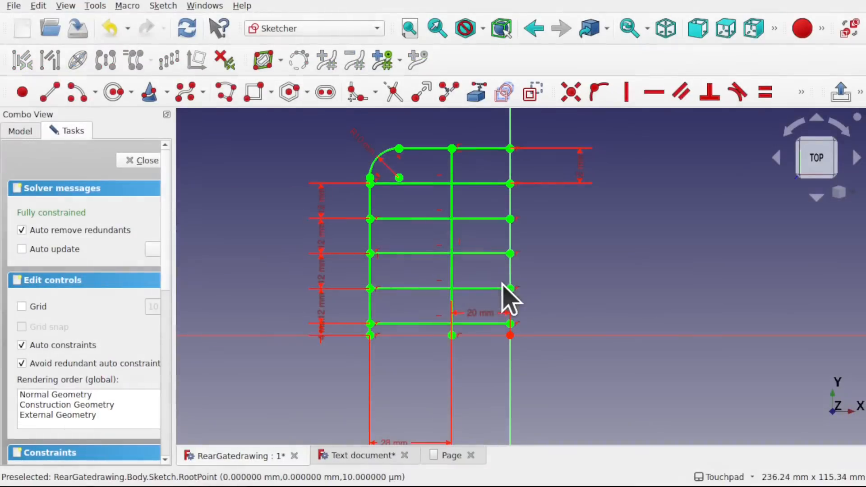
- Delete the three lower 12 mm spacing dimensions between the crossbars, keeping the uppermost one
scroll(379, 266, up, 4)
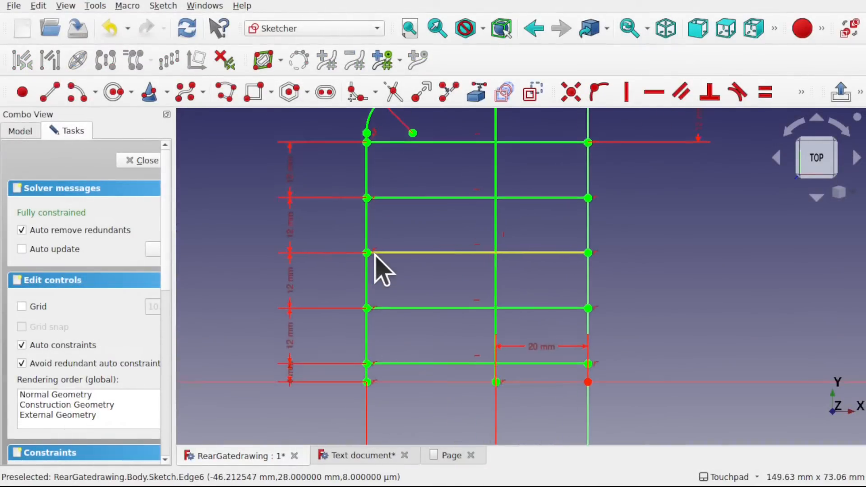
click(297, 335)
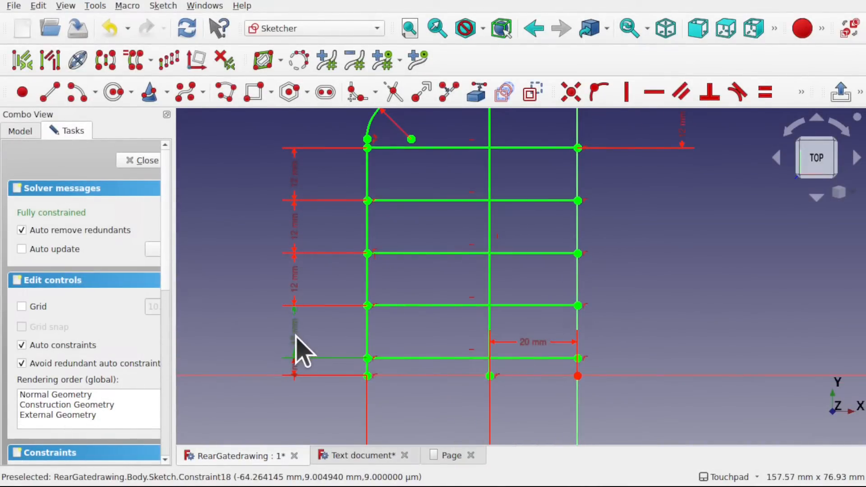
key(Delete)
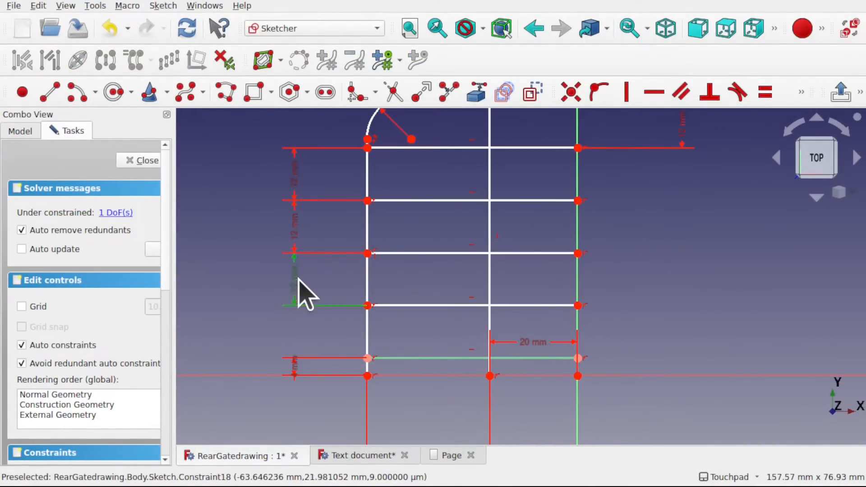
click(297, 280)
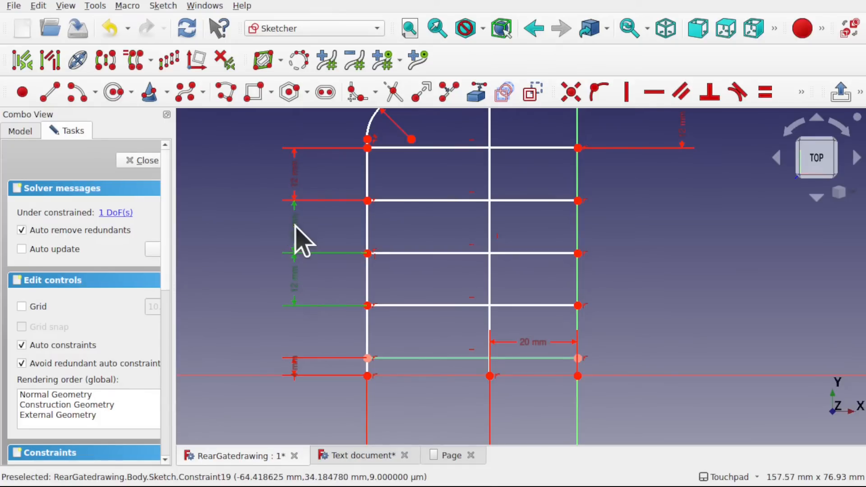
key(Delete)
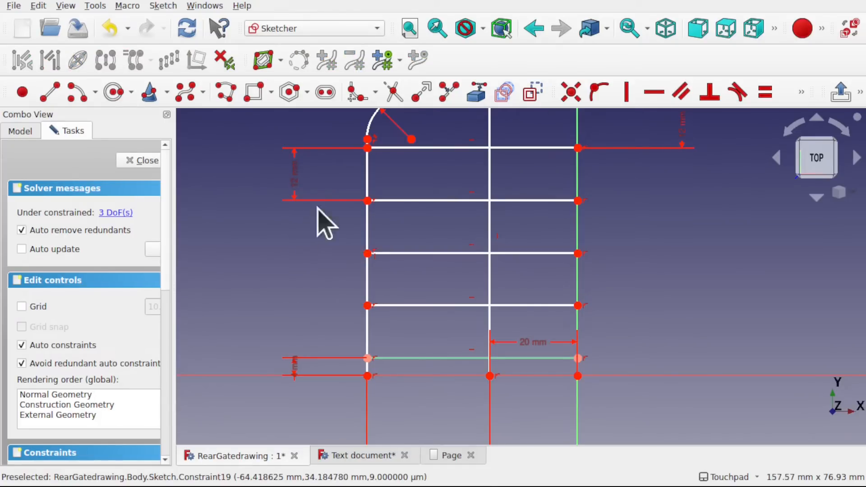
- Draw a vertical polyline just outside the left upright, from the arc end's level down to the horizontal axis, with a vertex level with each crossbar
click(368, 178)
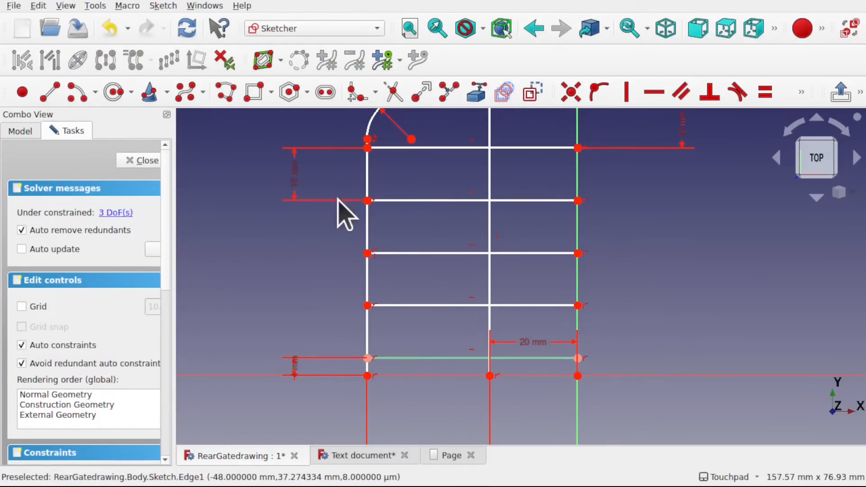
click(370, 178)
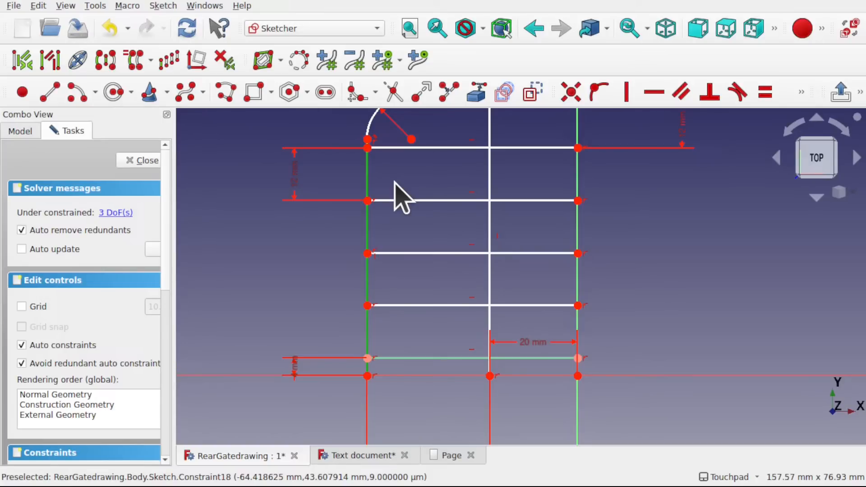
scroll(374, 140, up, 3)
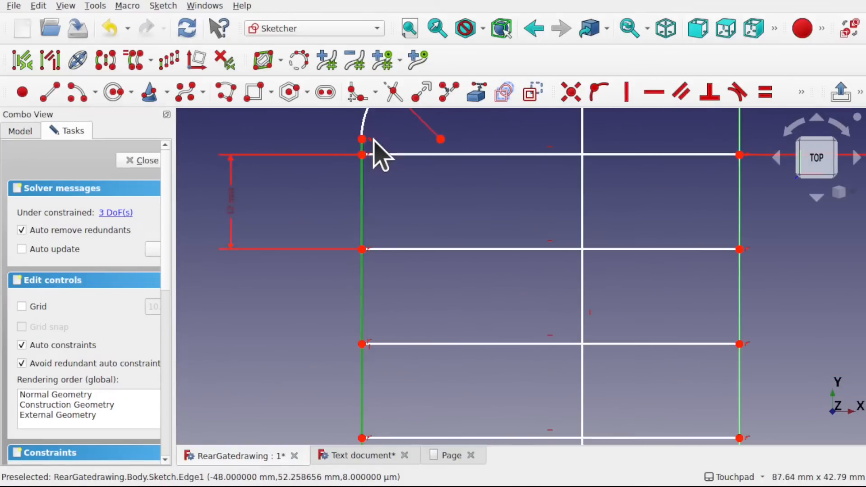
scroll(374, 145, down, 2)
scroll(373, 150, up, 1)
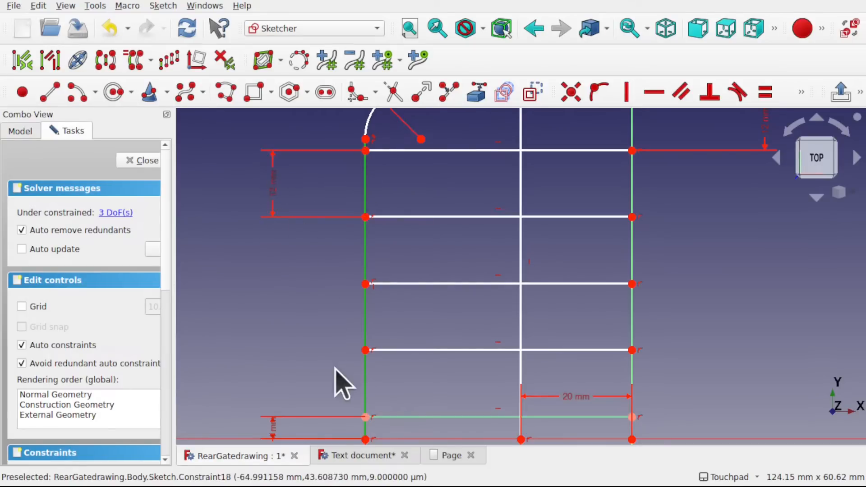
scroll(289, 438, up, 3)
scroll(289, 435, down, 4)
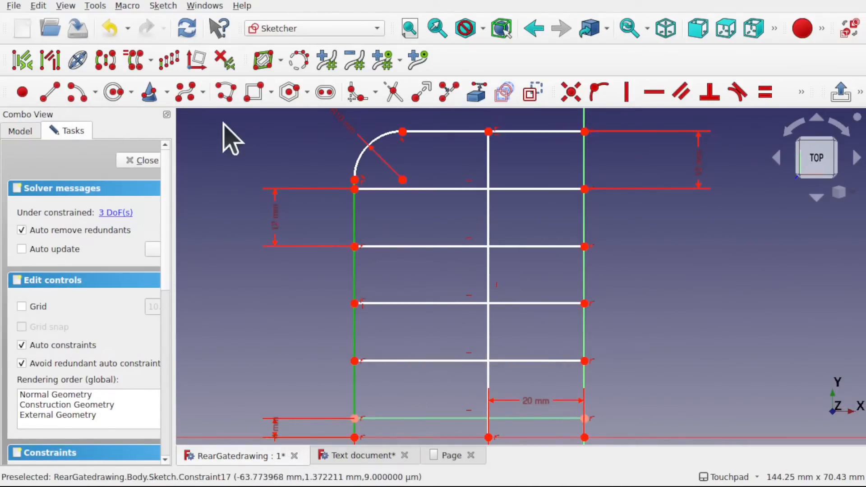
click(229, 97)
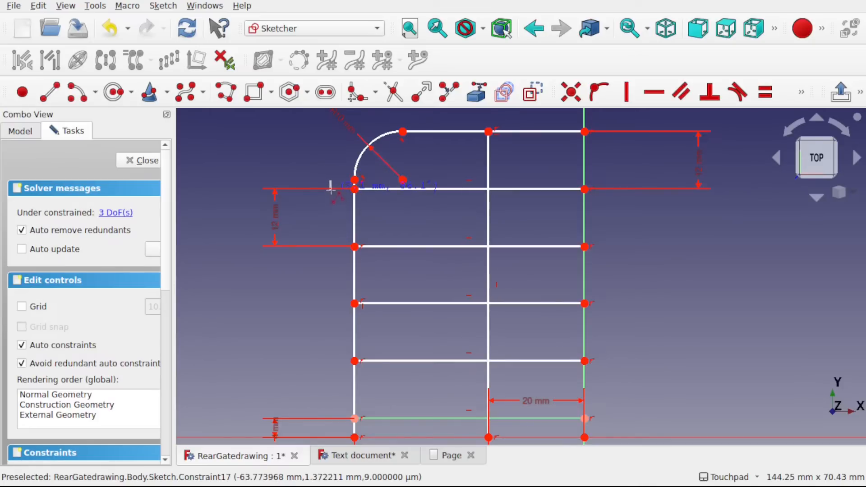
click(331, 246)
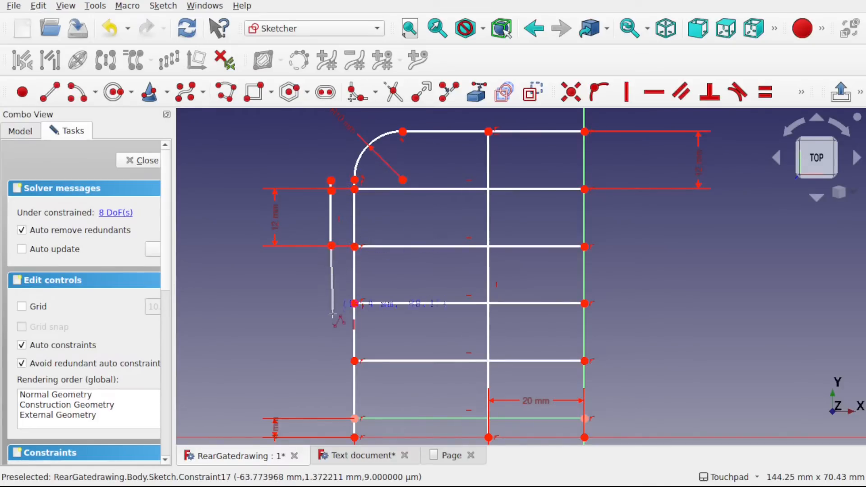
click(332, 360)
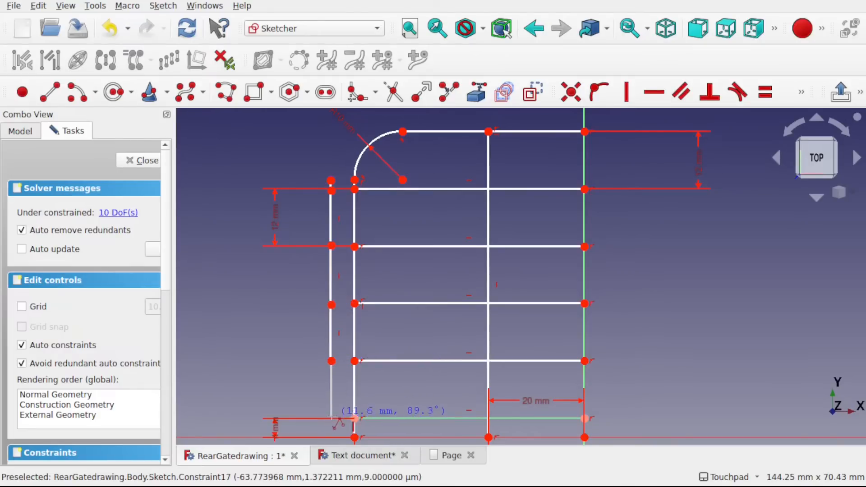
click(332, 413)
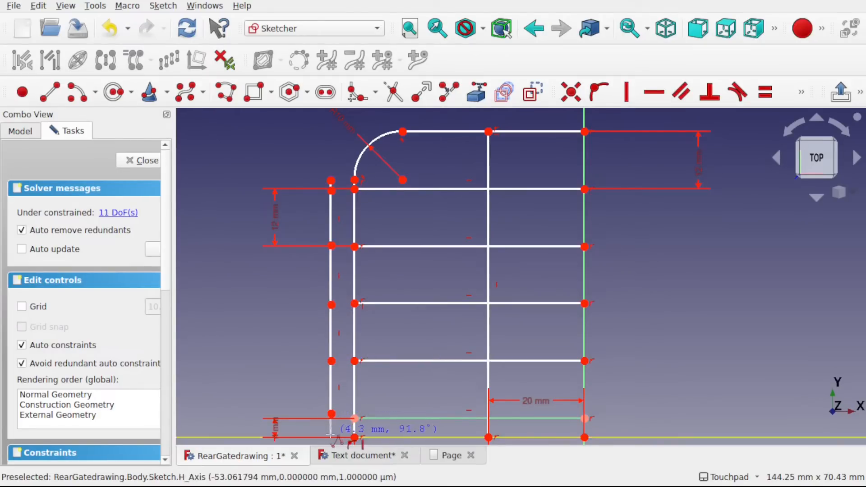
click(331, 436)
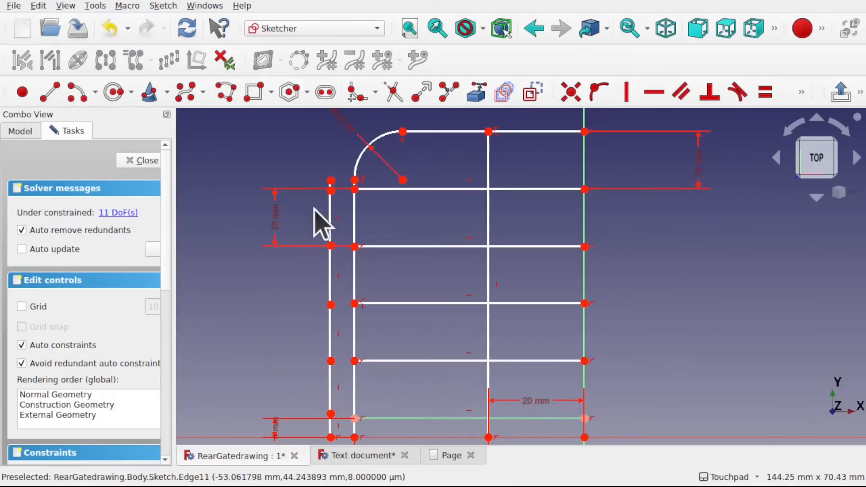
- Move the remaining 12 mm crossbar spacing dimension inside the gate and set the adjacent polyline segment's vertical length to 12 mm
drag(284, 235, 392, 232)
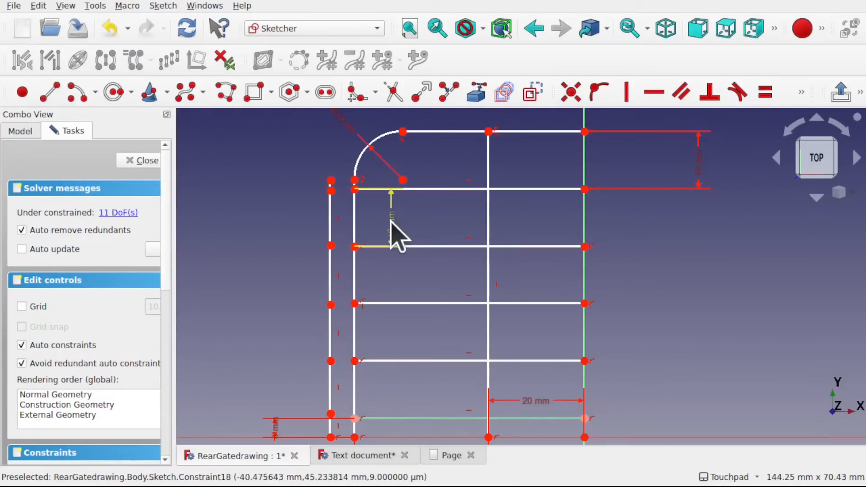
click(329, 221)
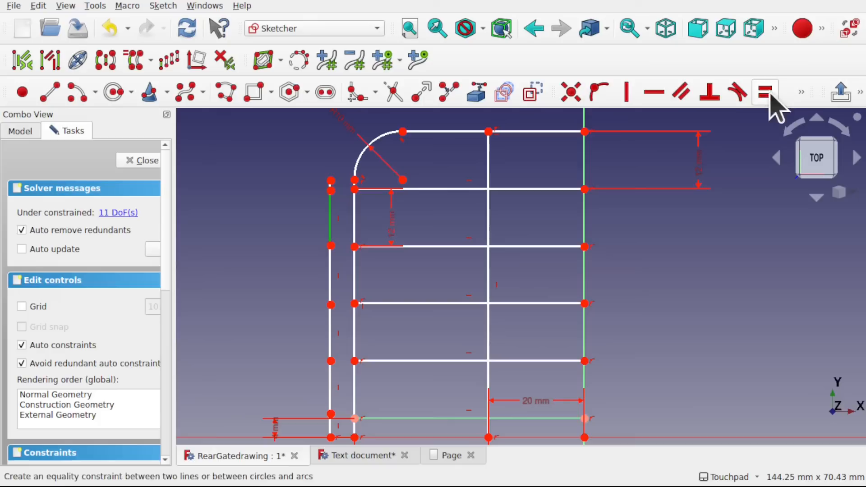
click(801, 85)
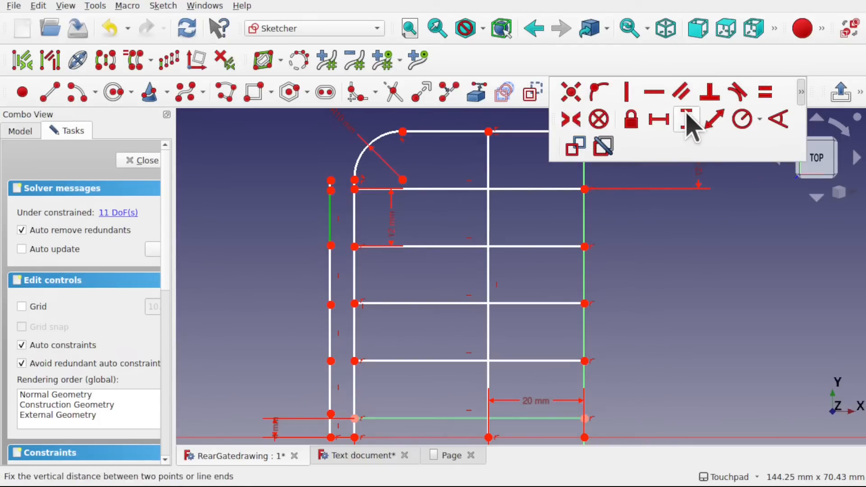
click(689, 119)
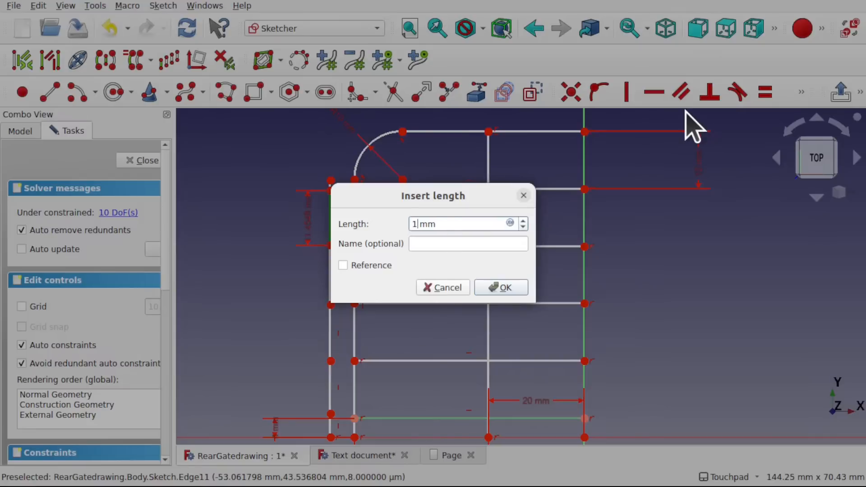
text(0)
key(Return)
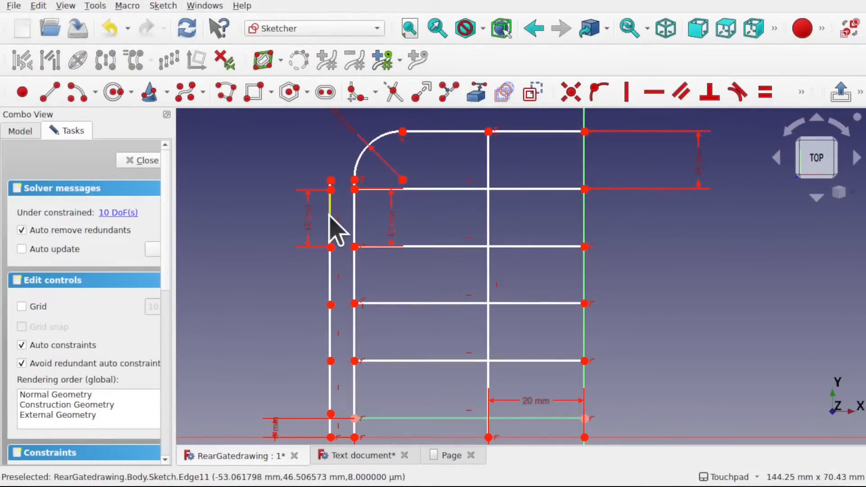
- Constrain the four polyline segments between the crossbar levels to equal length
click(330, 218)
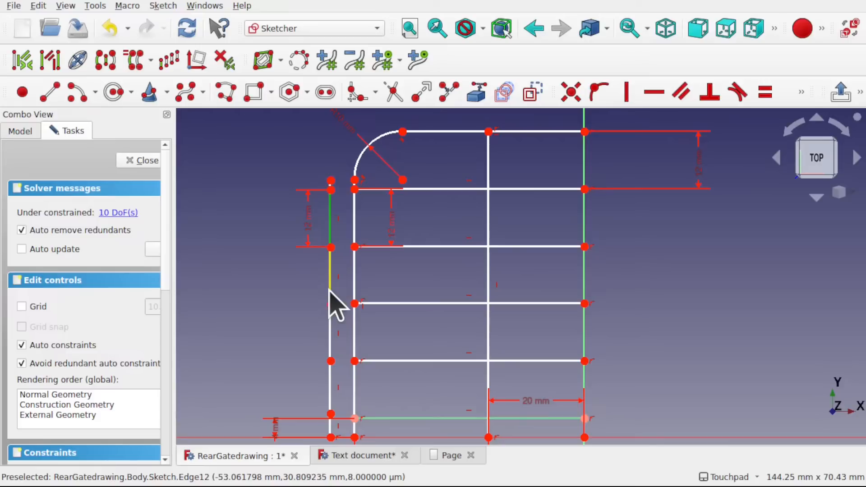
click(330, 284)
click(330, 342)
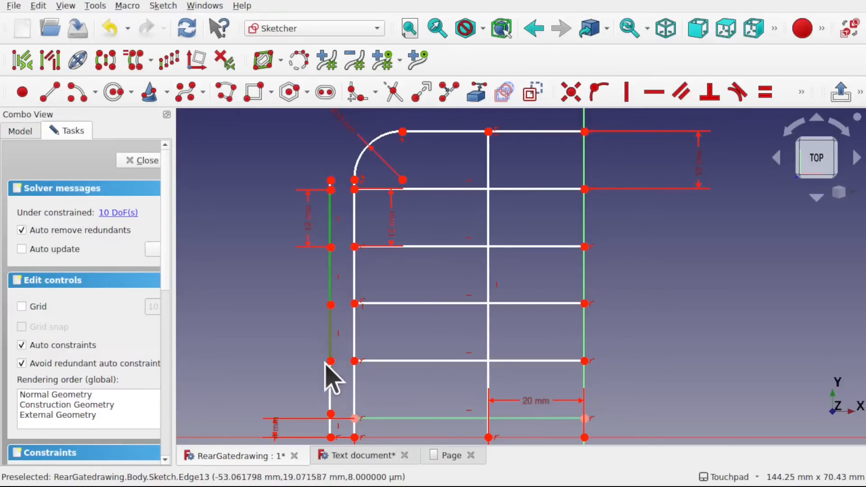
click(332, 389)
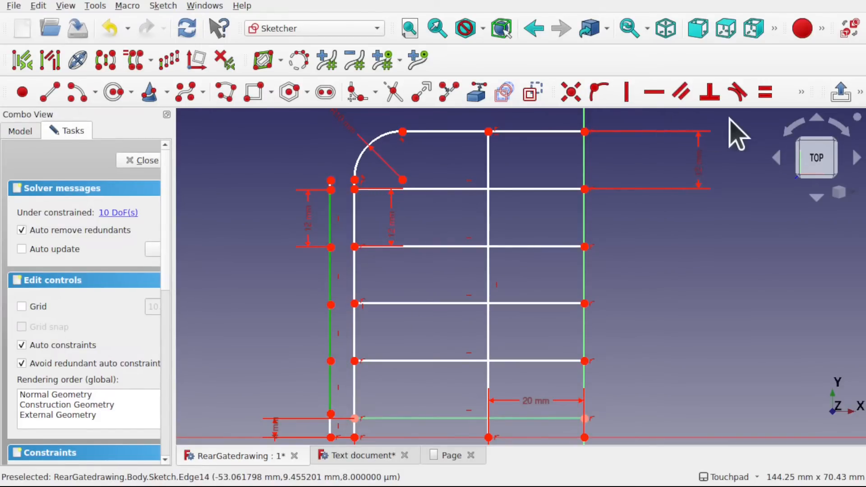
click(769, 95)
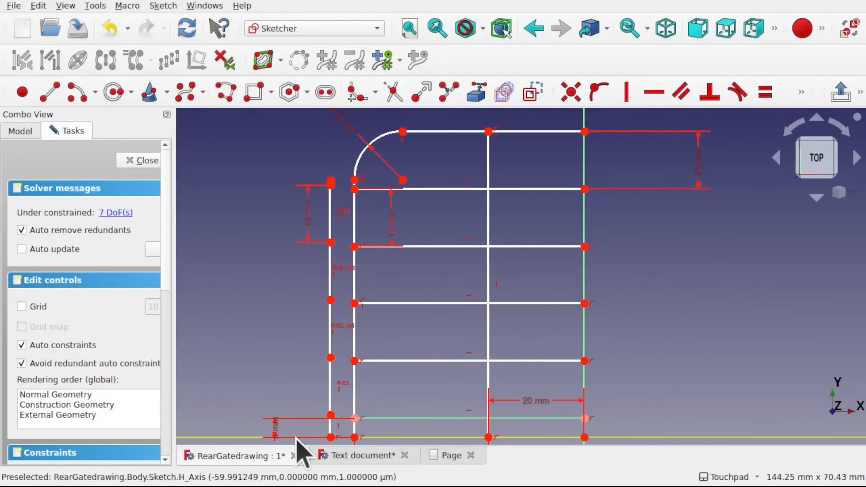
- Move the 4 mm dimension label upward and set the lowest polyline segment's vertical length to 4 mm
drag(279, 435, 280, 373)
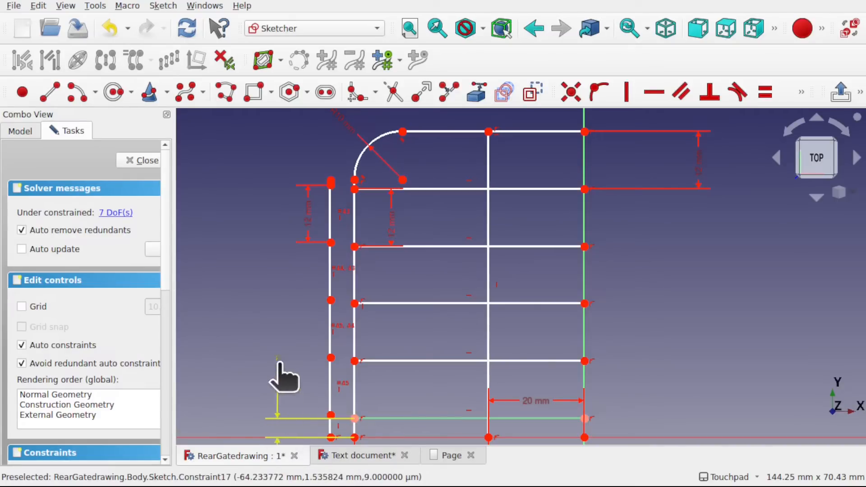
click(331, 430)
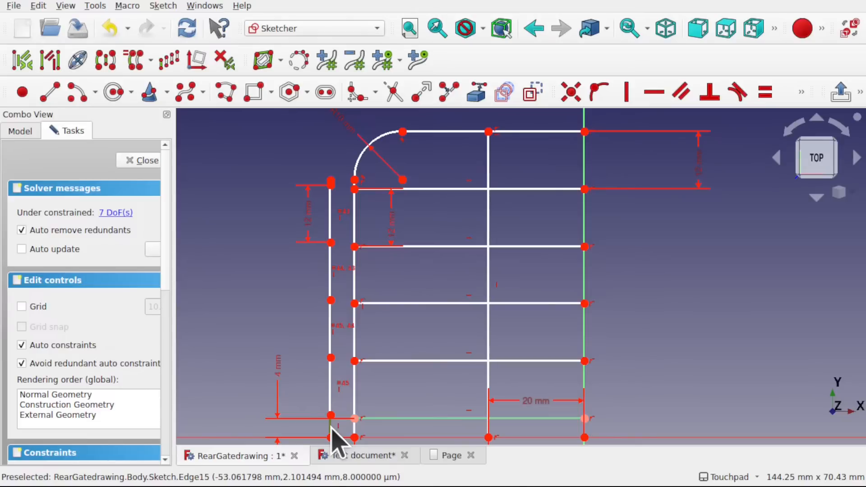
click(802, 92)
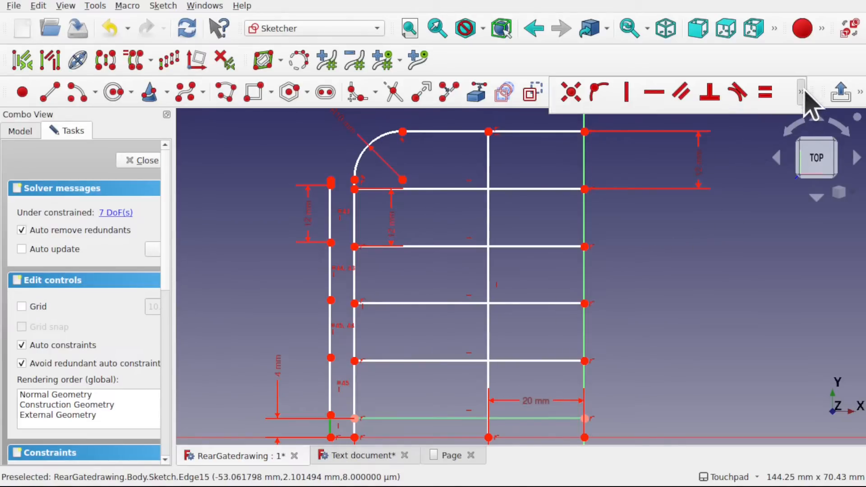
click(685, 118)
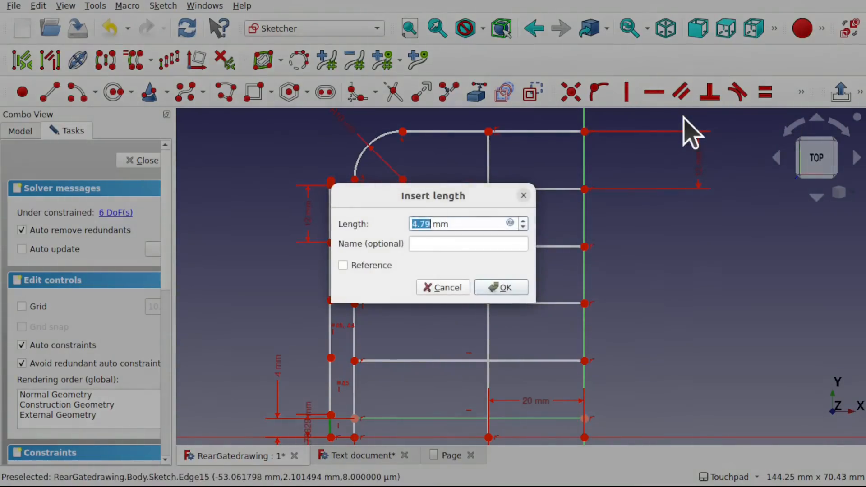
text(12)
key(Return)
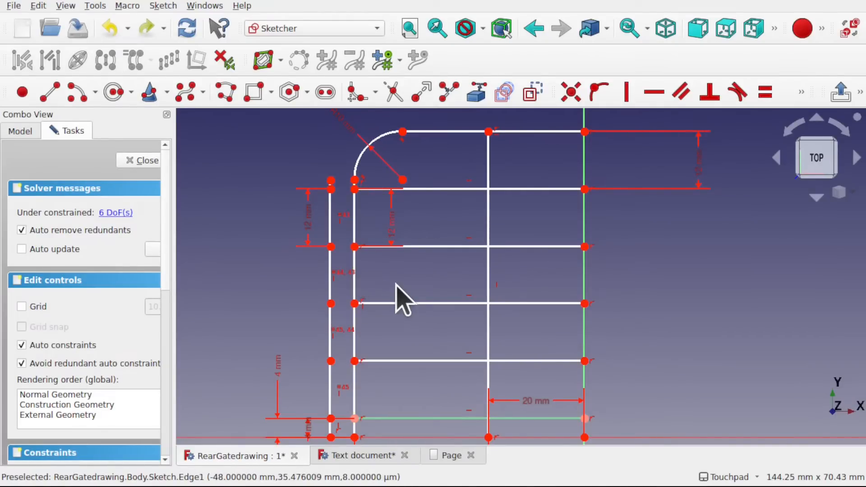
- Delete the original one-piece outer upright that runs beside the new polyline
scroll(409, 303, down, 3)
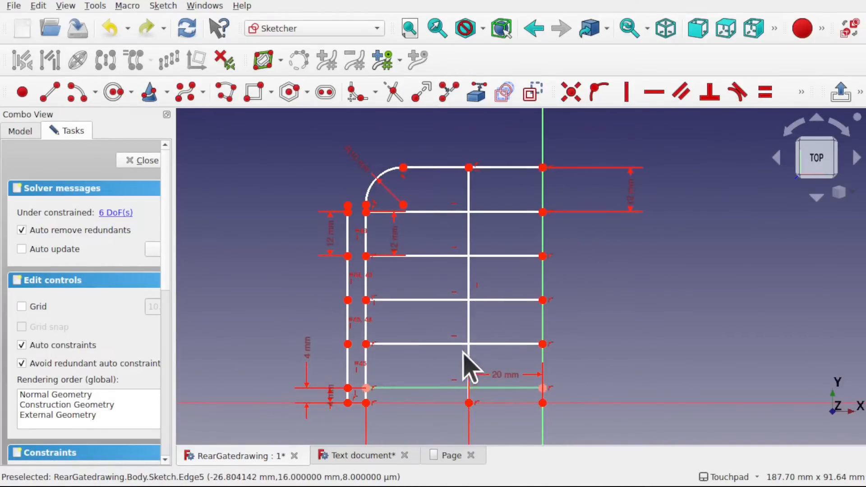
mouse_move(468, 350)
shift+middle_down()
mouse_move(466, 222)
mouse_move(462, 232)
shift+middle_up()
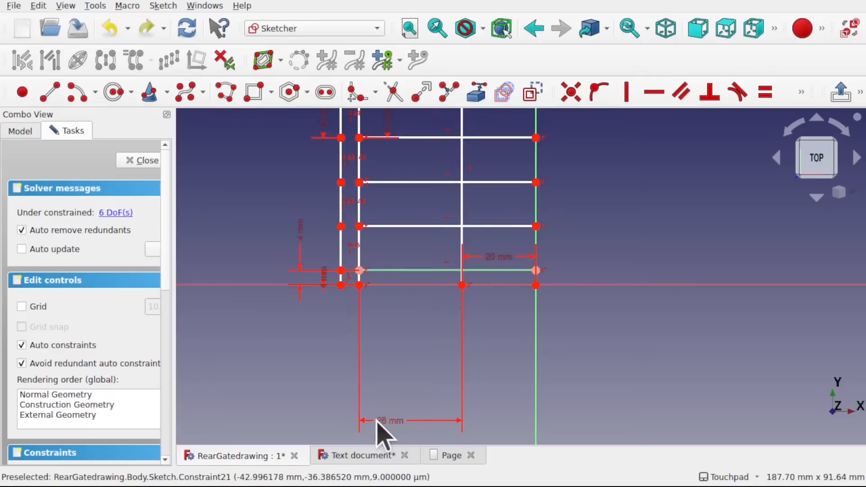
mouse_move(415, 307)
shift+middle_down()
mouse_move(420, 353)
mouse_move(409, 394)
shift+middle_up()
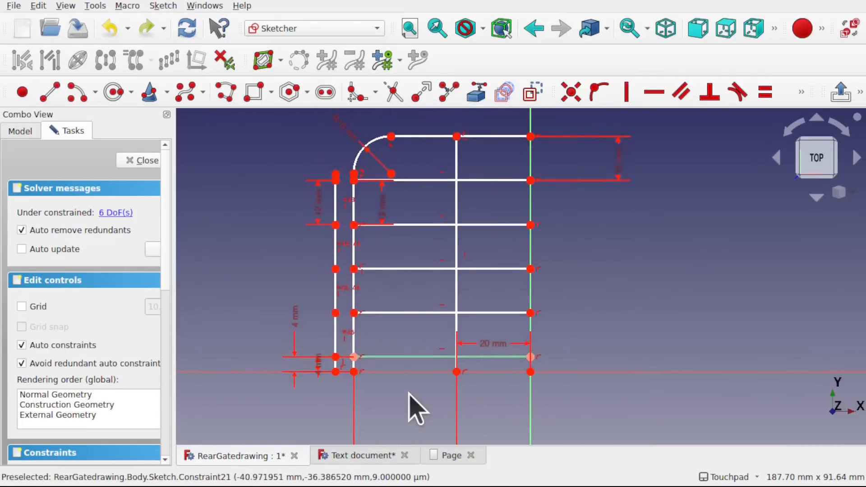
click(355, 343)
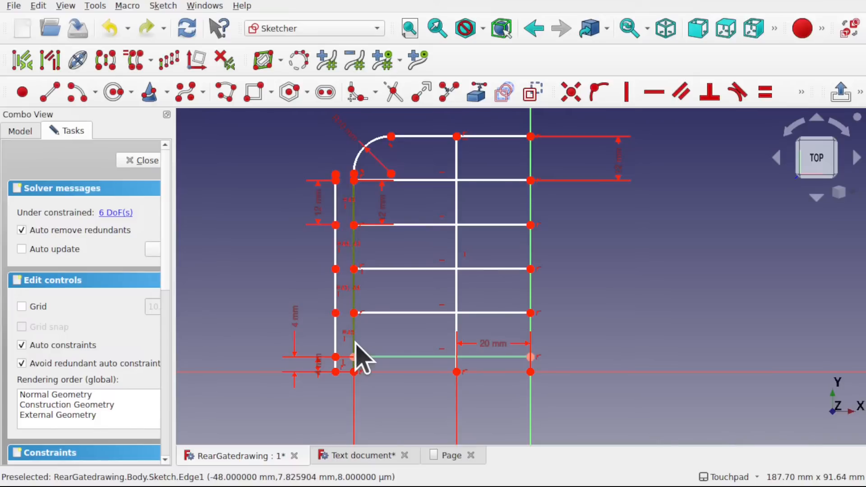
key(Delete)
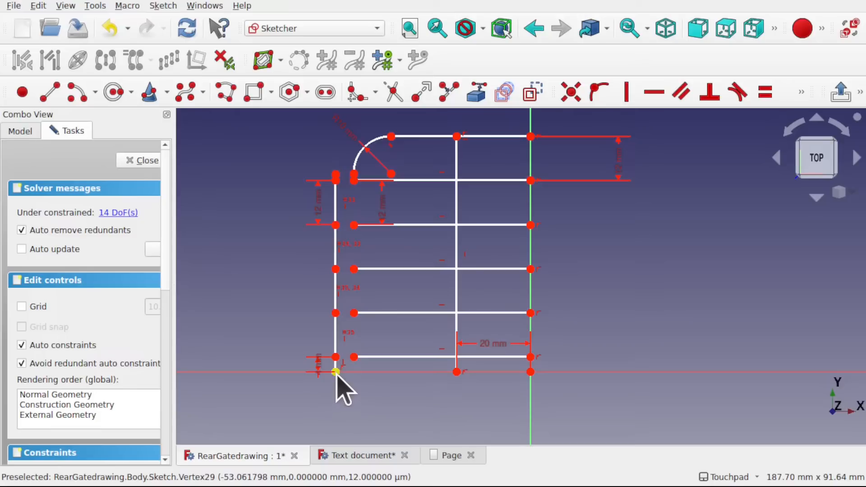
- Try to constrain the polyline's lower end onto the horizontal axis, and remove the redundant constraint
click(335, 371)
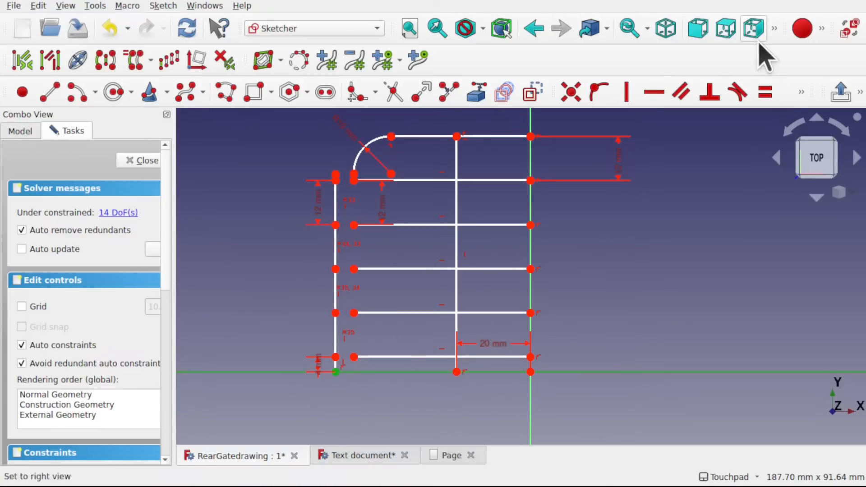
click(600, 94)
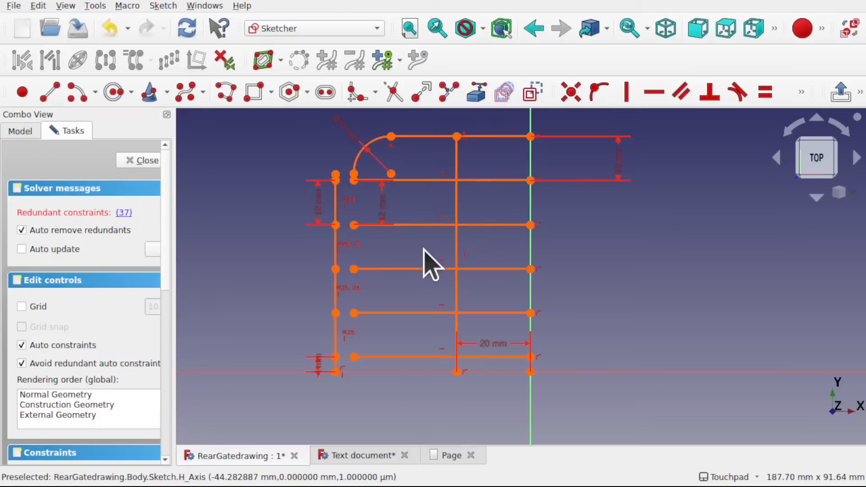
click(124, 212)
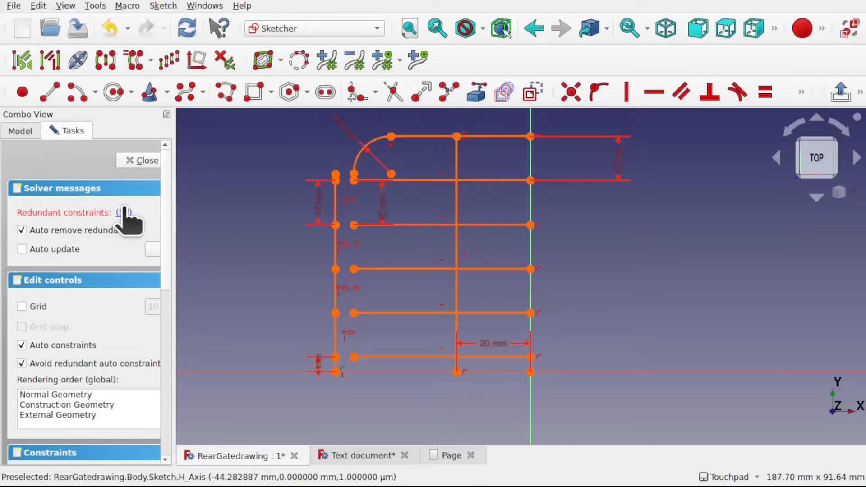
key(Delete)
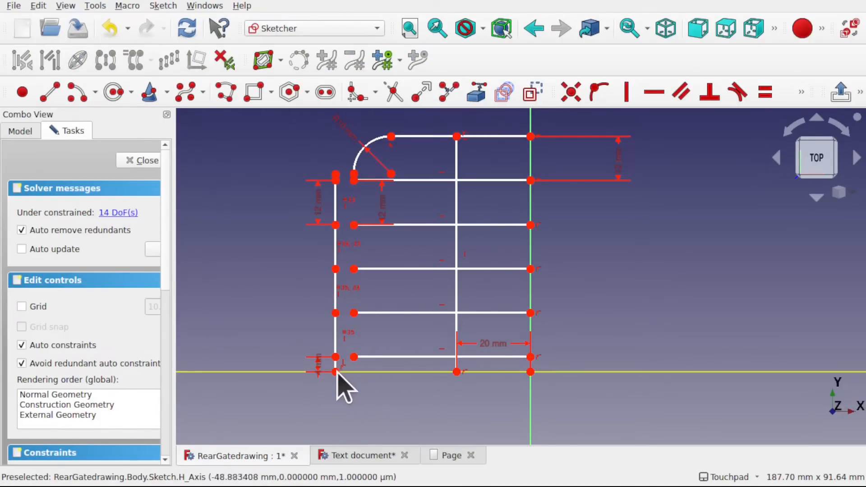
- Make the outer ends of the five lower crossbars coincident with the polyline vertices at their levels
click(336, 356)
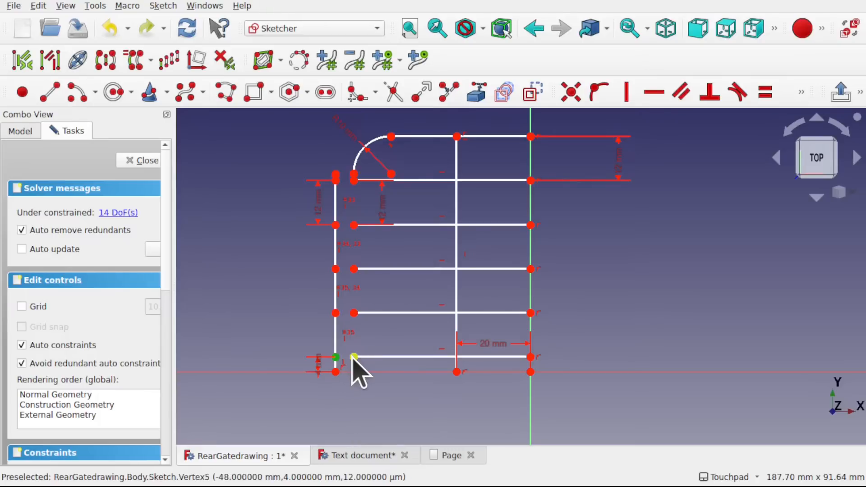
click(354, 357)
click(567, 100)
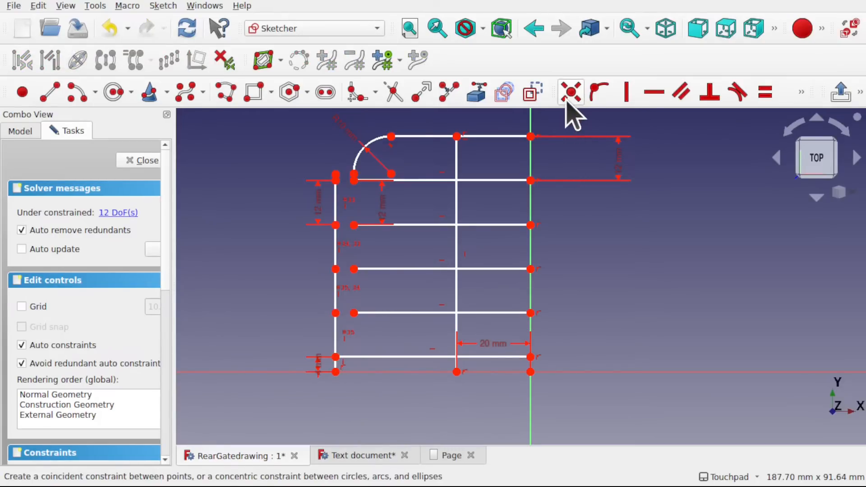
click(336, 313)
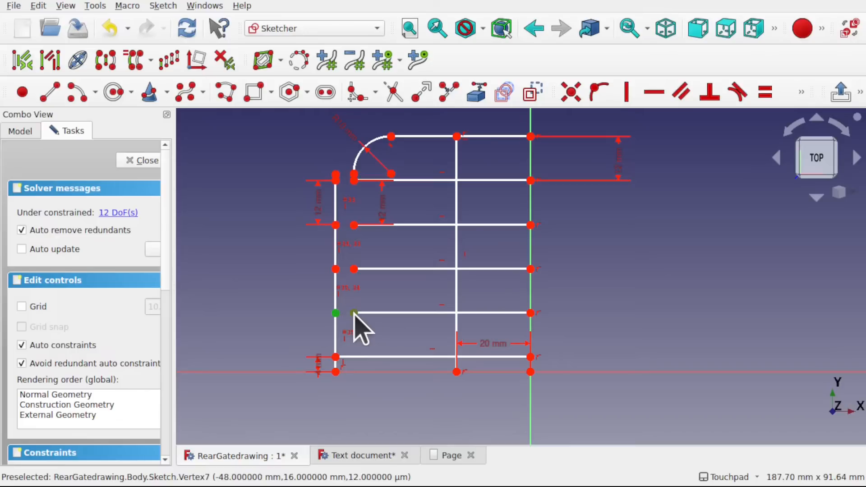
click(354, 313)
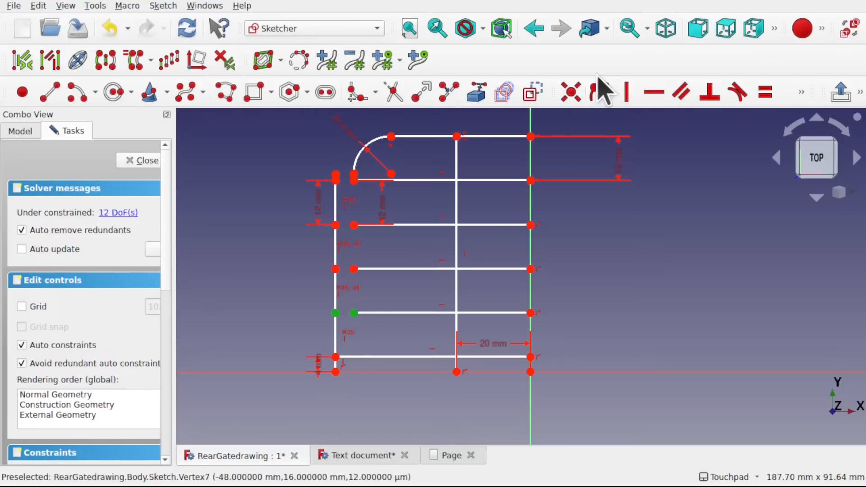
click(336, 269)
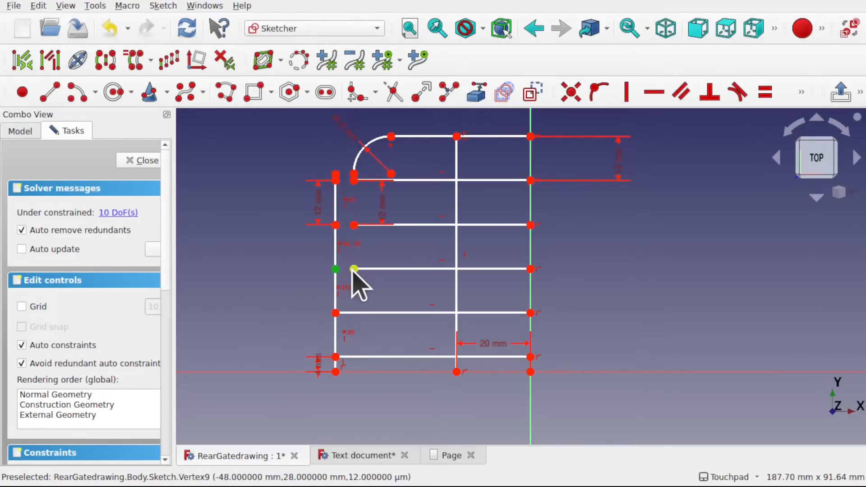
click(353, 269)
key(c)
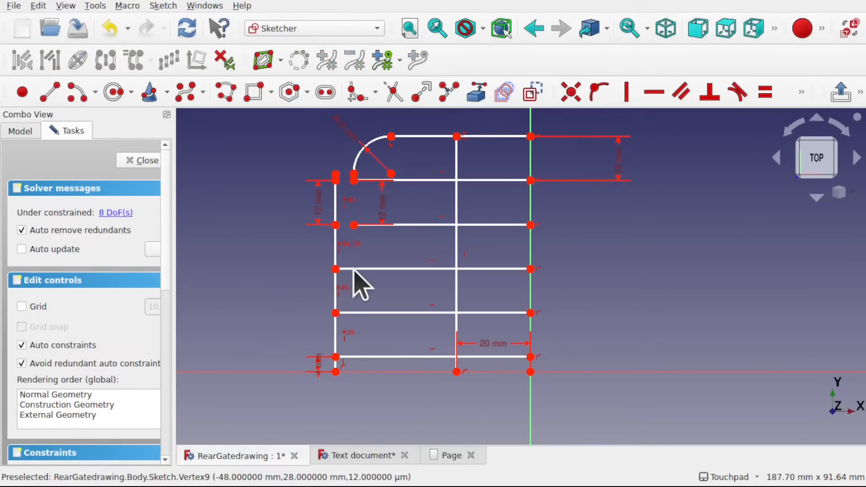
click(336, 224)
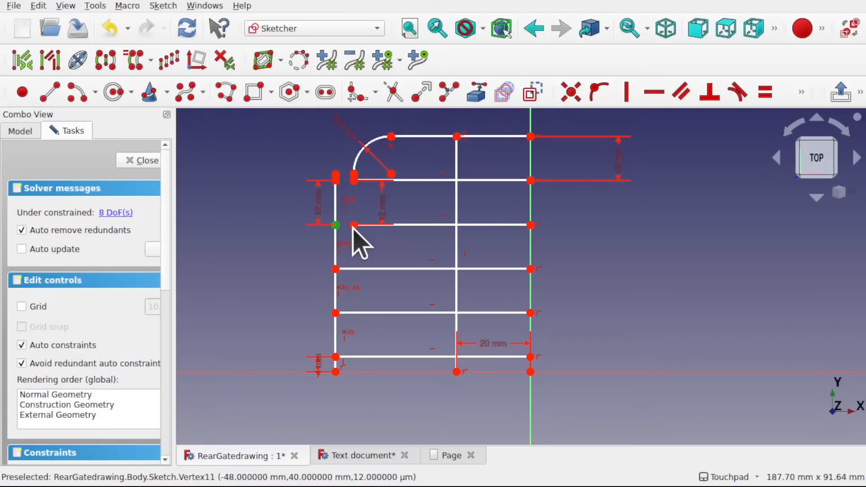
click(353, 225)
key(c)
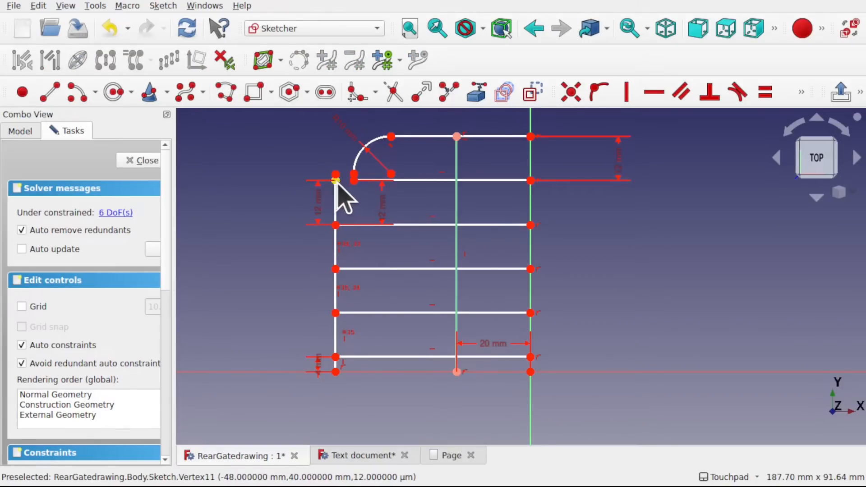
click(336, 181)
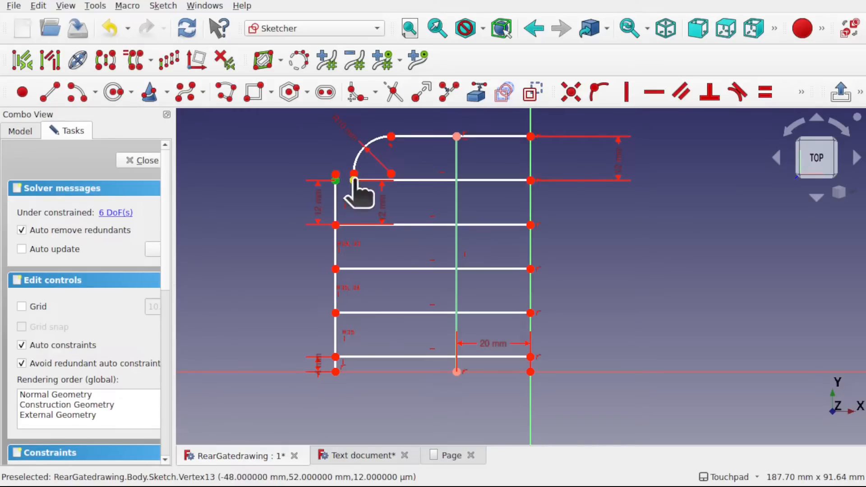
- Make the polyline's upper end coincident with the lower end of the corner arc
click(336, 174)
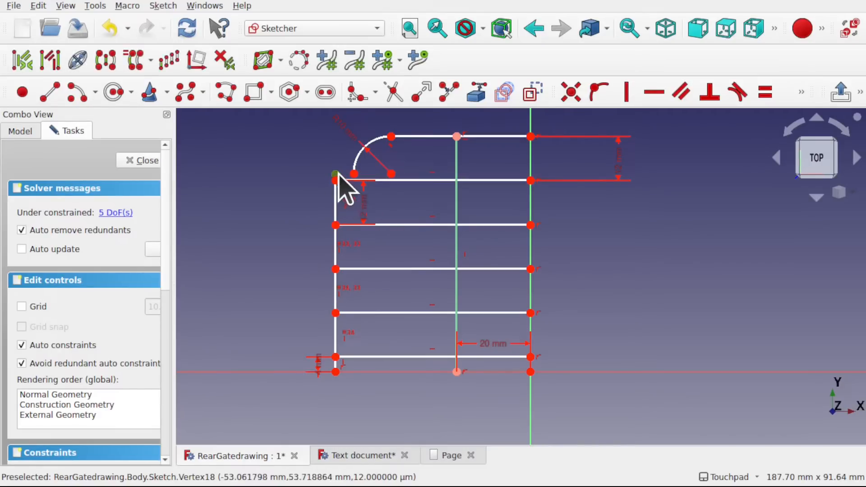
click(354, 174)
key(c)
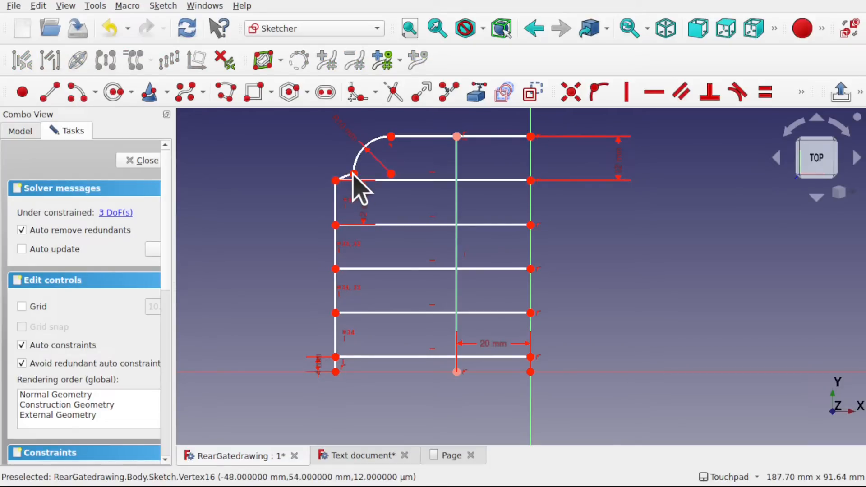
- Set the horizontal distance between the lower ends of the outer and inner uprights to 28 mm and move the dimension below the gate
click(336, 371)
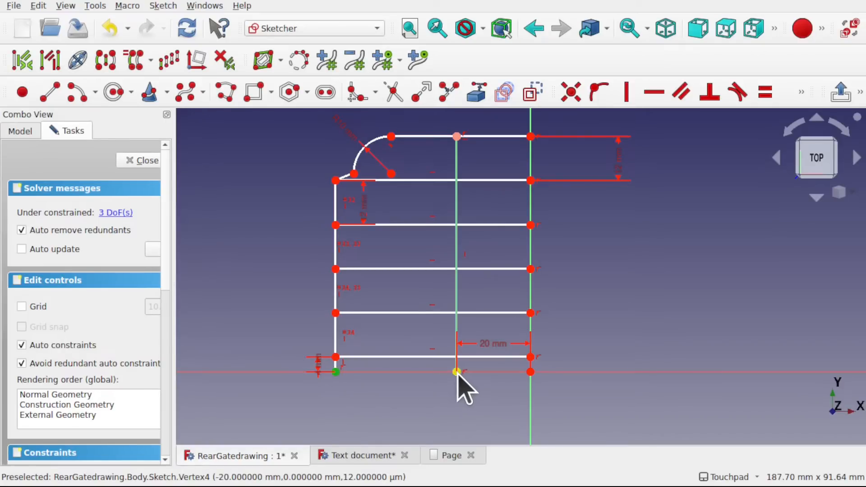
click(457, 372)
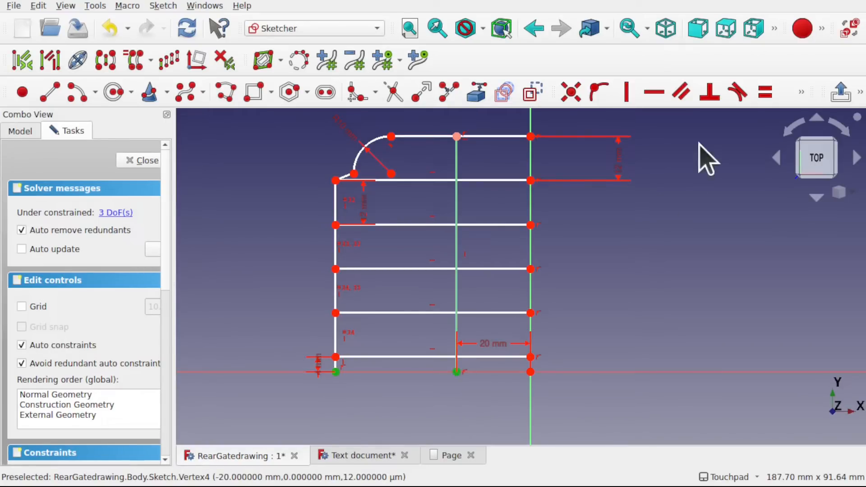
click(802, 92)
click(659, 120)
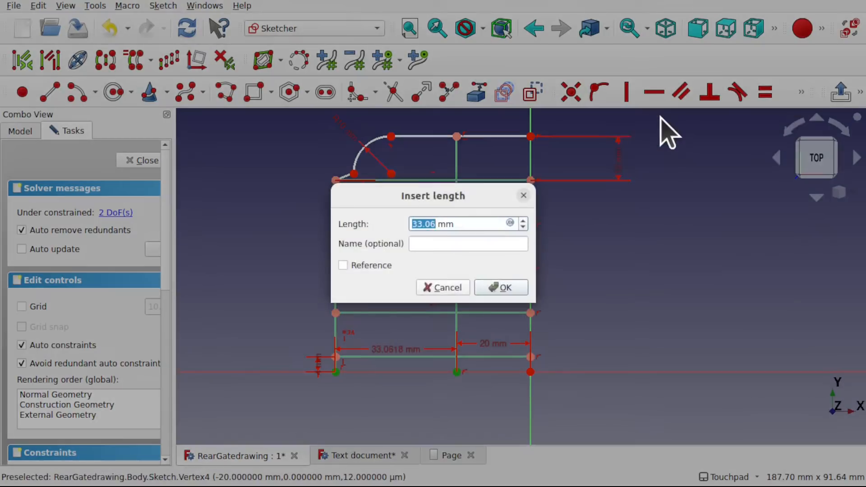
key(Return)
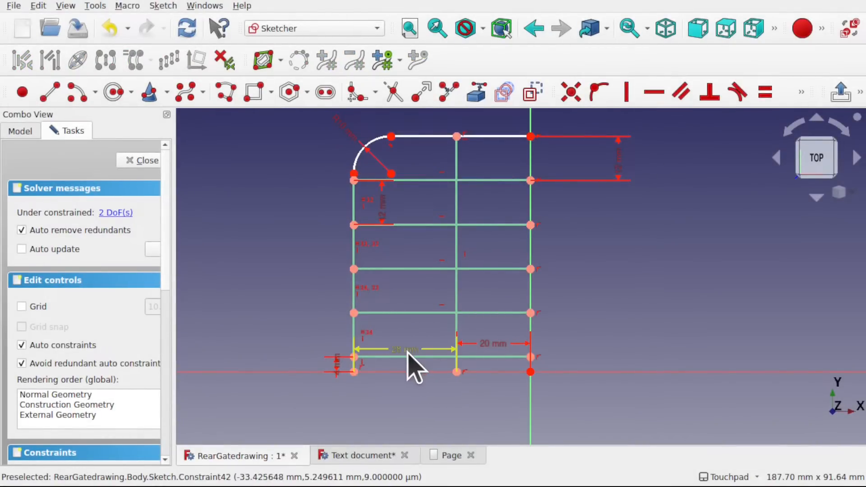
drag(409, 354, 408, 413)
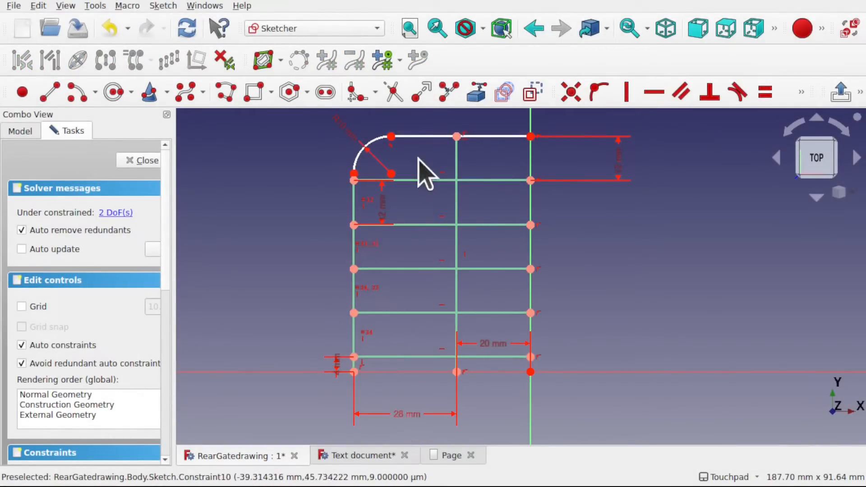
- Pull the corner arc outward to expose the short segment below it and constrain that segment vertical
drag(368, 150, 345, 141)
click(342, 180)
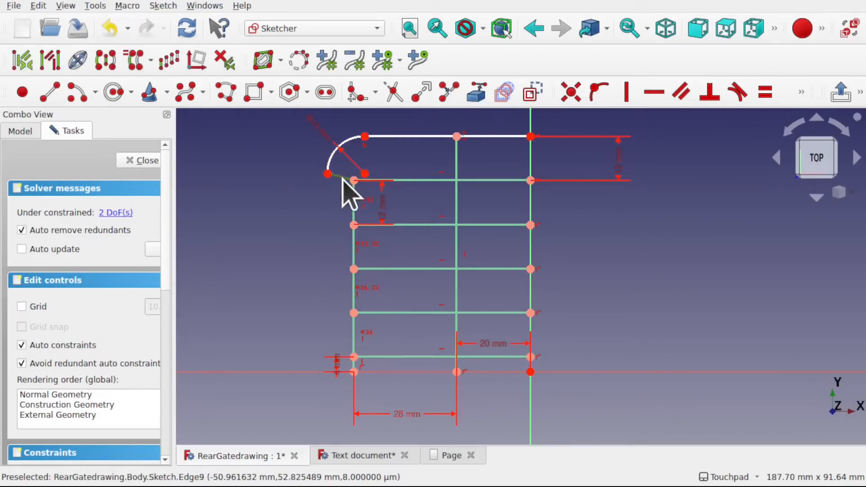
click(630, 95)
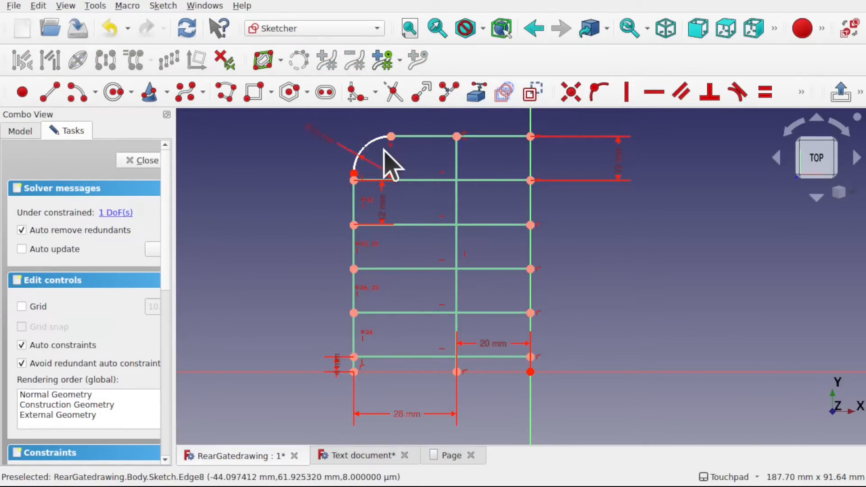
scroll(385, 151, up, 3)
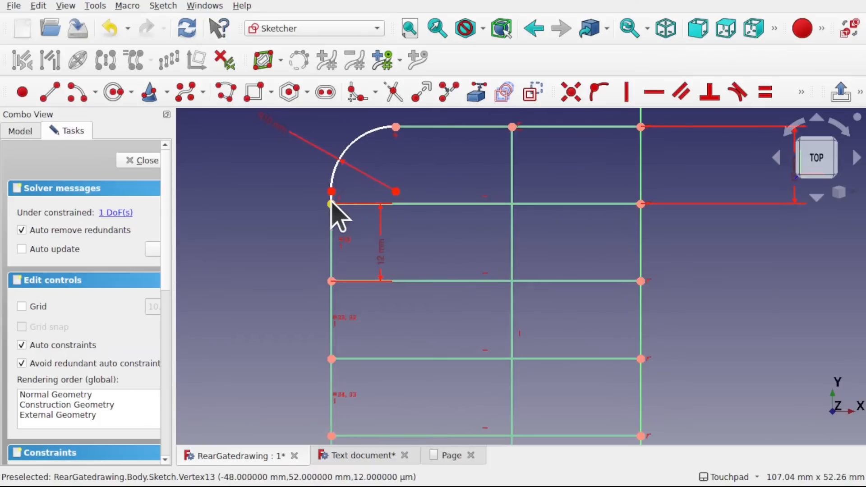
drag(332, 193, 338, 158)
key(ctrl+z)
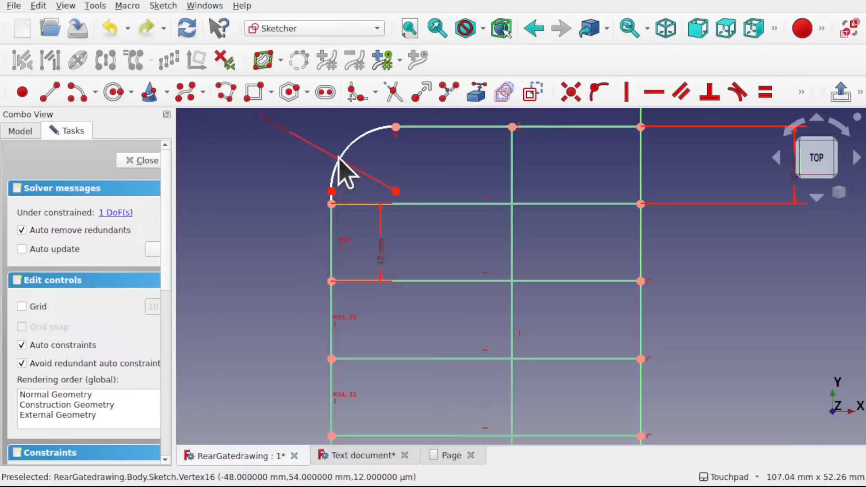
- Constrain the vertical distance between the corner arc's lower end and the outer end of the crossbar below it to 2 mm, and close the sketch
click(332, 204)
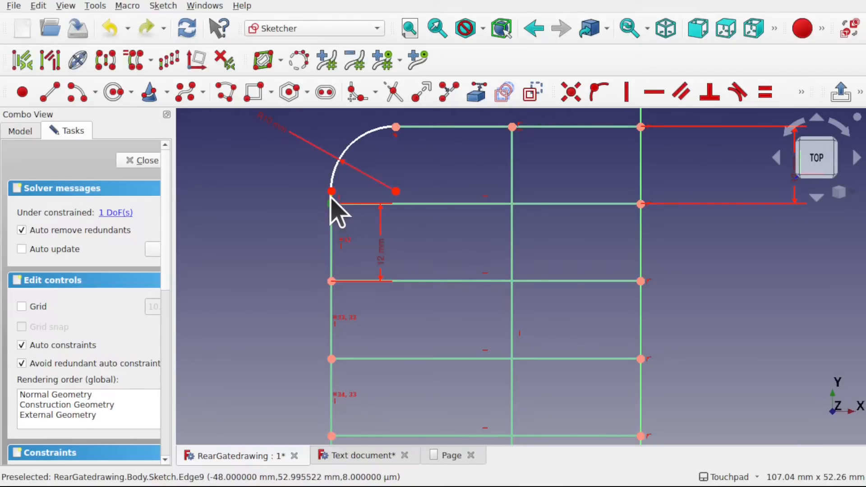
click(332, 191)
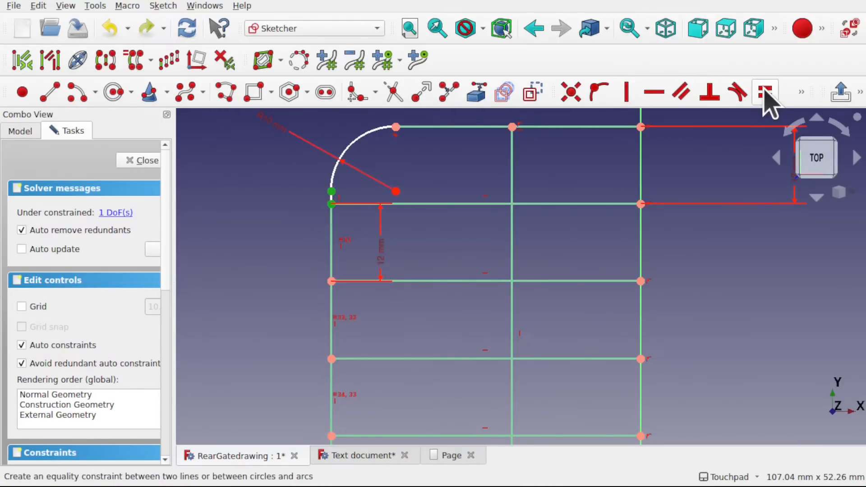
click(802, 93)
click(688, 126)
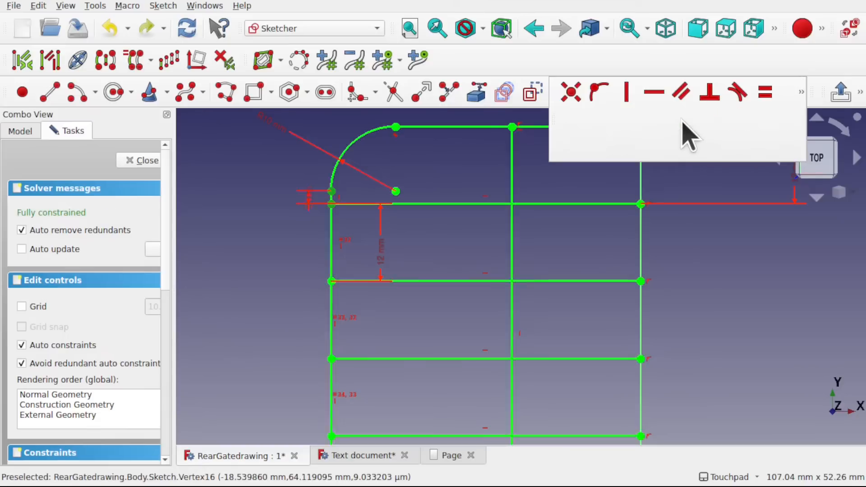
click(505, 287)
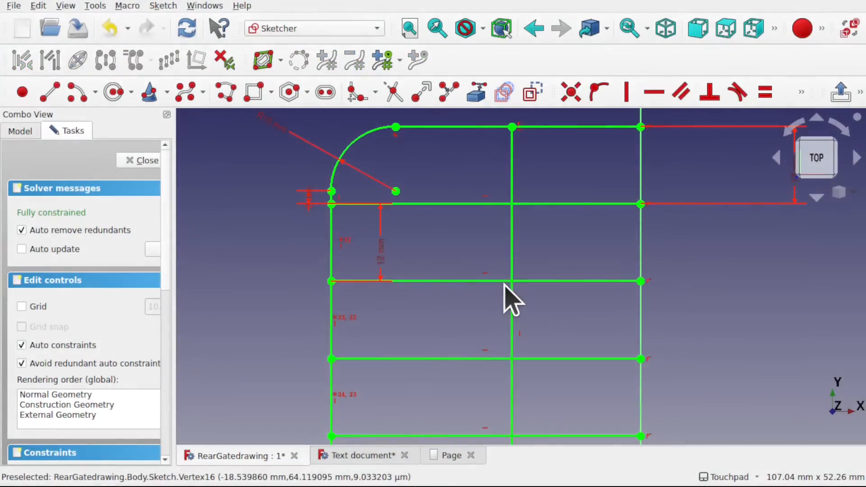
scroll(505, 286, down, 3)
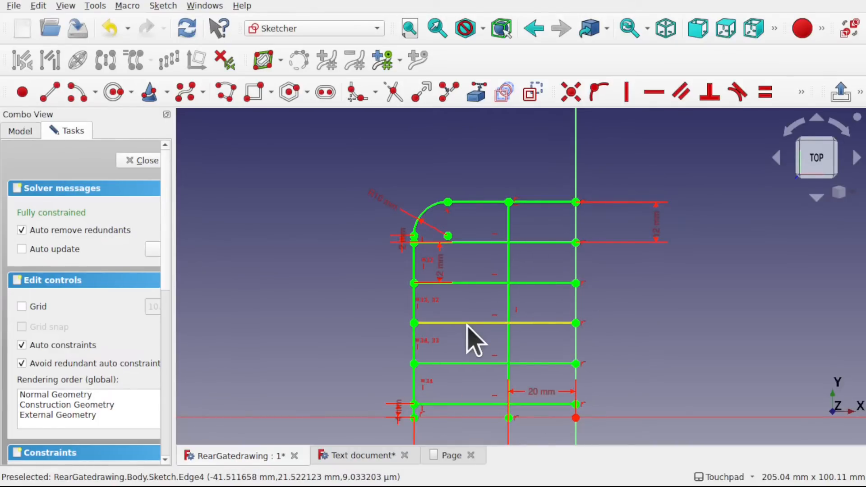
click(134, 163)
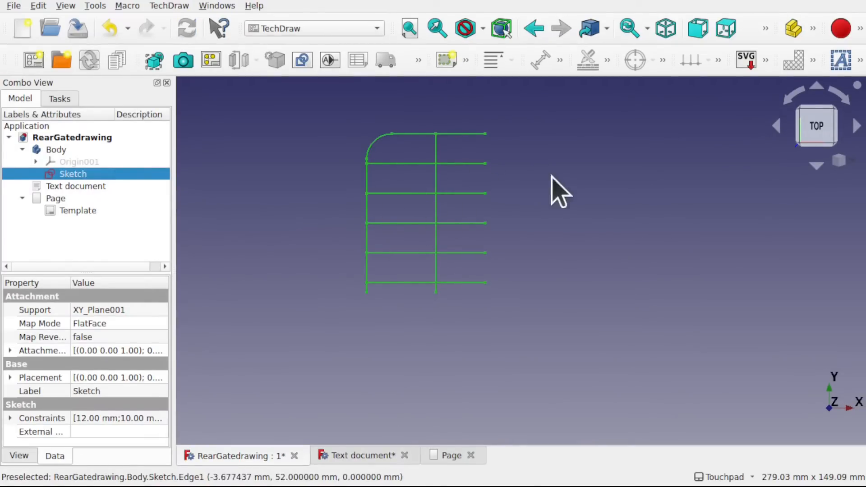
- Insert a view of the half-gate sketch on the A4 drawing page, check it there, and delete the view
click(152, 64)
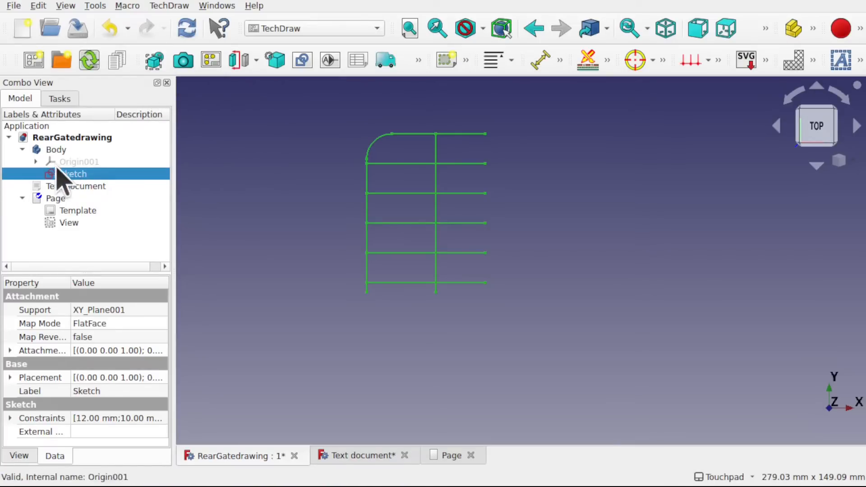
double_click(48, 199)
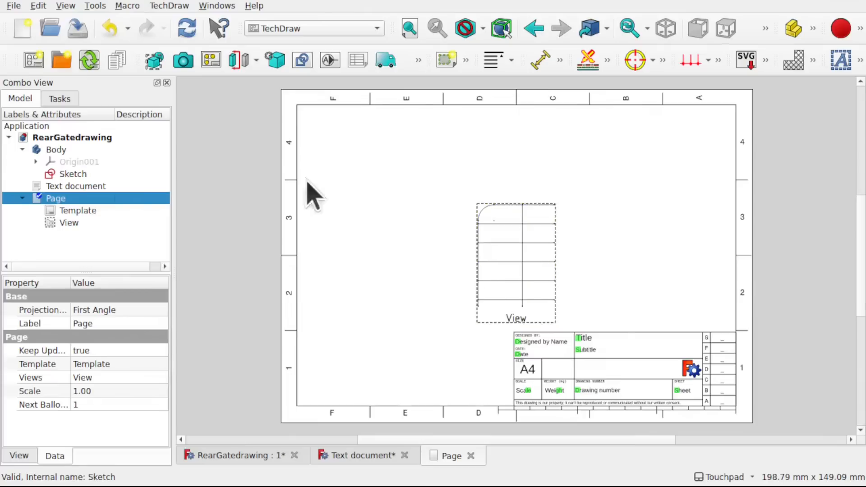
click(74, 225)
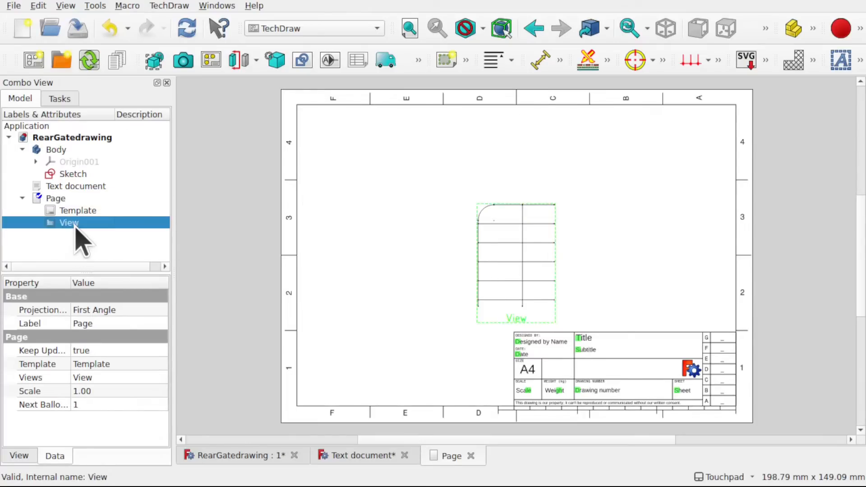
key(Delete)
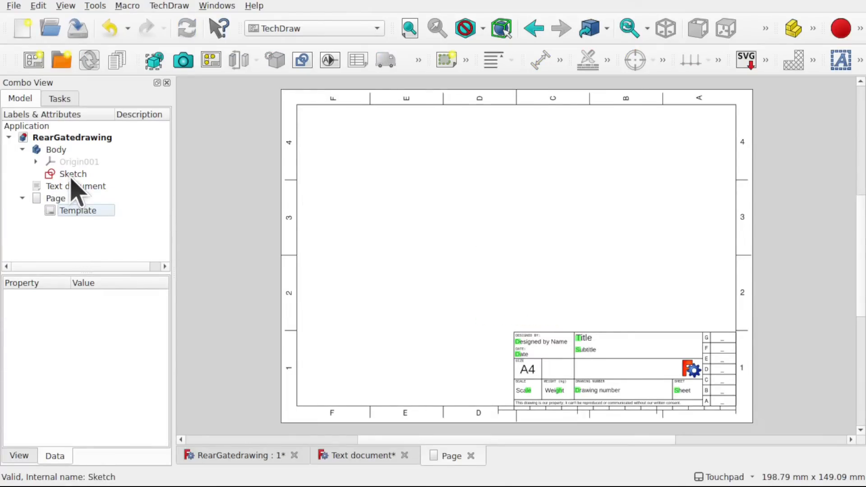
- Switch to the Part workbench and mirror the half-gate sketch about the YZ plane
click(59, 150)
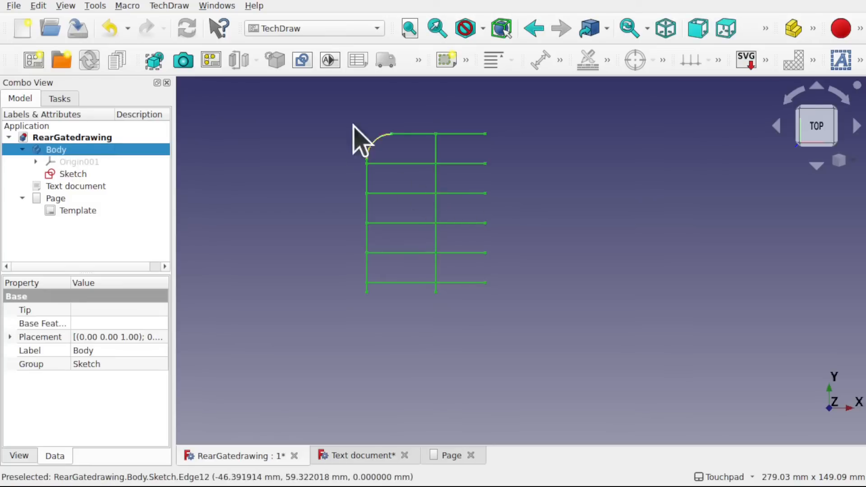
click(351, 29)
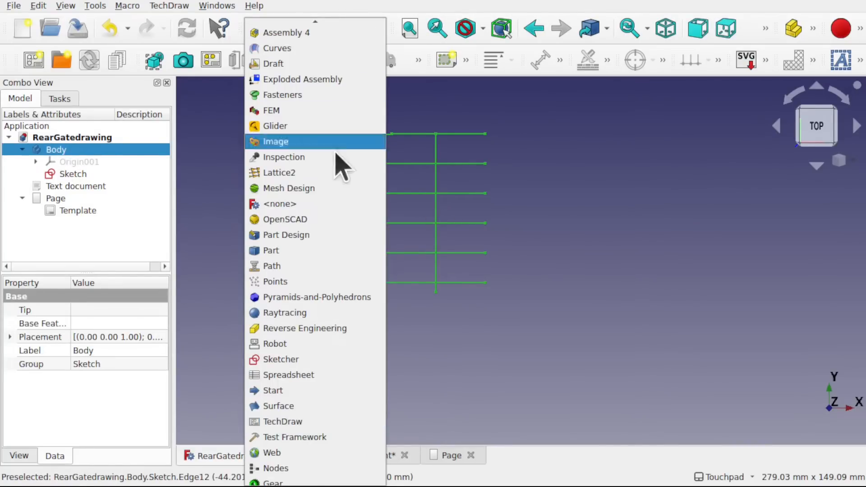
click(344, 251)
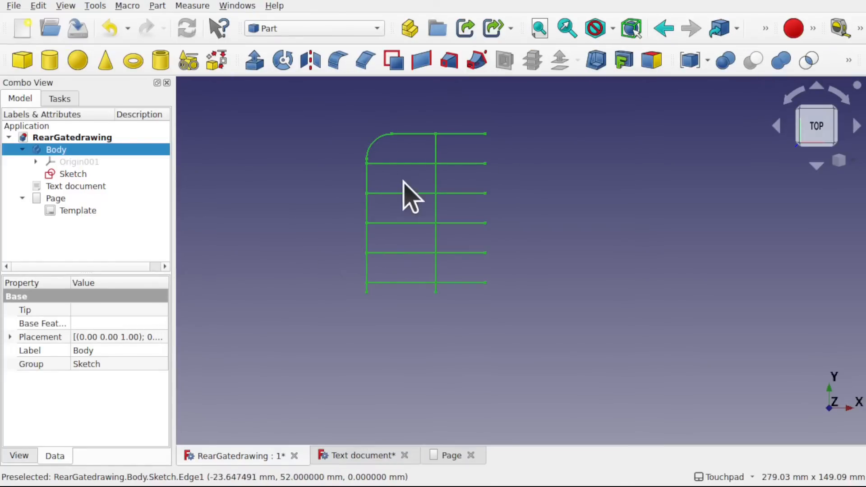
click(82, 175)
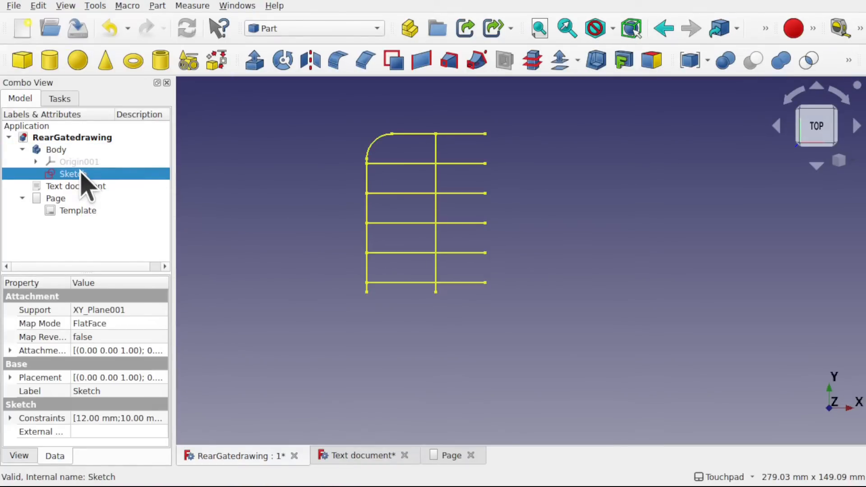
click(315, 71)
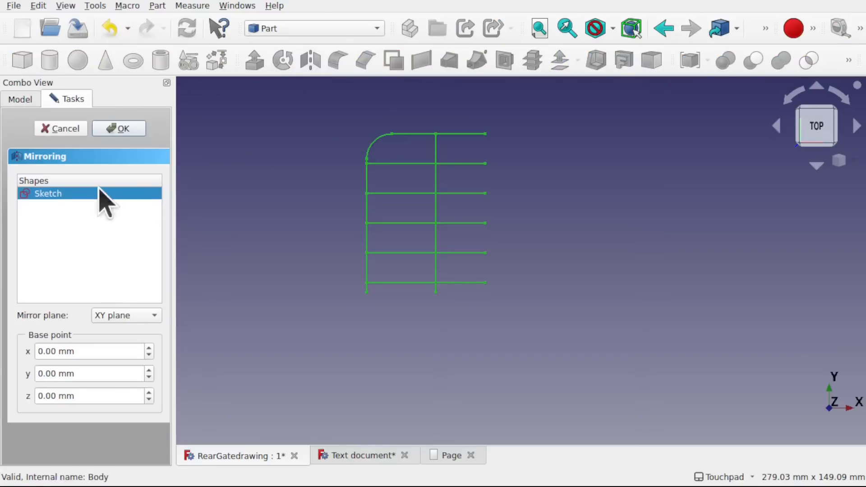
click(132, 316)
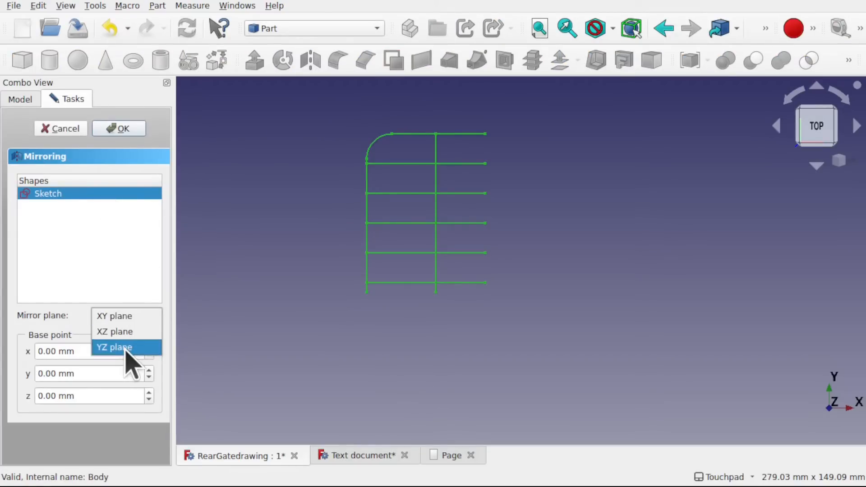
click(126, 347)
click(121, 130)
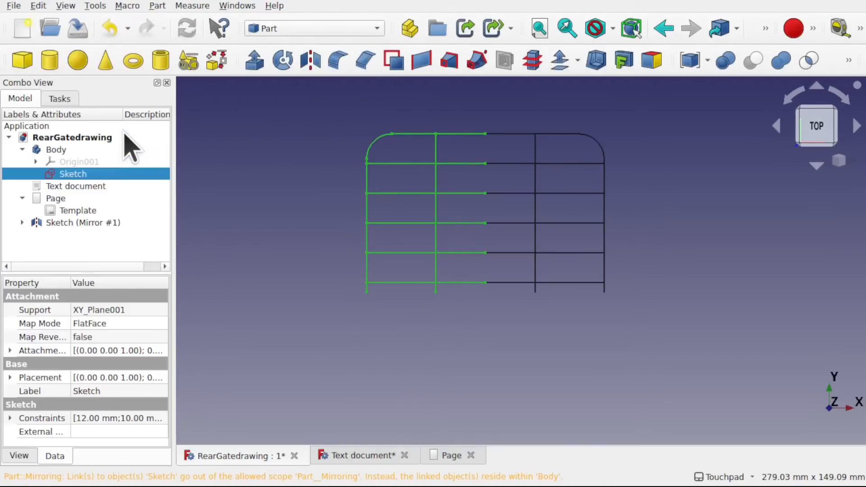
click(651, 255)
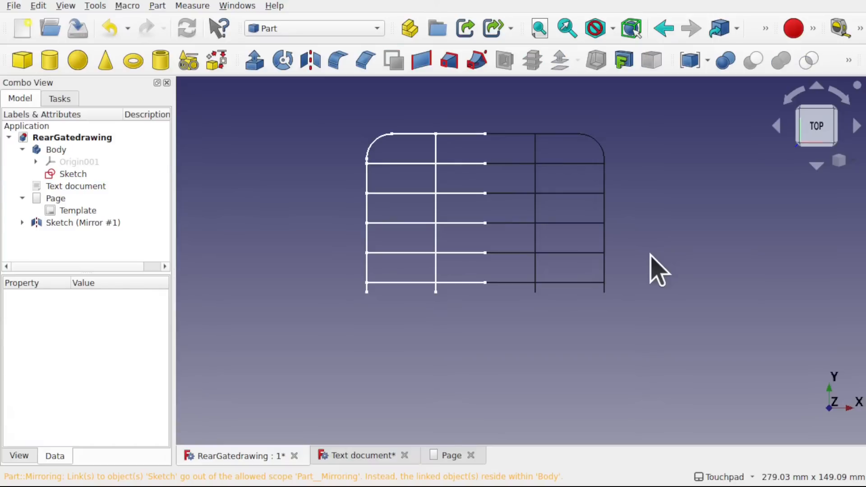
- Expand the mirrored object and inspect its source sketch by hiding and reshowing it
click(23, 223)
click(123, 224)
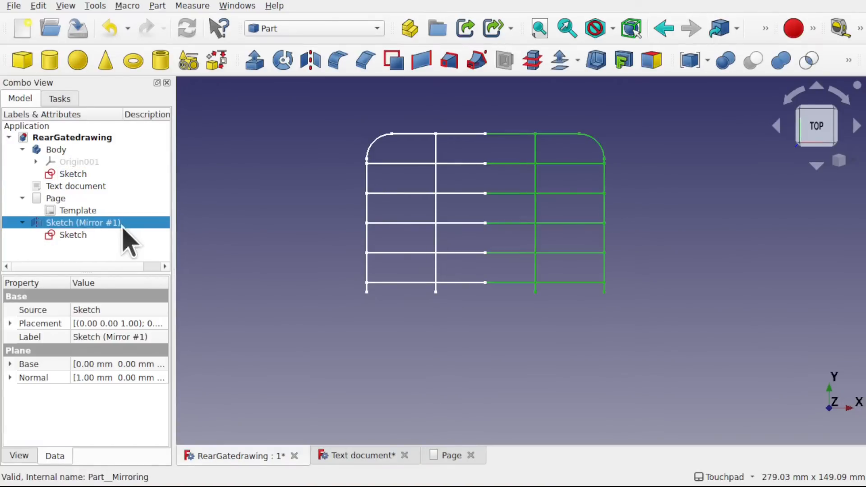
click(77, 237)
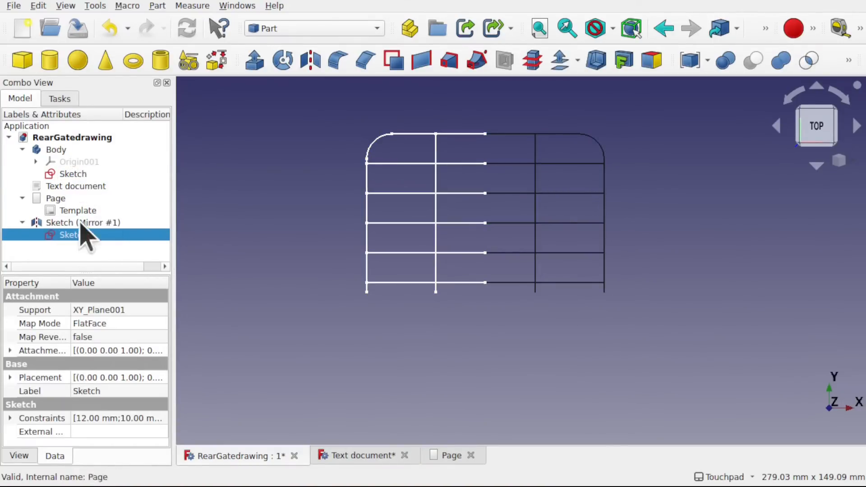
click(81, 235)
click(81, 235)
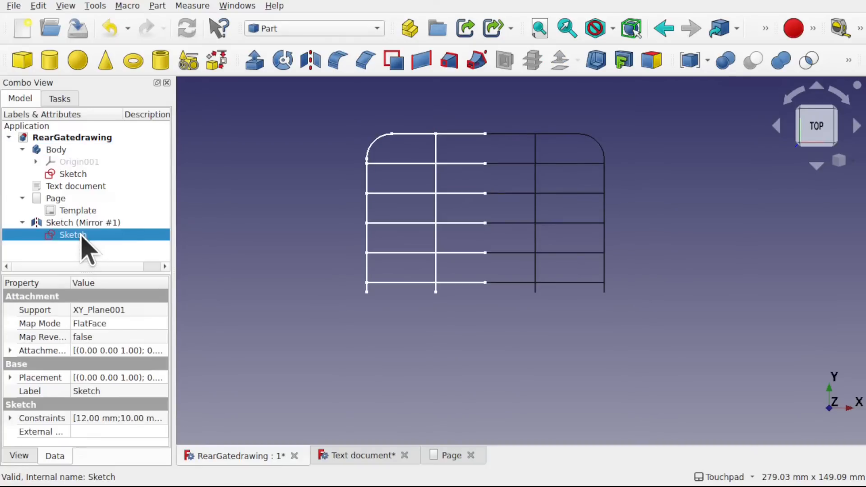
key(space)
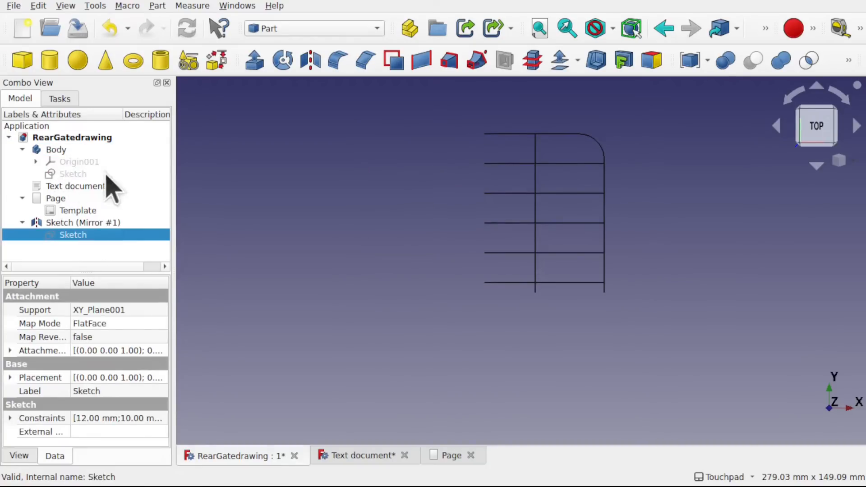
key(space)
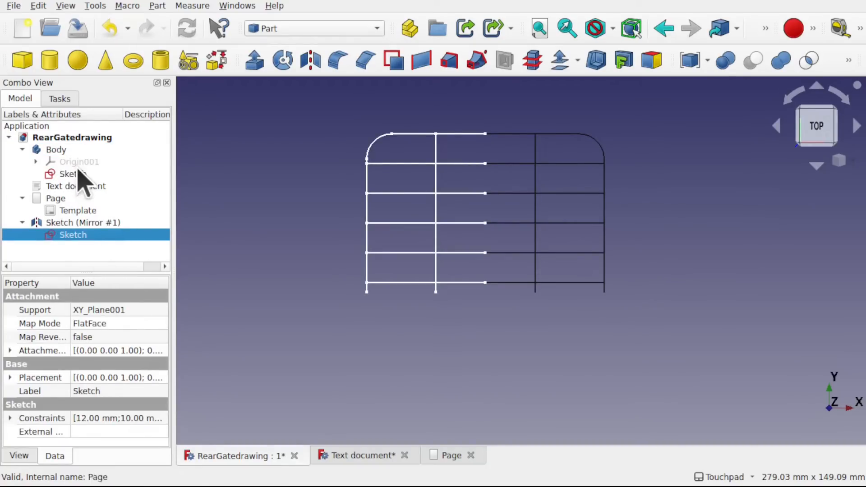
- Insert a TechDraw view combining the source sketch and its mirror on the drawing page, and open the page to inspect the whole gate
ctrl+click(79, 225)
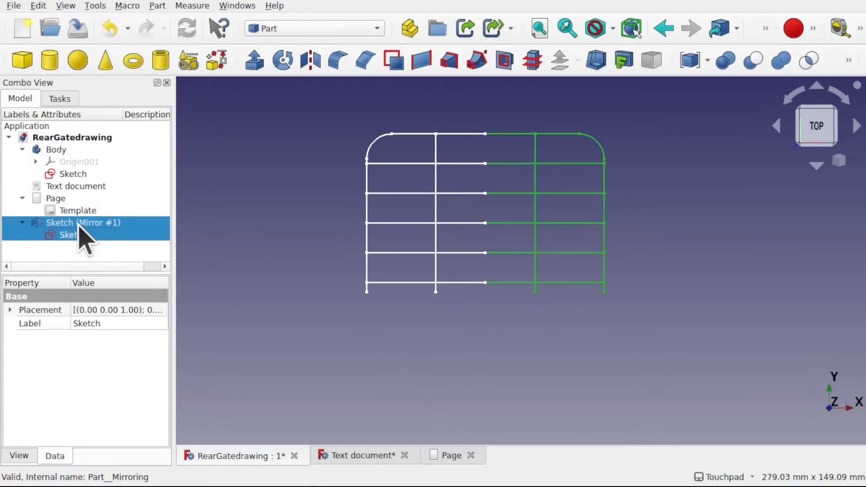
click(280, 29)
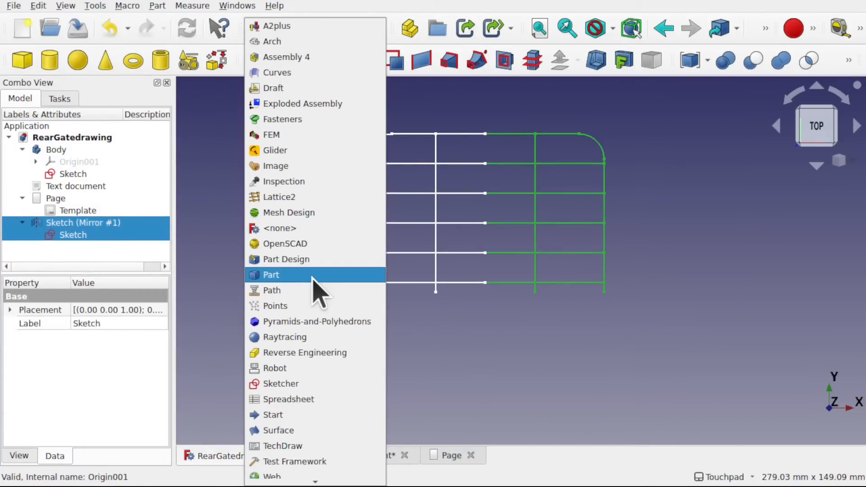
click(314, 446)
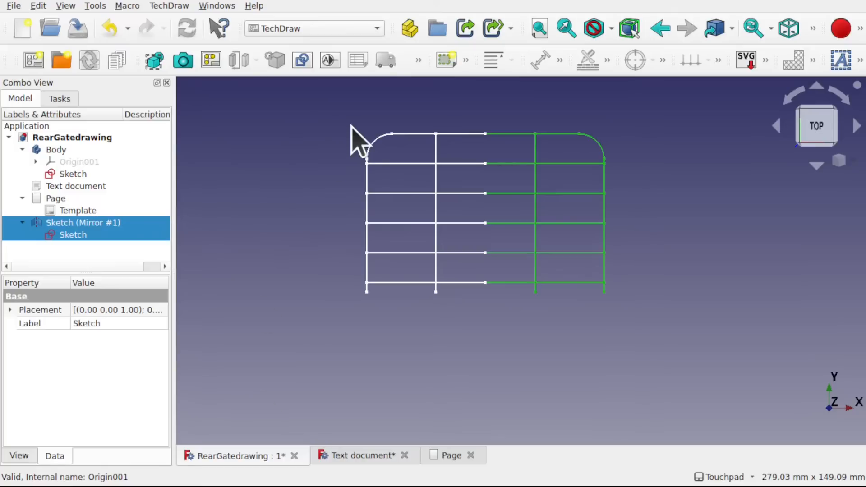
click(160, 67)
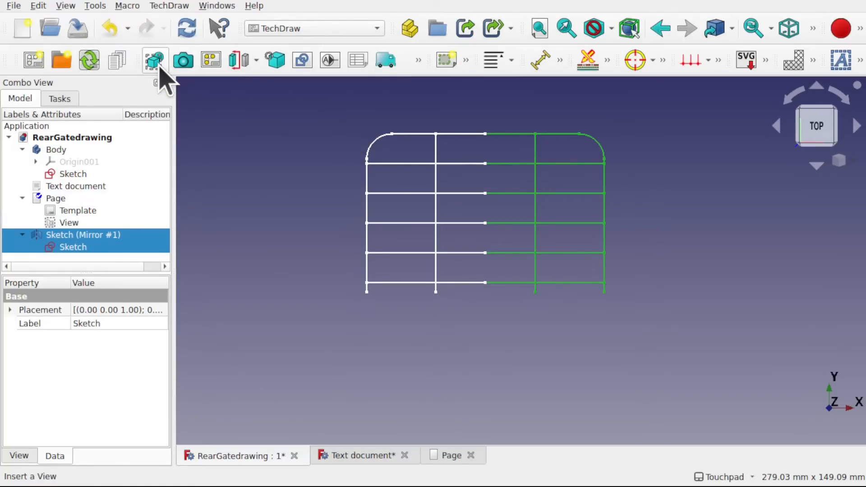
double_click(55, 199)
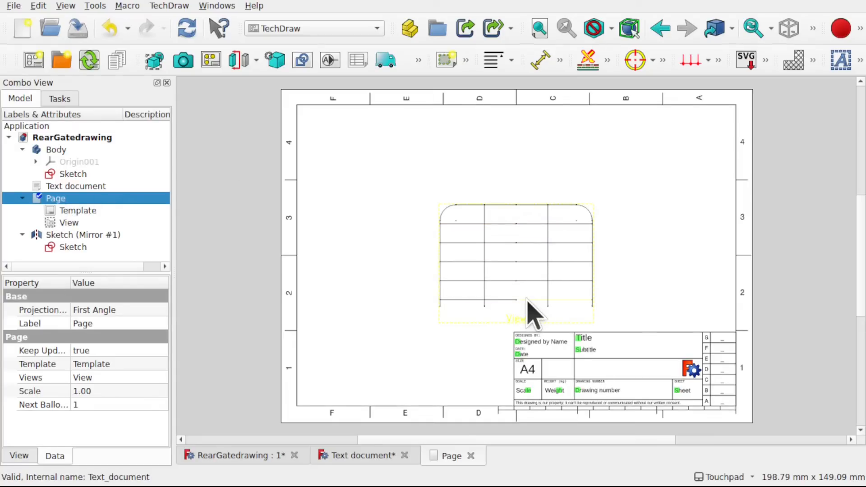
scroll(528, 314, up, 1)
scroll(528, 313, up, 2)
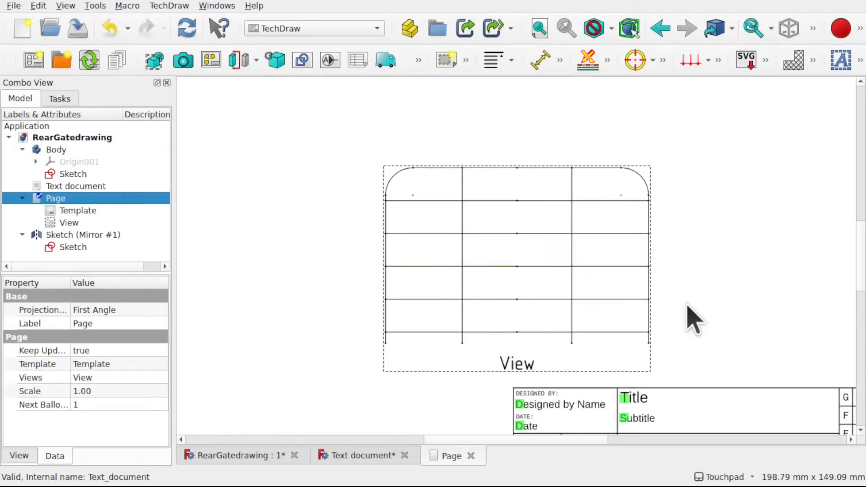
scroll(690, 318, down, 3)
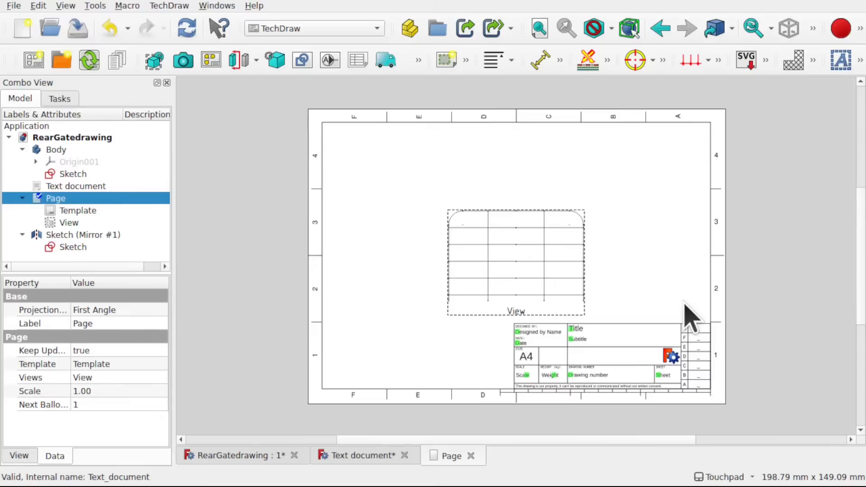
- Hide the mirrored half of the gate in the 3D model and collapse the Page entry in the tree
click(64, 175)
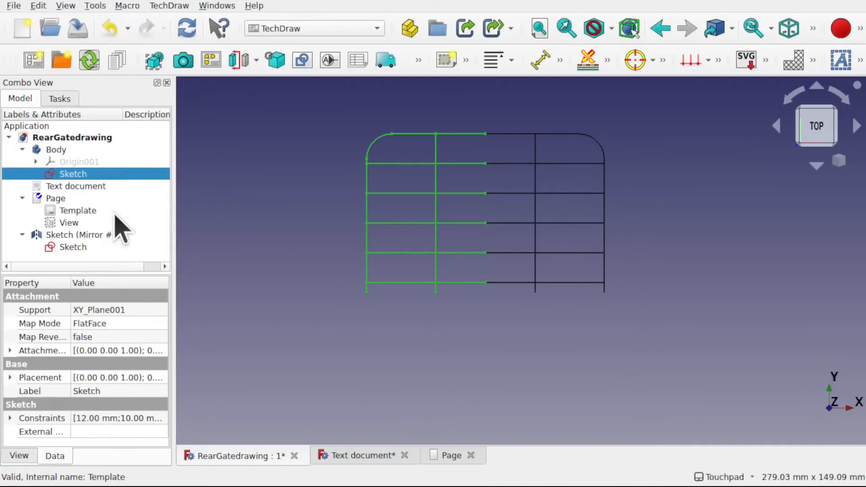
click(83, 235)
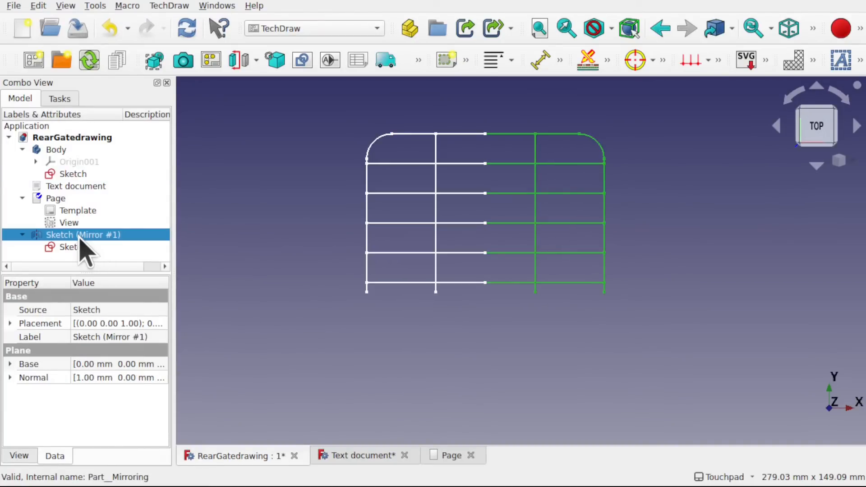
key(space)
click(22, 199)
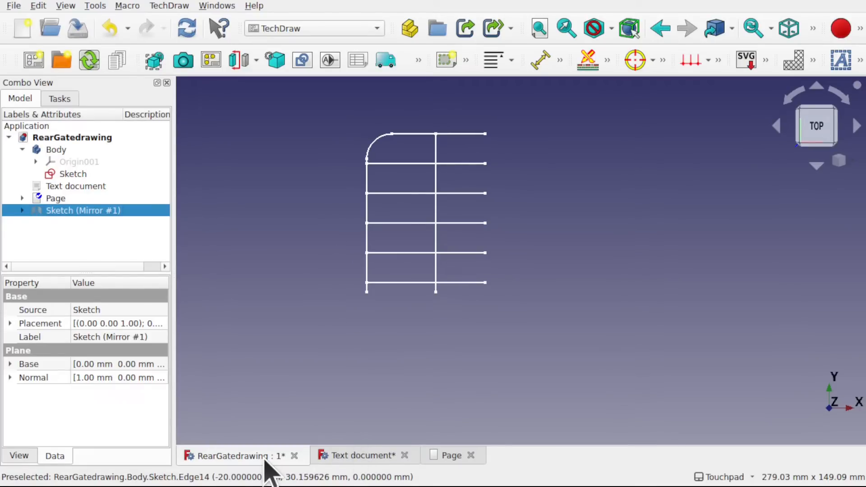
- Review the pipe-size notes in the text document and the gate view on the drawing page, and return to the 3D model
click(343, 456)
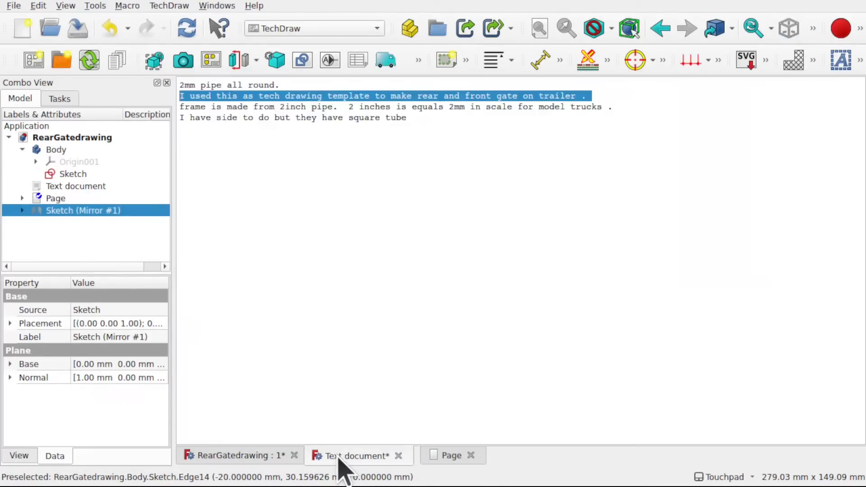
click(452, 456)
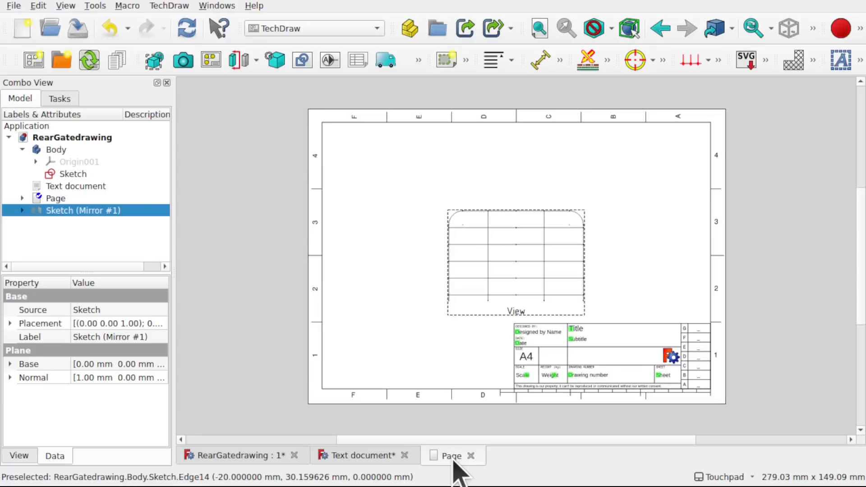
click(274, 459)
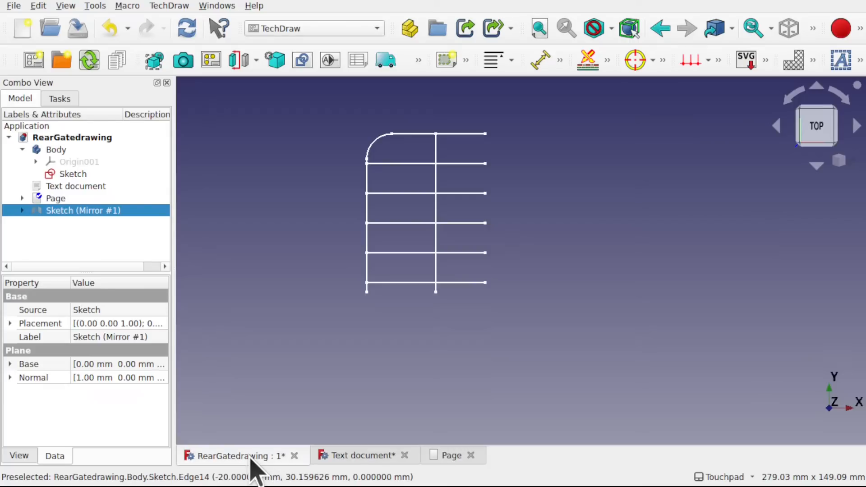
- Switch to the Part Design workbench and make the Body containing the half-gate sketch active
click(258, 245)
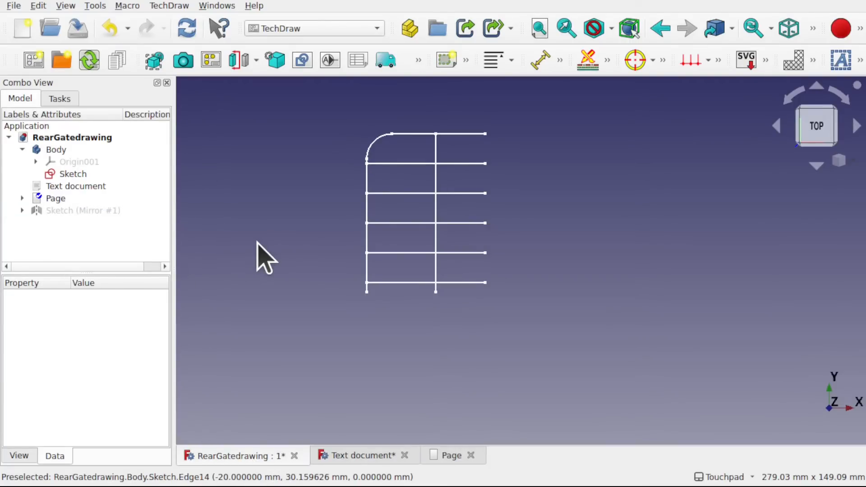
click(351, 31)
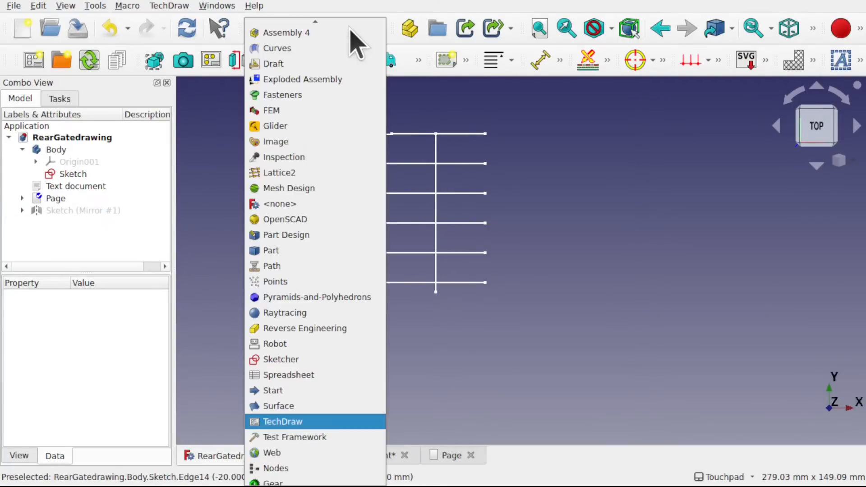
click(310, 235)
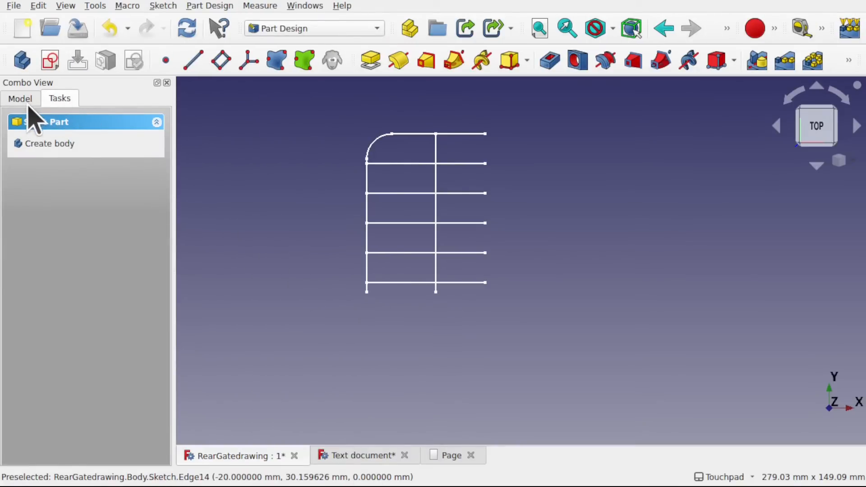
click(28, 102)
click(60, 150)
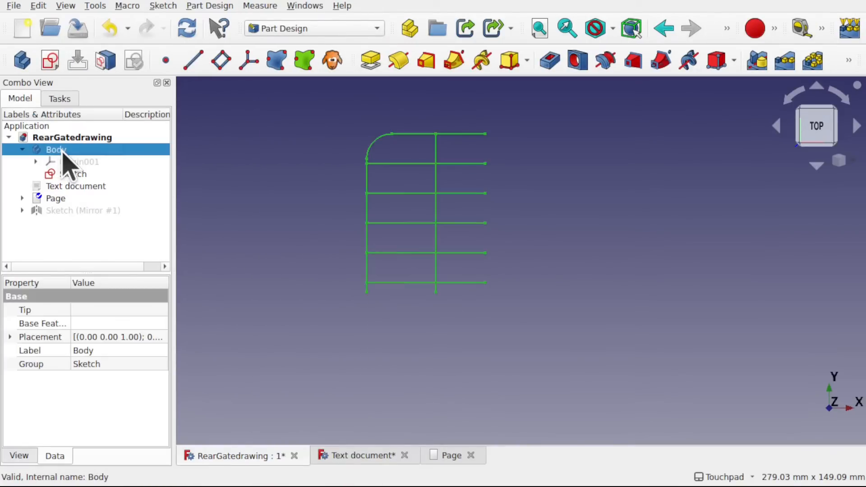
right_click(63, 154)
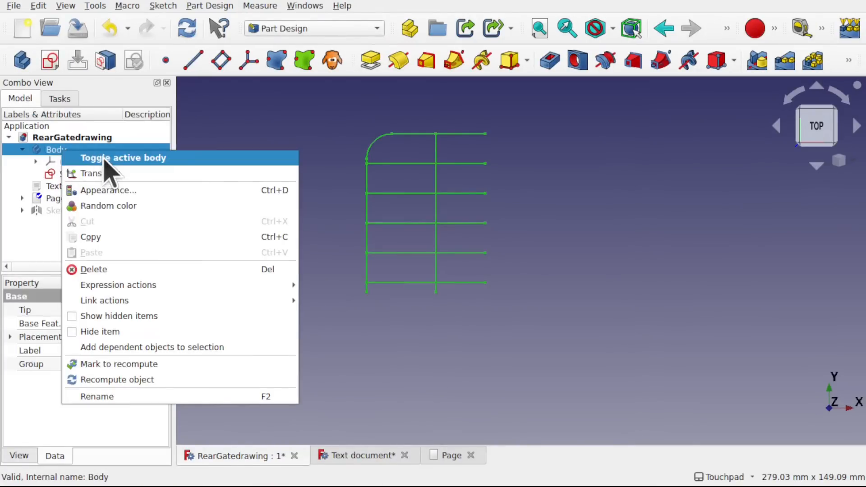
click(56, 226)
click(64, 239)
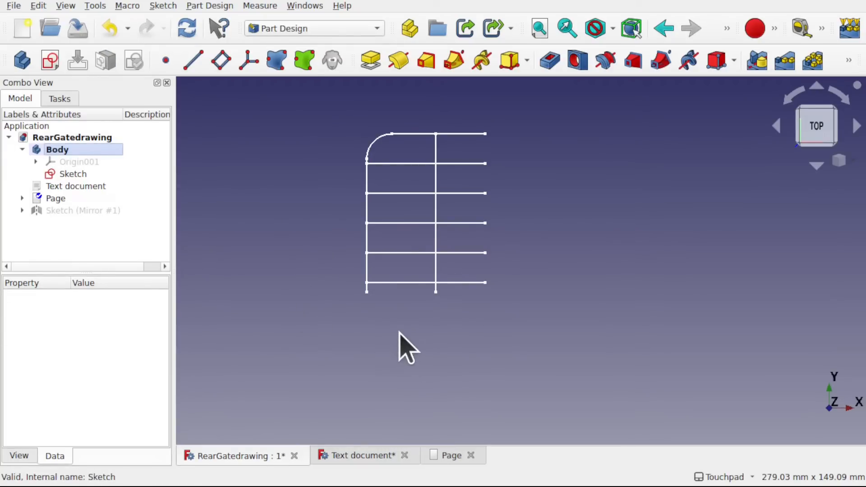
- Examine the half-gate sketch from tilted angles and recheck the text document notes and the drawing page
alt+drag(496, 337, 493, 273)
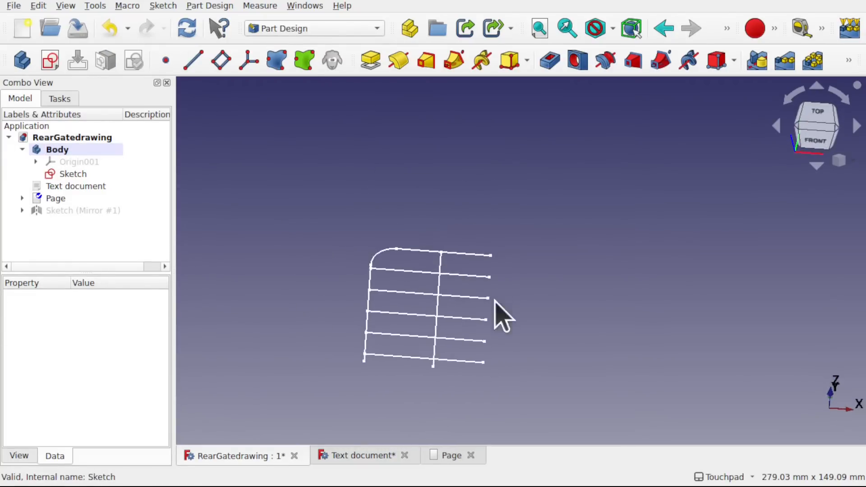
mouse_move(496, 307)
shift+mouse_down()
mouse_move(505, 254)
mouse_move(549, 201)
mouse_move(513, 265)
shift+mouse_up()
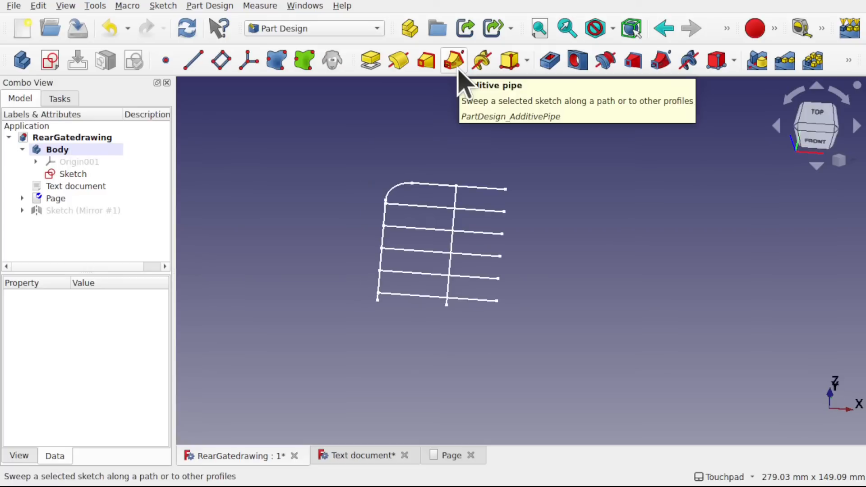
click(453, 469)
click(382, 455)
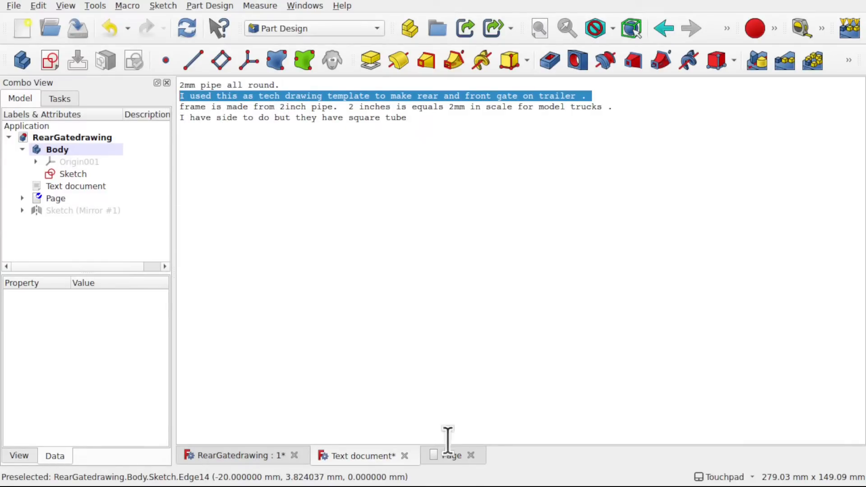
click(452, 457)
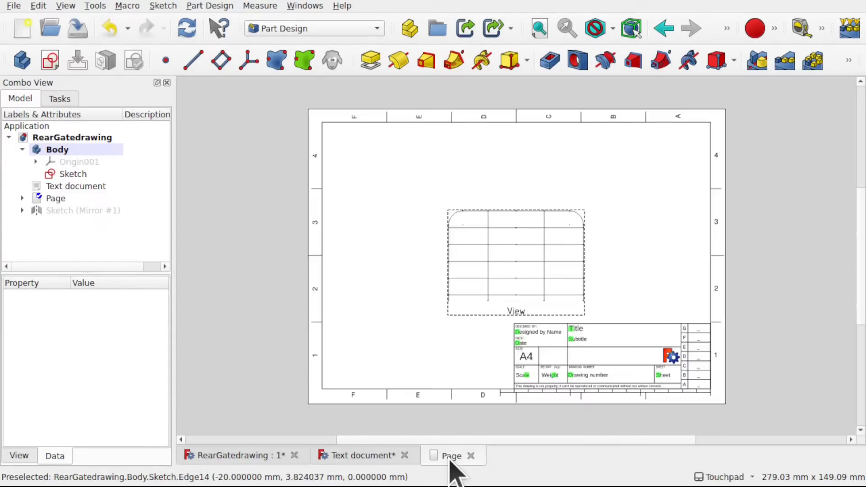
click(244, 467)
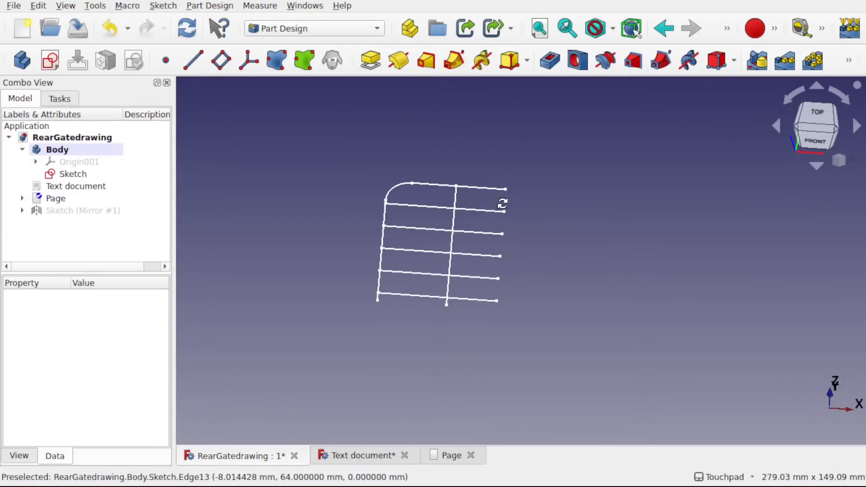
mouse_move(502, 203)
shift+mouse_down()
mouse_move(509, 175)
mouse_move(503, 187)
shift+mouse_up()
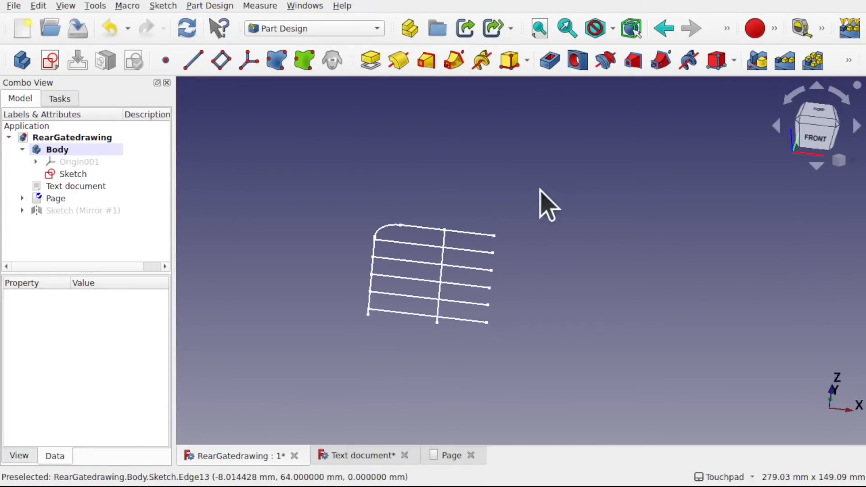
mouse_move(516, 234)
shift+mouse_down()
mouse_move(559, 219)
mouse_move(570, 184)
shift+mouse_up()
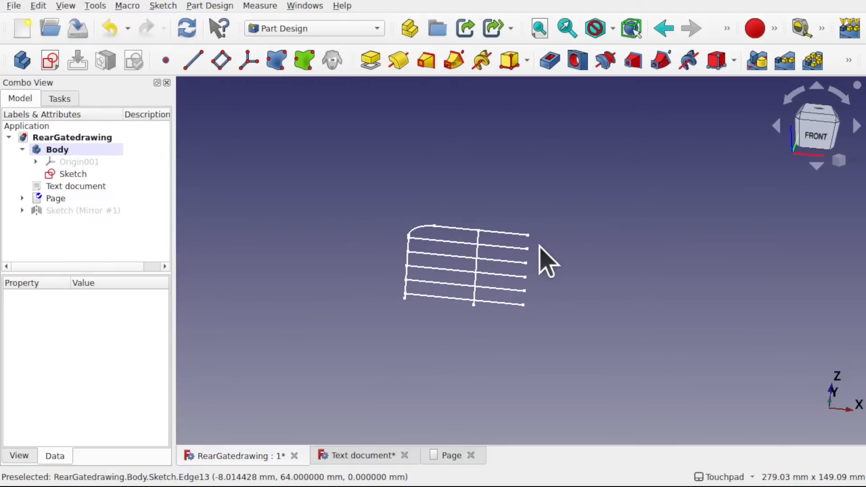
scroll(542, 245, up, 4)
shift+drag(542, 245, 572, 211)
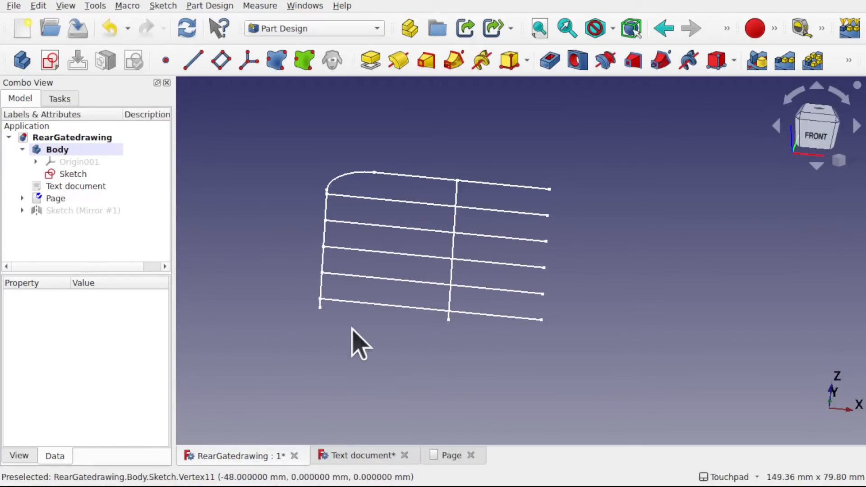
alt+drag(577, 296, 567, 264)
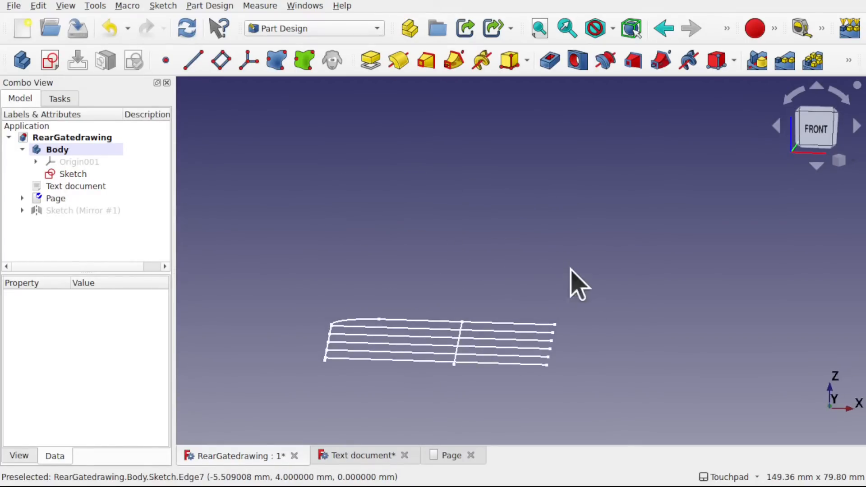
shift+drag(608, 312, 613, 274)
- Create a new sketch in the Body on the XZ plane, viewing the model from the front
click(816, 130)
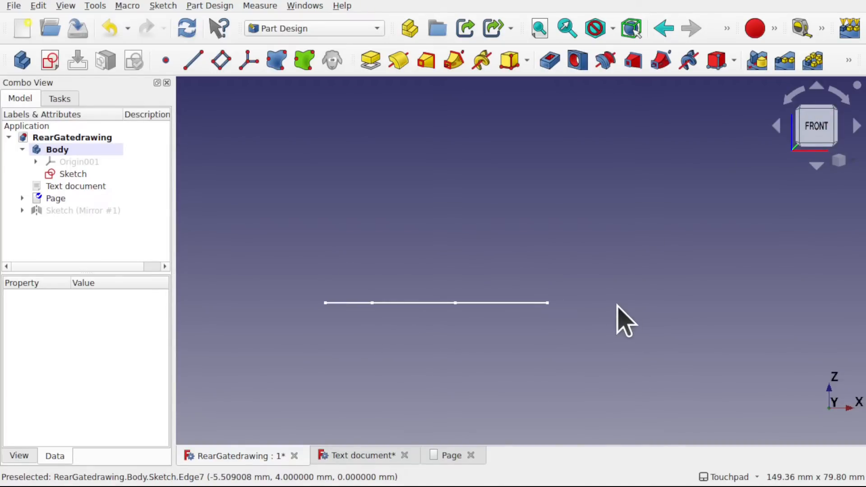
click(50, 60)
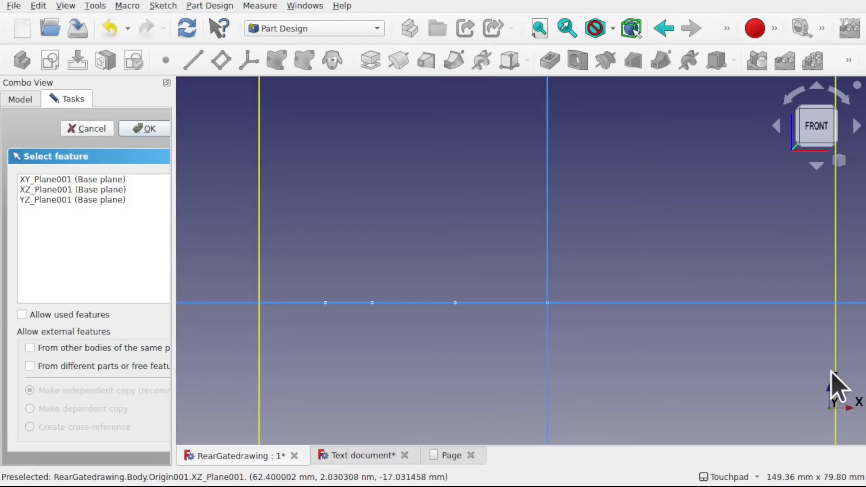
click(33, 187)
click(148, 130)
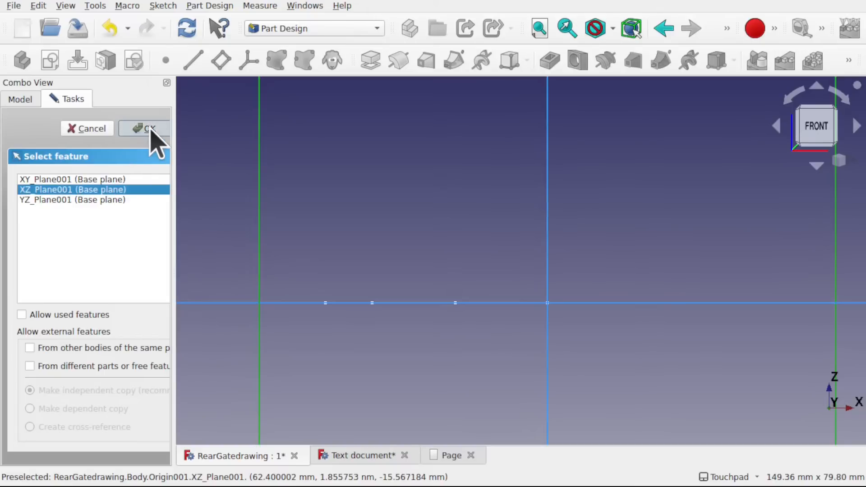
- Sketch a circle about 5.7 mm in diameter centred on the origin
mouse_move(498, 258)
shift+mouse_down()
mouse_move(468, 284)
mouse_move(513, 276)
mouse_move(482, 275)
mouse_move(484, 267)
mouse_move(358, 303)
shift+mouse_up()
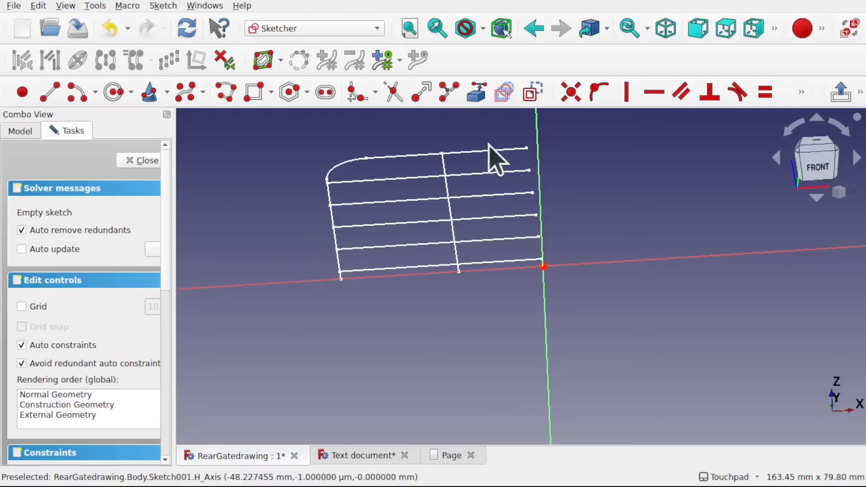
mouse_move(387, 221)
shift+mouse_down()
mouse_move(385, 197)
mouse_move(393, 209)
shift+mouse_up()
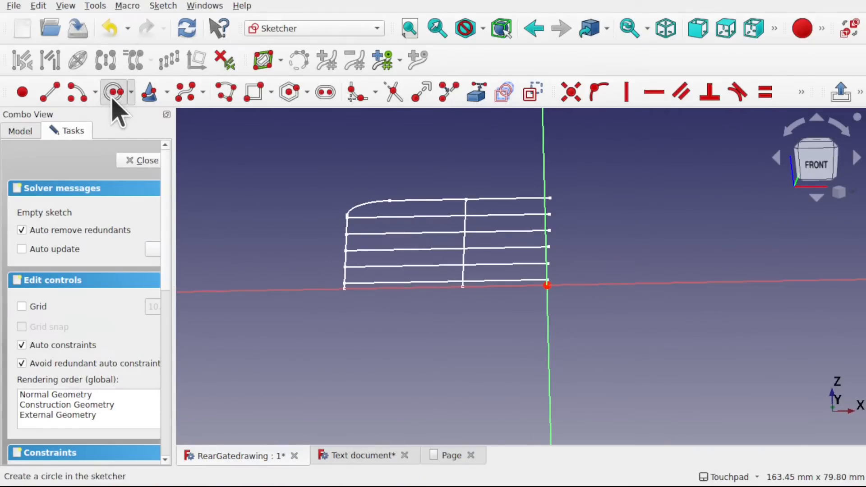
click(113, 93)
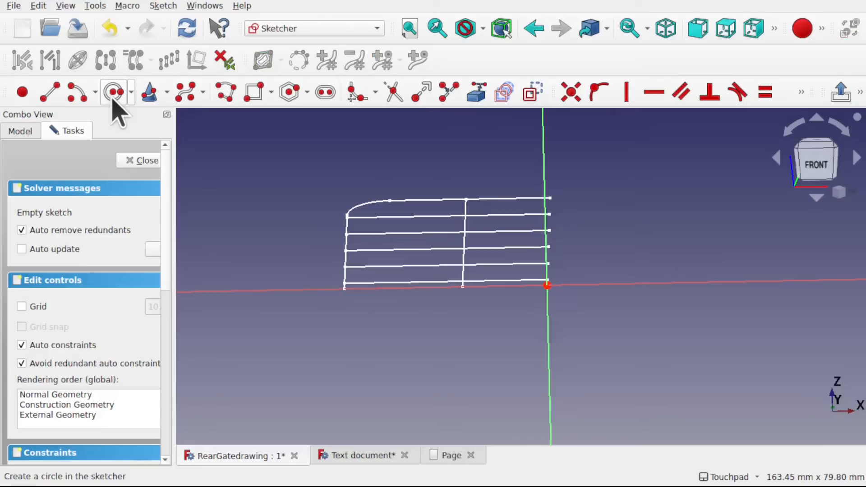
click(547, 286)
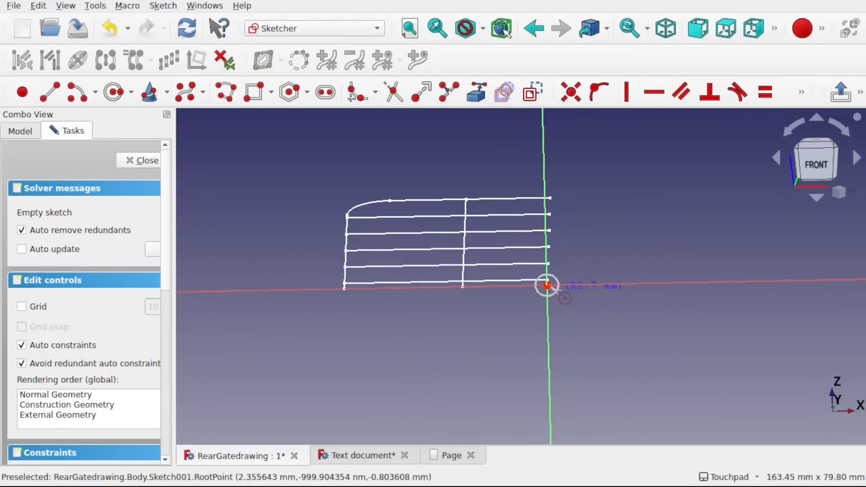
click(558, 290)
key(Escape)
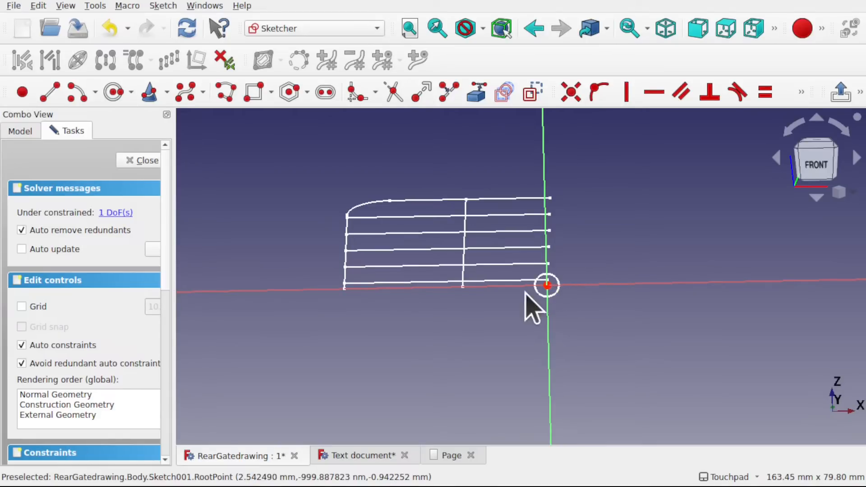
- Constrain the diameter of the circle at the origin to 2 mm
click(553, 293)
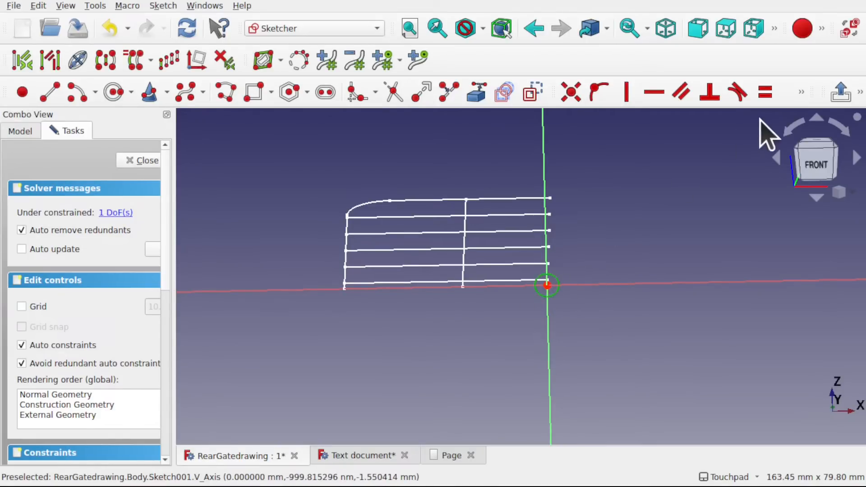
click(802, 91)
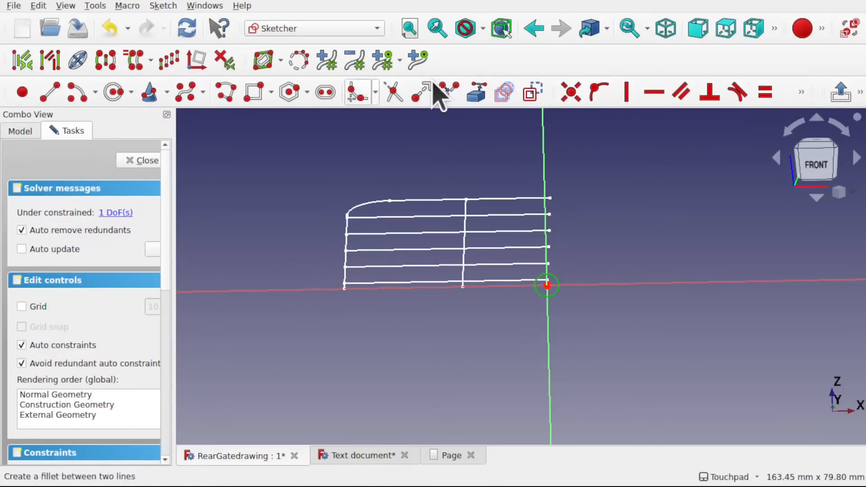
click(802, 91)
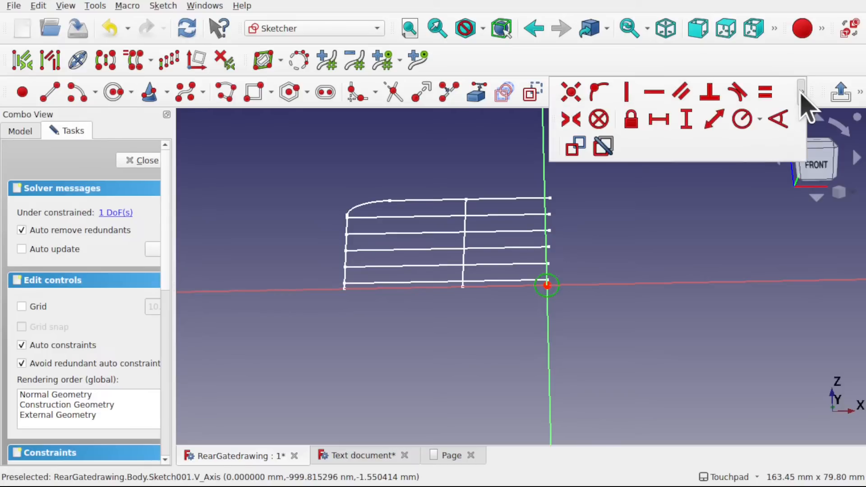
click(762, 119)
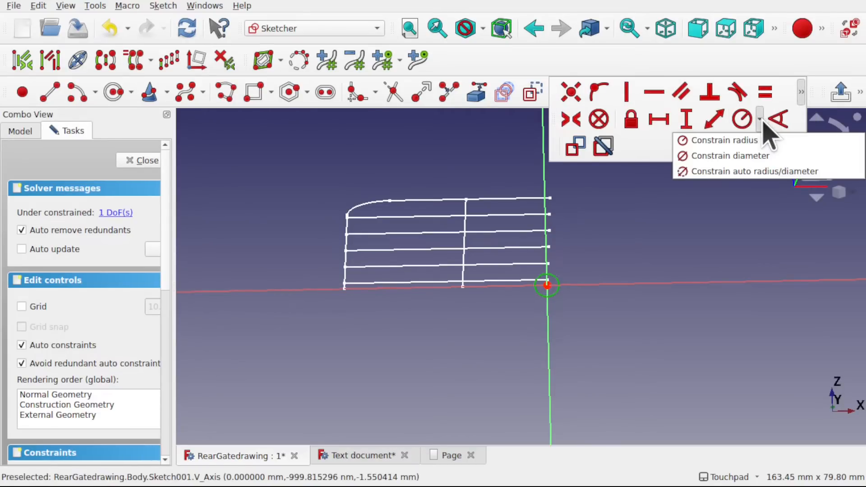
click(748, 154)
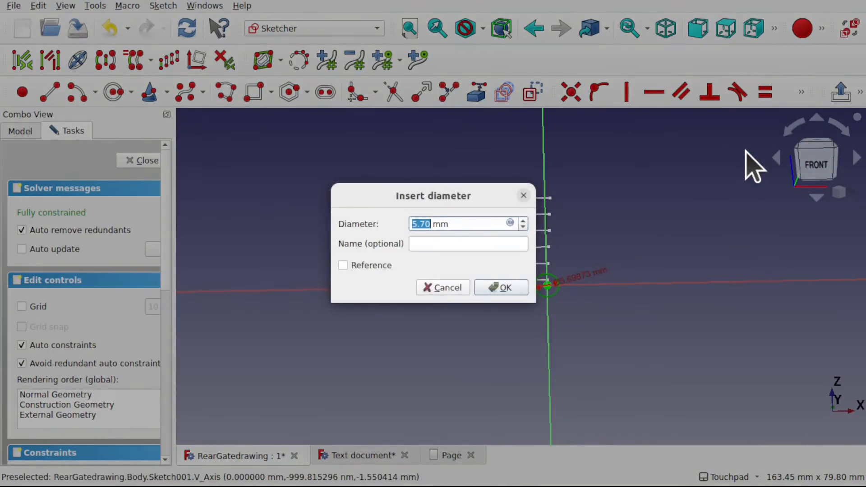
text(2)
key(Return)
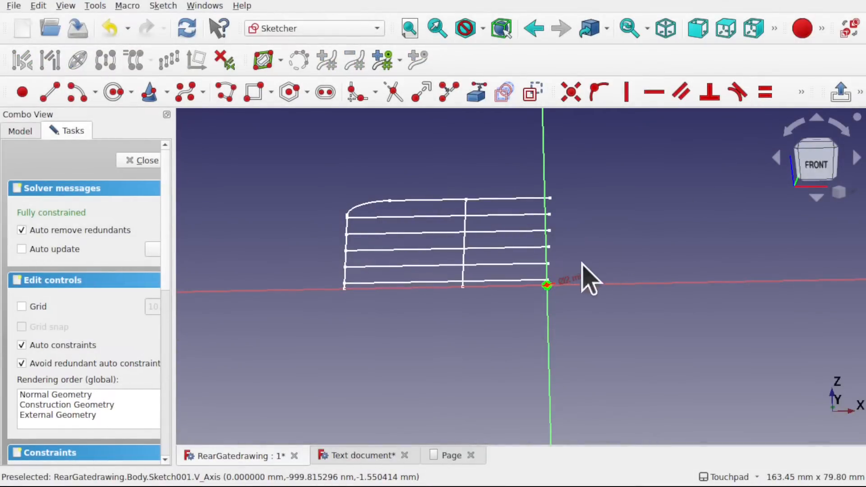
scroll(550, 289, up, 6)
scroll(519, 299, down, 3)
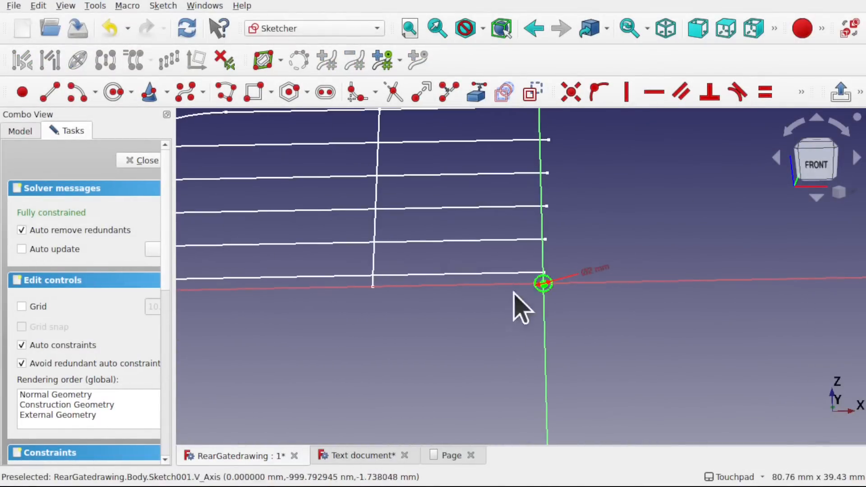
scroll(544, 289, down, 2)
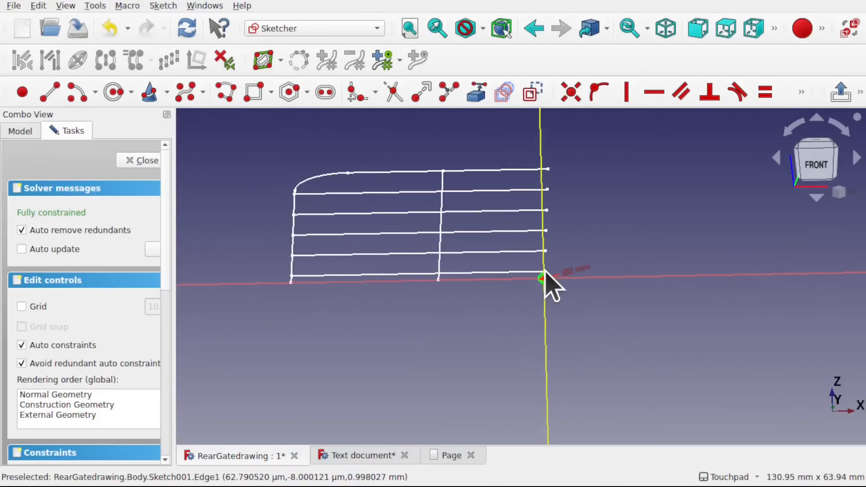
scroll(544, 287, up, 2)
scroll(545, 270, down, 2)
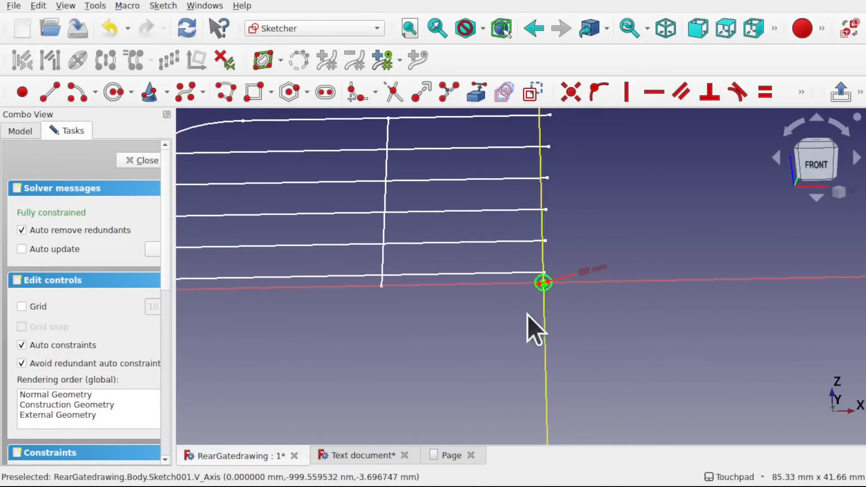
- Finish editing the 2 mm circle sketch and check its position relative to the half-gate sketch
mouse_move(478, 293)
shift+middle_down()
mouse_move(615, 305)
mouse_move(579, 312)
shift+middle_up()
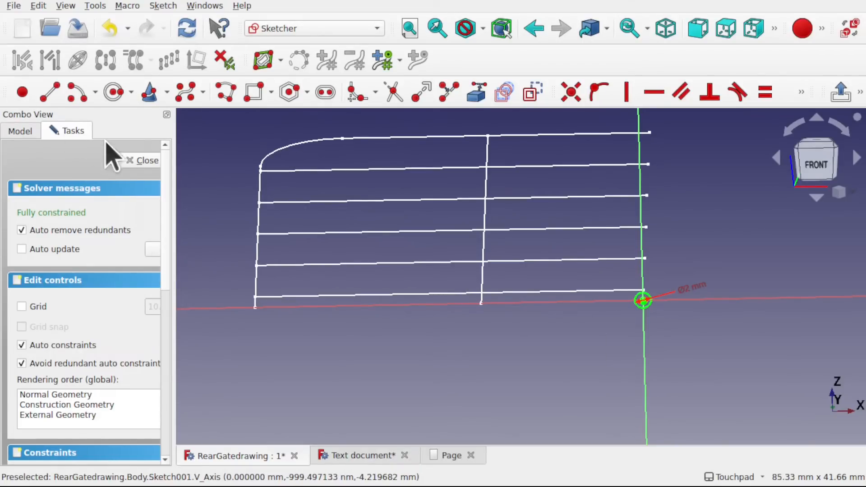
click(138, 160)
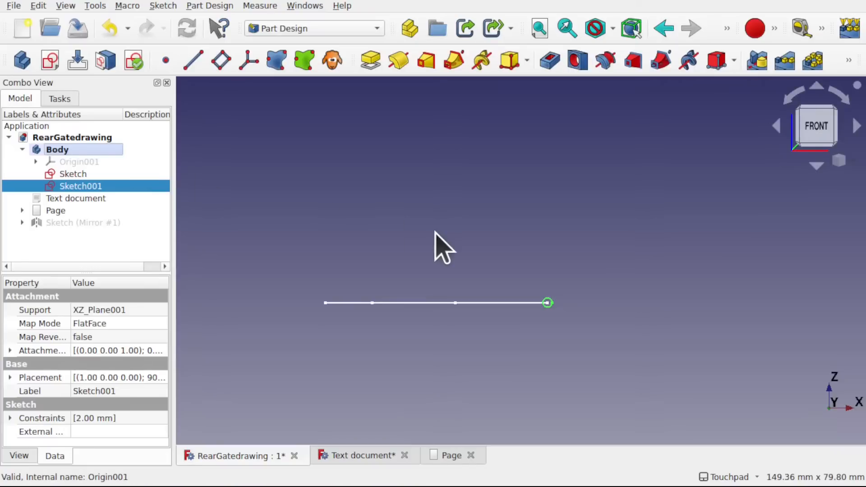
scroll(552, 286, up, 5)
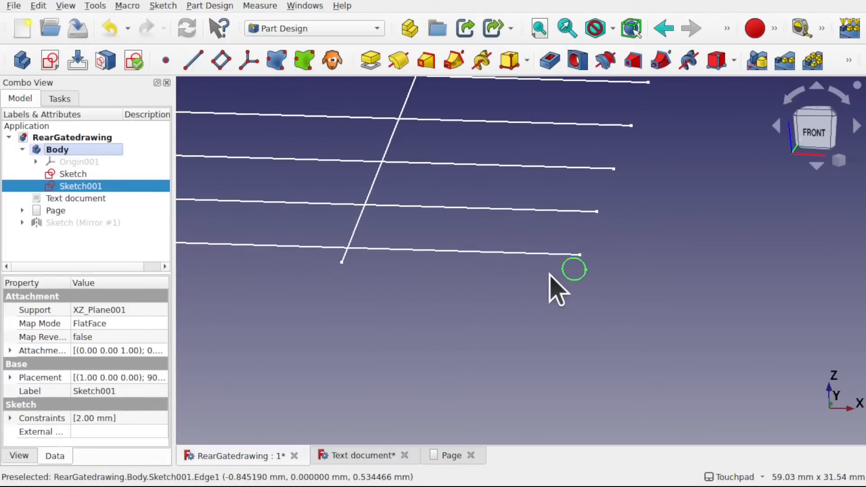
scroll(518, 309, down, 5)
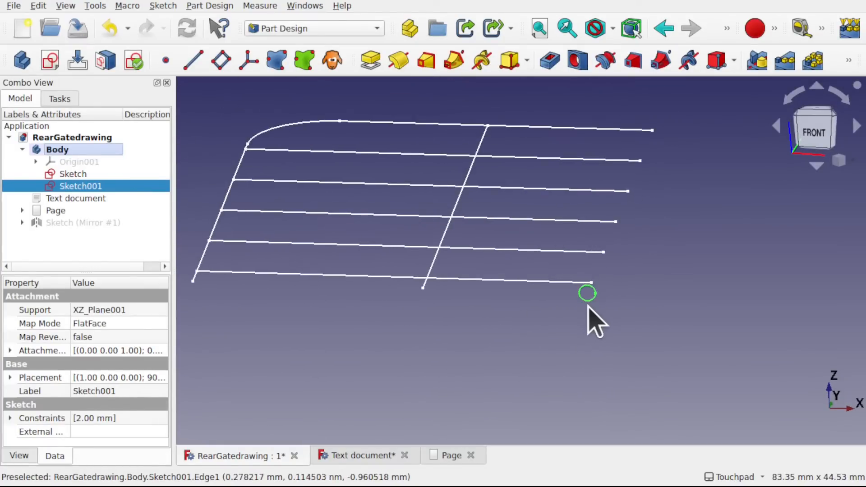
- Turn on the axis cross display at the model origin and clear the selection
click(68, 6)
click(120, 200)
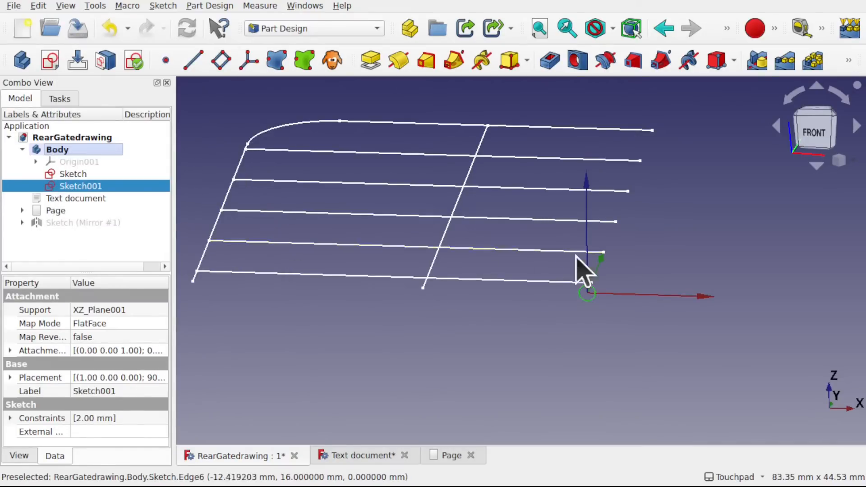
mouse_move(625, 286)
shift+mouse_down()
mouse_move(555, 306)
mouse_move(617, 290)
mouse_move(496, 302)
shift+mouse_up()
click(490, 289)
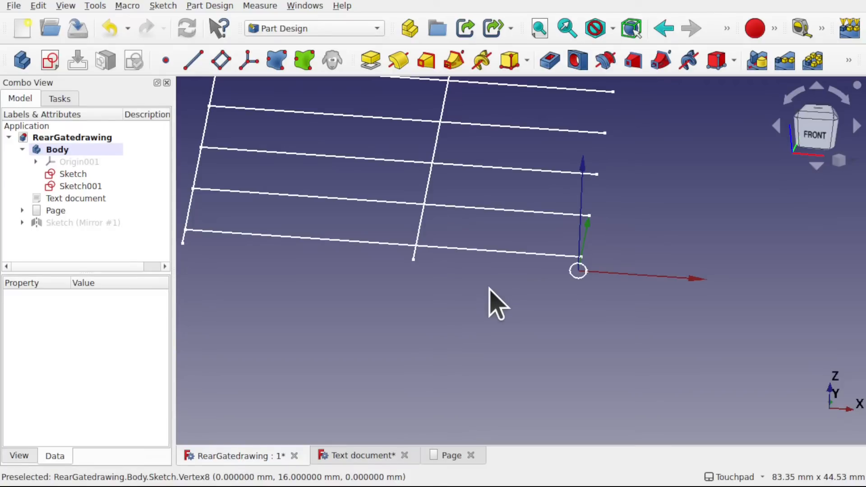
- Rename the circle sketch in the Body as Profile
click(85, 187)
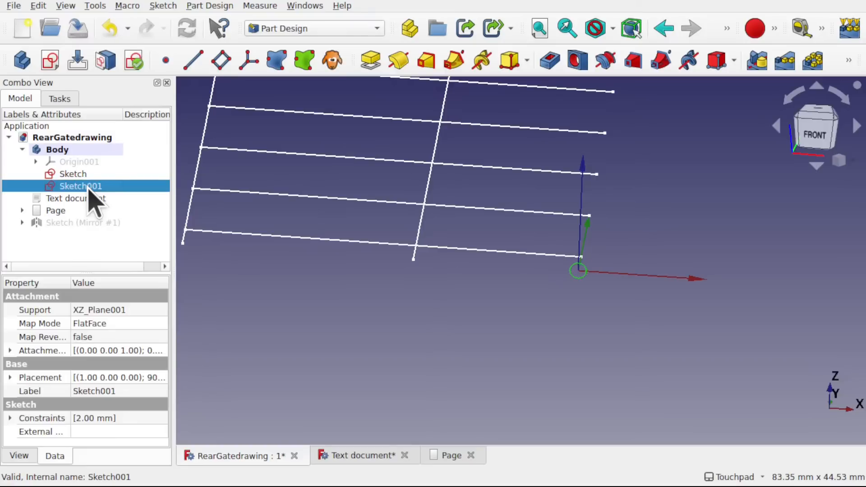
right_click(89, 190)
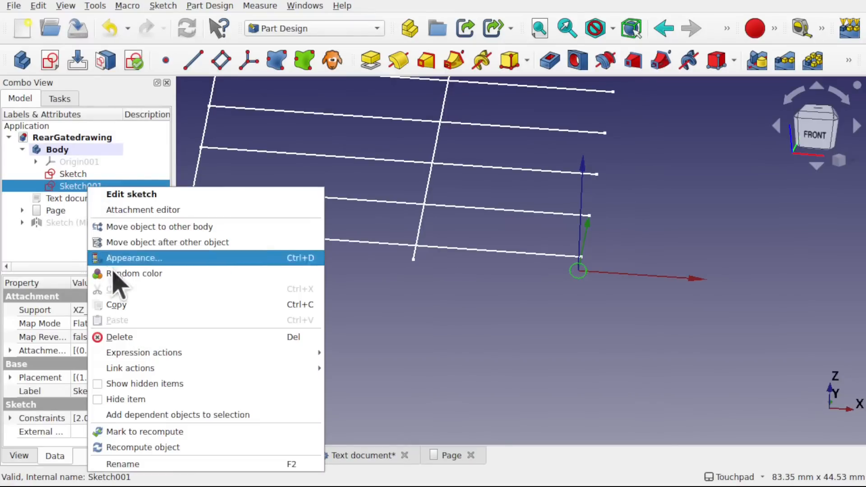
click(175, 465)
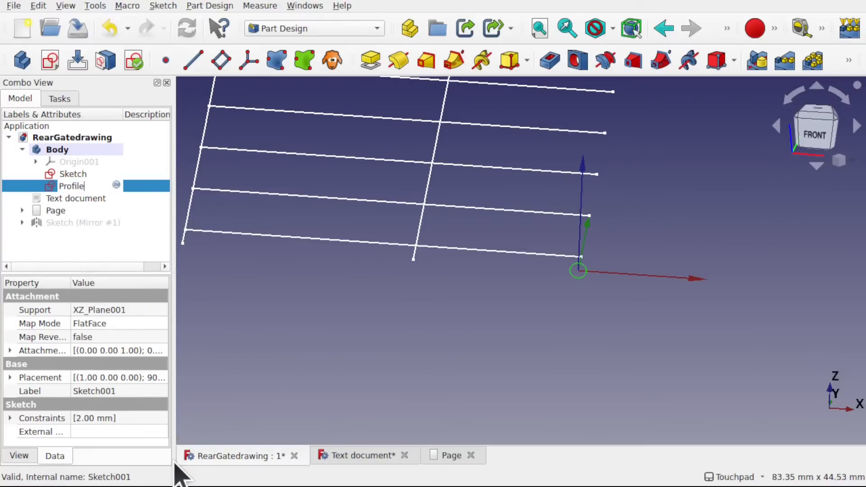
key(Return)
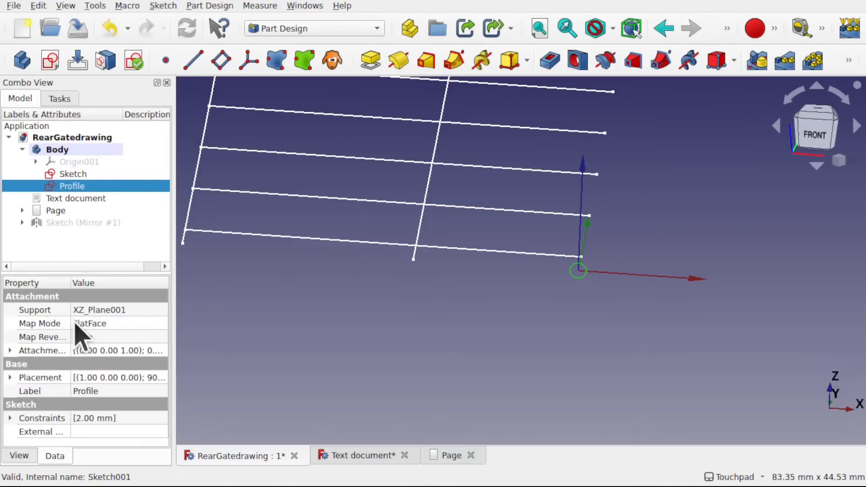
- Open the attachment settings of the Profile sketch and clear its XZ plane reference
click(140, 324)
click(161, 324)
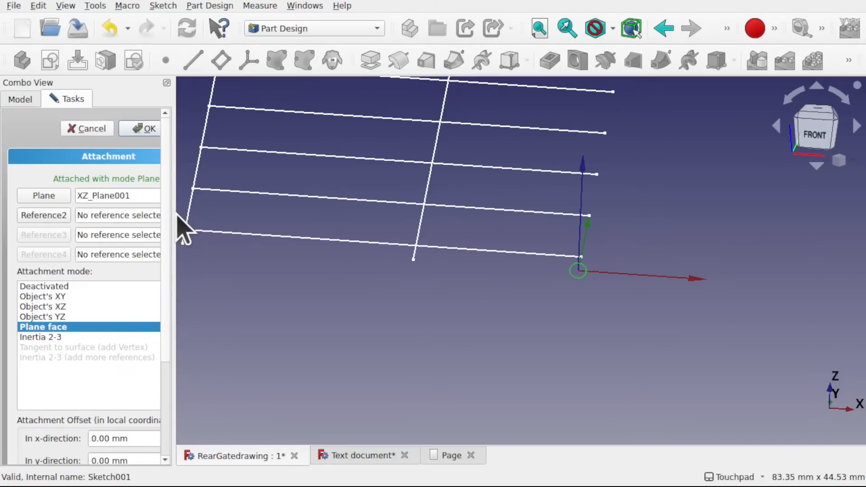
drag(174, 215, 231, 218)
shift+middle_drag(382, 283, 511, 310)
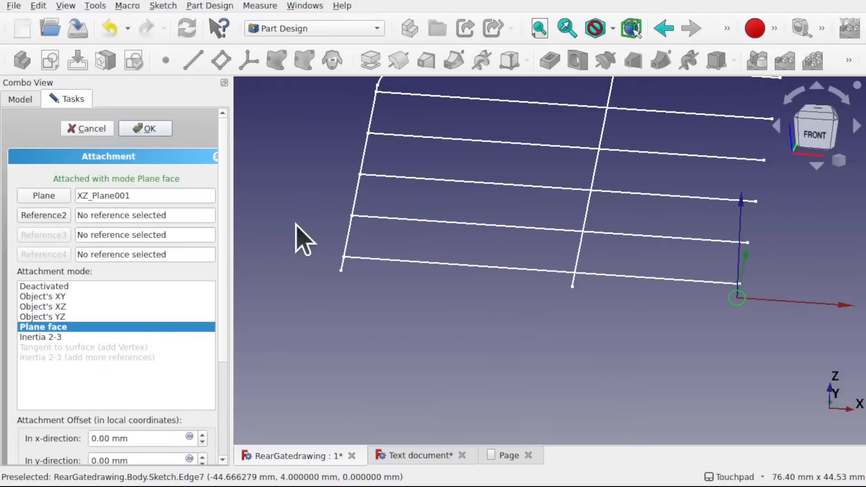
click(57, 198)
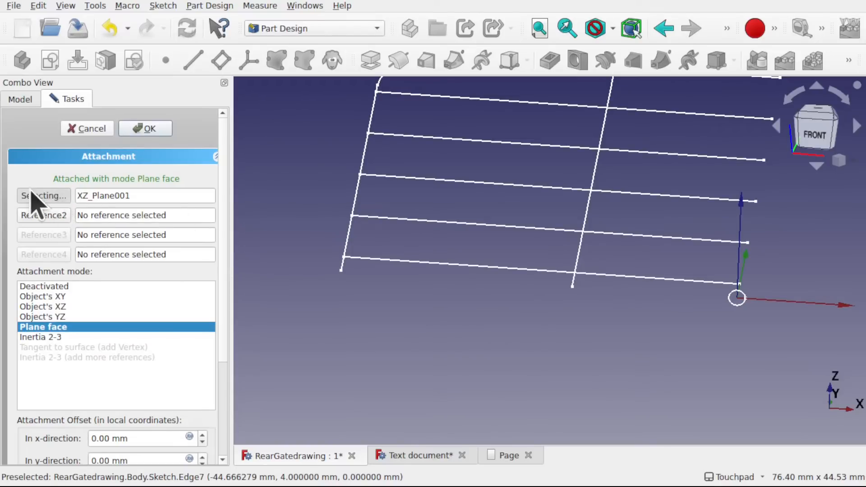
click(145, 195)
drag(144, 196, 41, 195)
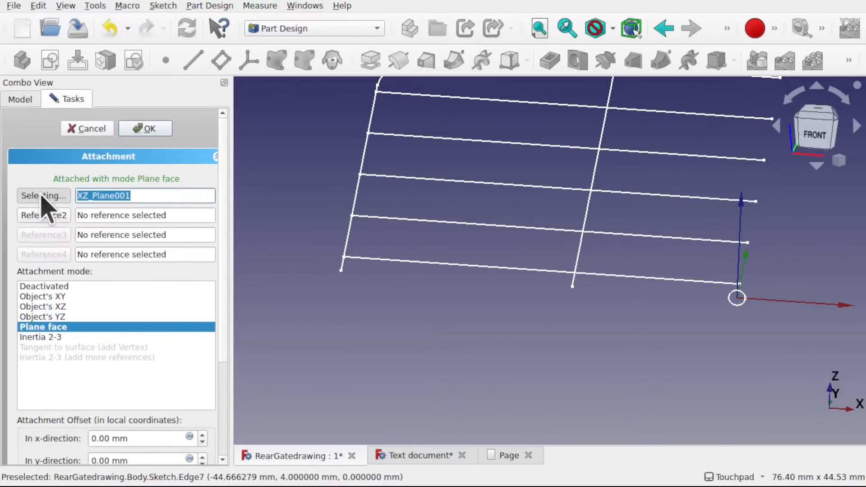
key(BackSpace)
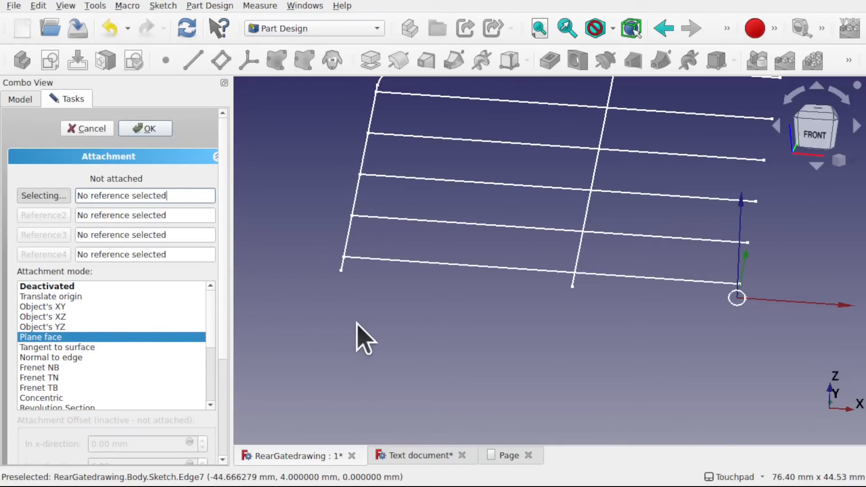
- Attach the Profile sketch to the lower end vertex of the half-gate's outer upright, using the translate origin mode
mouse_move(631, 329)
shift+mouse_down()
mouse_move(675, 310)
mouse_move(661, 312)
shift+mouse_up()
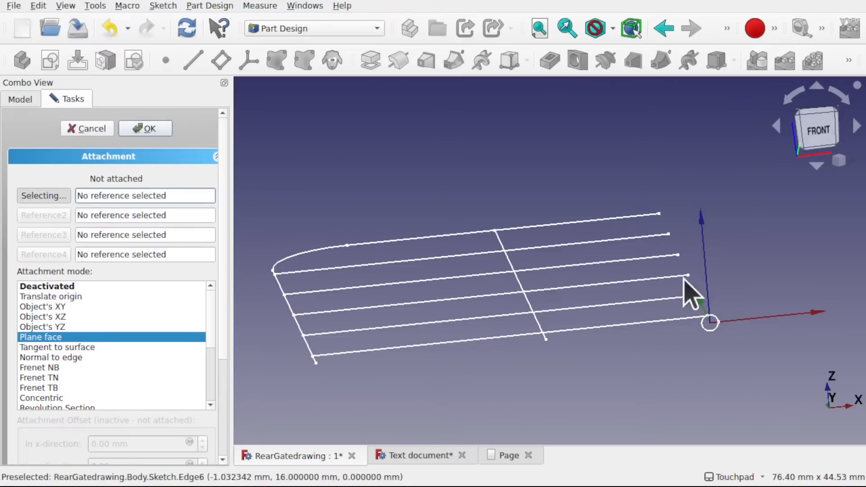
shift+drag(648, 276, 620, 256)
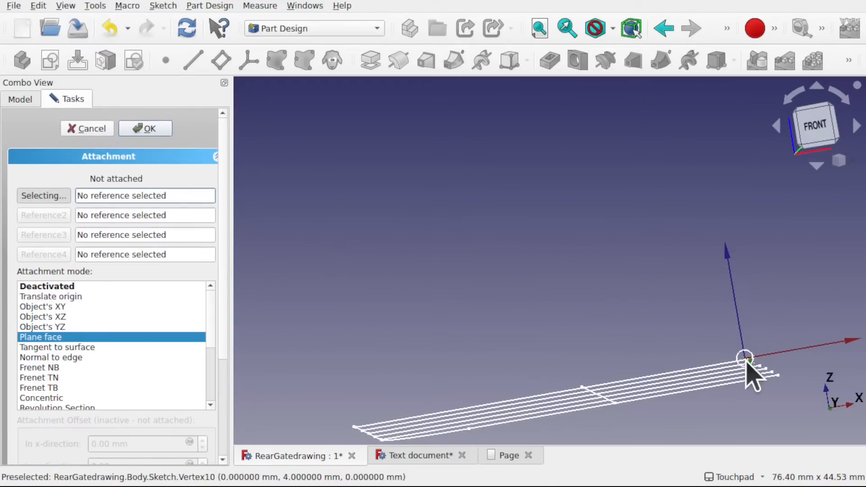
shift+drag(792, 387, 661, 326)
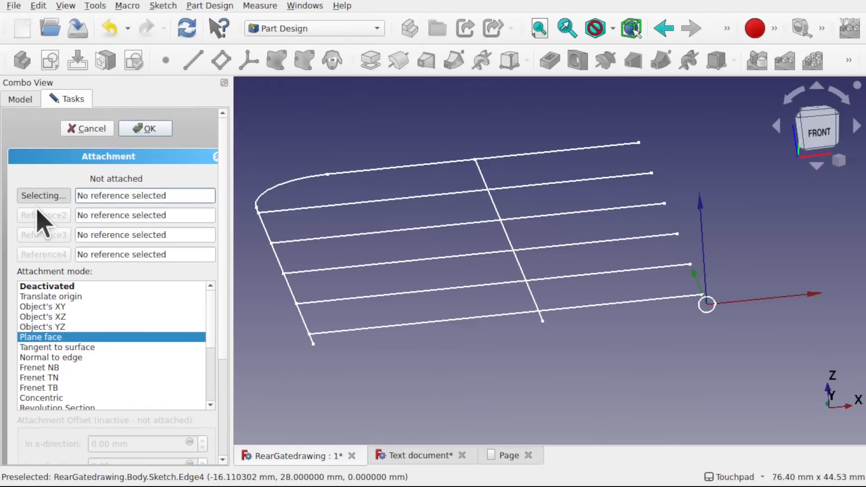
click(313, 345)
mouse_move(354, 364)
shift+mouse_down()
mouse_move(497, 315)
mouse_move(399, 338)
mouse_move(509, 317)
shift+mouse_up()
shift+drag(386, 350, 312, 347)
click(165, 135)
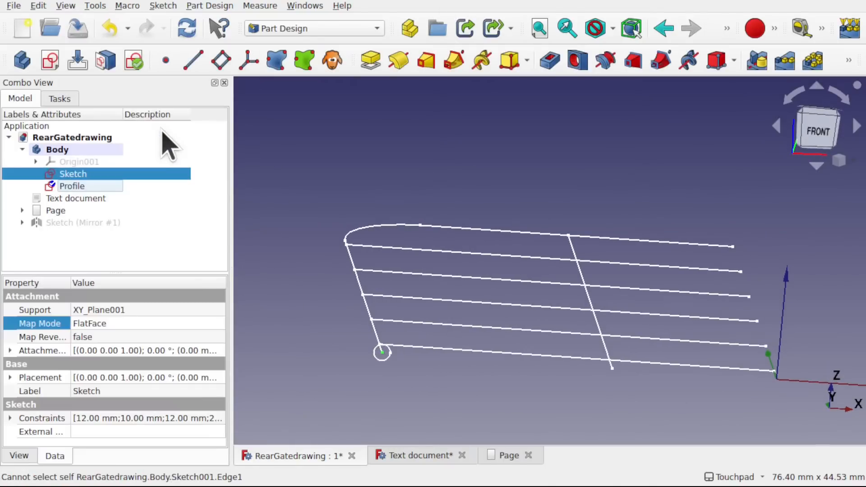
- Select the Profile sketch and refresh the document to recompute it
click(70, 186)
key(ctrl+r)
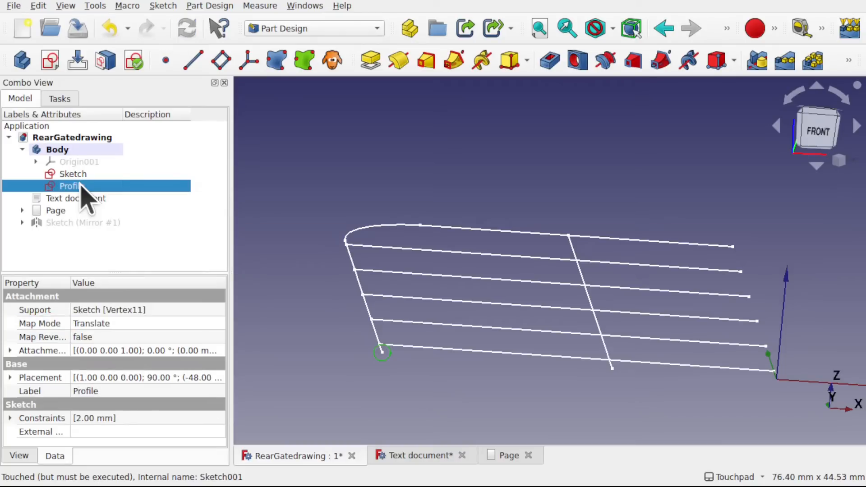
click(39, 5)
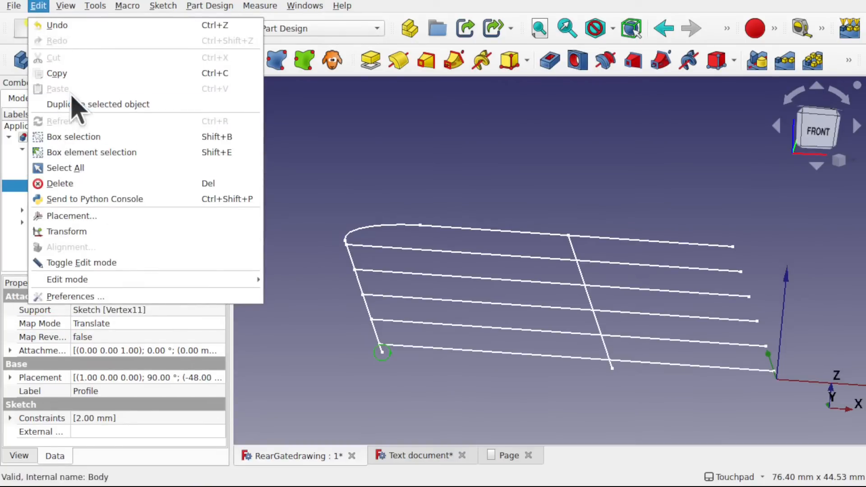
click(359, 170)
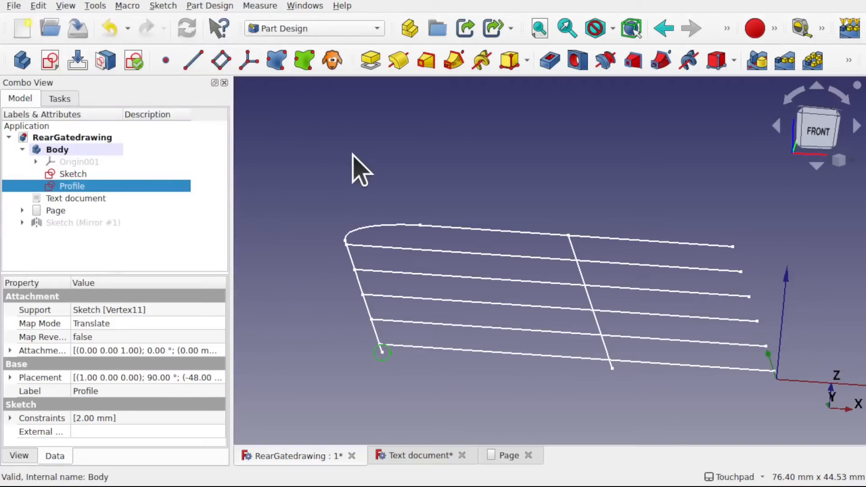
- Clear the selection and start an Additive pipe feature in the Body
click(452, 334)
mouse_move(389, 383)
alt+mouse_down()
mouse_move(467, 381)
mouse_move(384, 378)
alt+mouse_up()
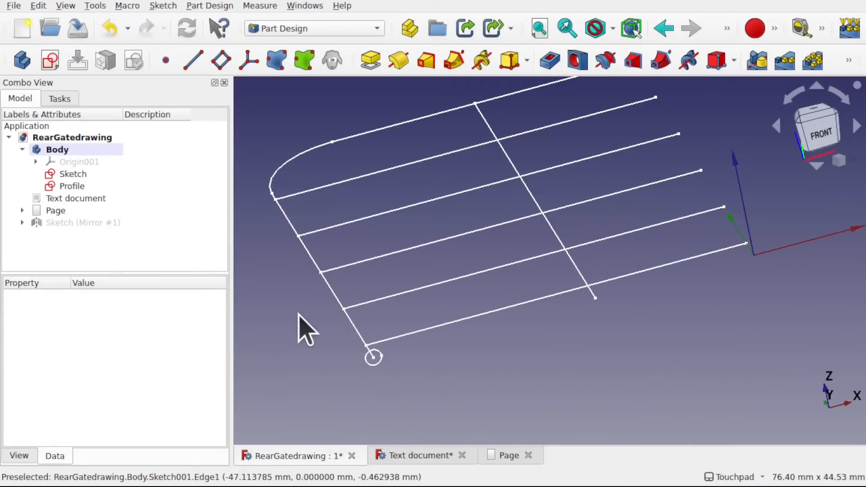
click(204, 5)
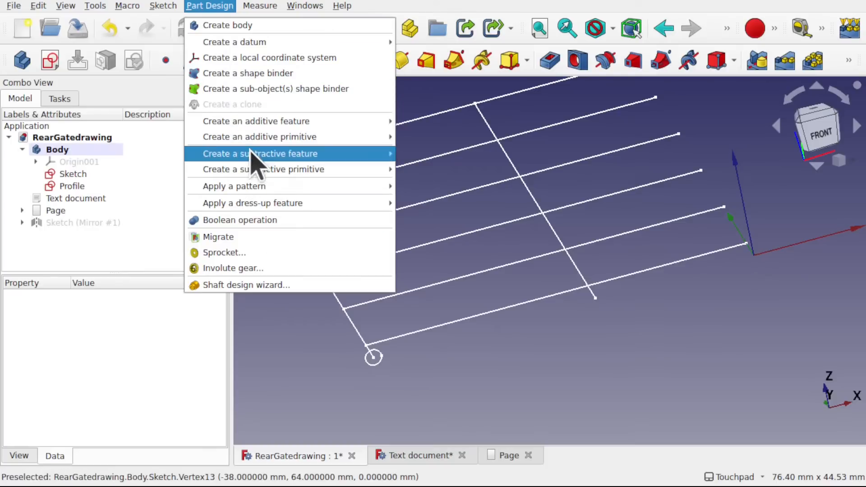
mouse_move(289, 121)
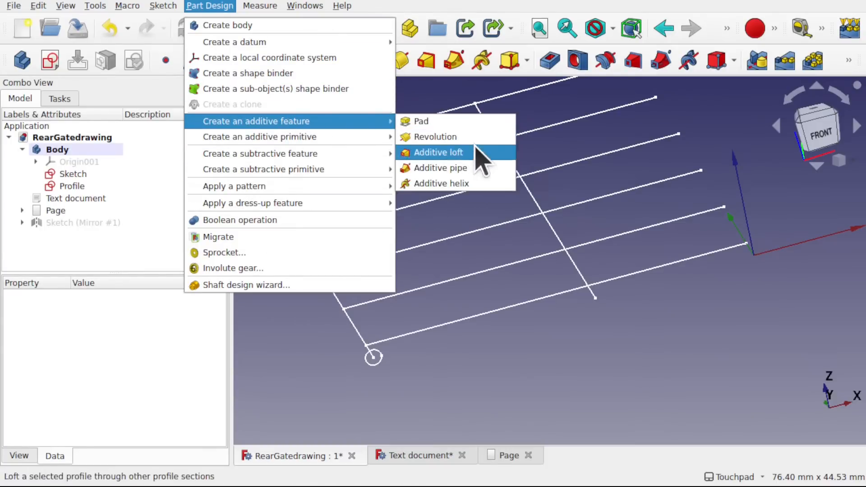
click(481, 181)
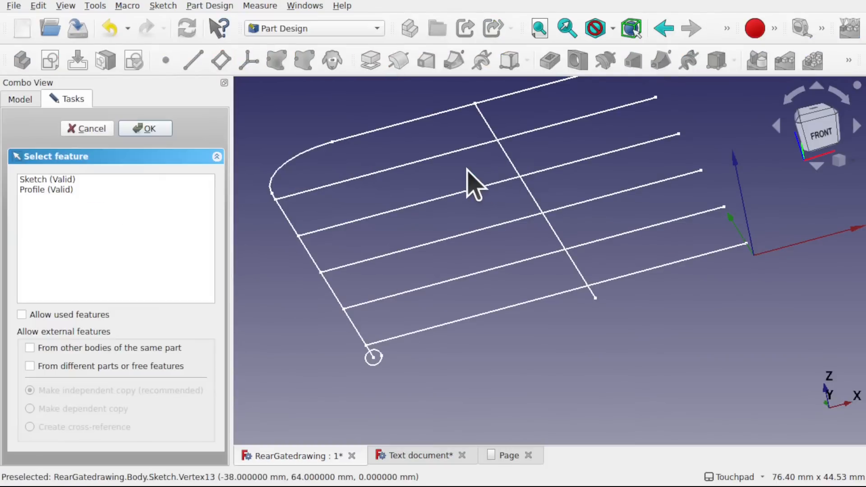
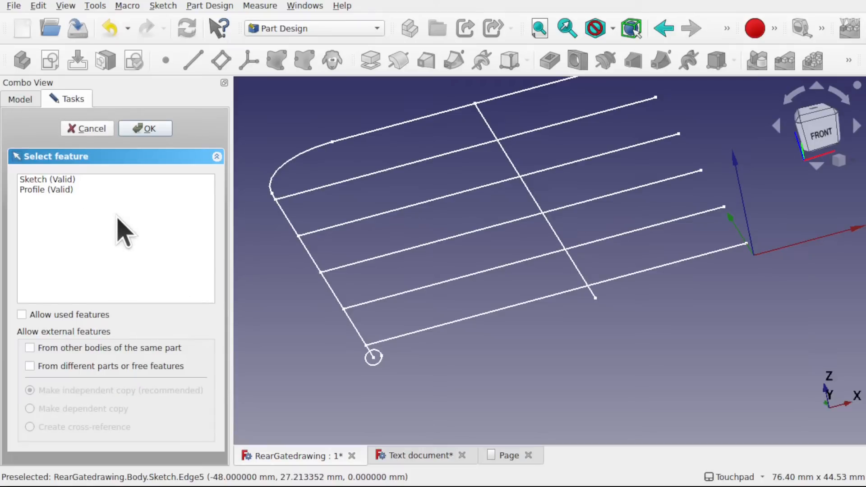
- Use the Profile sketch as the pipe profile and add the outer upright's lowest short segment to the sweep path
click(39, 191)
click(144, 132)
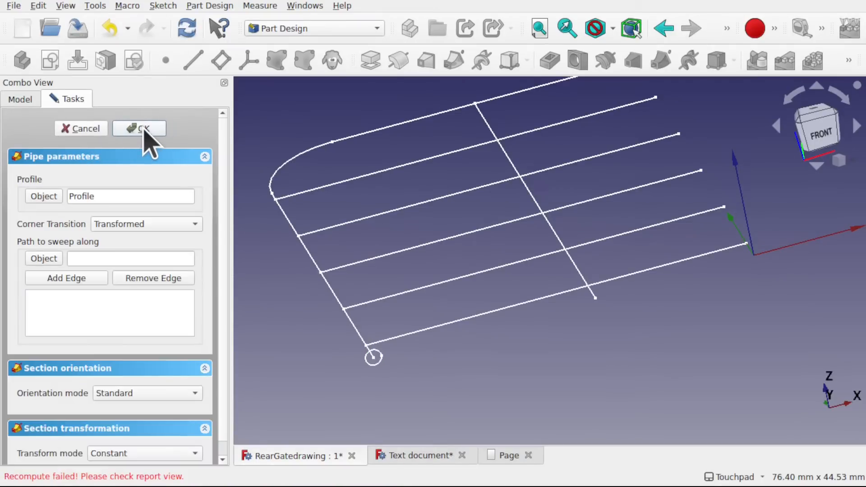
click(75, 280)
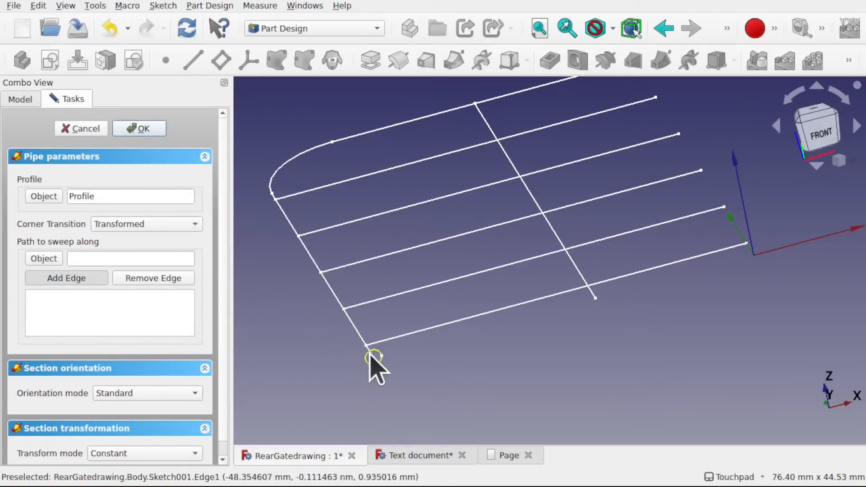
scroll(375, 368, up, 5)
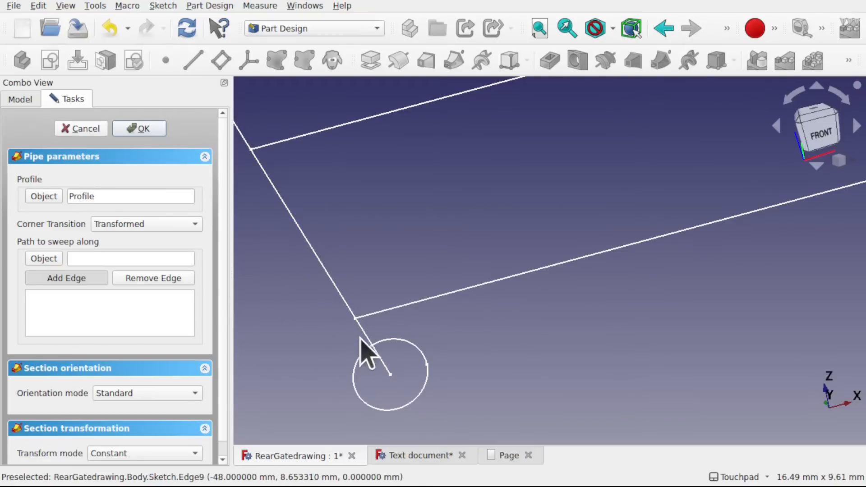
click(365, 335)
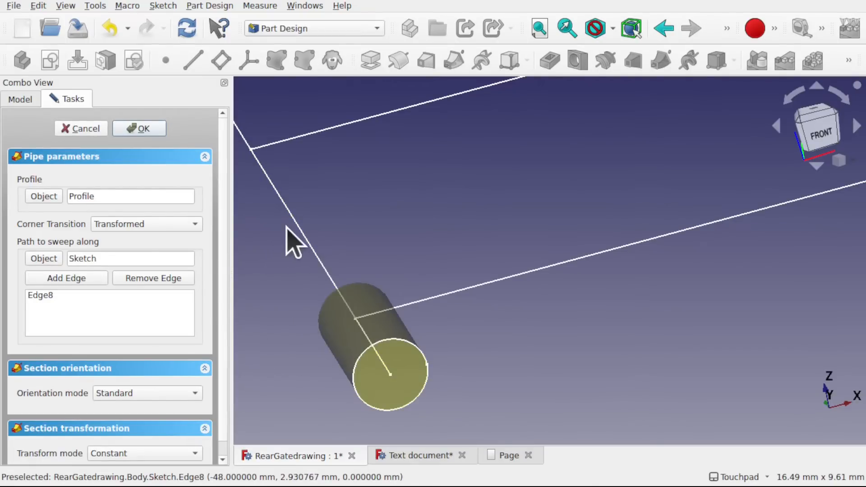
- Extend the pipe's sweep path with the next two segments up the outer upright, ending at the third horizontal bar line
click(69, 280)
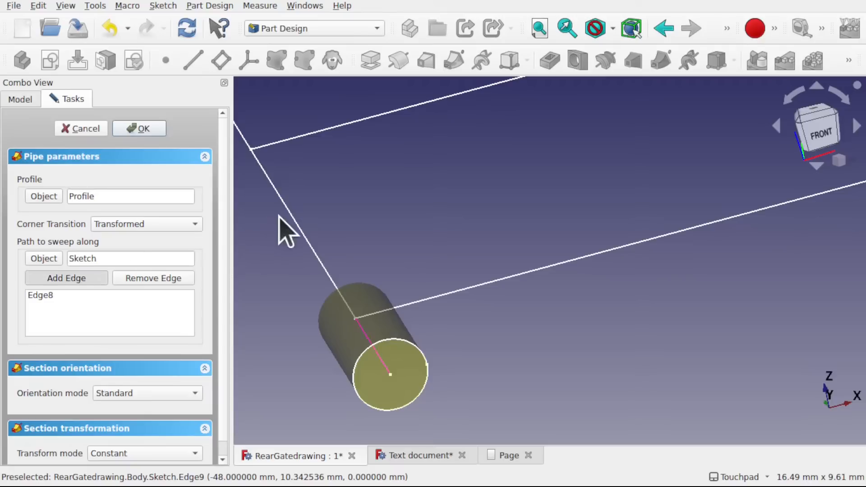
click(294, 221)
shift+middle_drag(365, 251, 490, 375)
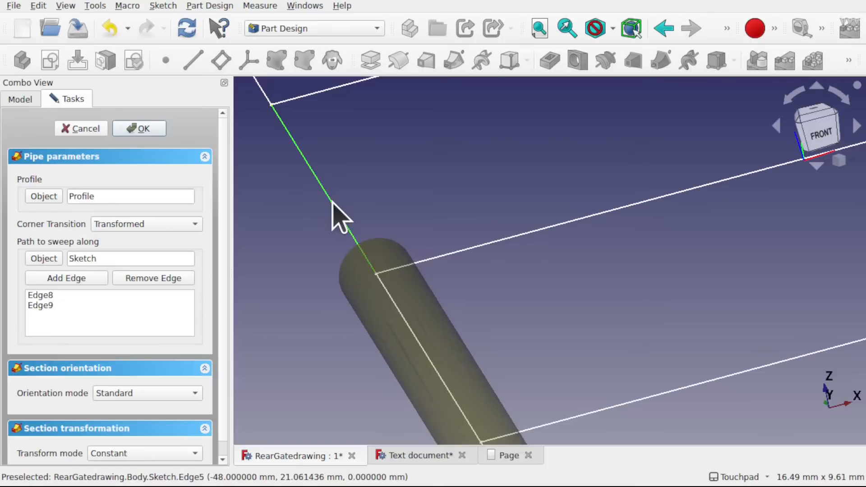
click(72, 278)
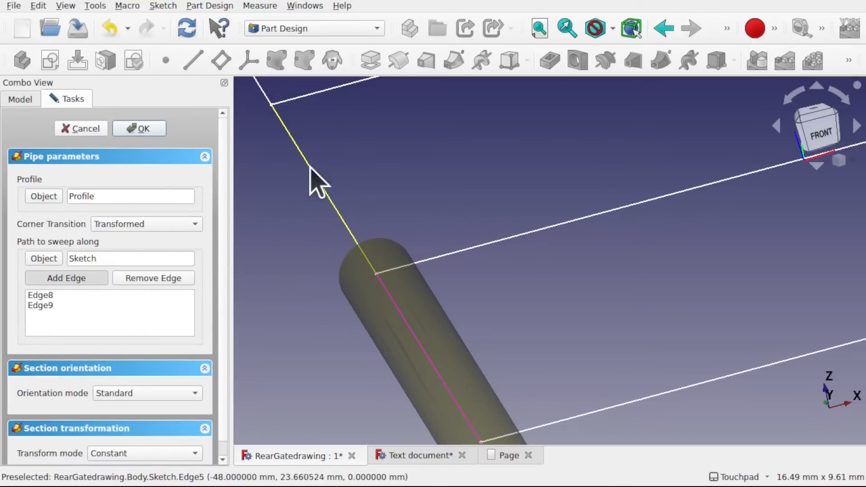
click(325, 188)
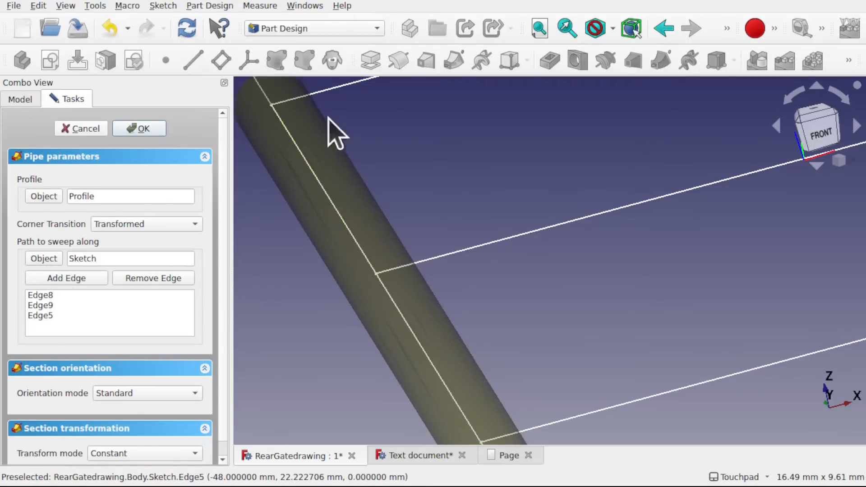
- Add the following two outer upright segments to the sweep path, reaching the uppermost of the five inner bar lines
shift+middle_drag(333, 121, 470, 351)
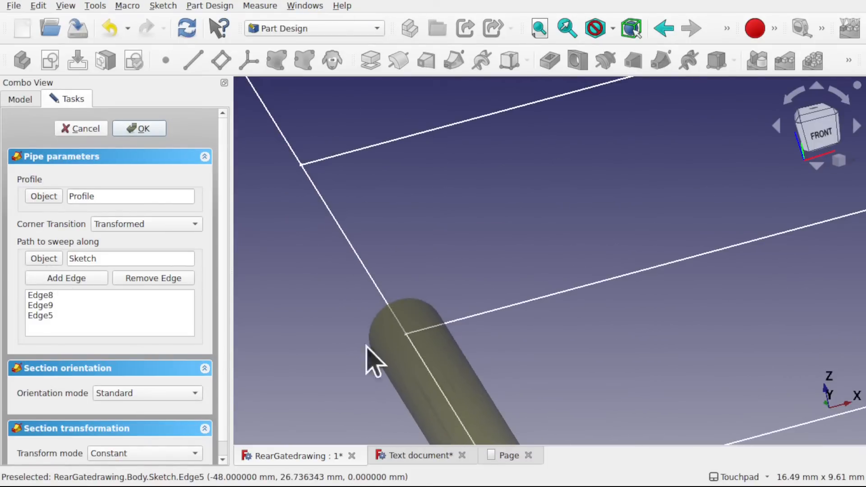
click(76, 278)
click(348, 247)
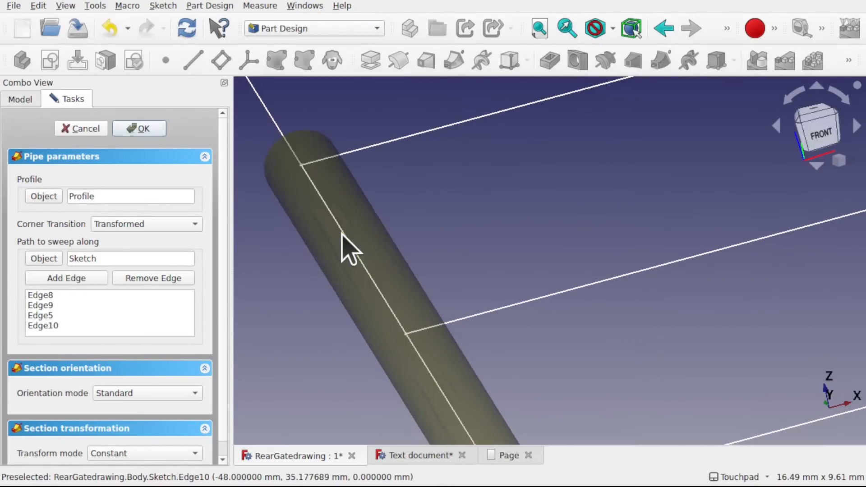
click(73, 277)
click(312, 238)
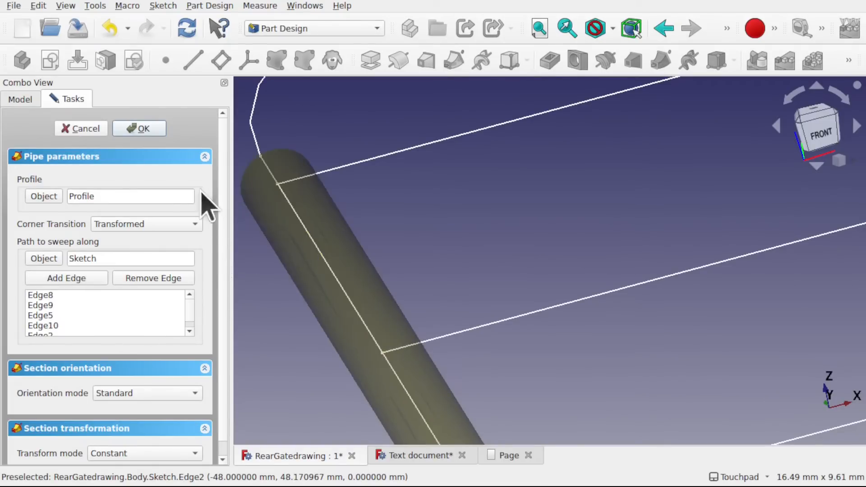
- Add the short upright segment between the uppermost inner bar line and the corner arc to the sweep path
shift+drag(297, 190, 566, 261)
scroll(377, 226, down, 5)
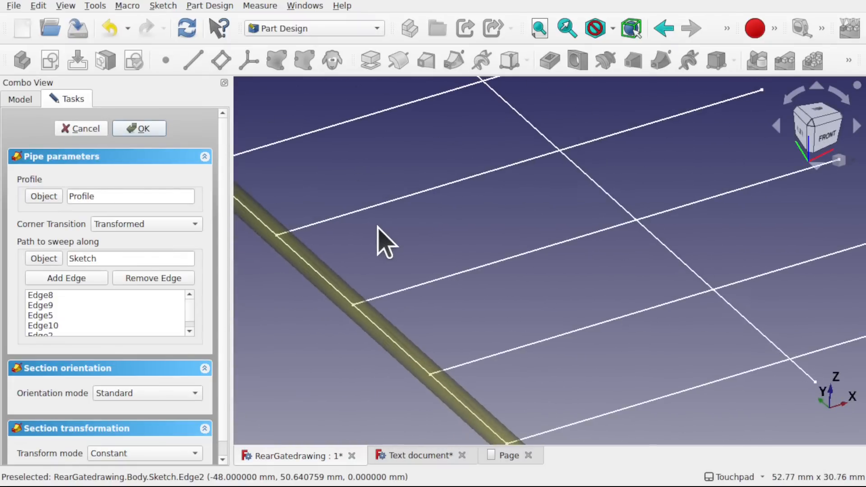
scroll(353, 223, down, 5)
shift+drag(352, 223, 441, 297)
shift+drag(390, 291, 465, 302)
scroll(315, 276, up, 8)
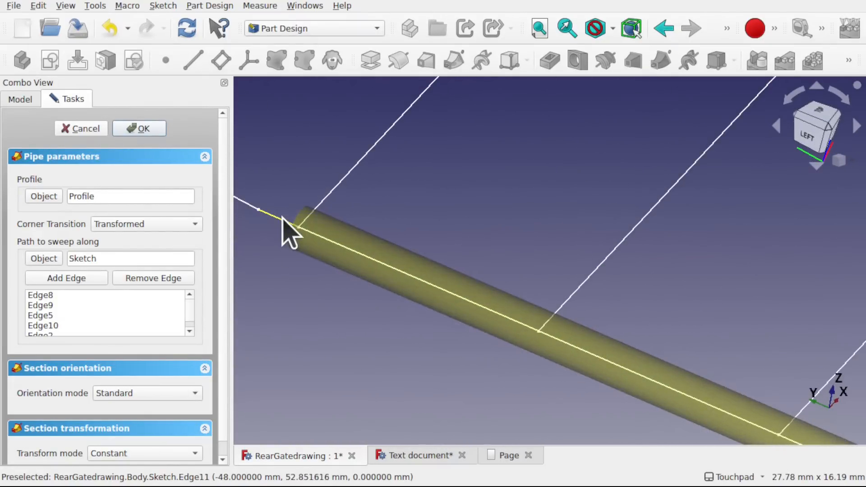
alt+drag(283, 219, 361, 270)
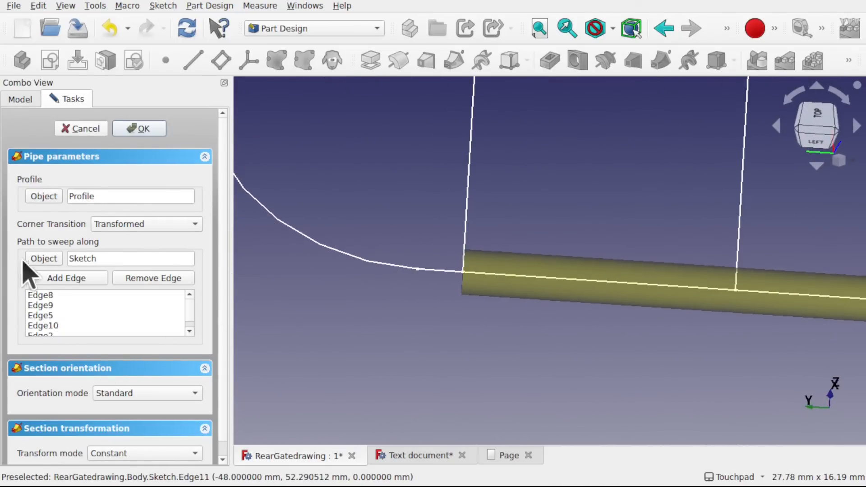
click(78, 281)
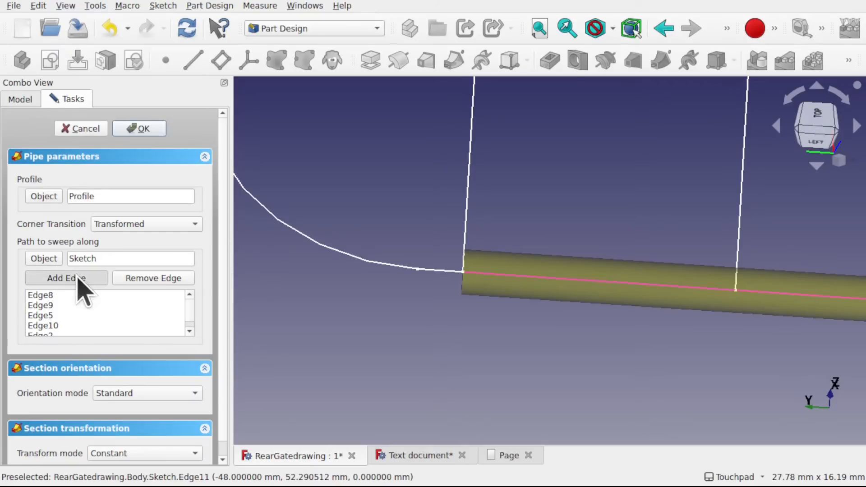
click(434, 270)
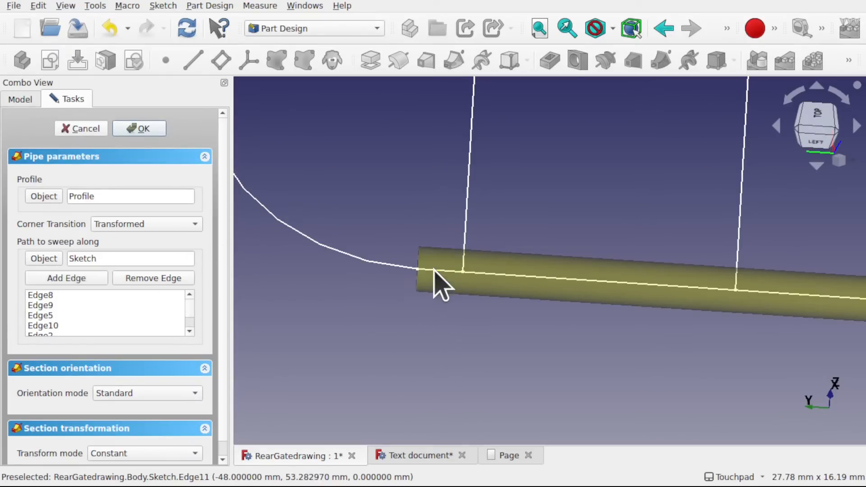
- Add the corner arc and the straight top rail to the sweep path and create the additive pipe
click(78, 280)
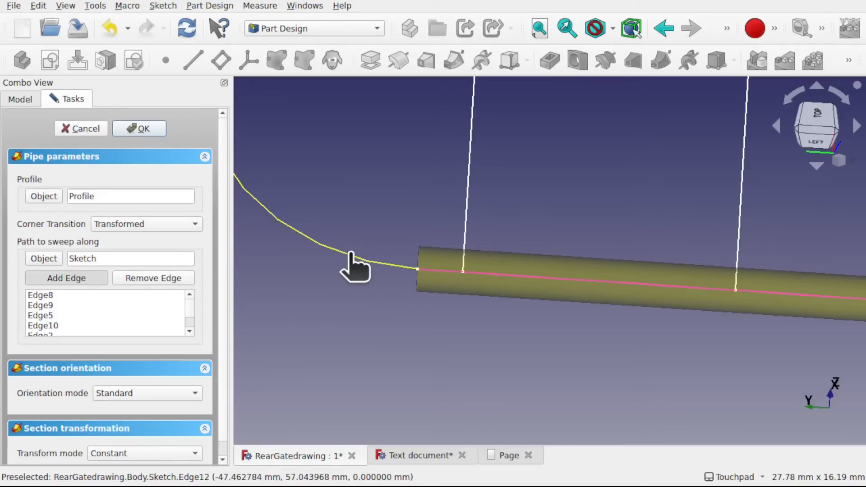
click(351, 255)
scroll(355, 267, down, 5)
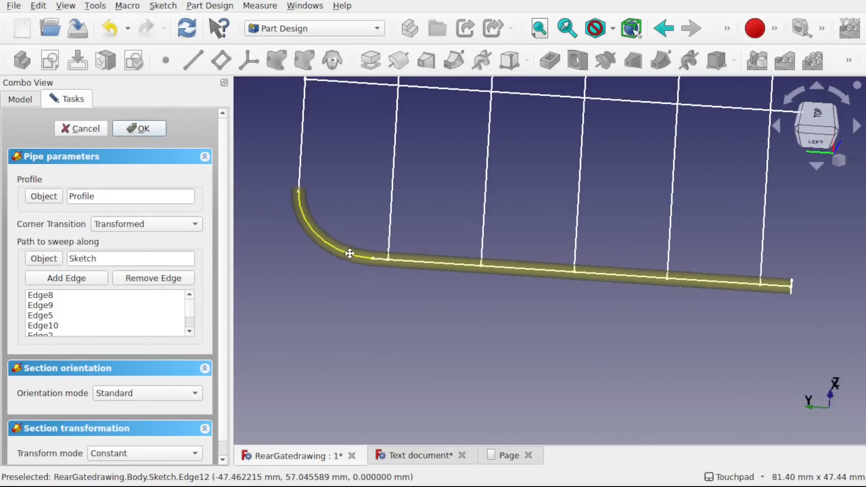
middle_drag(369, 250, 372, 332)
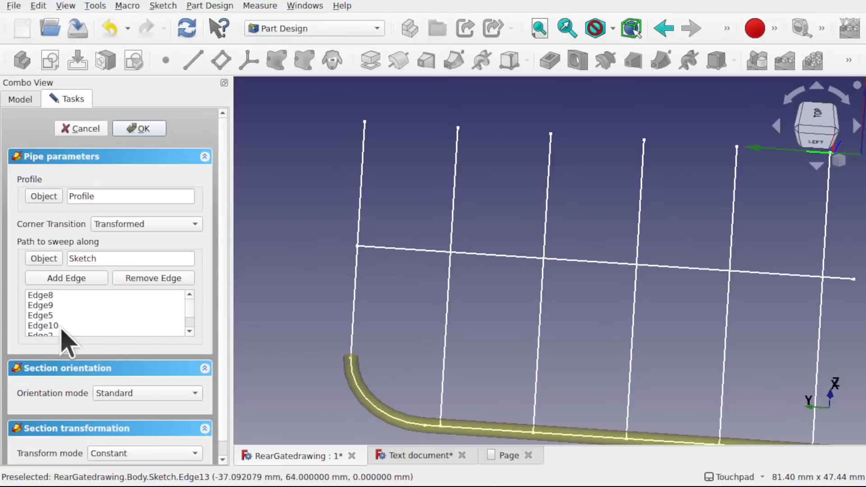
click(72, 280)
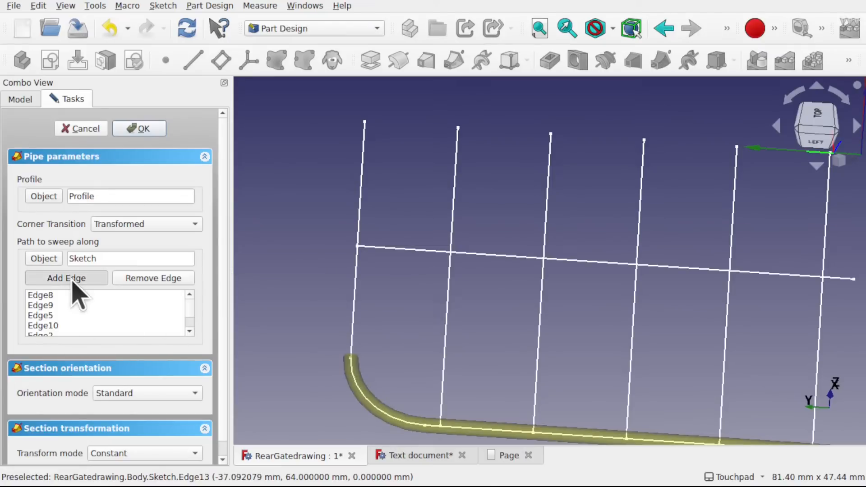
click(355, 319)
mouse_move(381, 304)
middle_down()
mouse_move(506, 300)
mouse_move(421, 320)
mouse_move(426, 333)
mouse_move(321, 272)
mouse_move(329, 256)
mouse_move(376, 305)
middle_up()
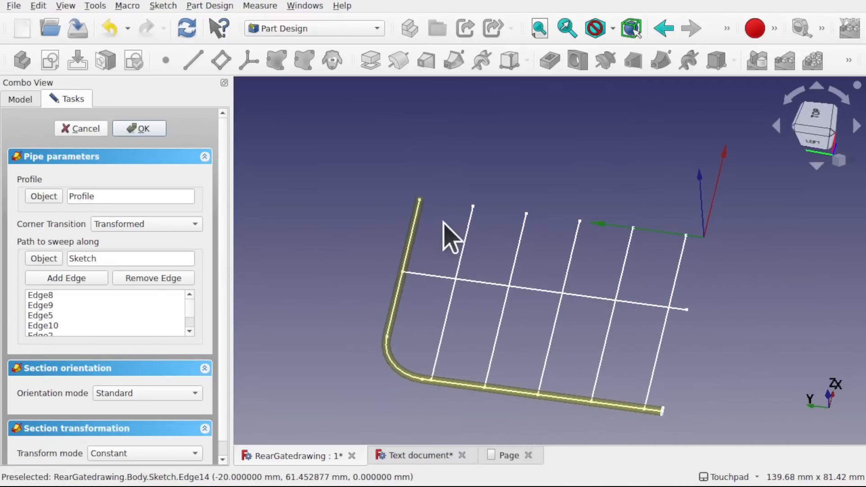
click(142, 128)
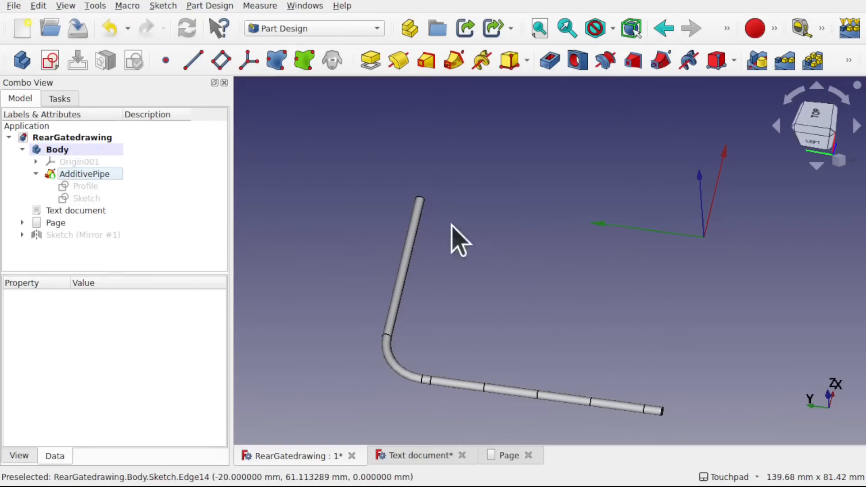
- Make the half-gate path sketch inside the AdditivePipe feature visible again
middle_drag(412, 263, 333, 194)
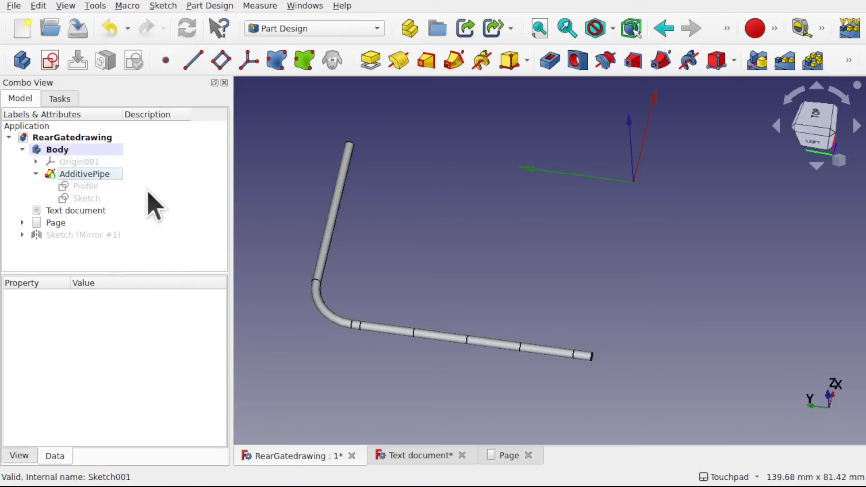
click(86, 198)
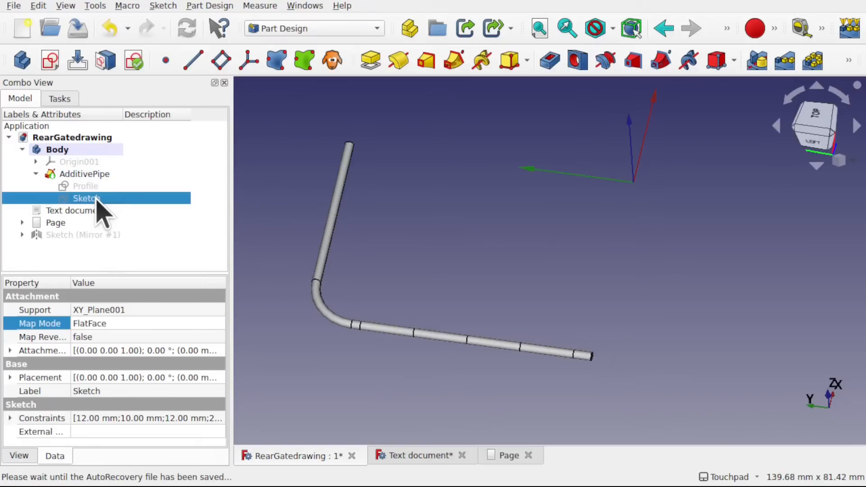
key(space)
- Examine the outer pipe and the remaining inner bar and upright sketch lines from several angles
mouse_move(324, 243)
middle_down()
mouse_move(455, 285)
mouse_move(487, 205)
mouse_move(388, 298)
mouse_move(421, 319)
mouse_move(424, 304)
middle_up()
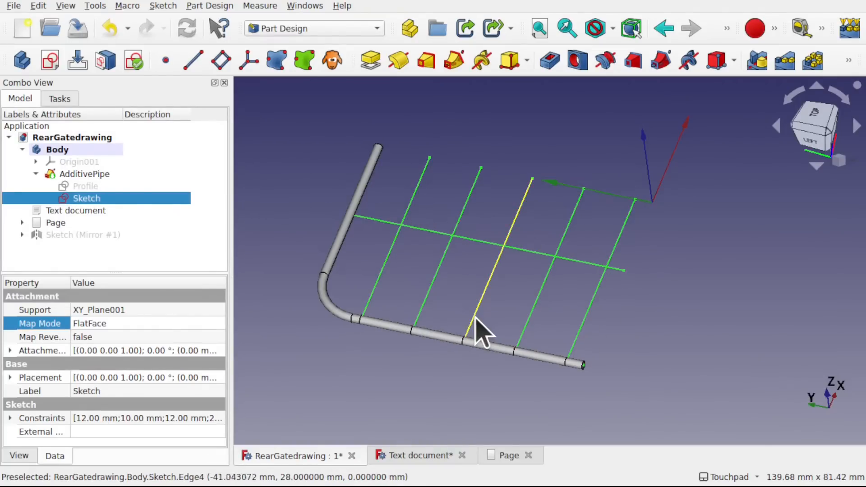
mouse_move(474, 317)
shift+mouse_down()
mouse_move(467, 231)
mouse_move(453, 298)
mouse_move(474, 325)
mouse_move(456, 293)
shift+mouse_up()
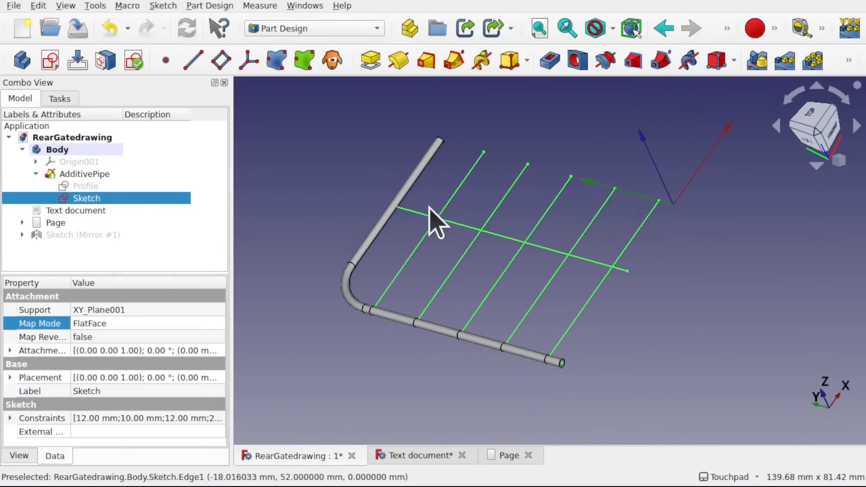
shift+drag(582, 336, 476, 331)
shift+drag(518, 274, 473, 341)
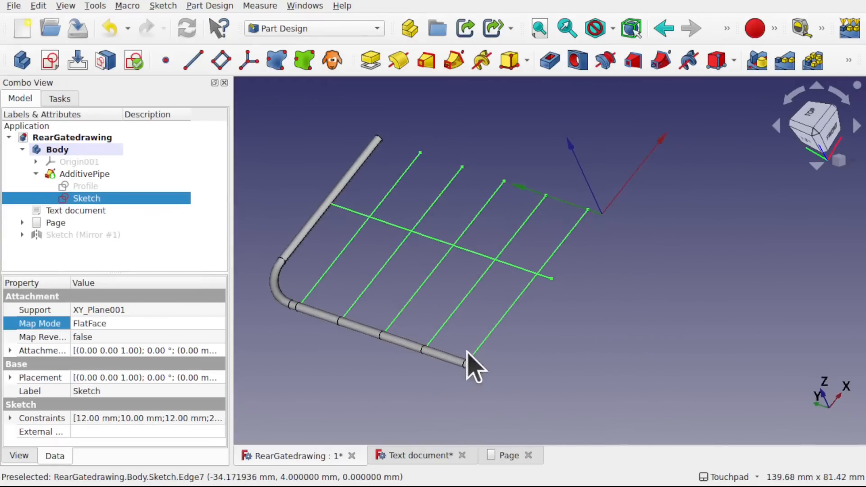
mouse_move(441, 292)
shift+mouse_down()
mouse_move(435, 310)
mouse_move(524, 303)
shift+mouse_up()
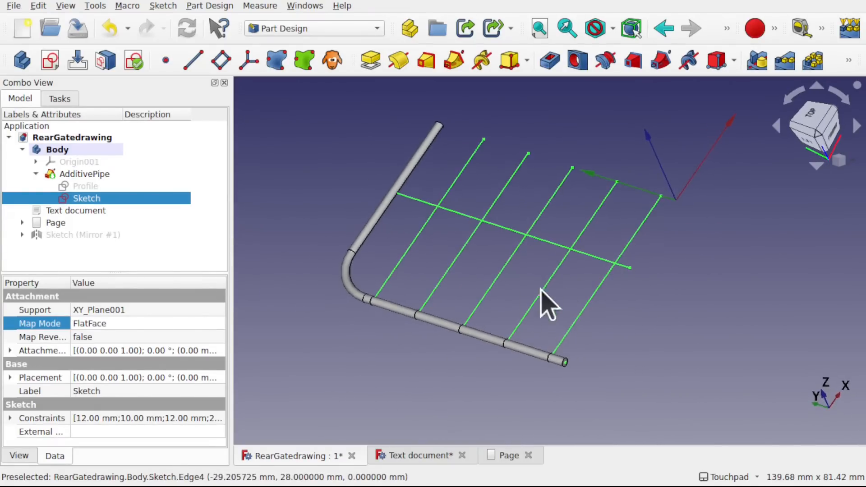
click(647, 336)
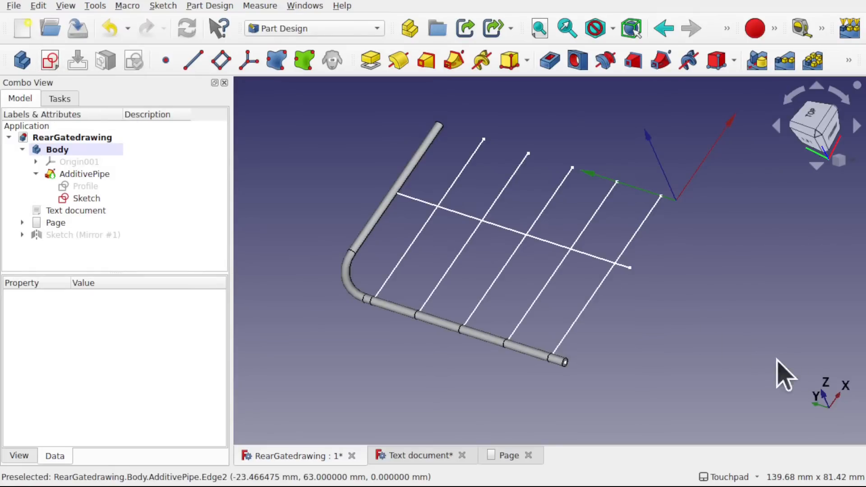
alt+drag(777, 359, 689, 342)
shift+drag(689, 342, 541, 351)
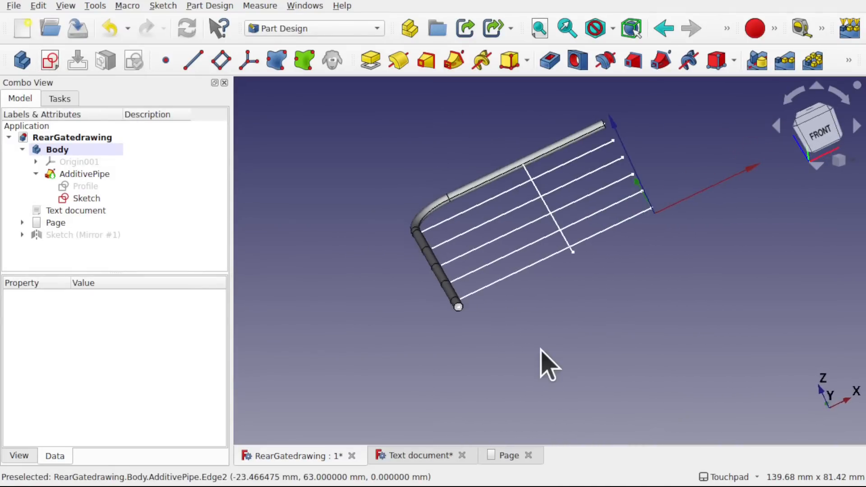
alt+drag(817, 368, 575, 276)
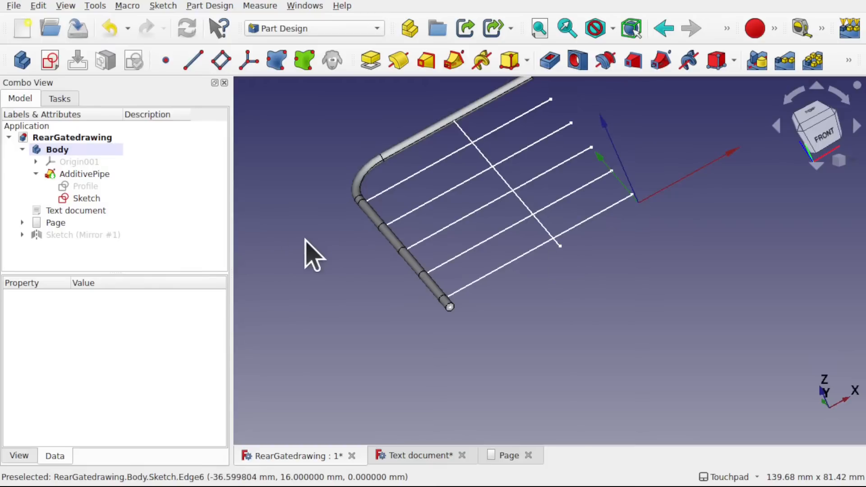
- Create a new sketch in the Body on the XZ base plane
click(49, 60)
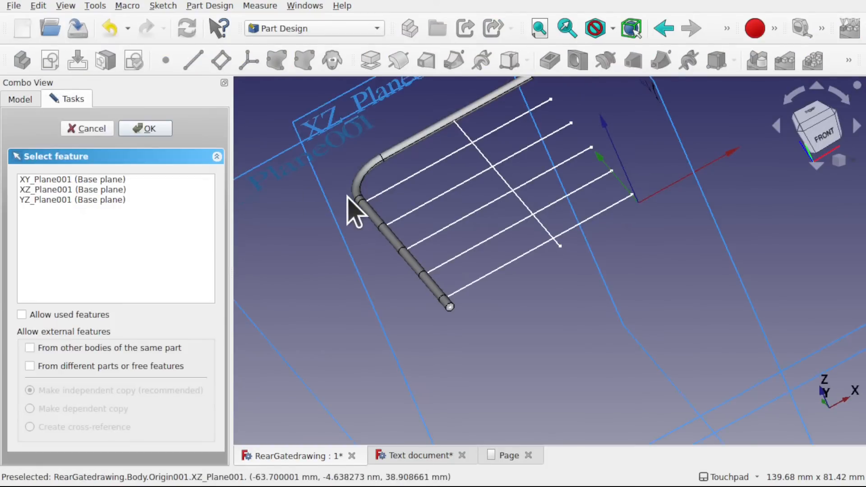
scroll(354, 209, down, 5)
click(337, 151)
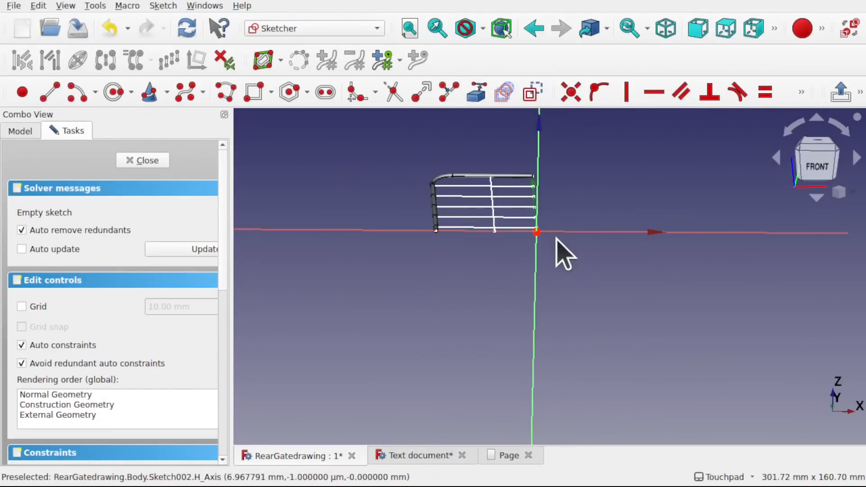
- Draw a circle about 6.4 mm in diameter centred on the sketch origin
scroll(554, 236, up, 1)
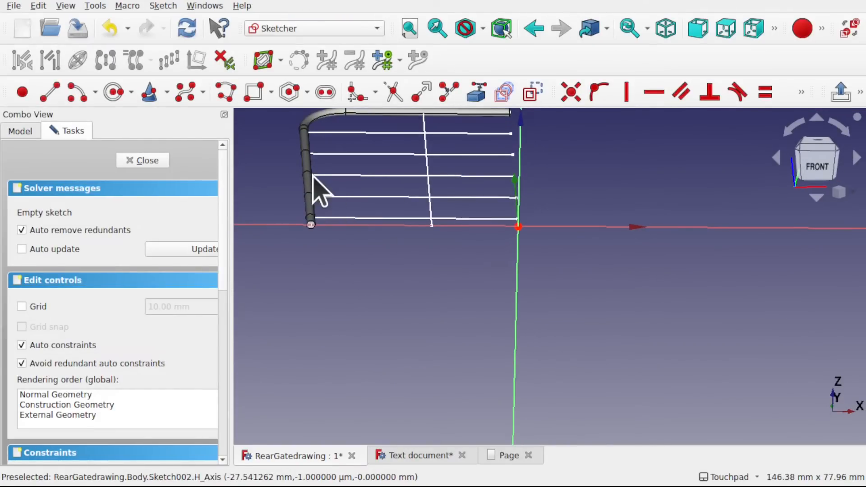
click(116, 93)
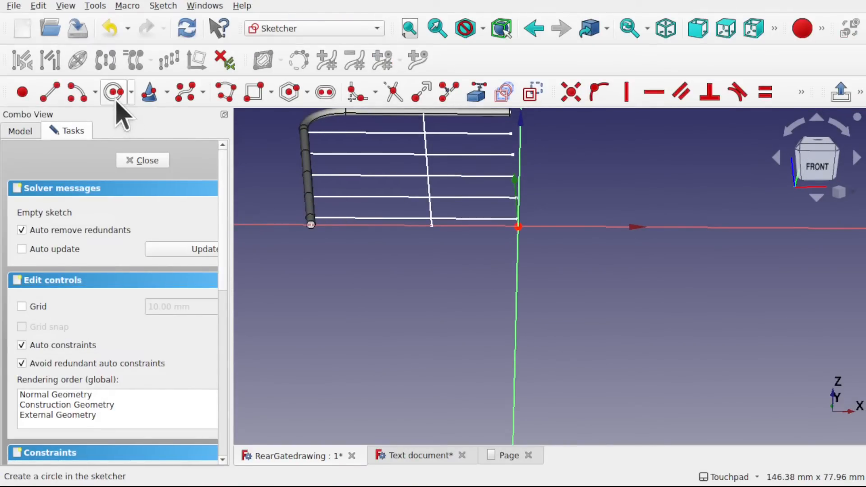
click(518, 227)
click(530, 232)
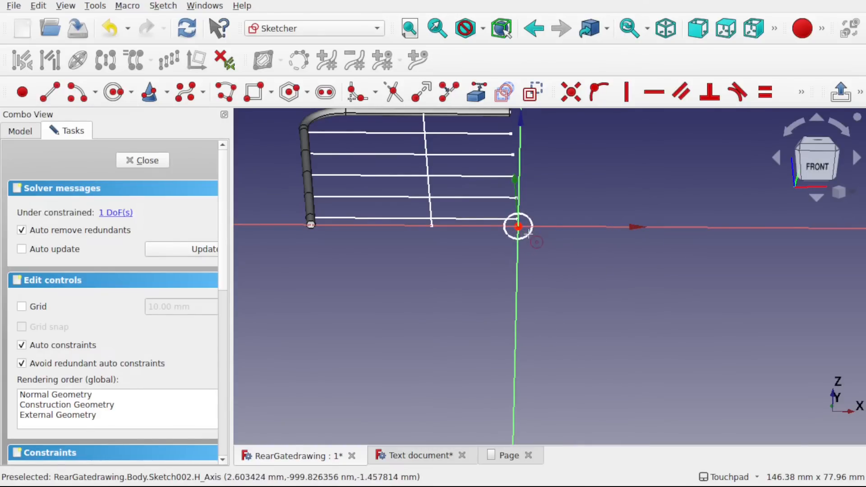
right_click(526, 233)
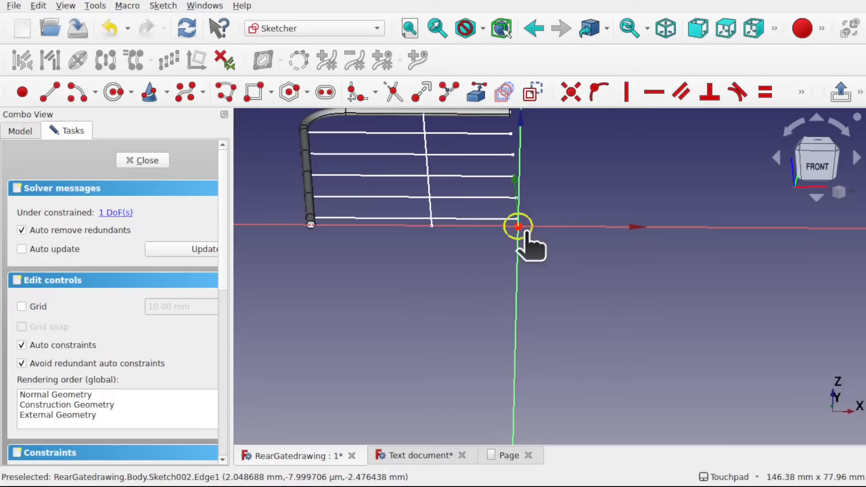
- Constrain the circle's diameter to 2 mm and close the sketch
click(525, 233)
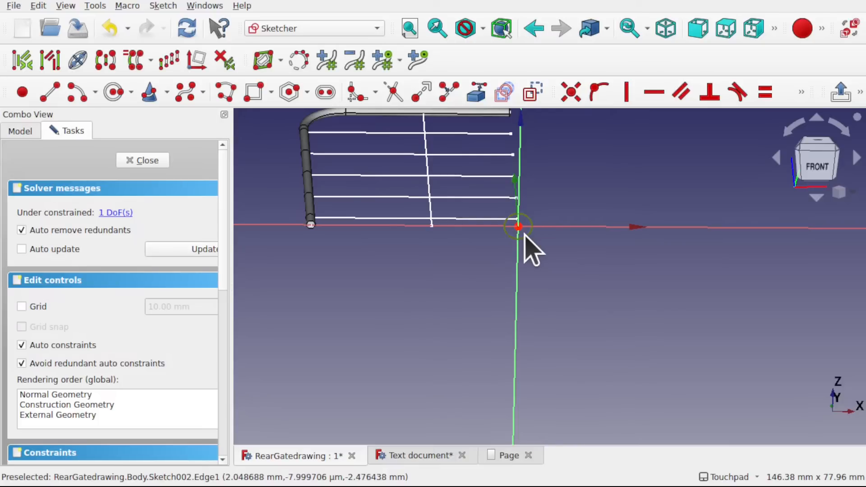
click(802, 93)
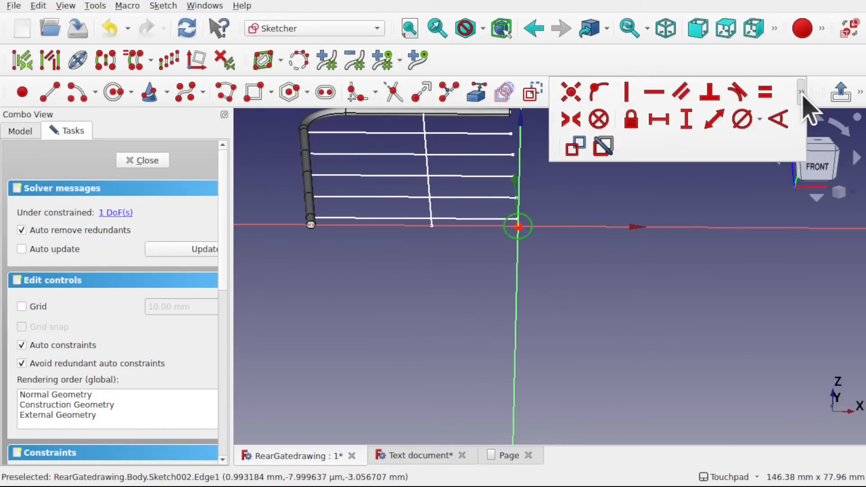
click(742, 120)
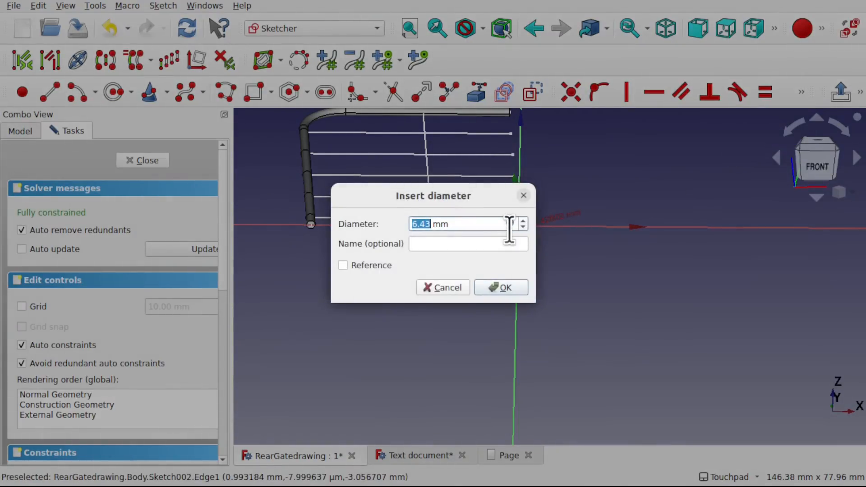
key(Return)
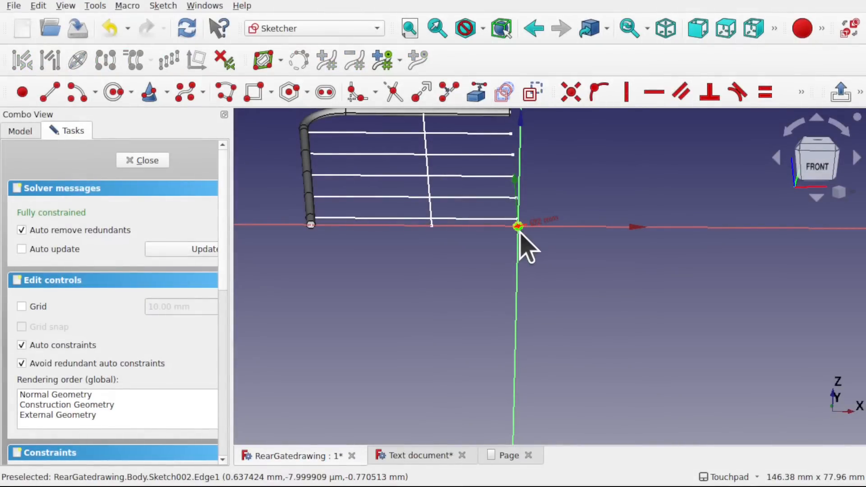
scroll(518, 231, up, 2)
scroll(518, 231, down, 1)
shift+middle_drag(462, 255, 522, 270)
click(142, 160)
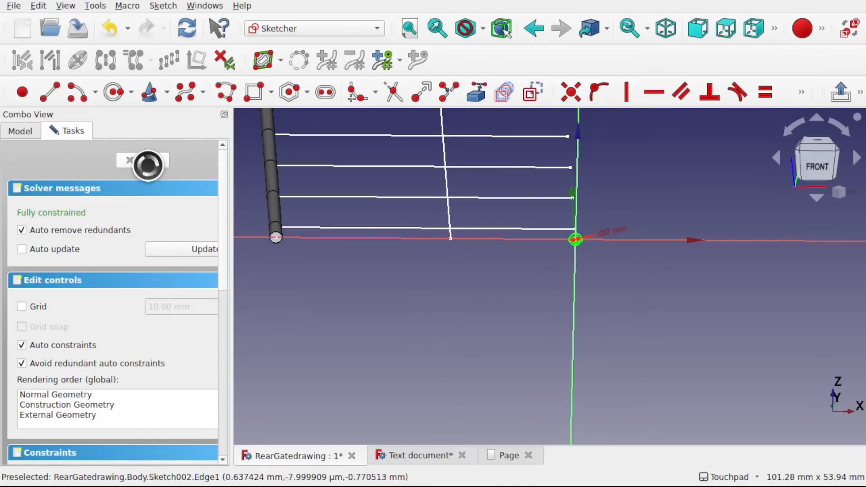
- Reattach Sketch002 from the XZ plane to the free lower end vertex of the inner upright line, using the Translate origin mode
scroll(501, 223, up, 2)
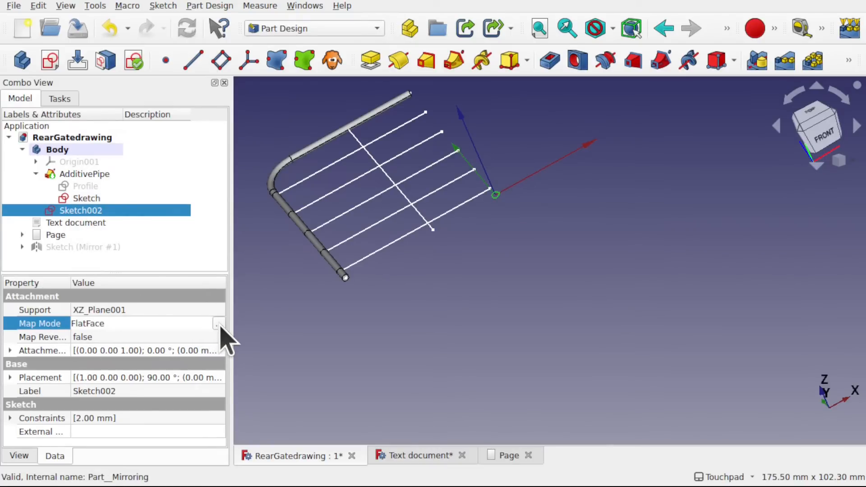
click(218, 324)
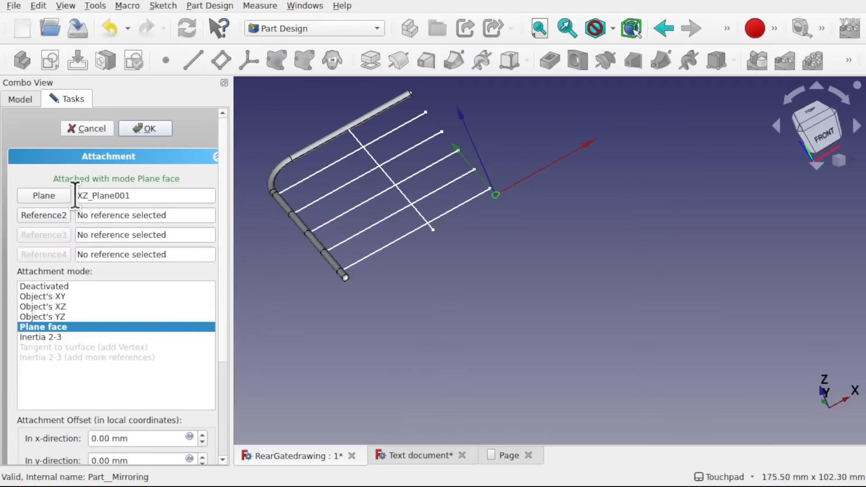
double_click(153, 195)
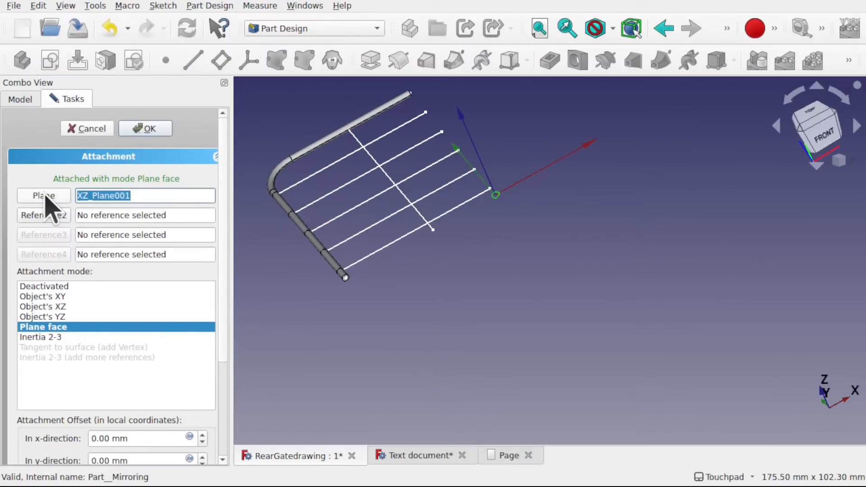
key(BackSpace)
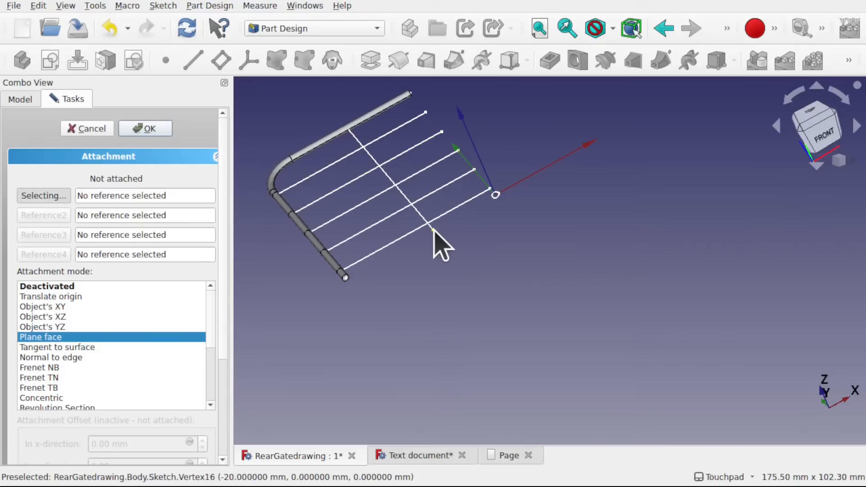
click(433, 230)
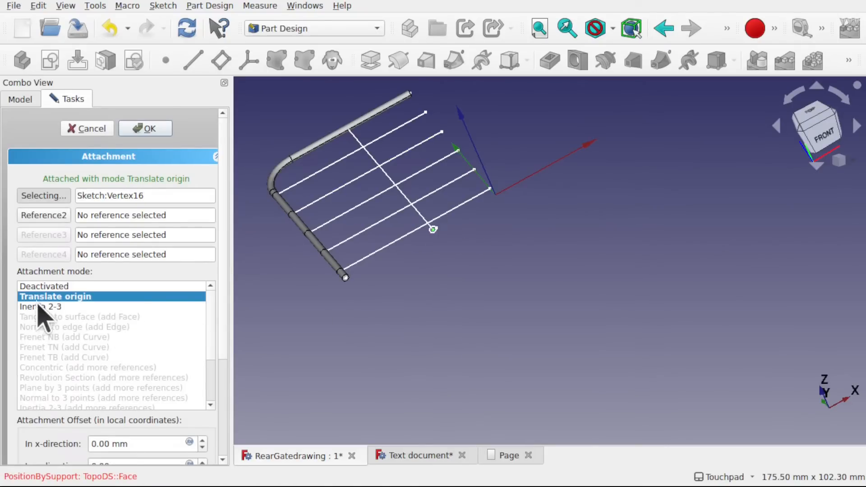
click(143, 129)
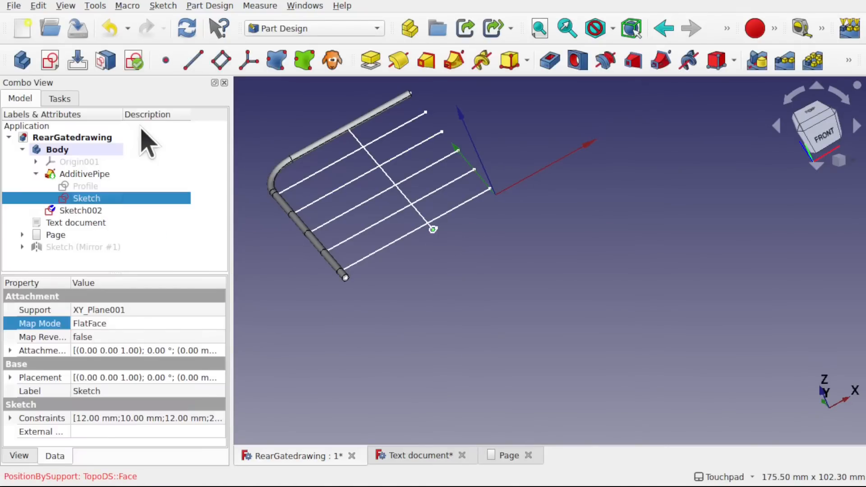
click(451, 262)
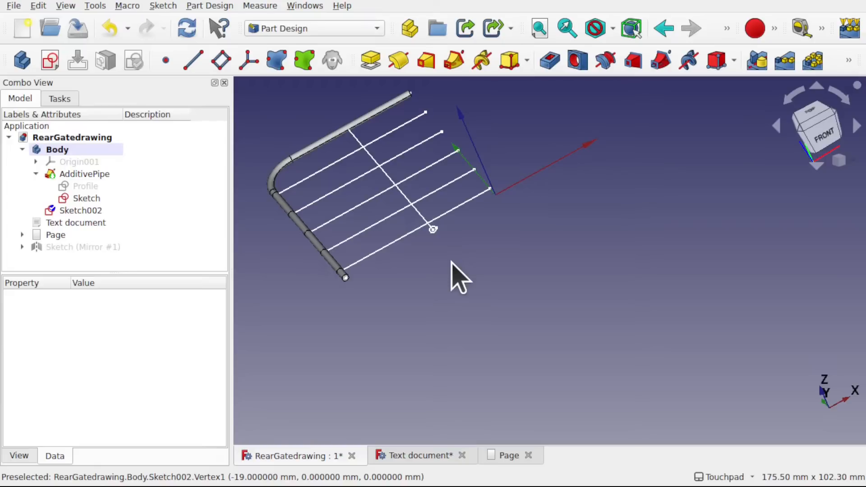
- Create an additive pipe from Sketch002, swept along the inner upright line of the half-gate path sketch
click(432, 231)
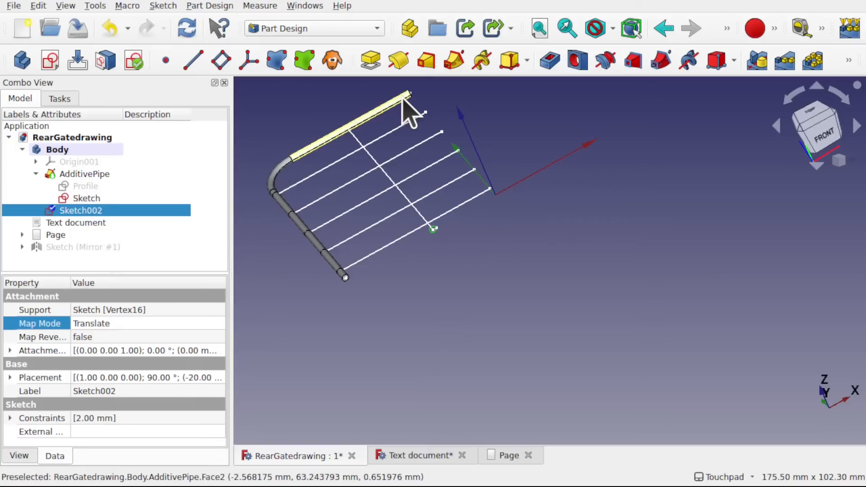
click(454, 60)
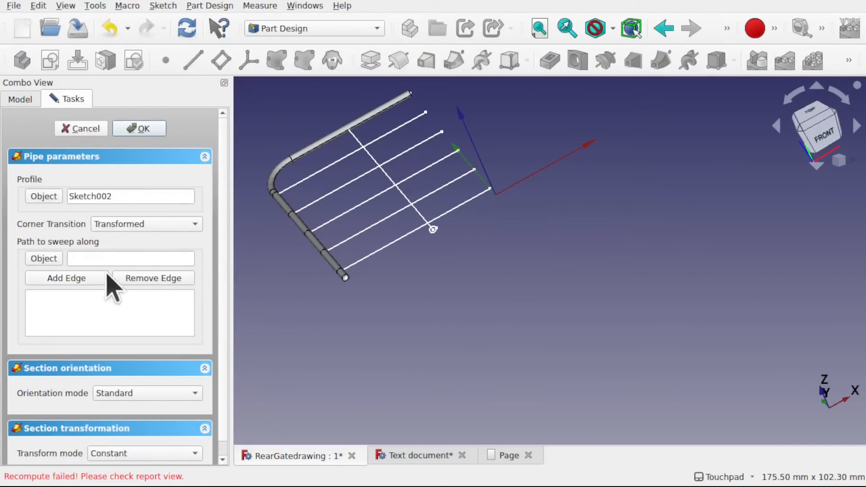
click(74, 284)
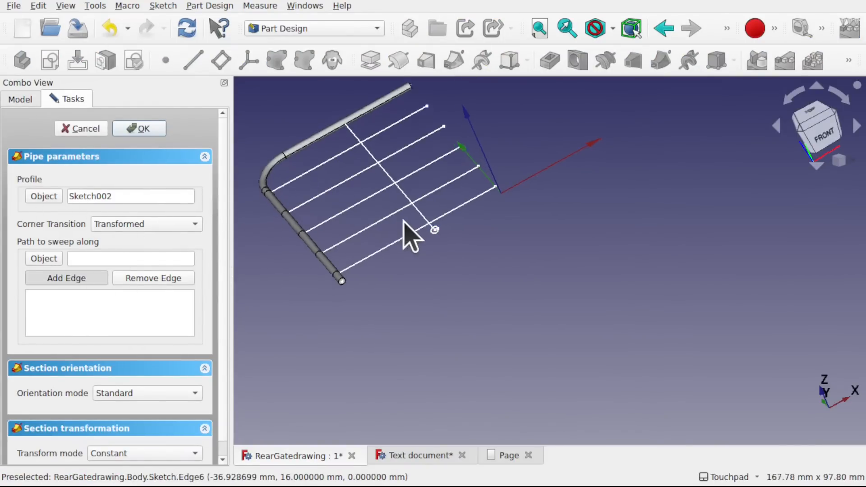
scroll(405, 222, up, 3)
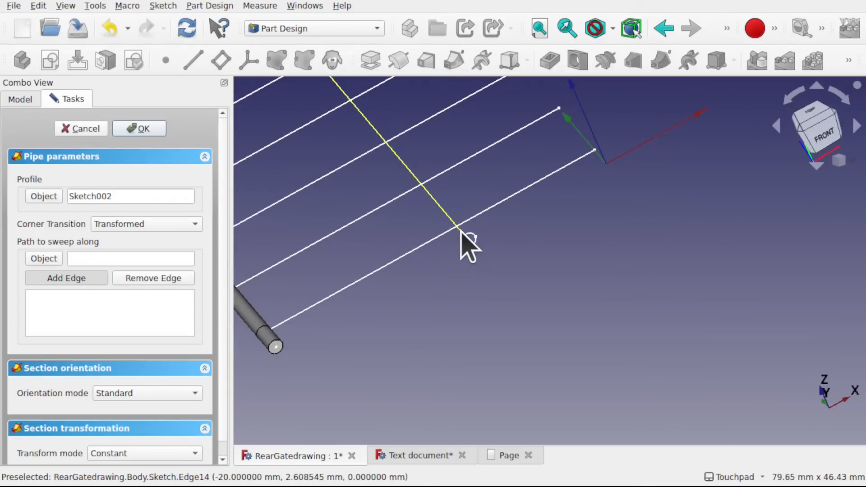
click(462, 230)
scroll(388, 249, down, 3)
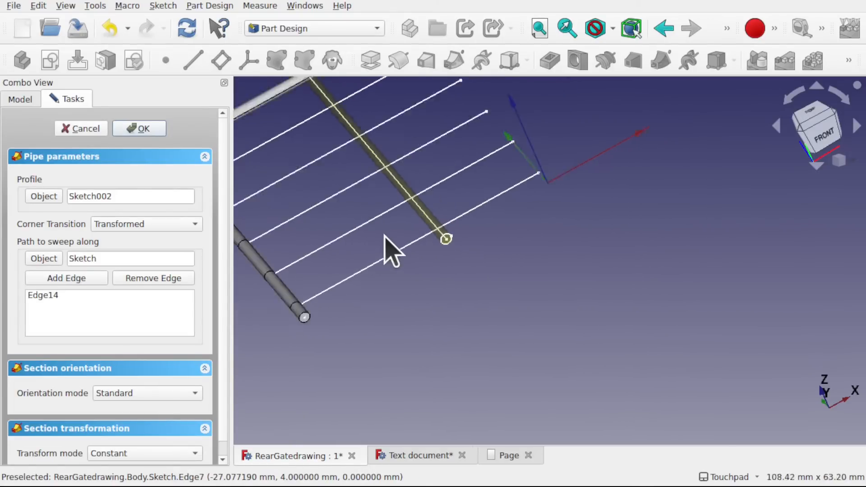
shift+middle_drag(402, 267, 417, 284)
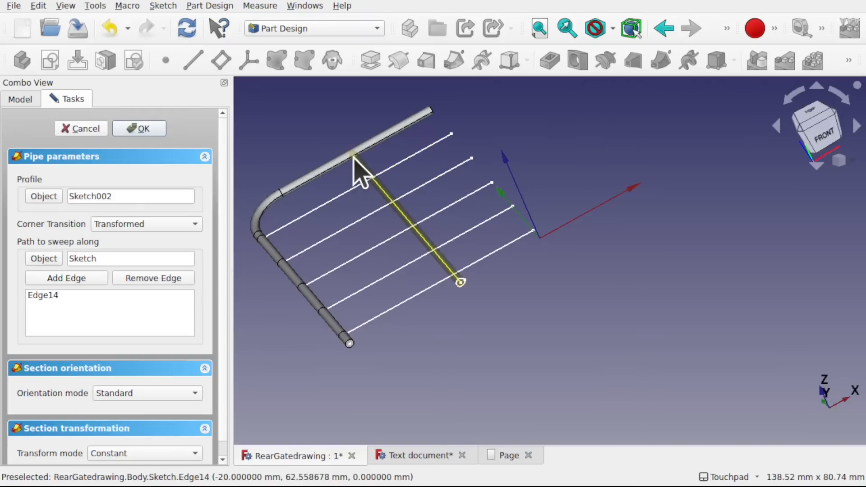
shift+drag(355, 161, 401, 217)
shift+middle_drag(278, 108, 324, 175)
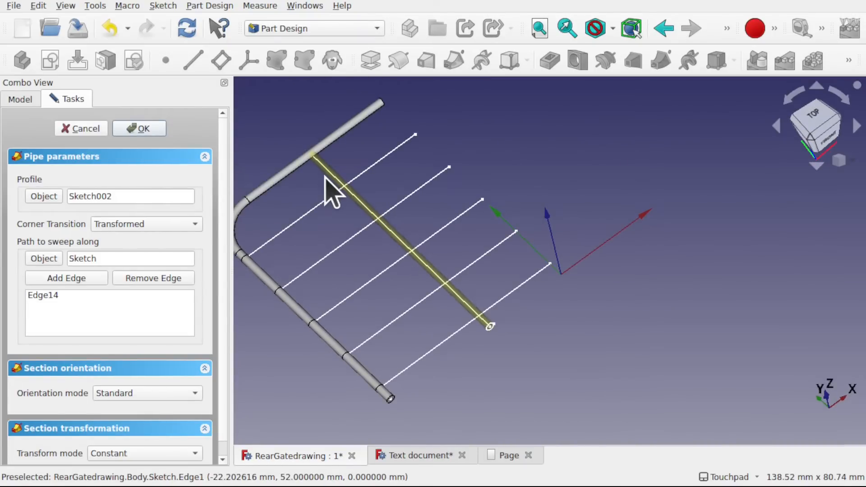
click(141, 130)
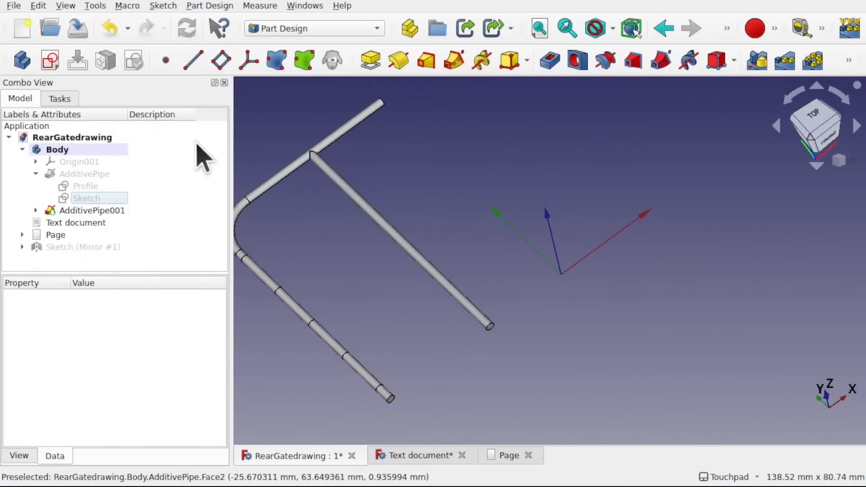
- Examine the new upright pipe and its joint with the top rail from several angles
shift+drag(367, 235, 358, 198)
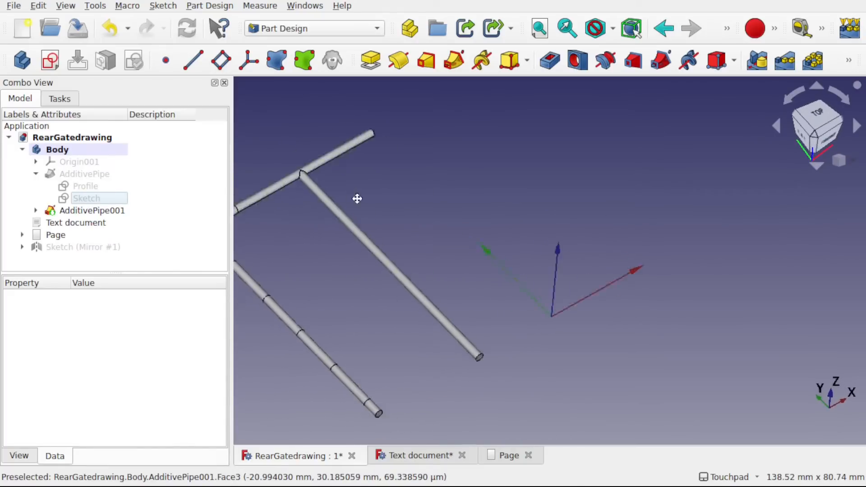
shift+middle_drag(357, 199, 426, 230)
scroll(360, 211, up, 6)
shift+drag(360, 211, 437, 244)
scroll(398, 257, down, 1)
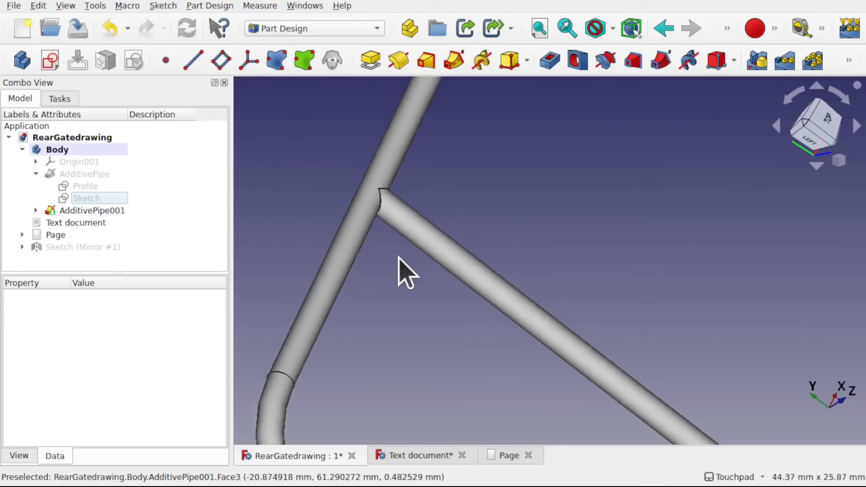
scroll(398, 257, down, 6)
shift+middle_drag(488, 318, 419, 280)
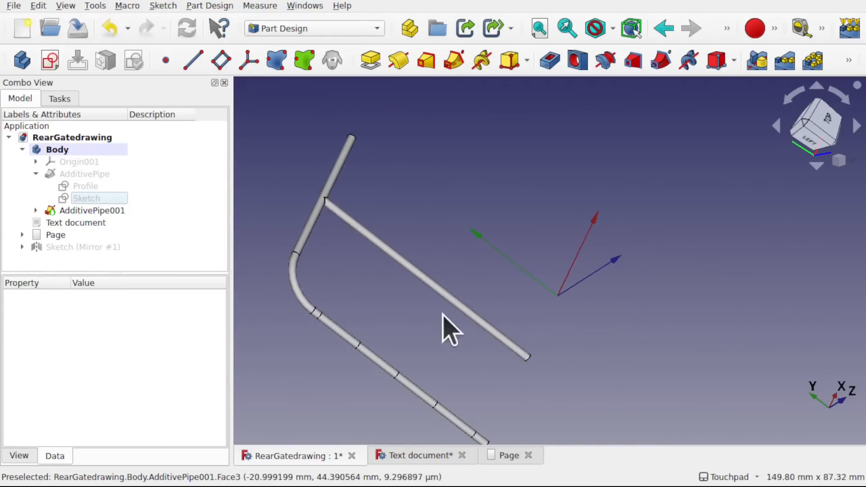
shift+drag(442, 315, 340, 282)
scroll(415, 315, down, 3)
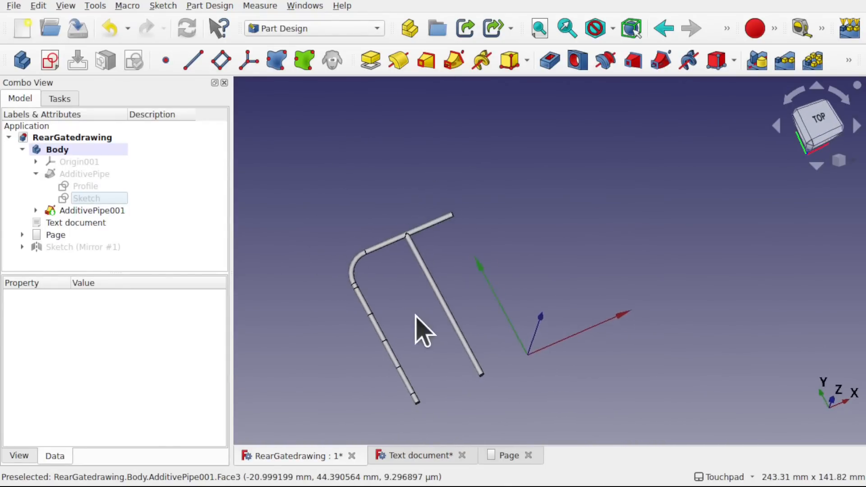
shift+middle_drag(416, 309, 406, 278)
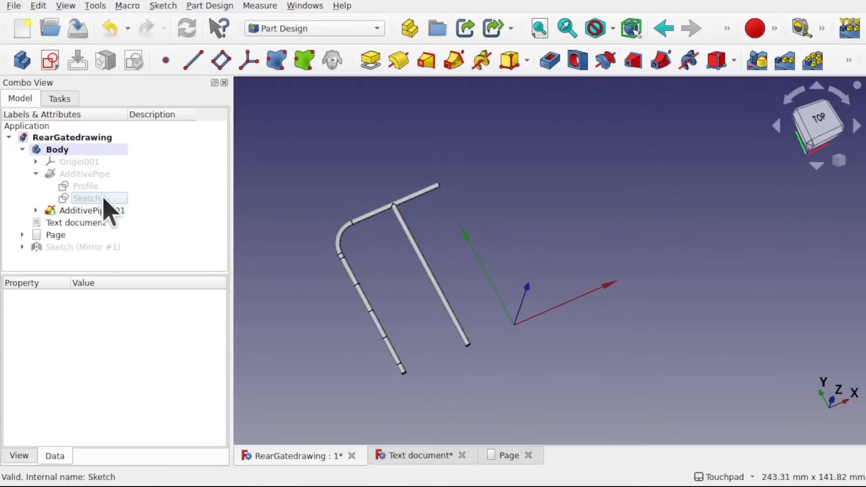
- Show the half-gate path sketch again so its horizontal bar lines can be used alongside the upright pipe
click(96, 202)
key(space)
key(space)
key(space)
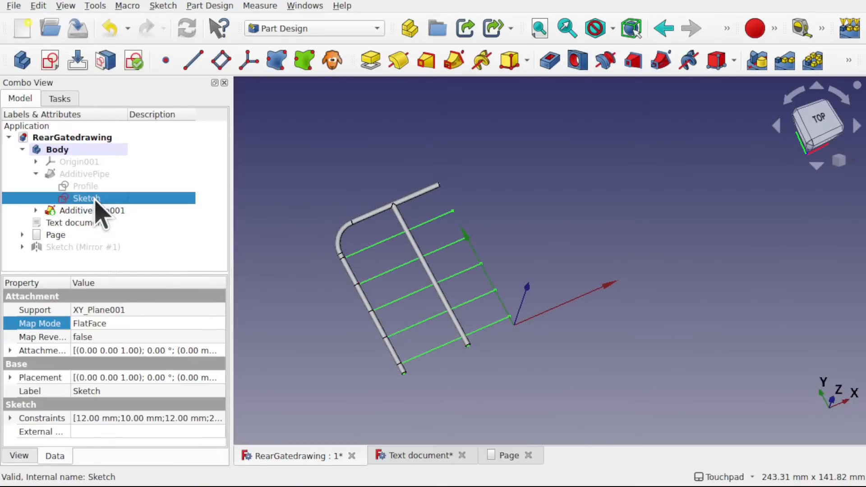
key(space)
key(space)
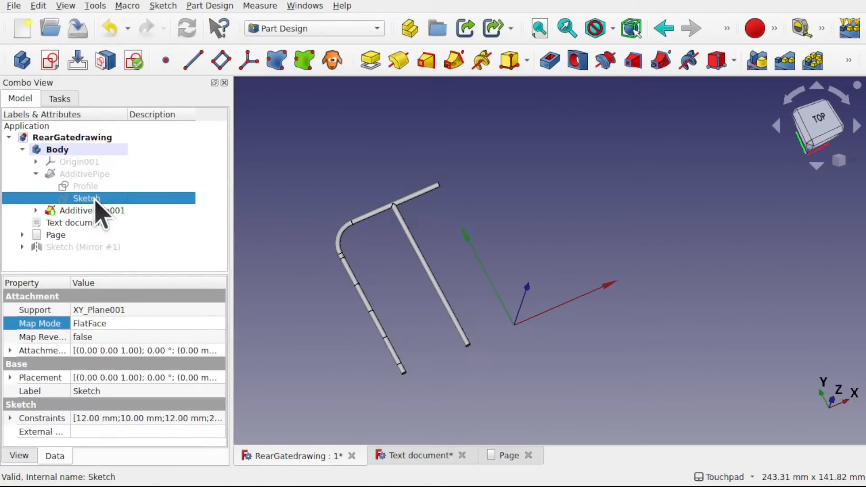
click(356, 333)
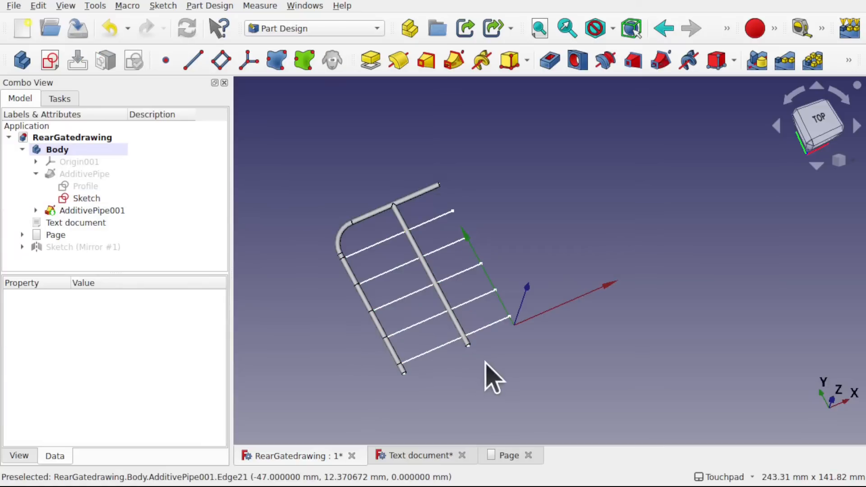
- Inspect the open ends of the five remaining horizontal bar lines from the front and the side
alt+middle_drag(486, 362, 439, 333)
alt+middle_drag(463, 305, 363, 338)
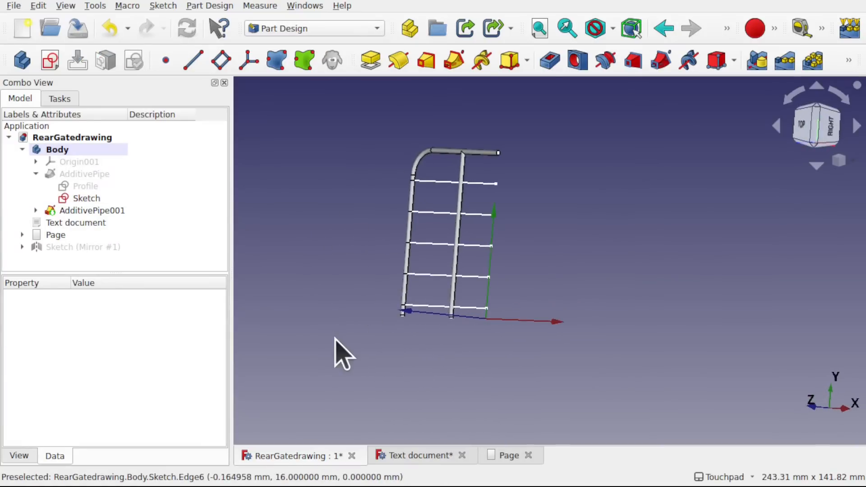
alt+middle_drag(478, 347, 303, 270)
scroll(490, 310, up, 2)
scroll(495, 326, up, 2)
alt+middle_drag(495, 325, 625, 363)
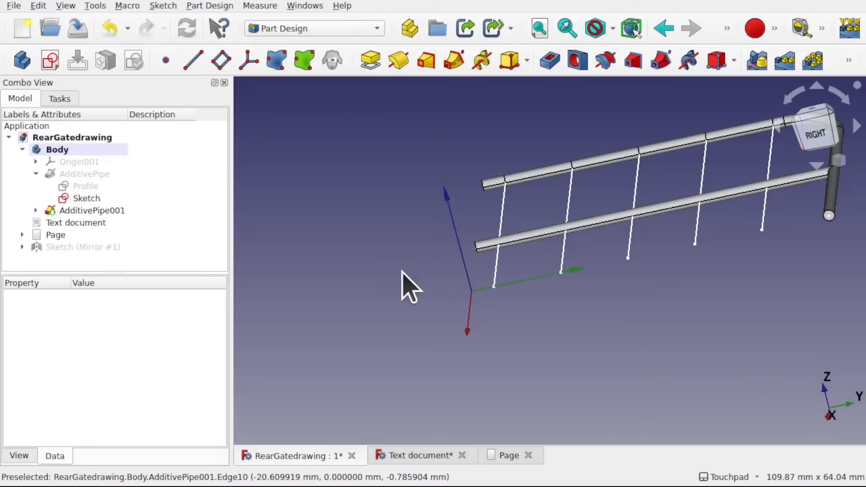
alt+middle_drag(408, 287, 451, 248)
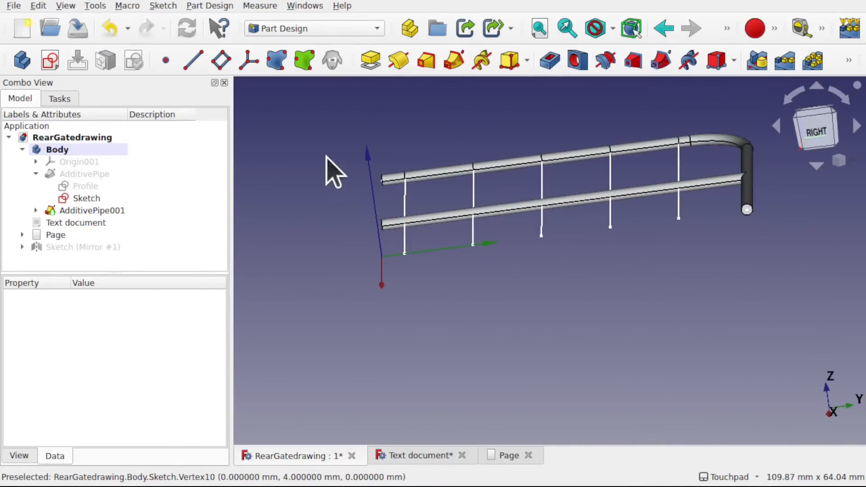
- Create a sketch on YZ_Plane001 and draw a circle about 4.3 mm in diameter centred on the origin
click(54, 63)
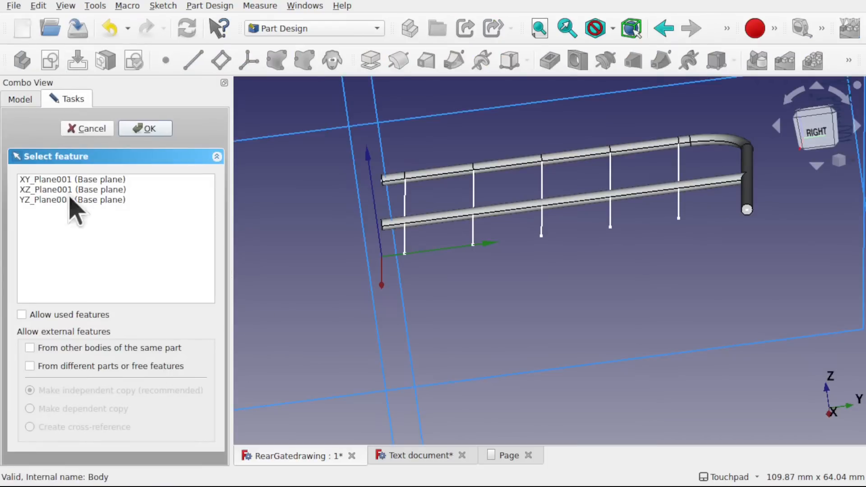
click(43, 200)
click(145, 128)
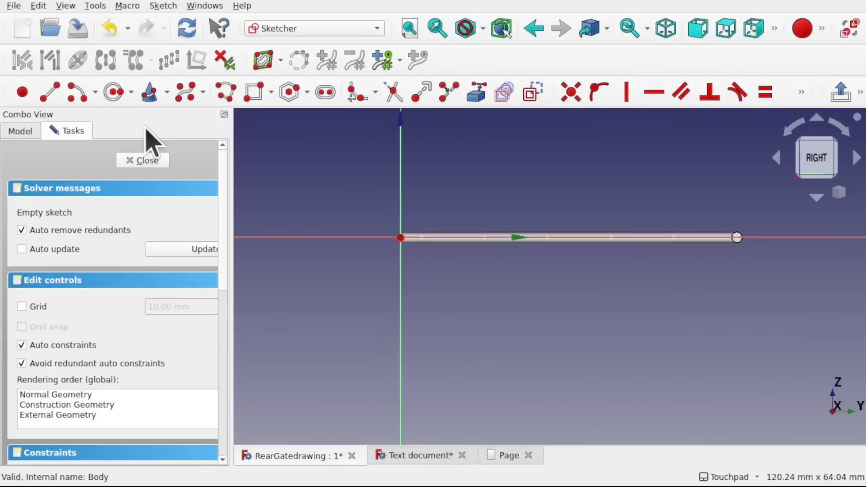
mouse_move(462, 240)
alt+middle_down()
mouse_move(464, 309)
mouse_move(466, 297)
alt+middle_up()
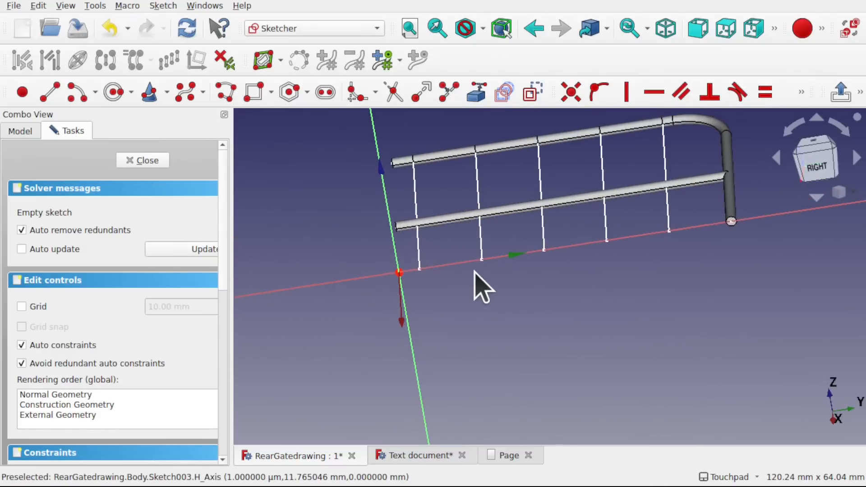
scroll(476, 280, up, 2)
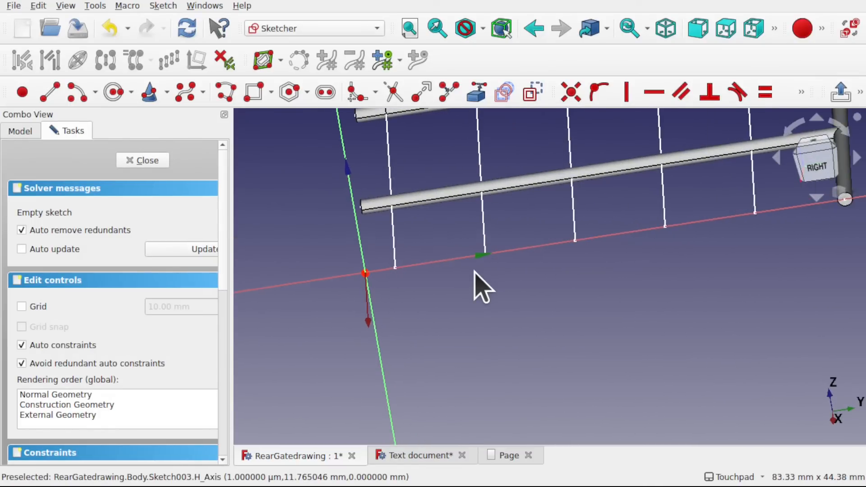
click(114, 94)
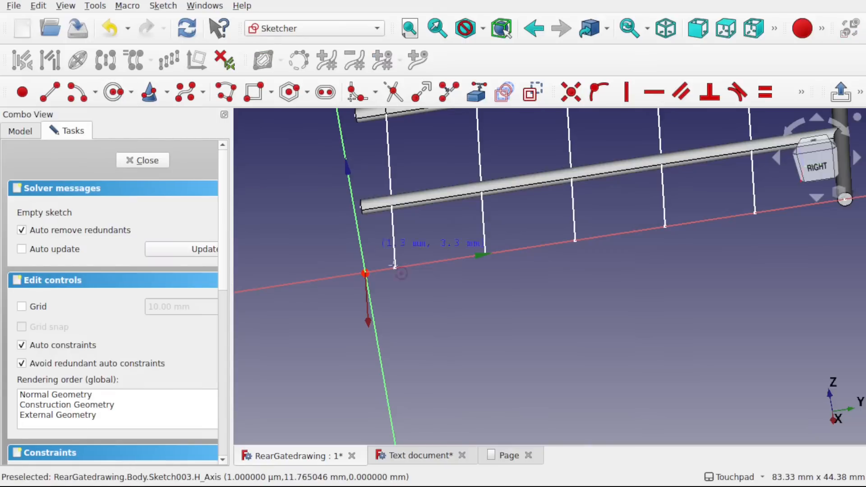
click(365, 273)
click(379, 280)
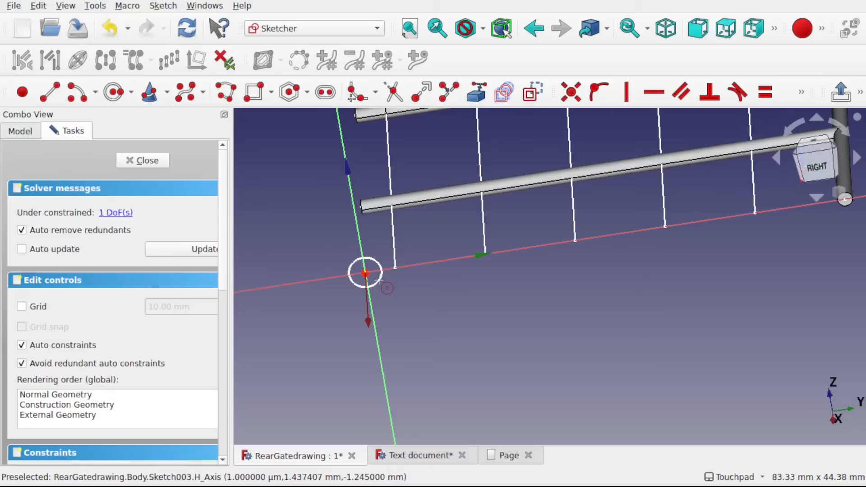
key(Escape)
- Constrain the circle's diameter to 1 mm and close the sketch
click(377, 284)
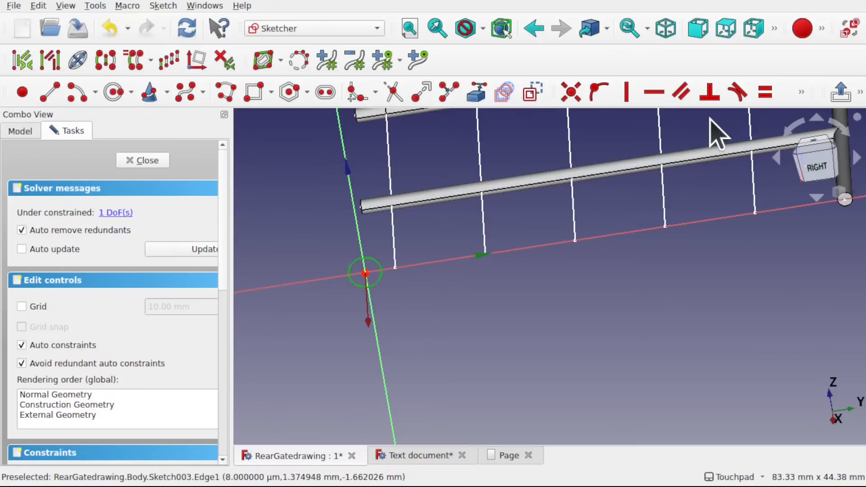
click(800, 90)
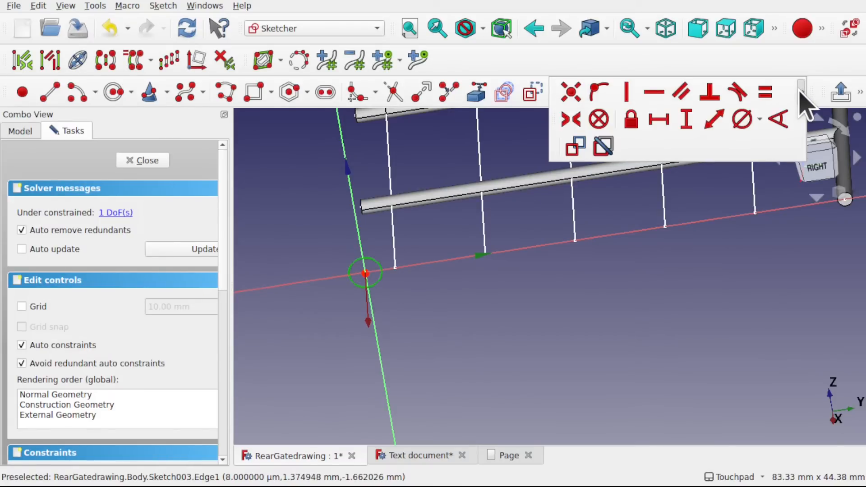
click(742, 119)
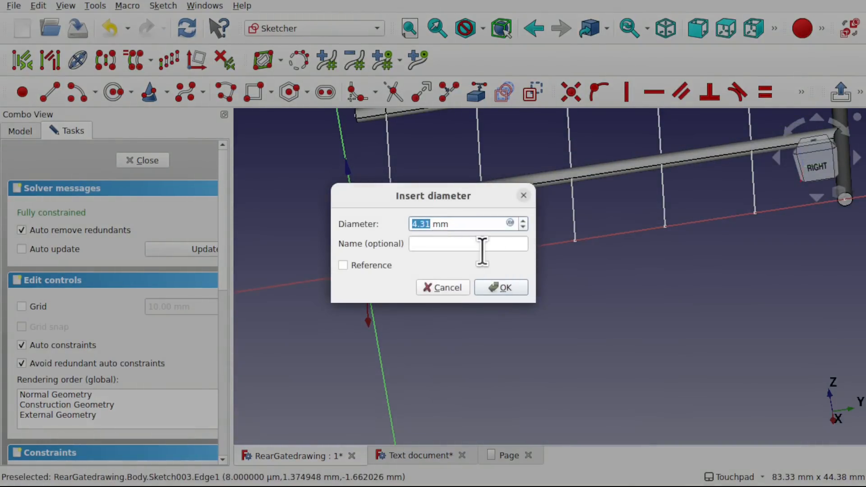
text(1)
key(Return)
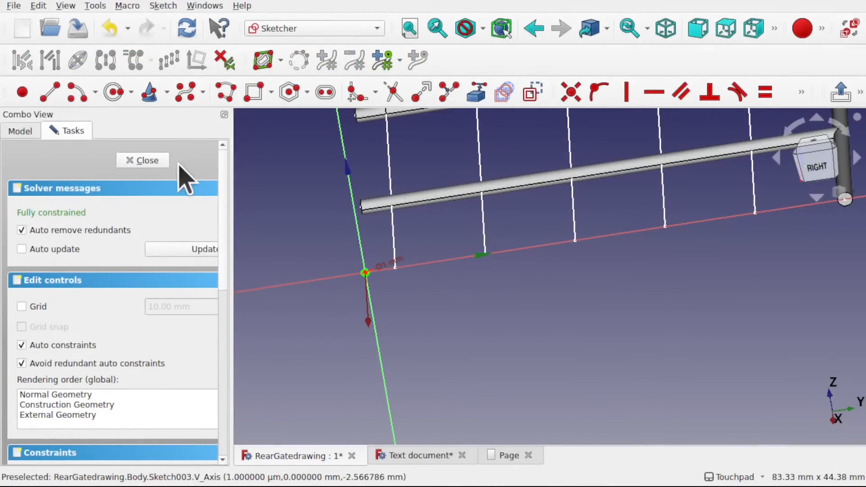
click(148, 160)
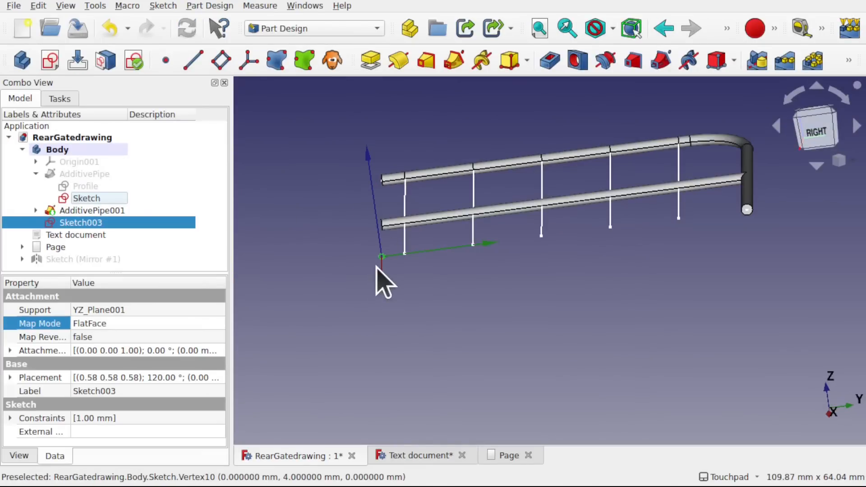
scroll(377, 267, up, 5)
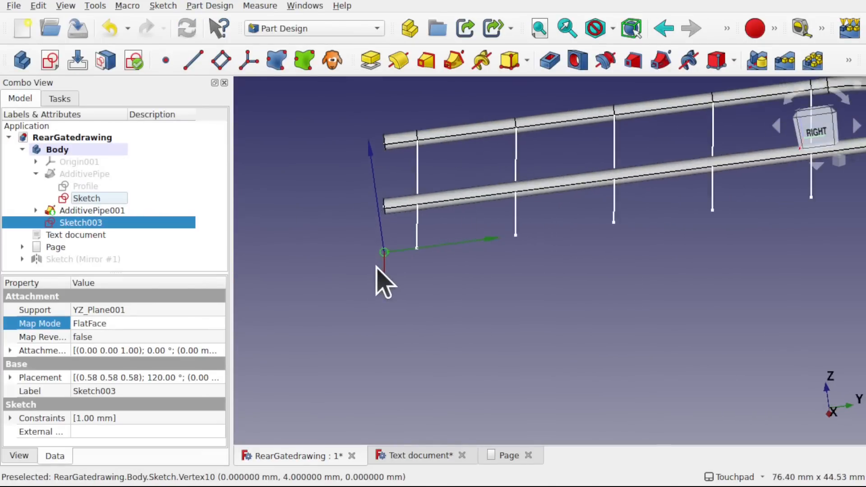
click(408, 270)
click(390, 247)
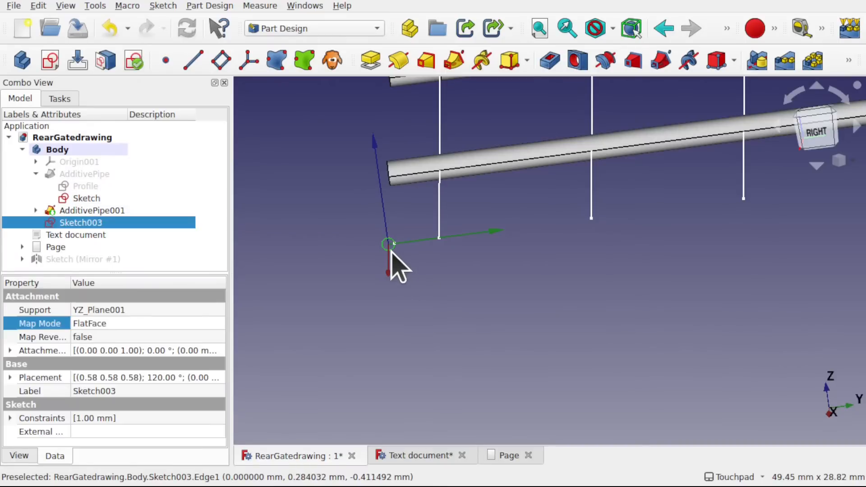
click(454, 61)
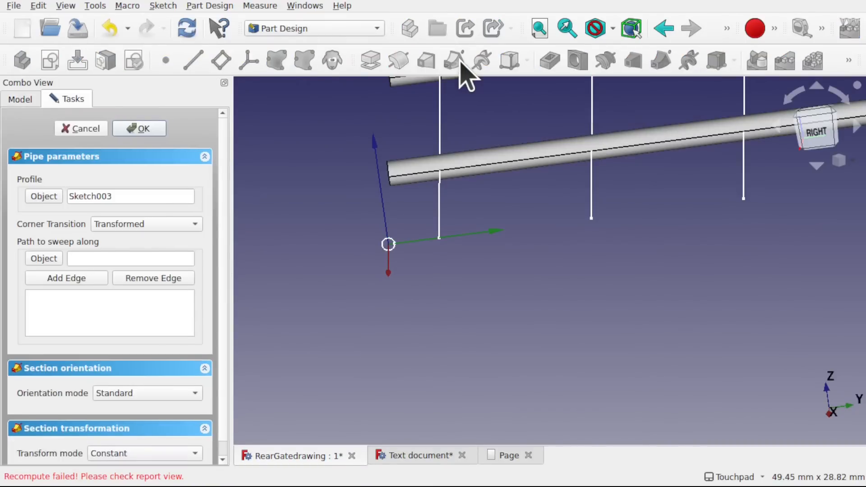
click(80, 129)
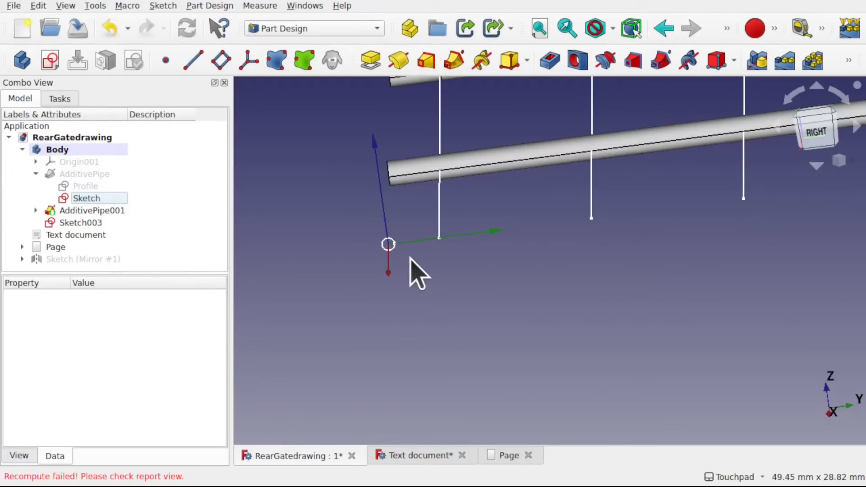
click(389, 245)
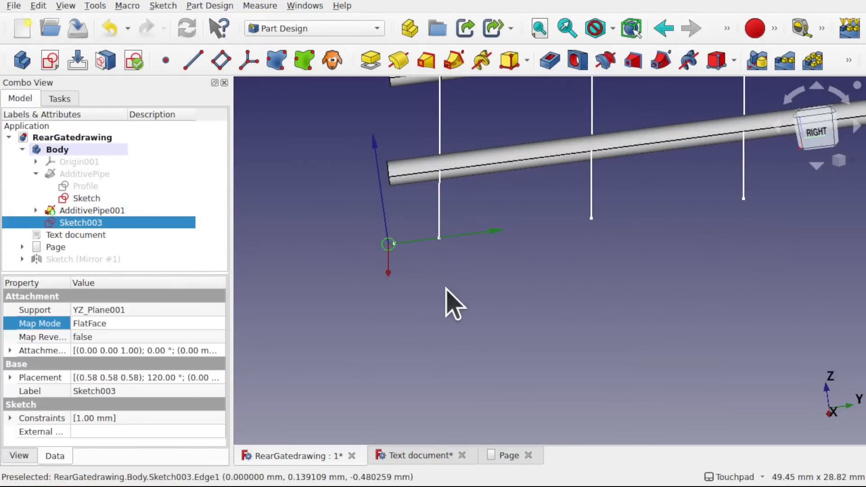
click(367, 272)
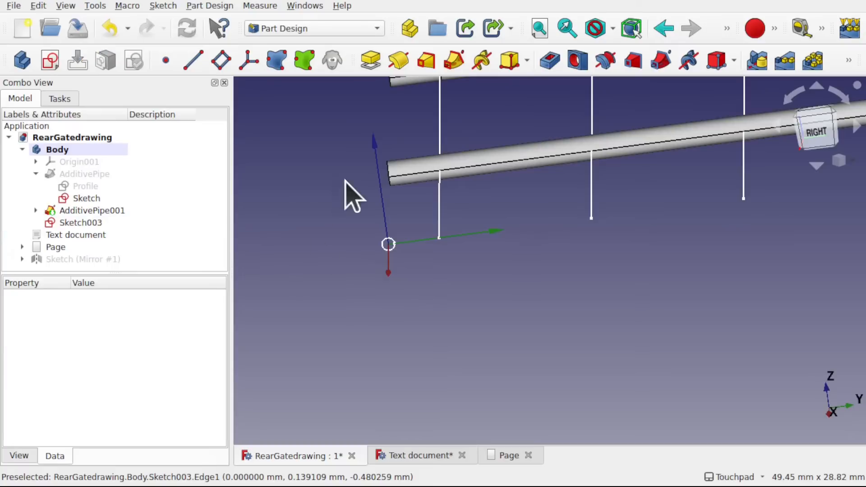
- Create an additive pipe from Sketch003, swept along Edge7 of the half-gate path sketch, the bar line nearest the origin
click(389, 246)
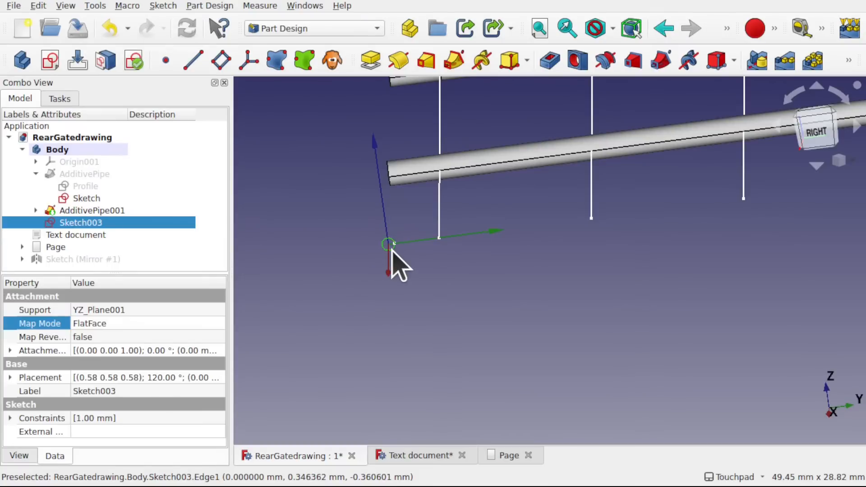
click(453, 66)
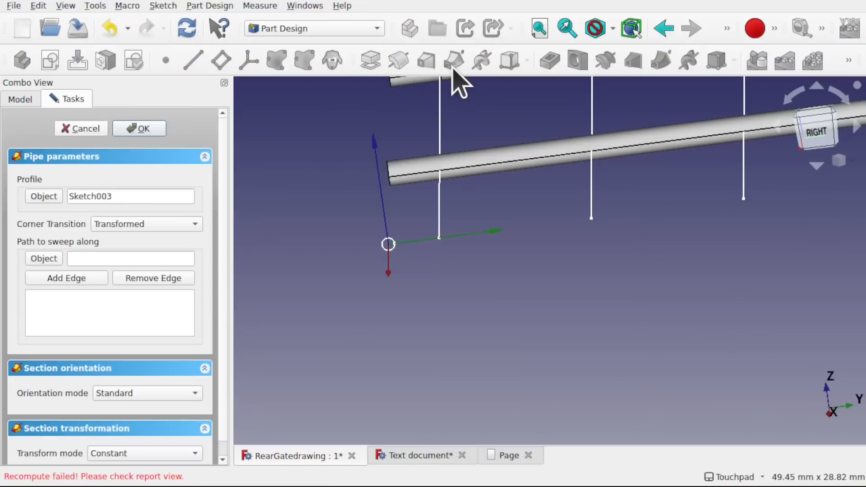
click(76, 282)
click(439, 214)
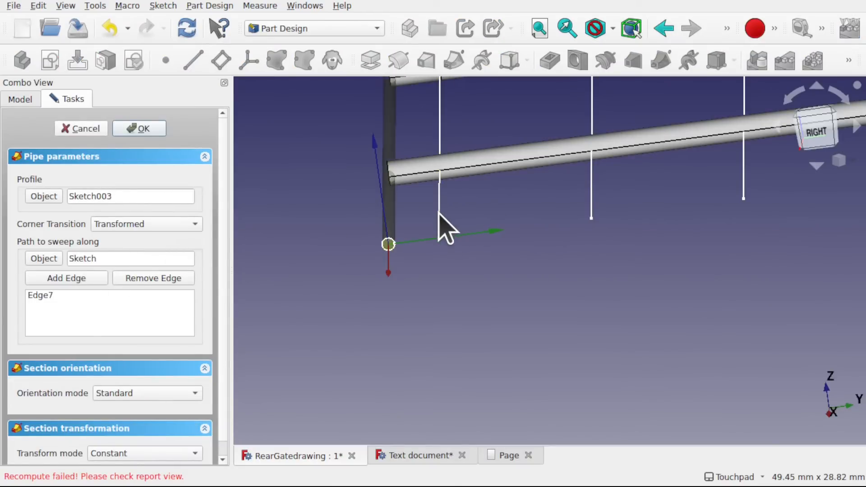
mouse_move(465, 164)
shift+mouse_down()
mouse_move(508, 130)
mouse_move(452, 186)
shift+mouse_up()
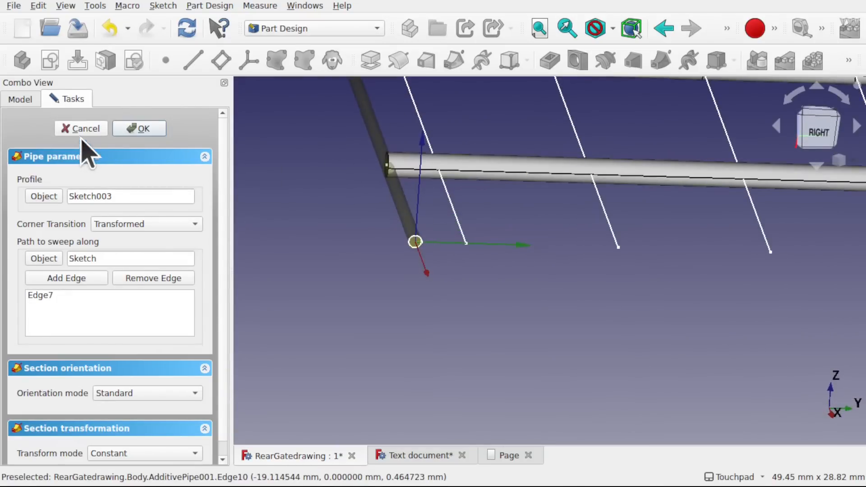
mouse_move(426, 194)
shift+mouse_down()
mouse_move(286, 178)
mouse_move(427, 199)
shift+mouse_up()
click(140, 129)
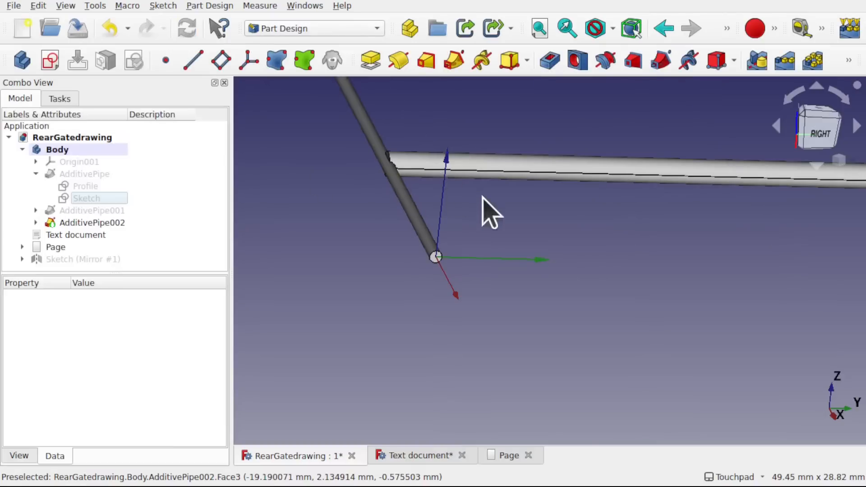
- Inspect the new thin bar pipe on the frame and show the half-gate path sketch again
scroll(450, 208, down, 5)
shift+drag(451, 210, 430, 238)
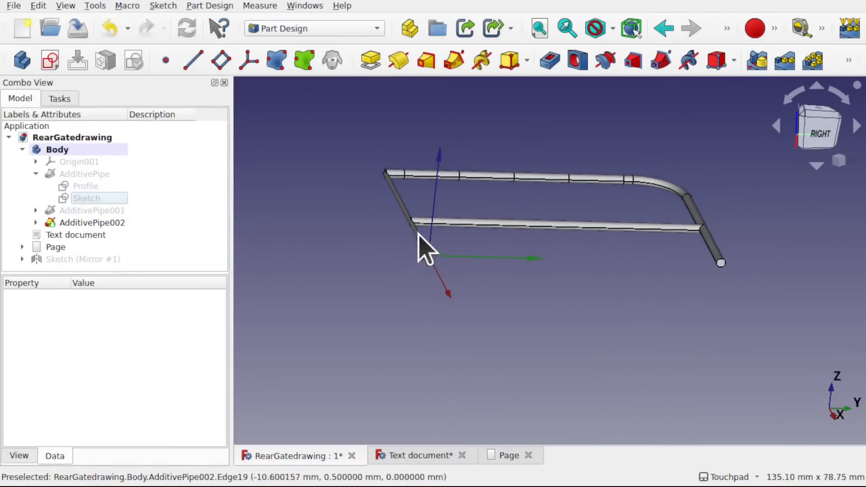
mouse_move(394, 189)
shift+mouse_down()
mouse_move(417, 216)
mouse_move(404, 217)
shift+mouse_up()
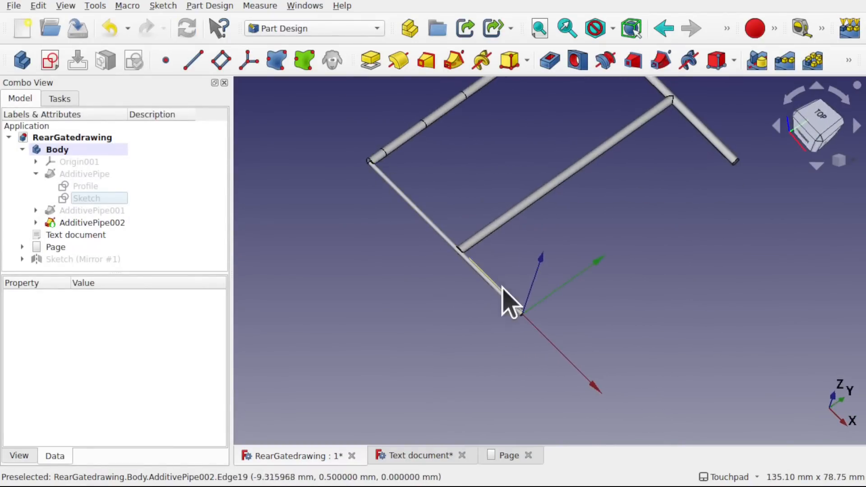
shift+drag(497, 288, 441, 263)
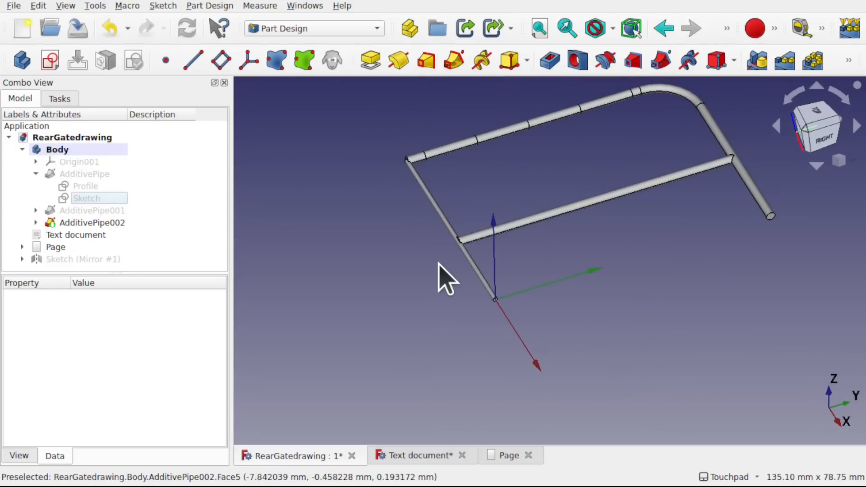
click(86, 199)
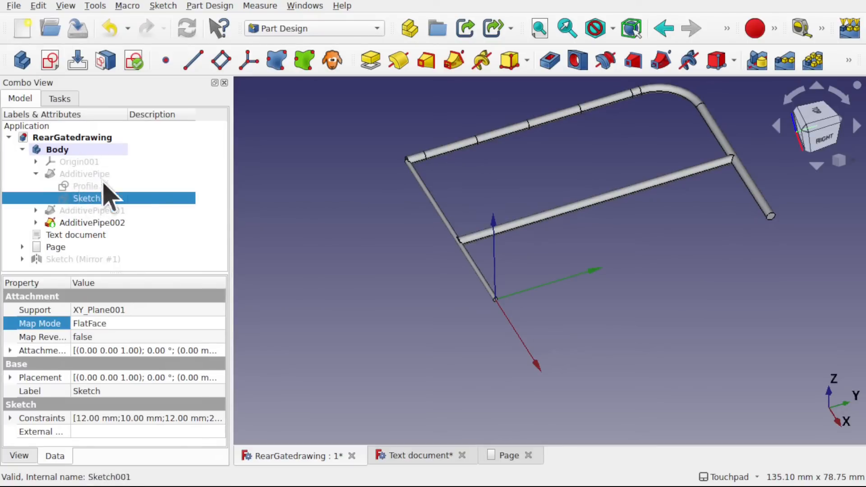
key(space)
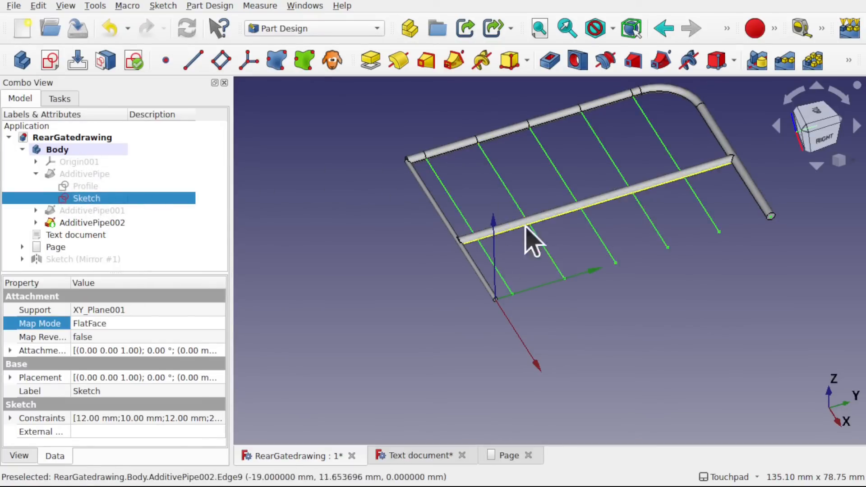
shift+middle_drag(570, 254, 499, 286)
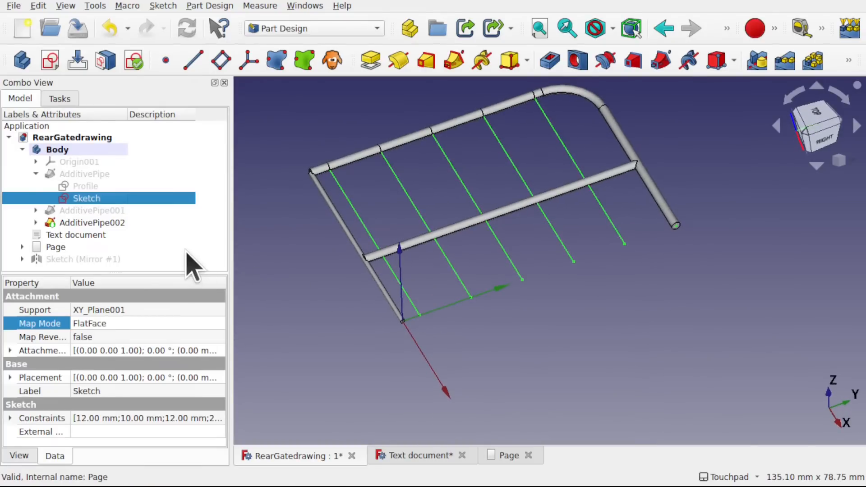
- Delete the thin bar pipe AdditivePipe002 and undo that deletion
click(123, 225)
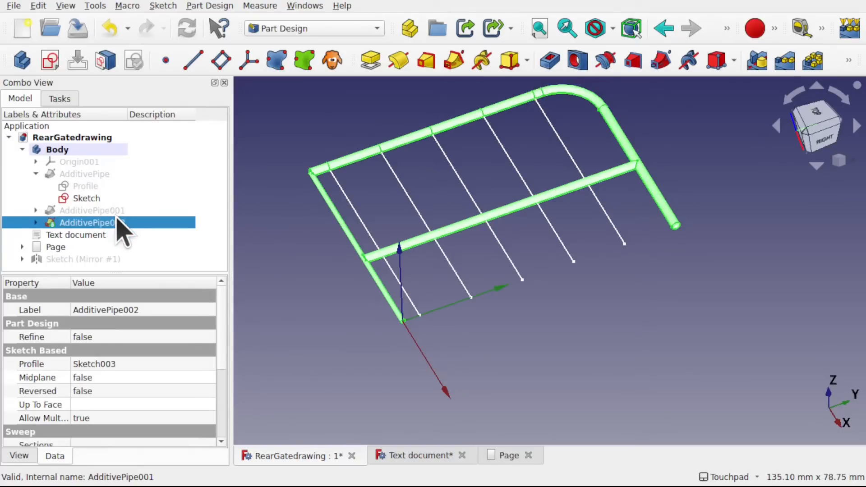
key(Delete)
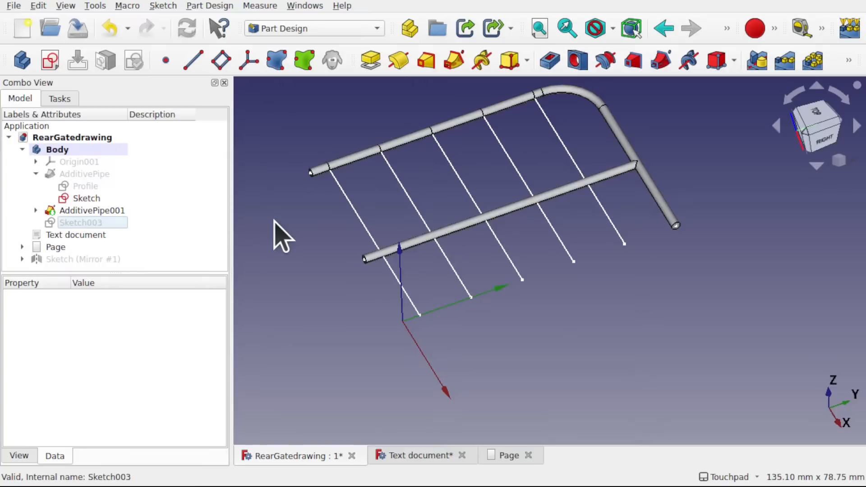
key(ctrl+z)
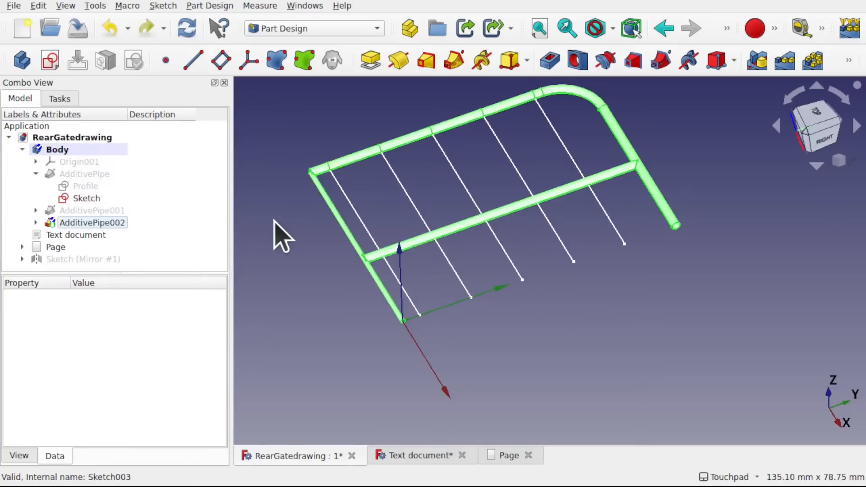
- Examine the Sketch Based and Sweep properties of AdditivePipe002 and list its child sketches
click(111, 221)
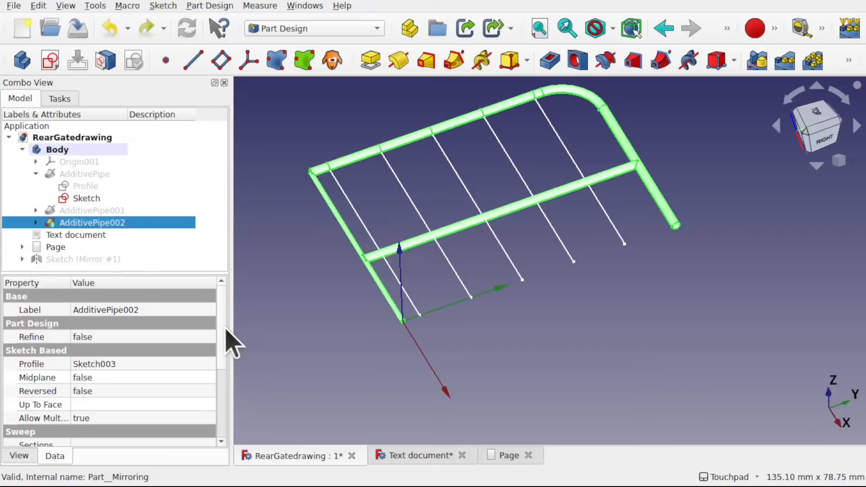
mouse_move(222, 325)
mouse_down()
mouse_move(222, 380)
mouse_move(223, 339)
mouse_up()
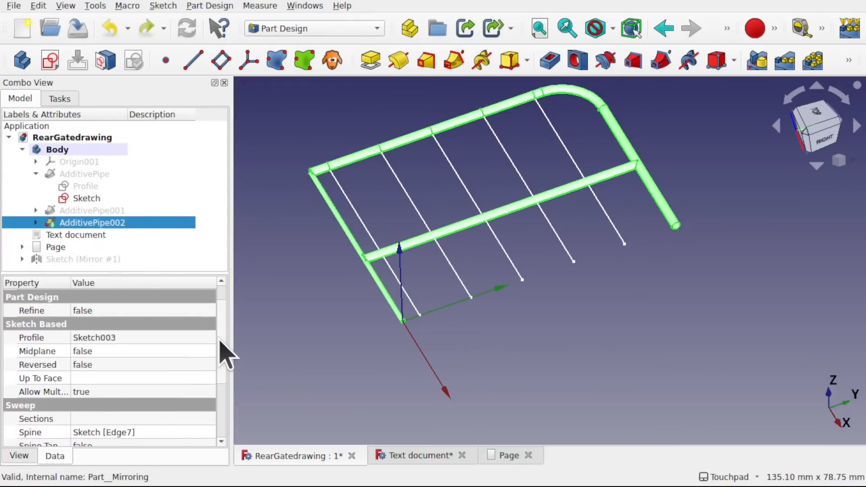
click(136, 342)
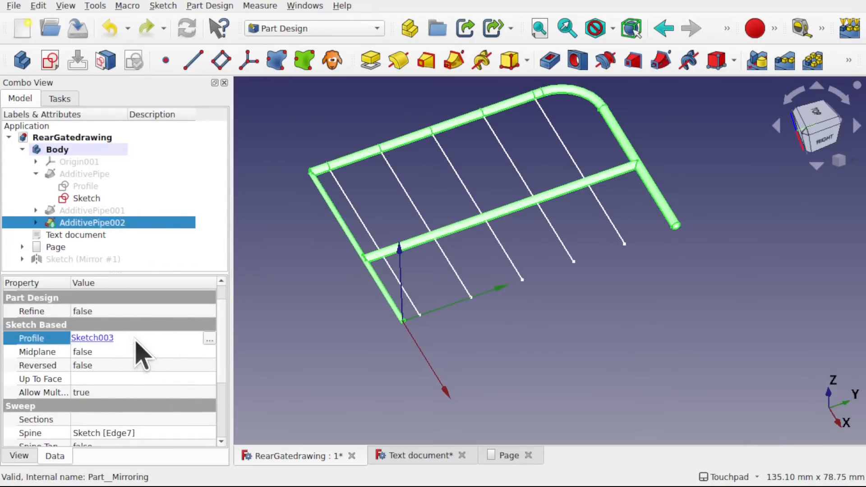
click(36, 222)
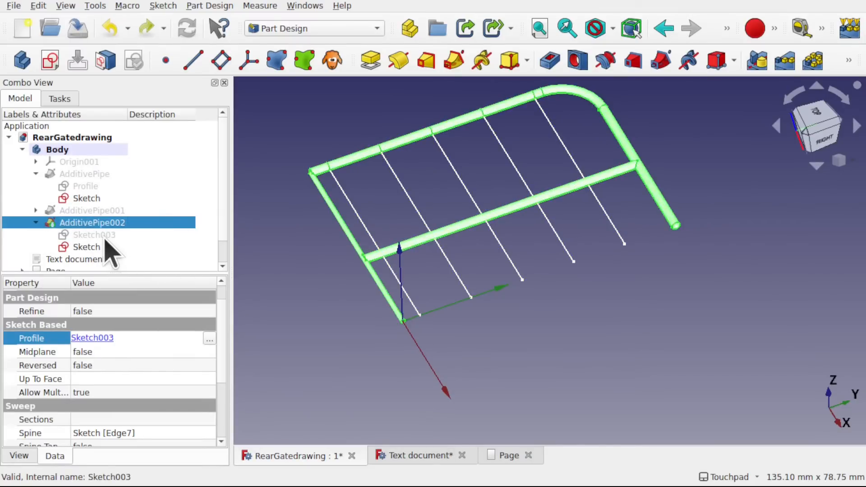
- Reattach profile Sketch003 from YZ_Plane001 to Vertex10 of the path sketch, the lower end of the bar line nearest the origin, with Translate origin mode
click(124, 237)
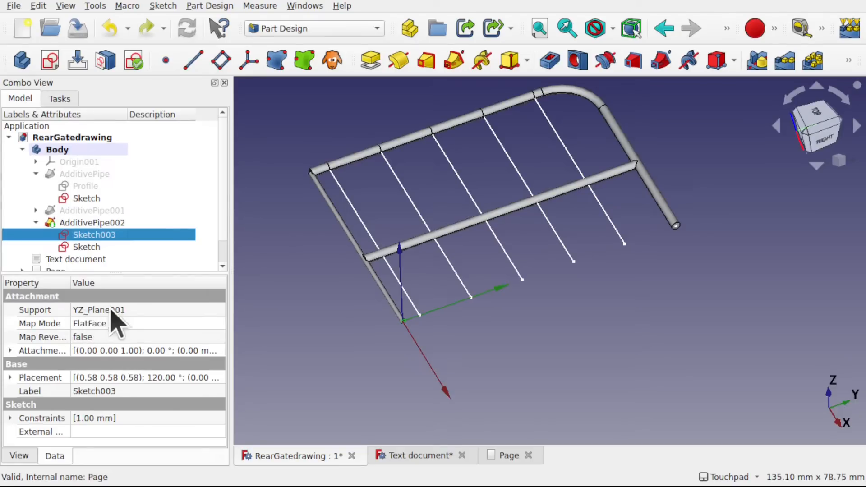
click(146, 324)
click(219, 324)
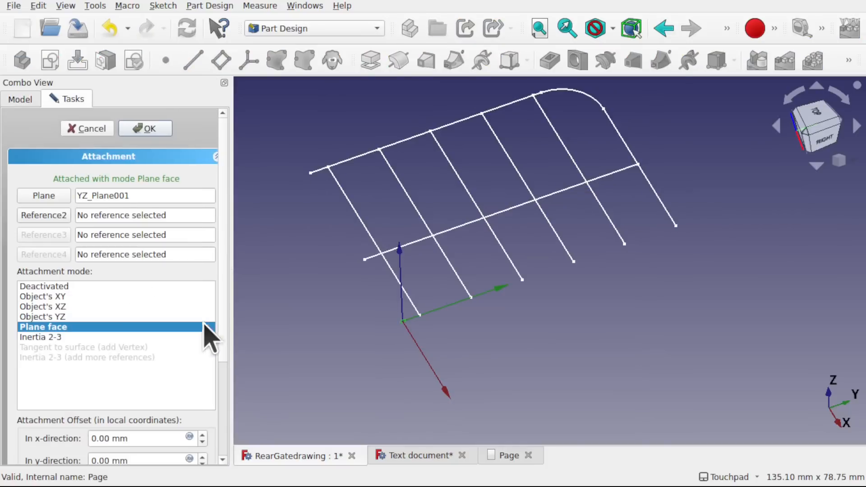
drag(131, 196, 1, 199)
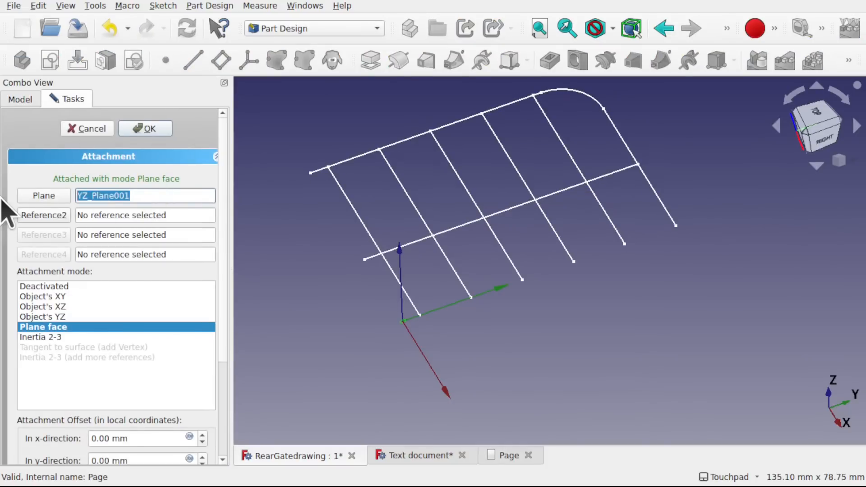
key(BackSpace)
click(43, 196)
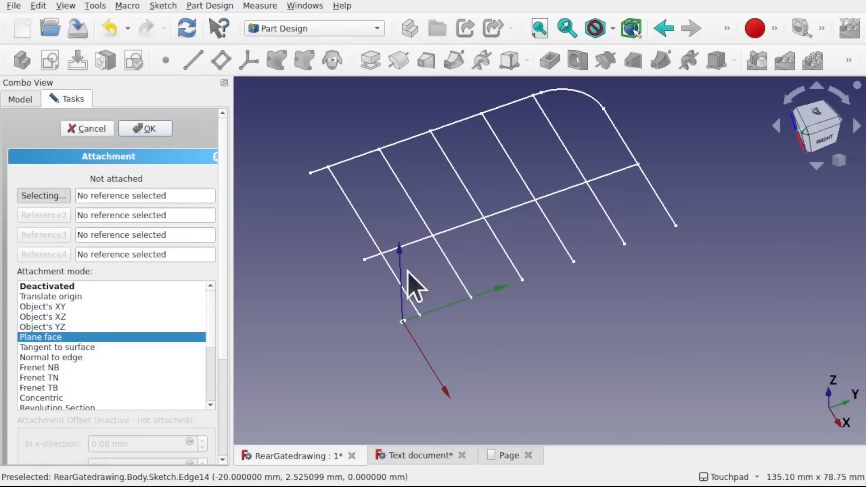
scroll(490, 312, up, 3)
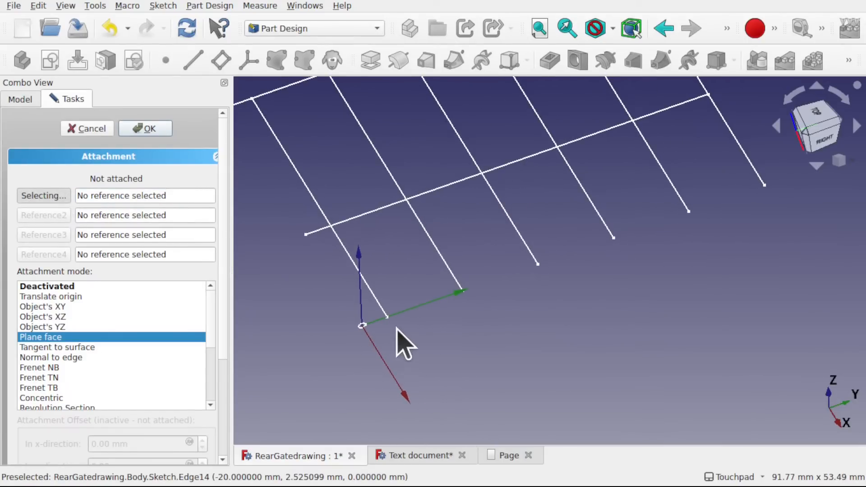
click(388, 318)
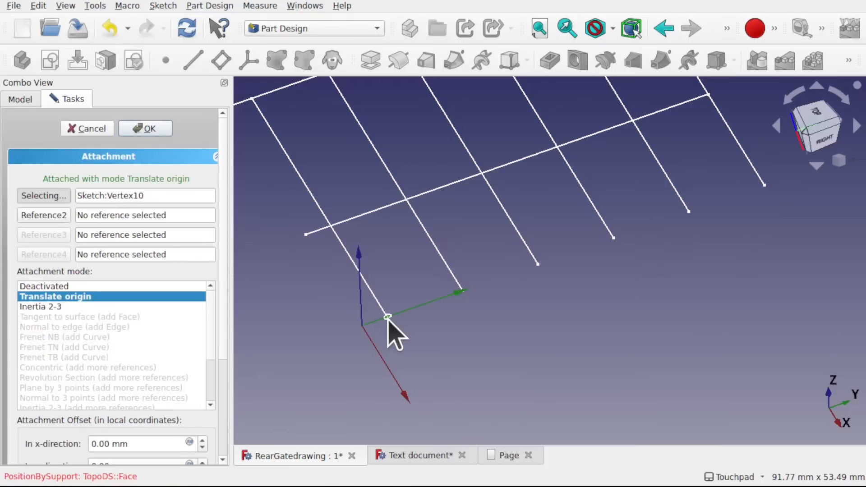
click(145, 129)
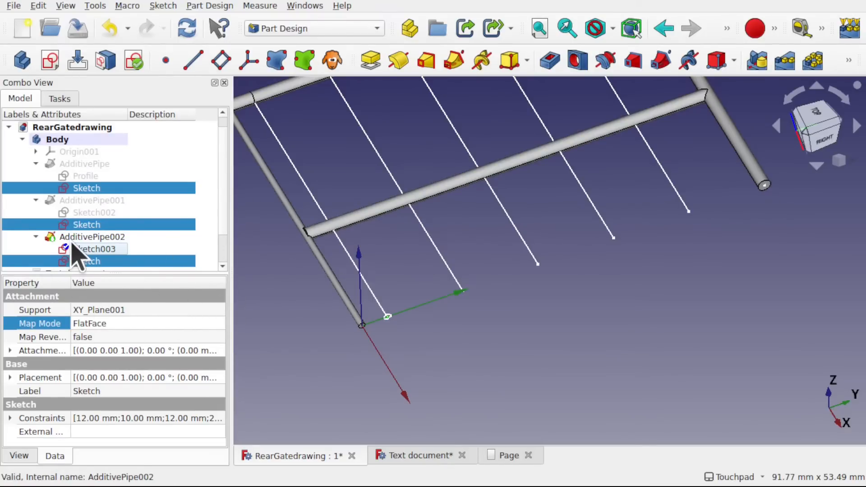
- Recompute the model to update the relocated thin bar pipe, and undo the last change
click(39, 6)
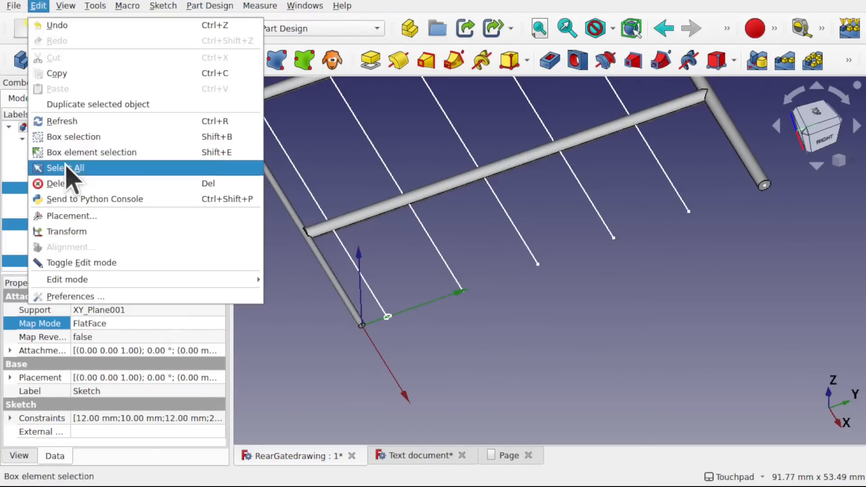
click(68, 121)
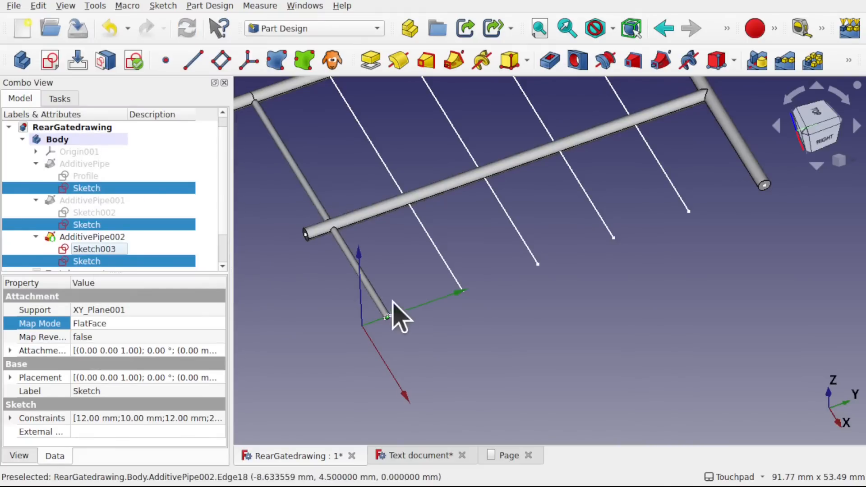
scroll(400, 303, down, 5)
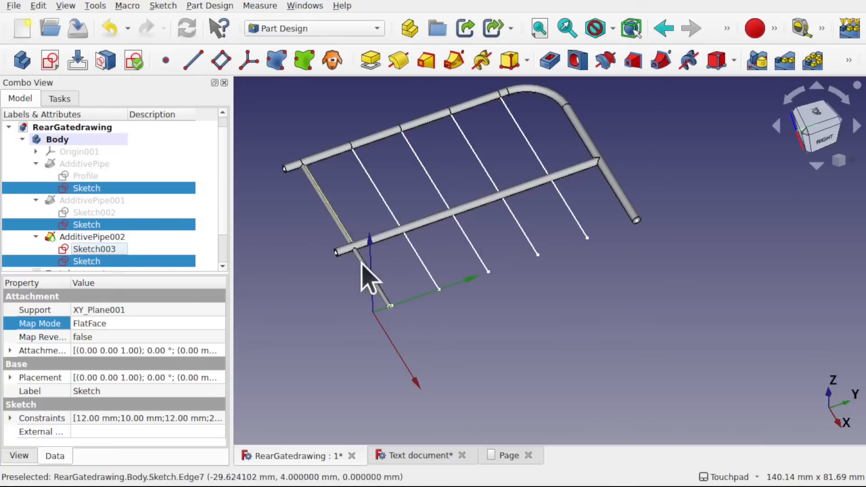
scroll(398, 268, up, 2)
key(ctrl+z)
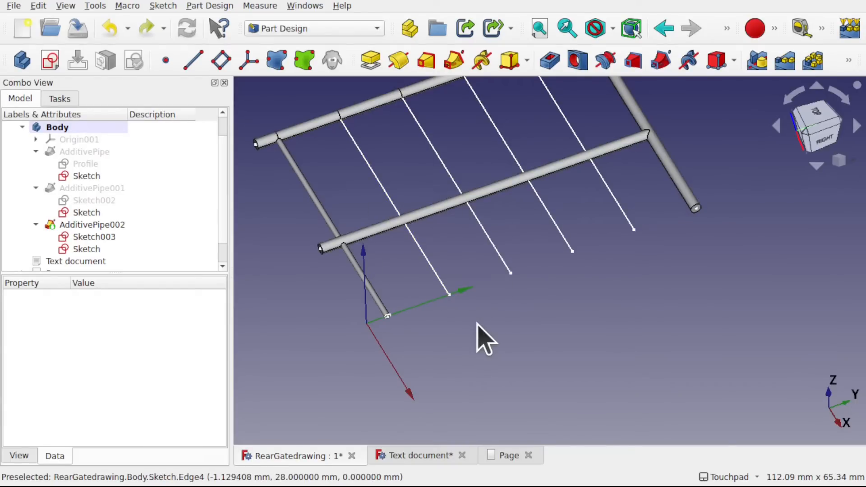
- Start a linear pattern of AdditivePipe002 with a length of 10 mm
click(110, 226)
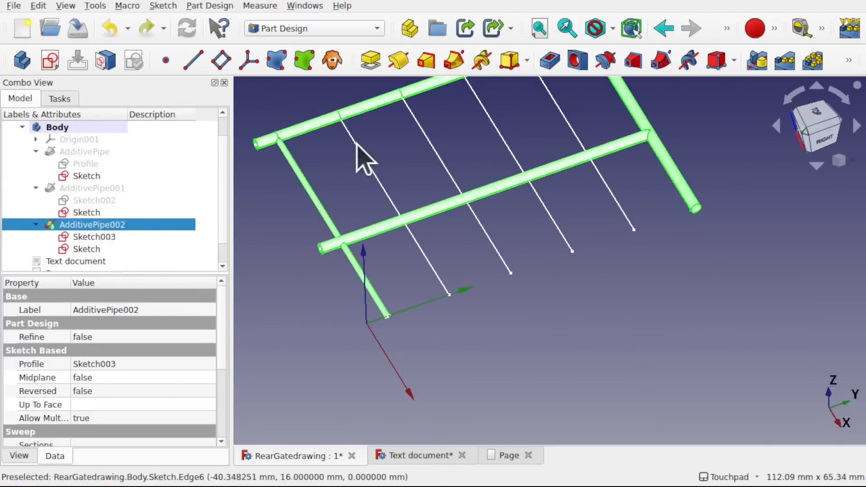
click(210, 6)
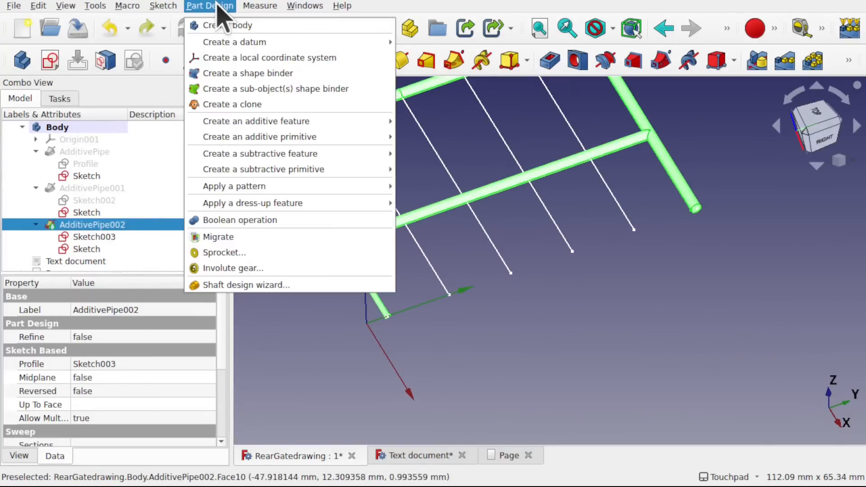
mouse_move(337, 190)
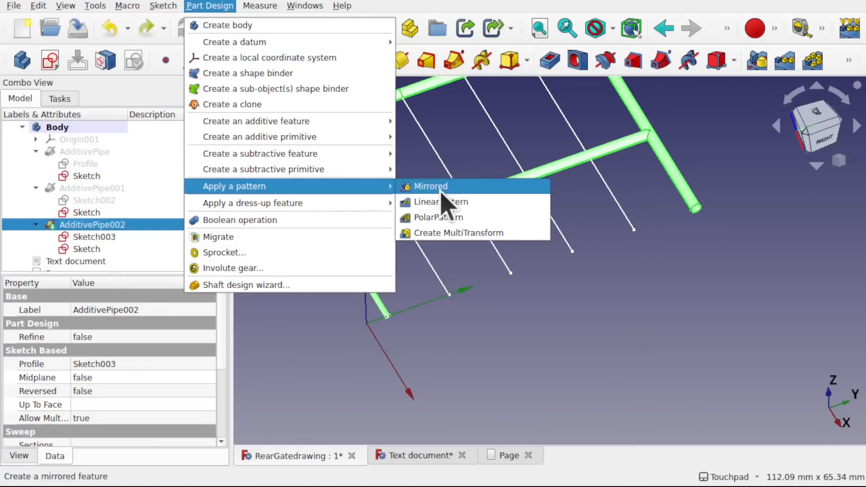
click(446, 202)
scroll(453, 201, down, 4)
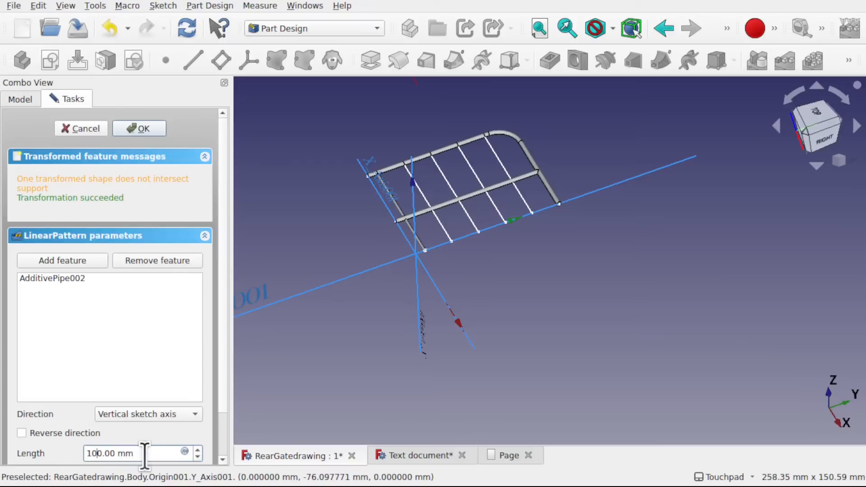
click(152, 352)
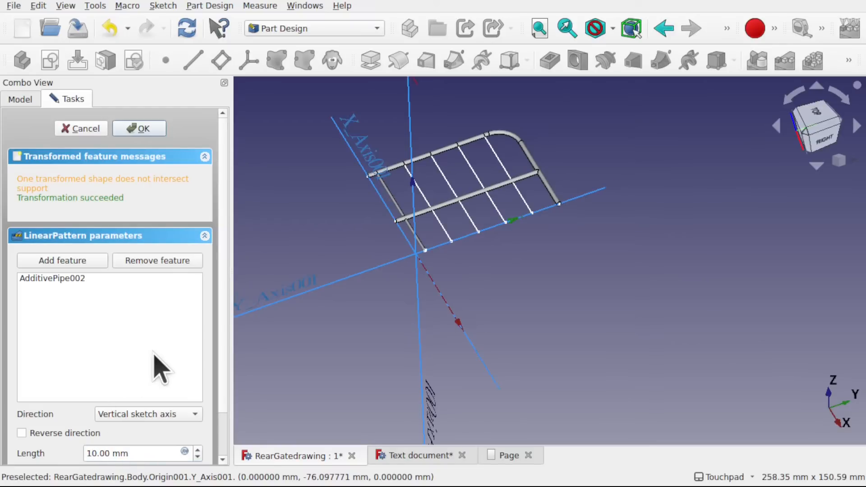
- Set the linear pattern to 4 occurrences along the horizontal sketch axis
scroll(381, 199, up, 1)
scroll(381, 199, up, 2)
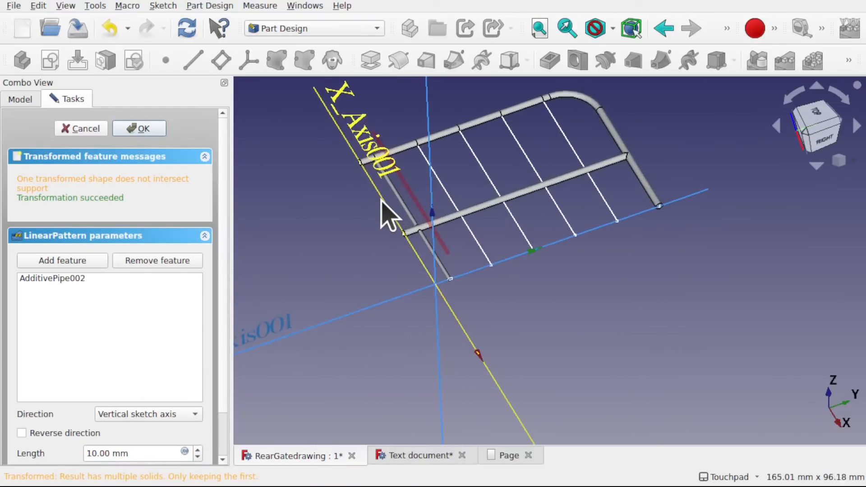
alt+drag(440, 236, 470, 212)
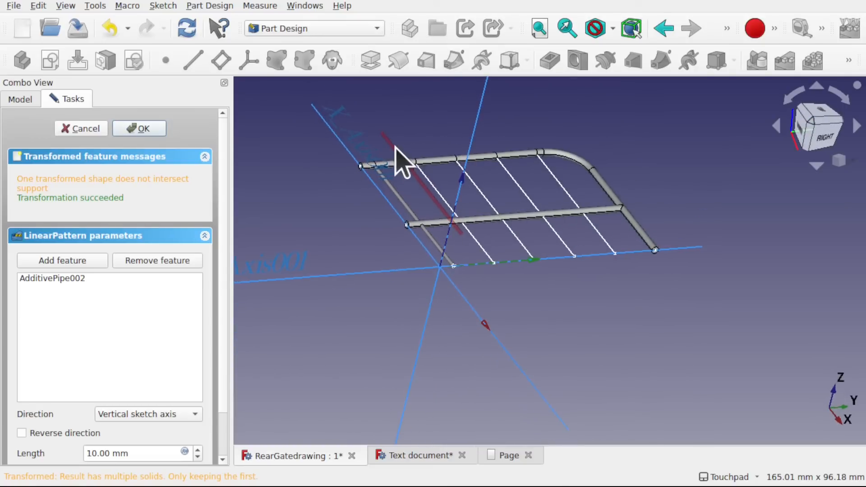
scroll(465, 226, down, 1)
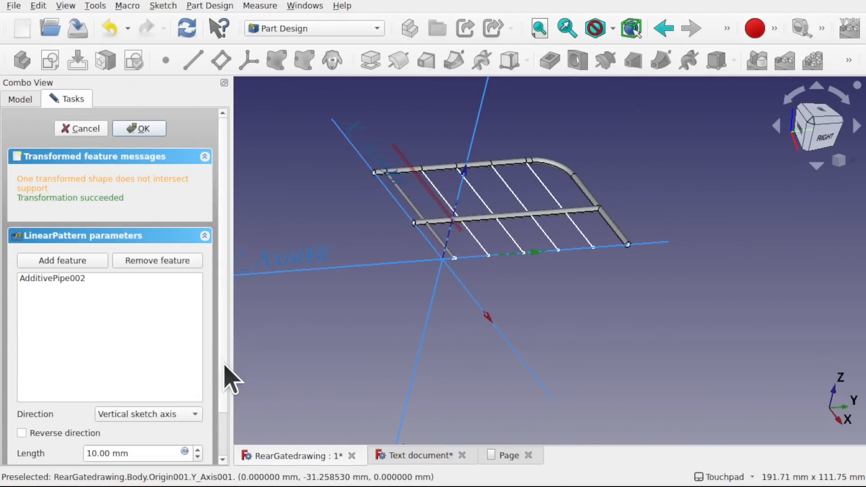
scroll(227, 388, down, 3)
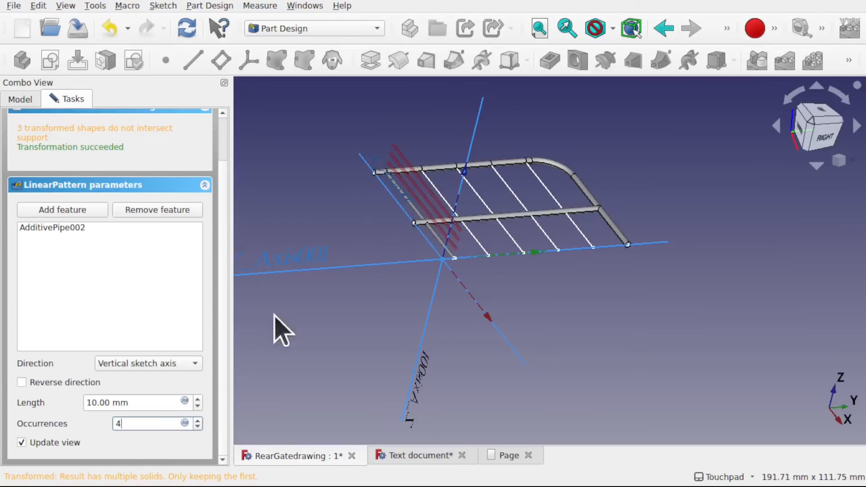
click(153, 363)
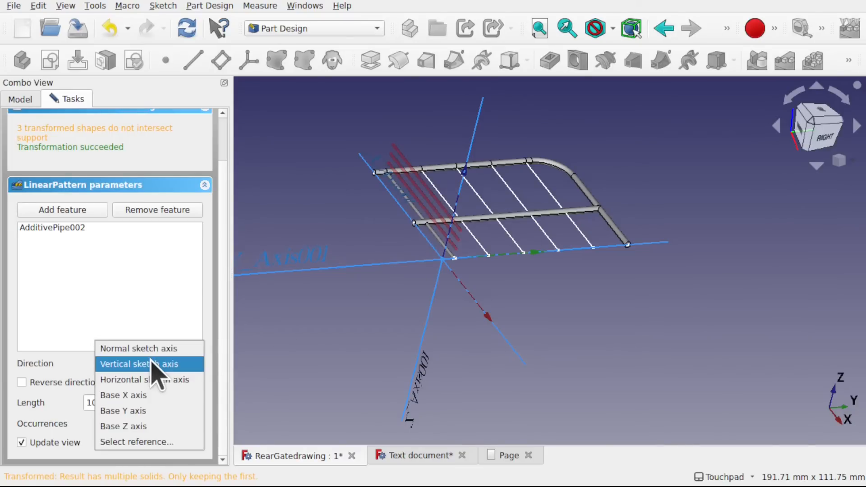
click(159, 380)
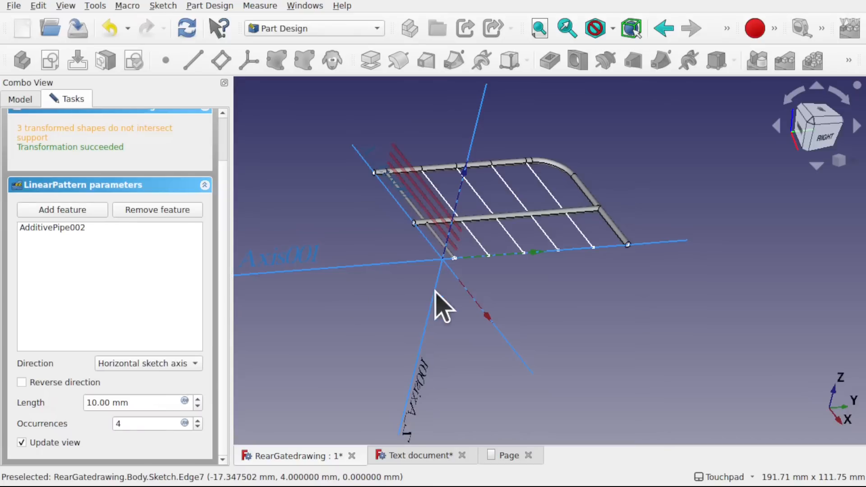
- Try pattern lengths of 25 mm and 50 mm to match the bar spacing to the path sketch lines
scroll(460, 236, up, 5)
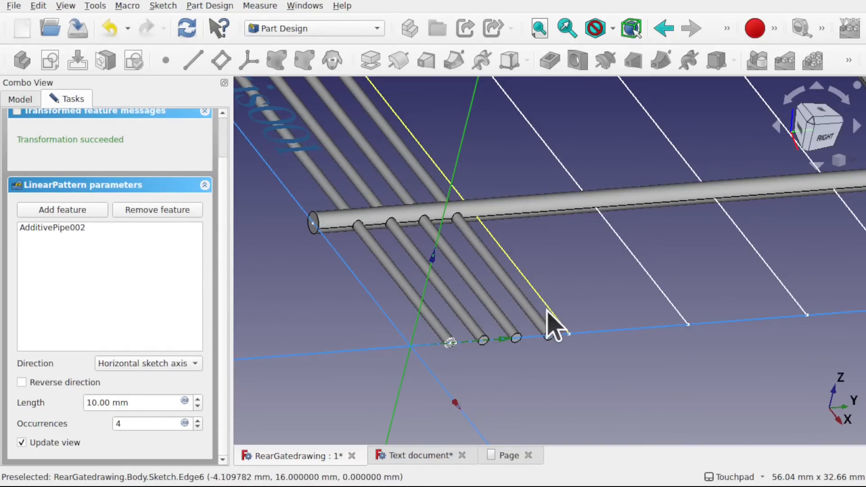
click(98, 403)
scroll(541, 310, down, 5)
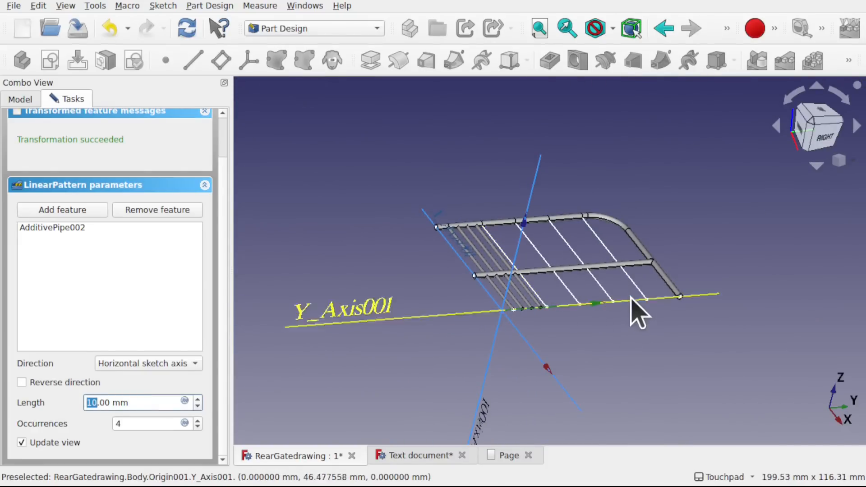
scroll(386, 322, up, 2)
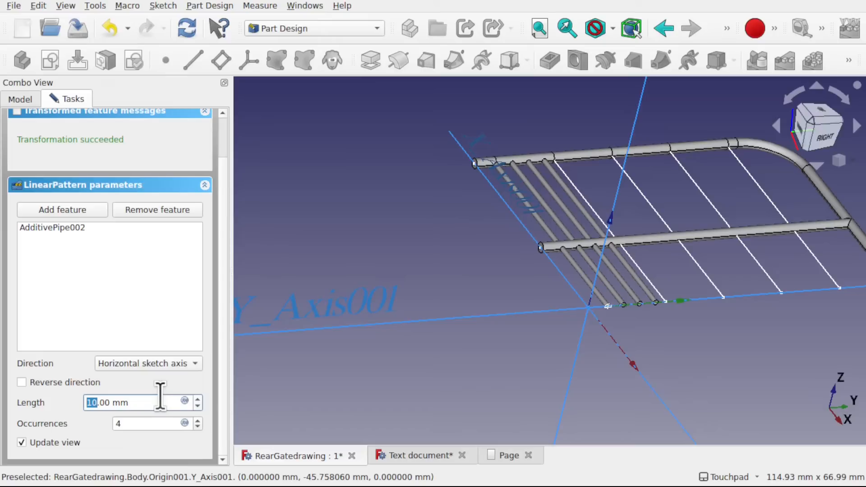
click(364, 362)
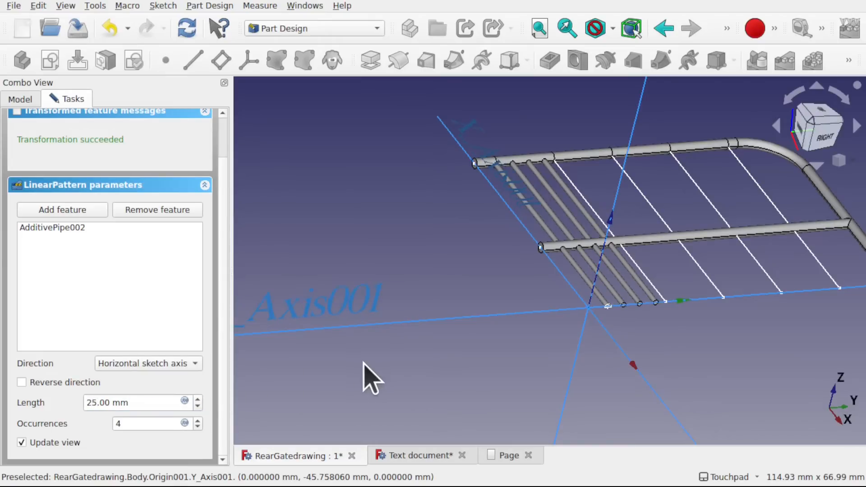
double_click(95, 403)
text(50)
click(423, 367)
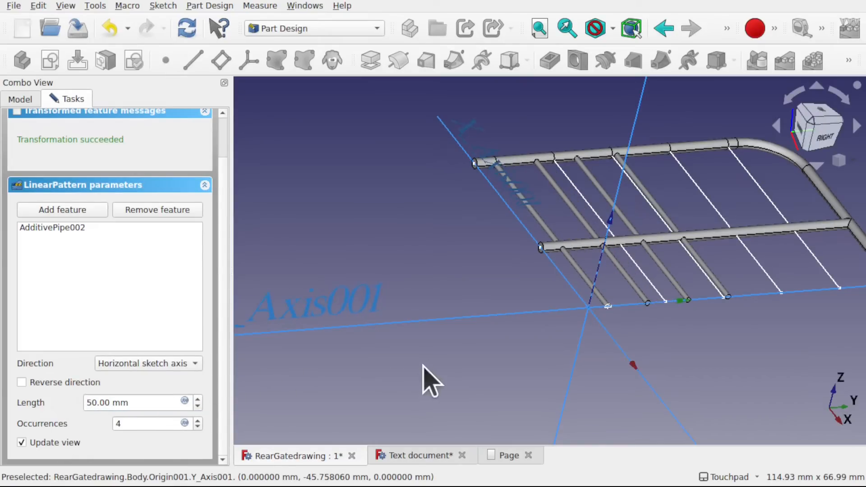
- Set the linear pattern's length to 45 mm and accept the pattern
click(107, 403)
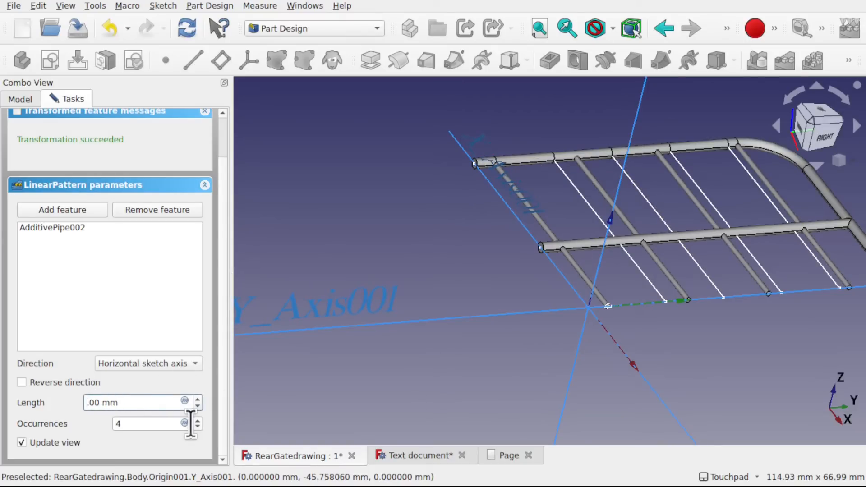
text(45)
key(Return)
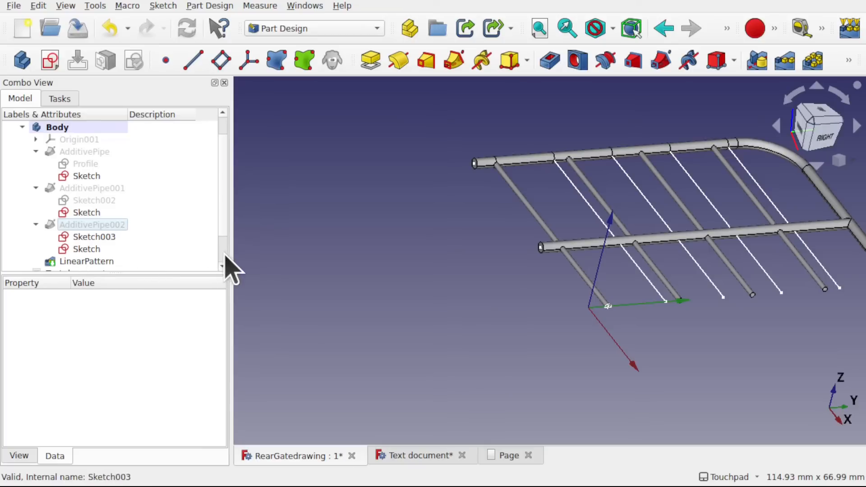
- Reduce the existing LinearPattern's length to 37 mm to bring the bars closer to the path sketch lines
scroll(229, 267, down, 1)
click(96, 225)
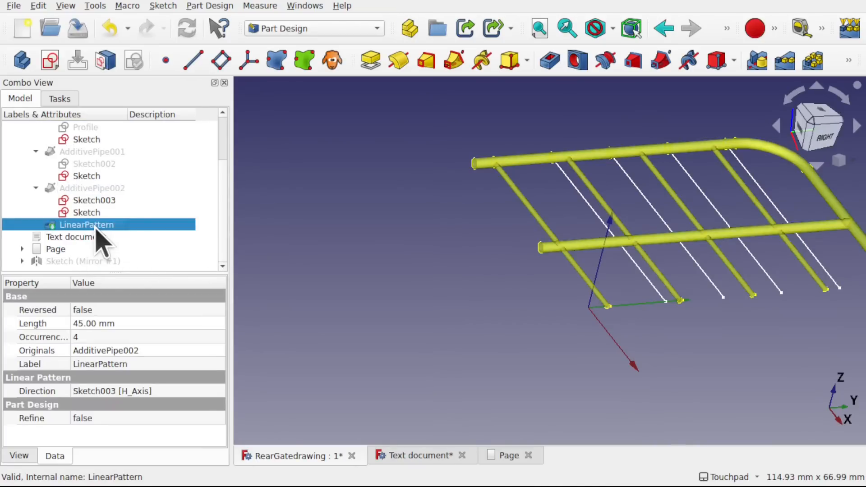
click(85, 324)
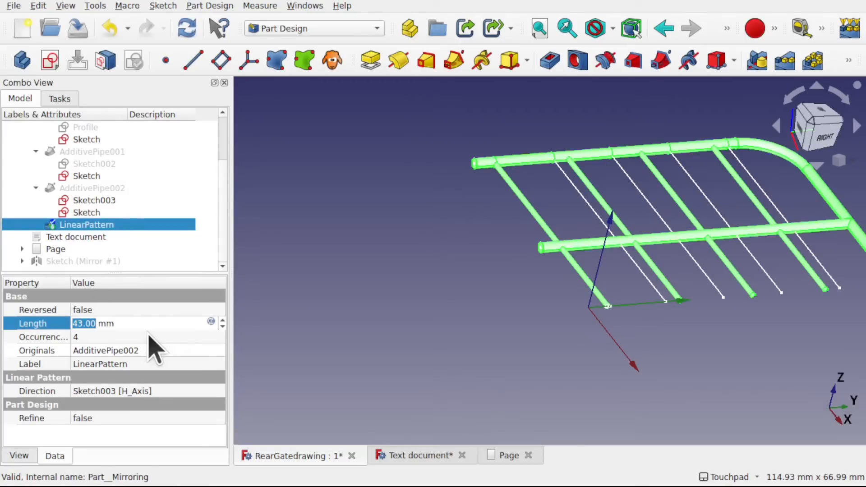
key(Down)
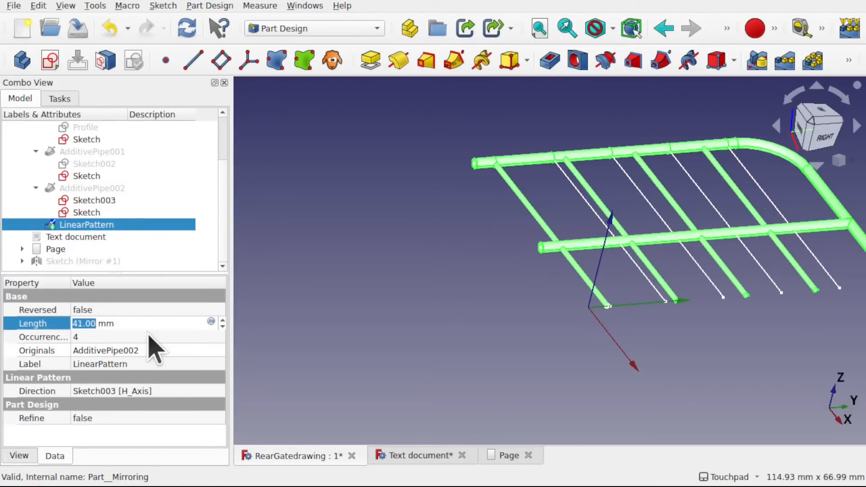
key(Down)
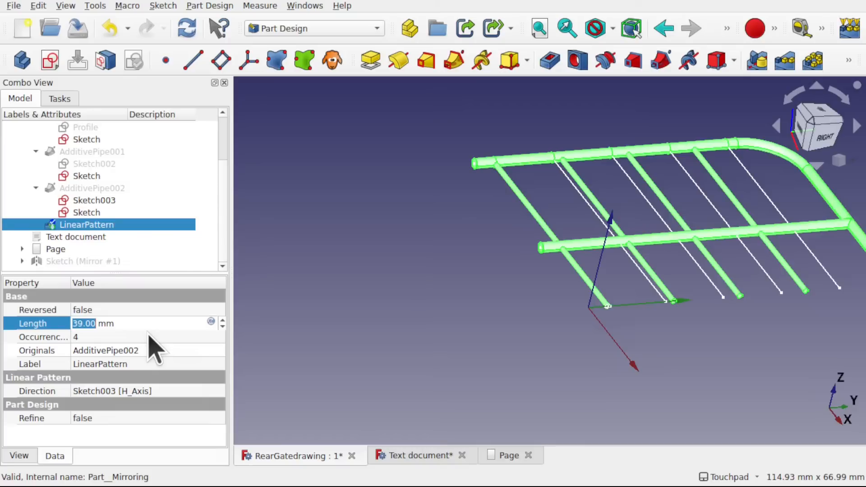
key(Down)
key(Down)
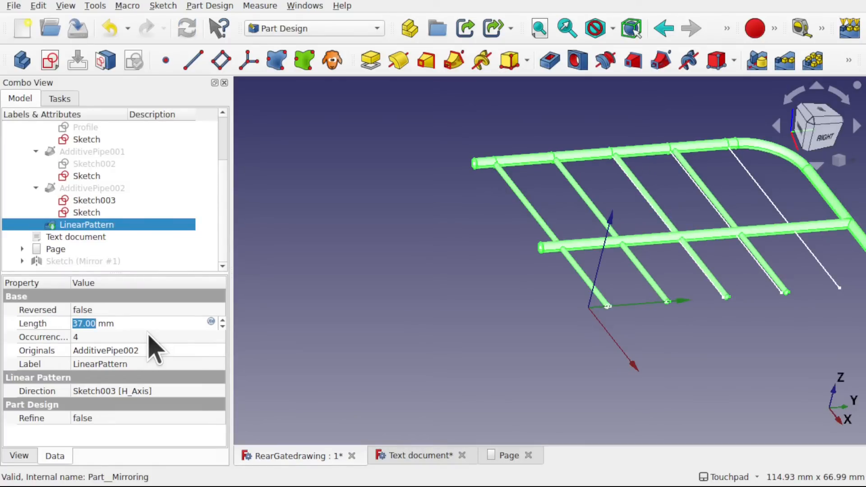
- Set the linear pattern's number of occurrences to 5
click(148, 336)
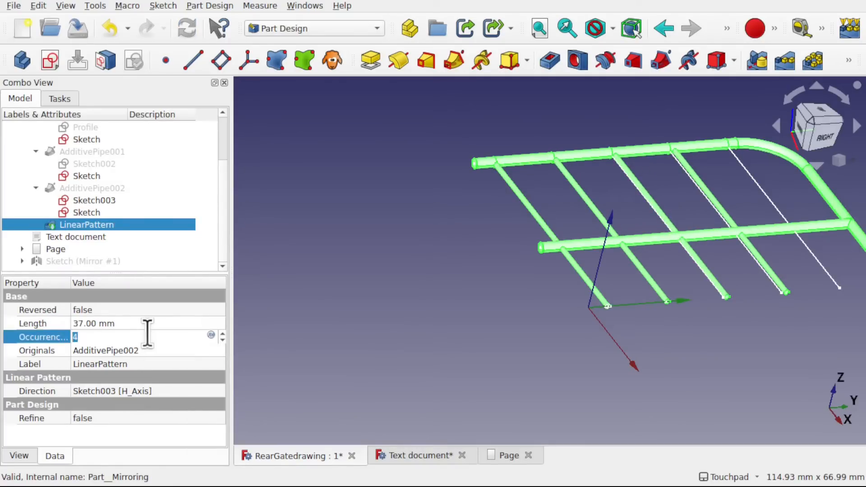
text(5)
key(Return)
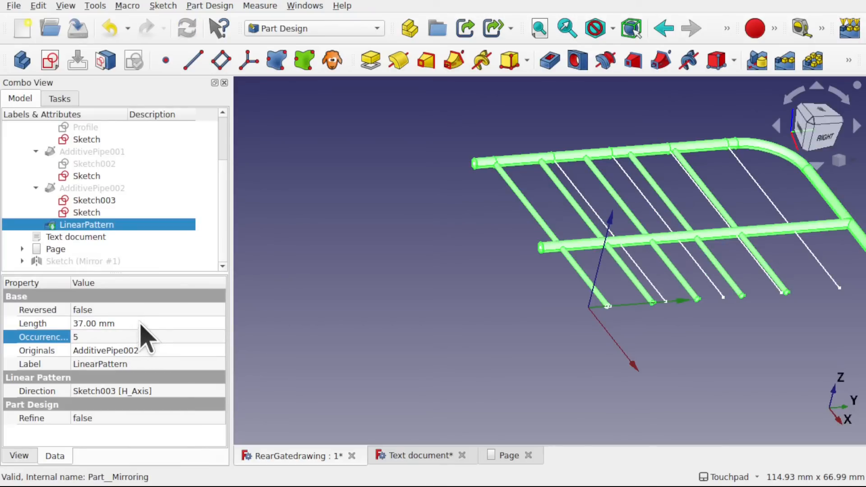
- Set the linear pattern's length to 48 mm so that all five bars line up with the path sketch lines
click(140, 323)
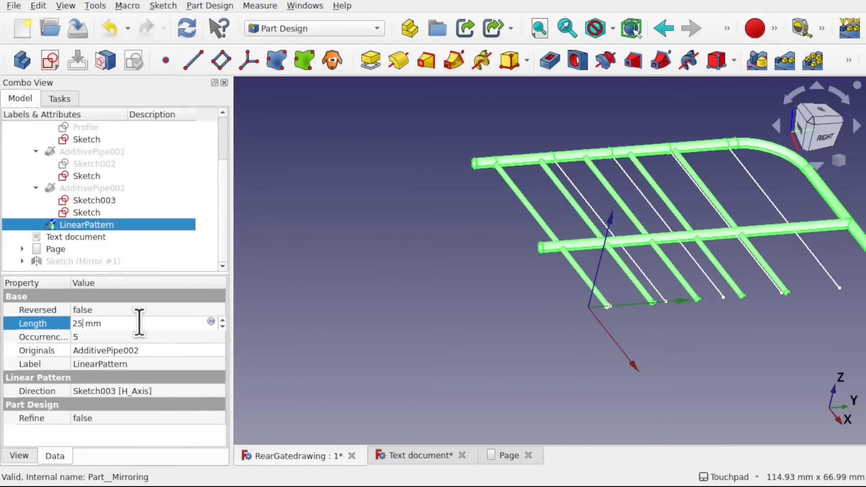
key(Return)
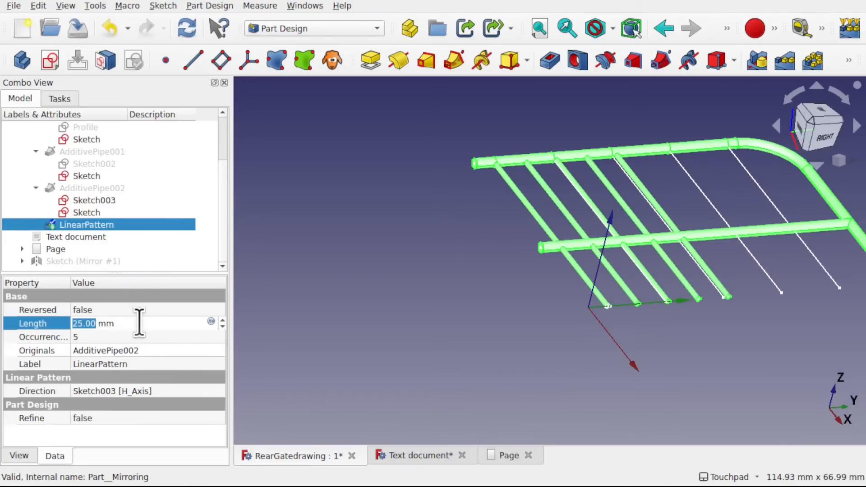
text(43)
key(Return)
text(46)
key(Return)
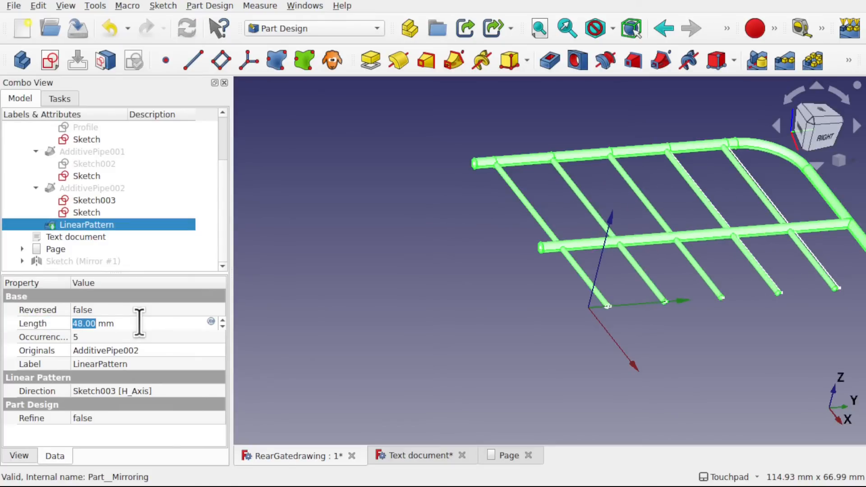
scroll(139, 322, up, 1)
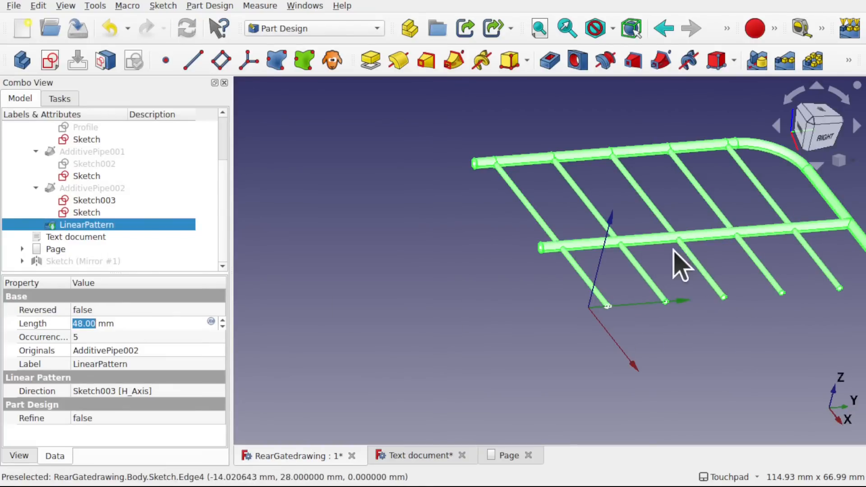
alt+middle_drag(673, 249, 482, 305)
alt+middle_drag(542, 332, 489, 307)
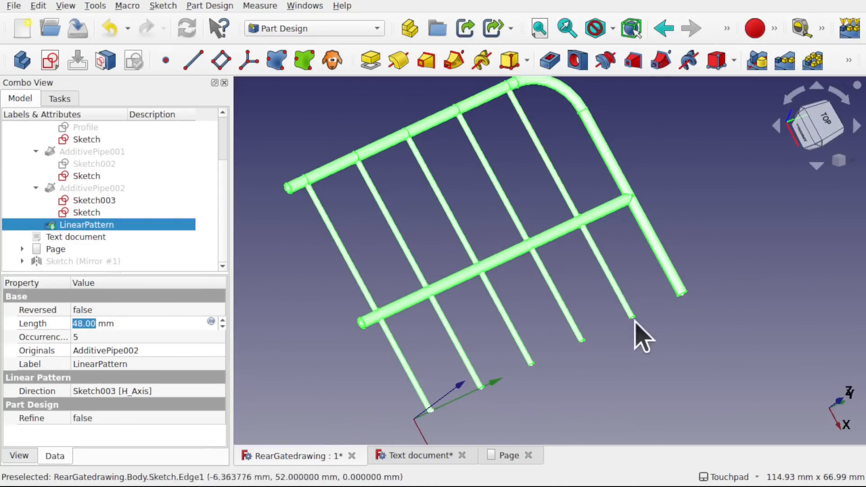
scroll(650, 262, down, 1)
click(271, 201)
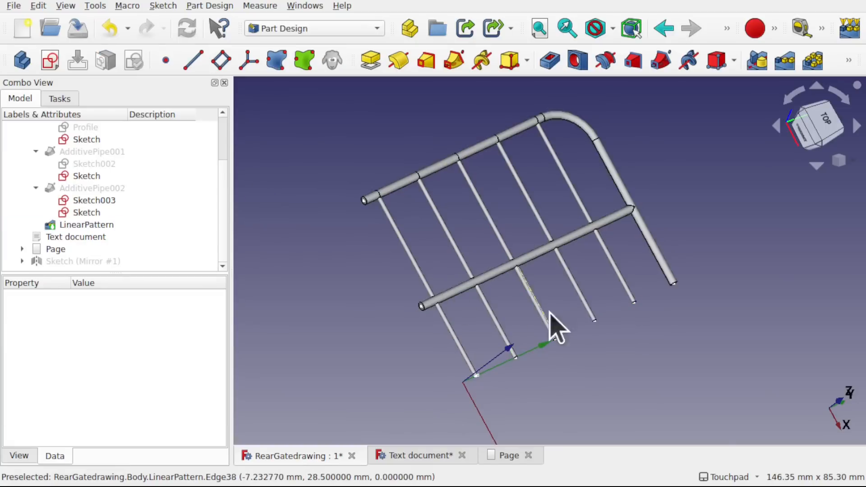
alt+middle_drag(555, 329, 506, 277)
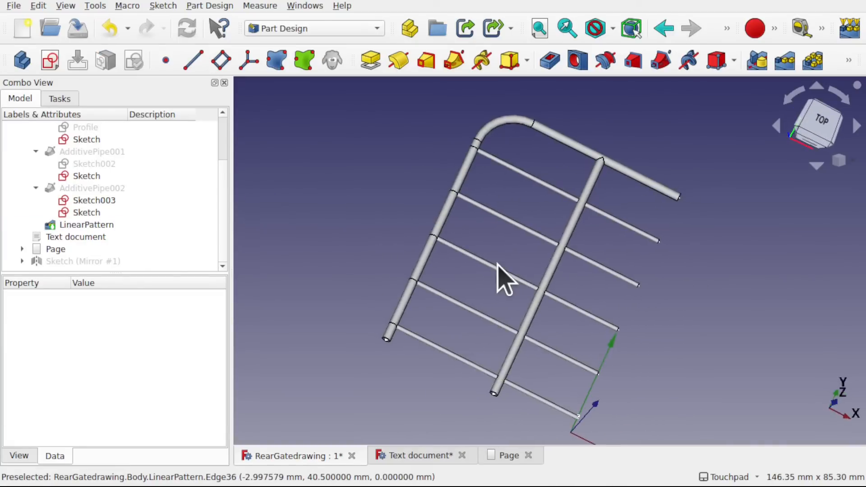
- Try to mirror LinearPattern, AdditivePipe002, AdditivePipe001 and AdditivePipe together with the Part Design Mirrored feature
click(106, 227)
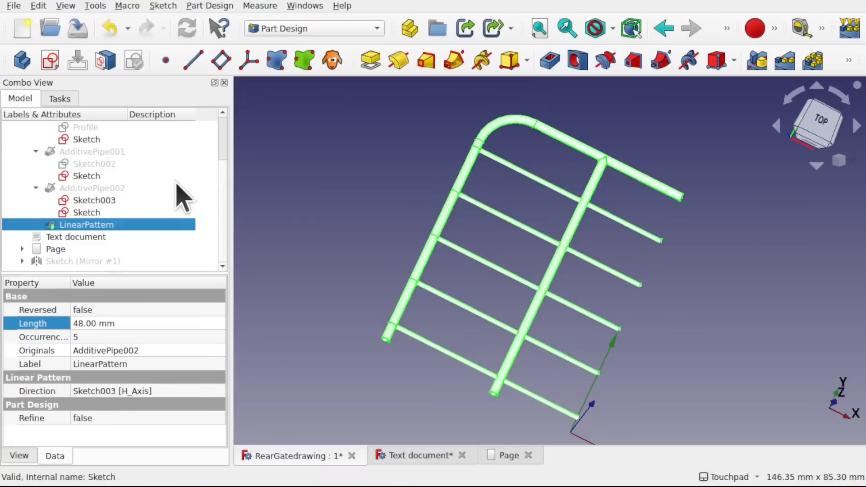
ctrl+click(118, 189)
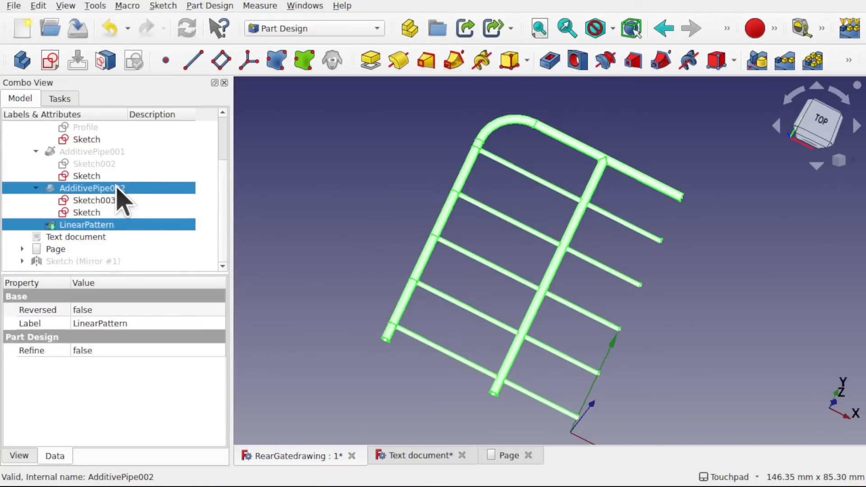
ctrl+click(103, 151)
scroll(215, 140, up, 2)
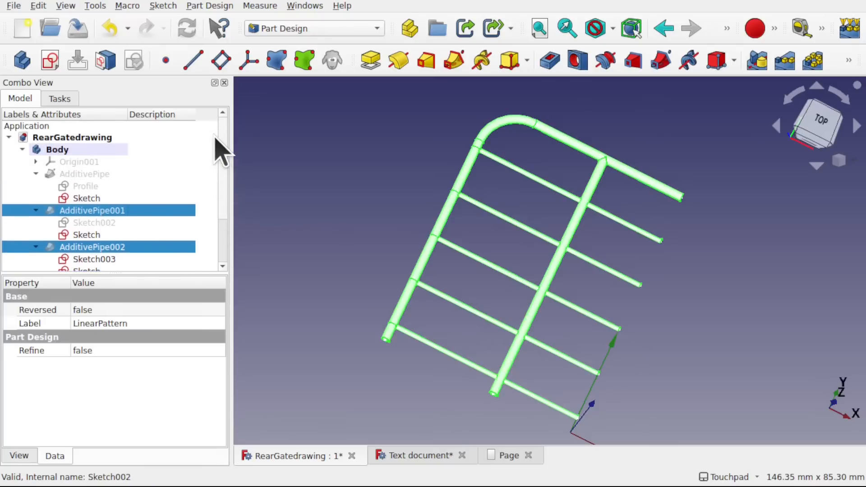
ctrl+click(92, 174)
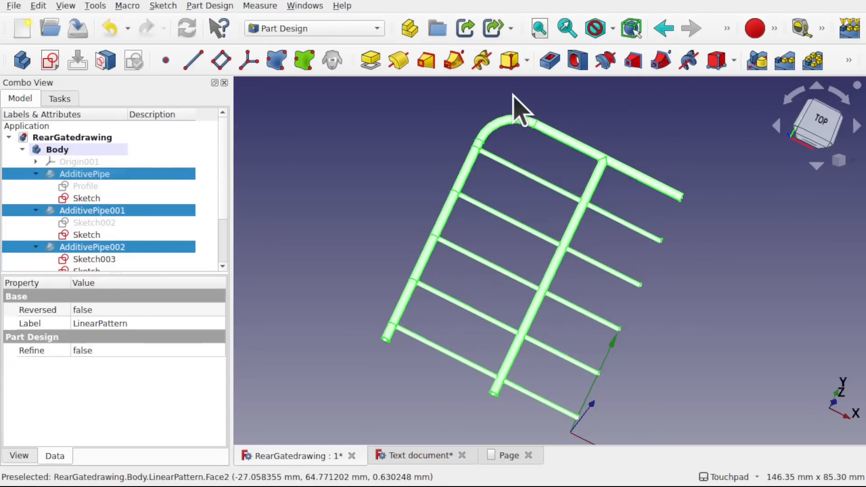
click(763, 63)
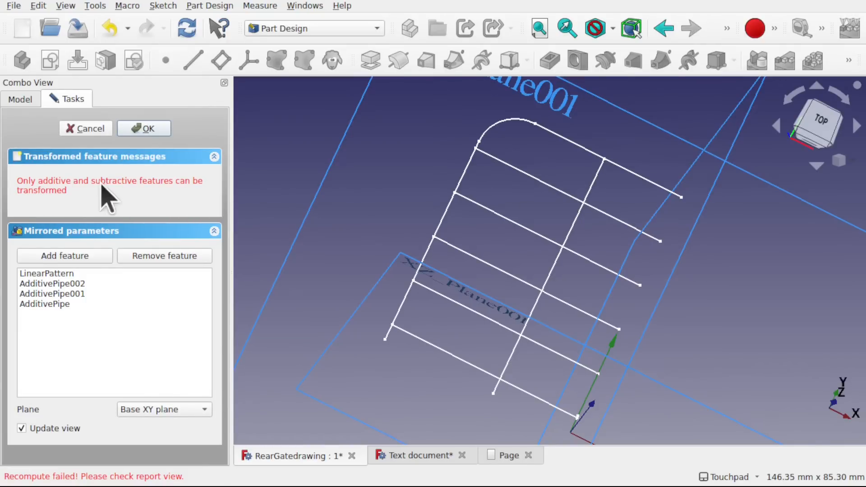
click(84, 129)
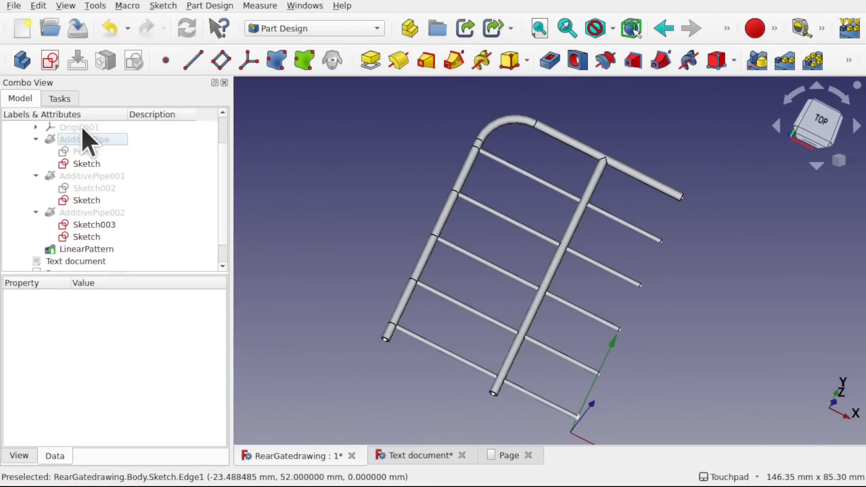
- Select the whole Body in the collapsed model tree and switch to the Part workbench
scroll(508, 265, down, 3)
scroll(508, 266, up, 1)
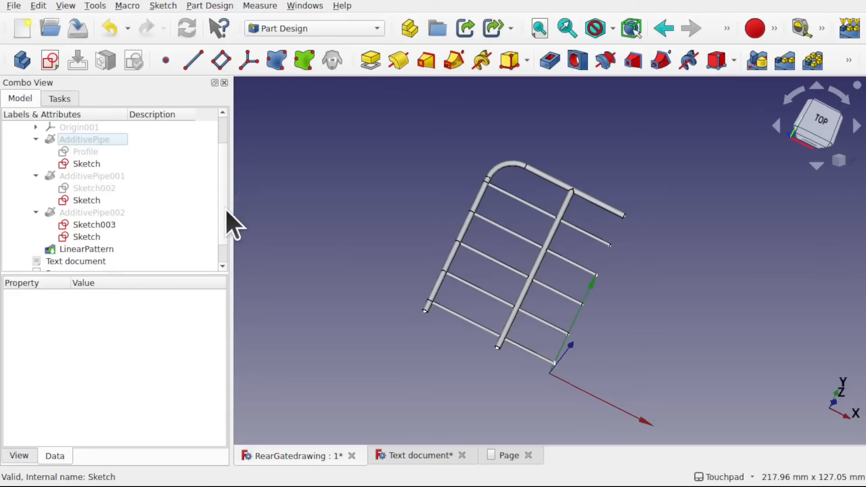
scroll(227, 211, up, 3)
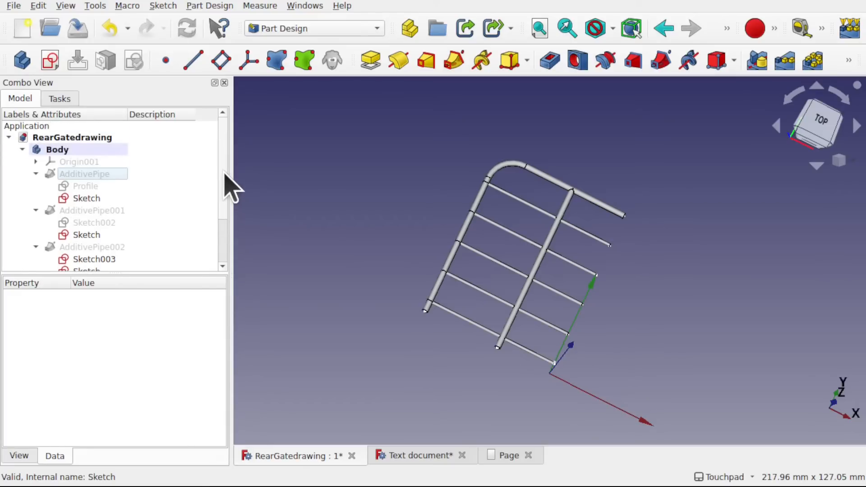
click(22, 149)
click(59, 151)
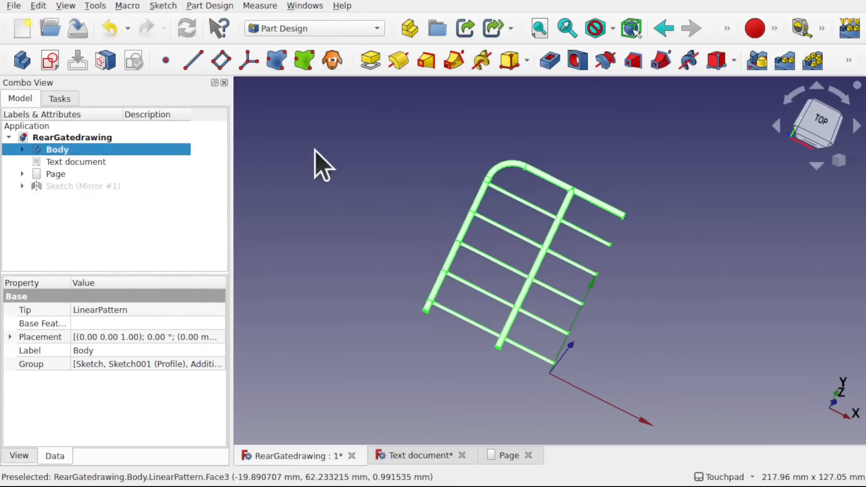
click(326, 31)
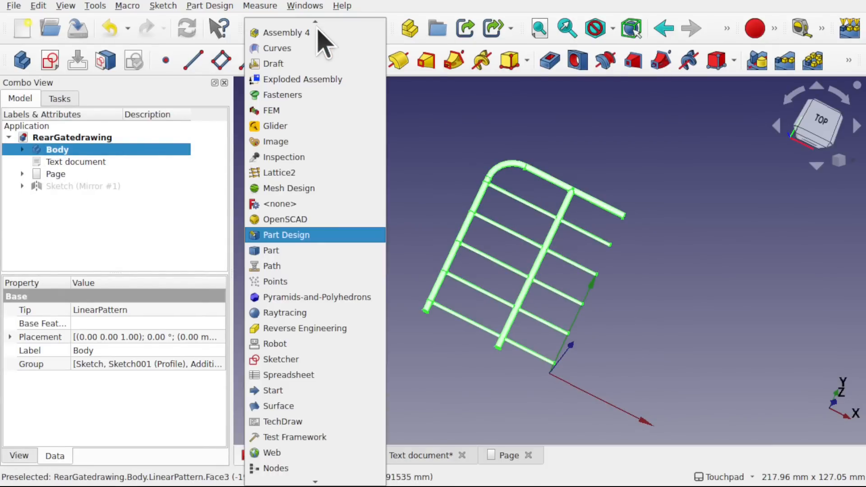
click(321, 250)
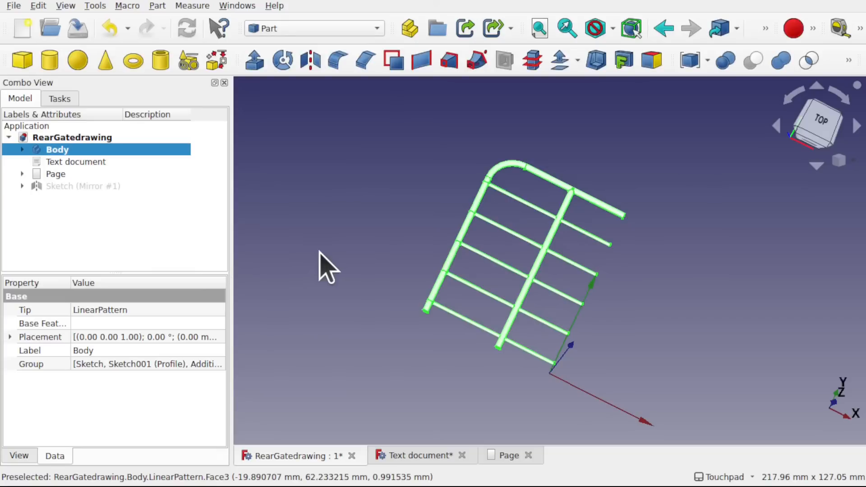
click(22, 149)
click(21, 150)
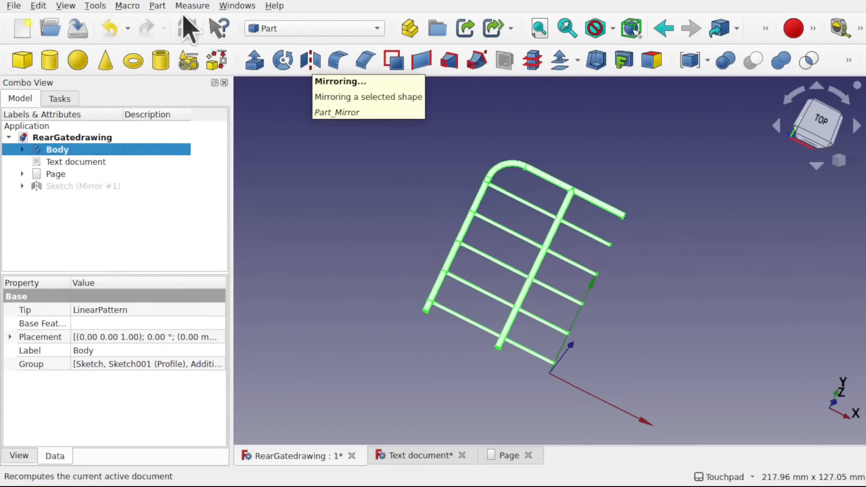
- Mirror the Body across the YZ plane with its base point at the origin to form the gate's other half
click(157, 6)
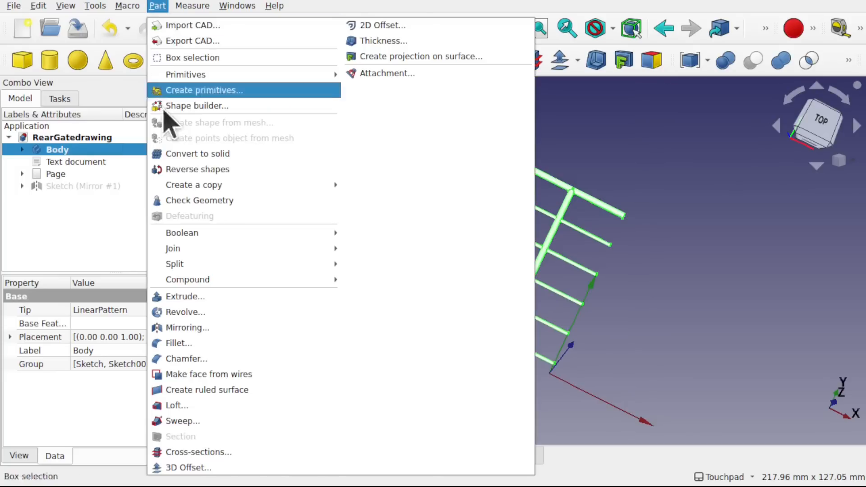
click(232, 330)
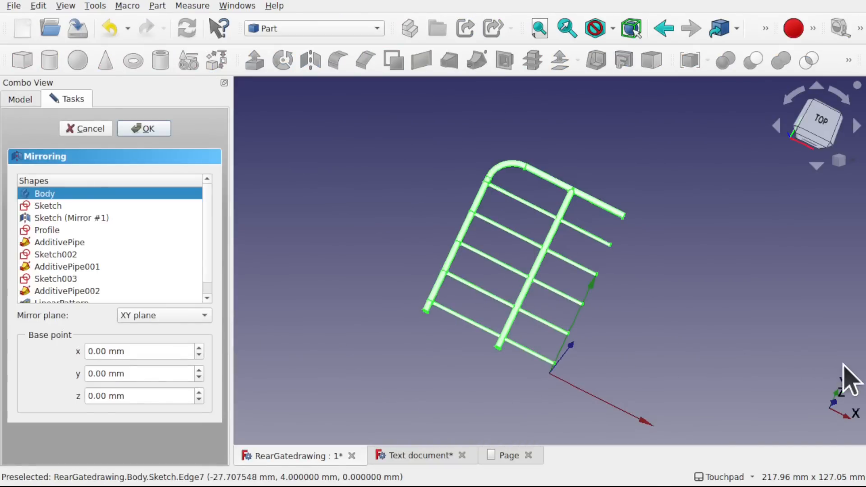
alt+drag(839, 389, 717, 343)
alt+drag(792, 418, 834, 406)
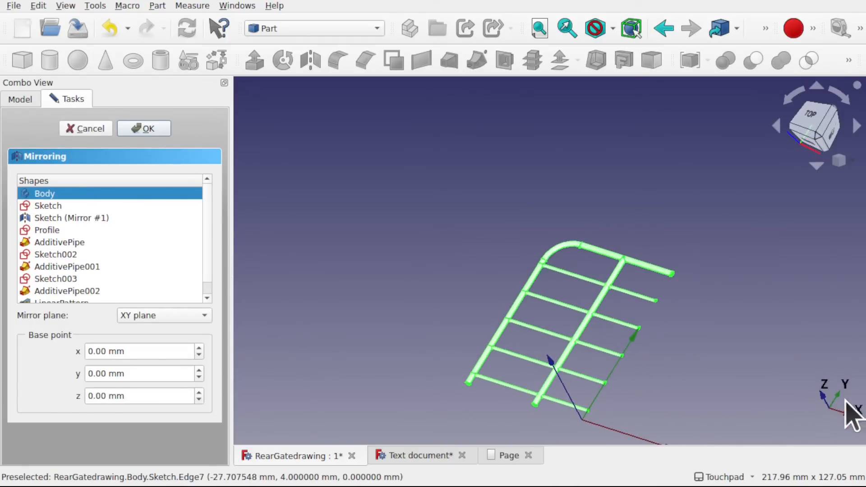
alt+drag(665, 393, 702, 402)
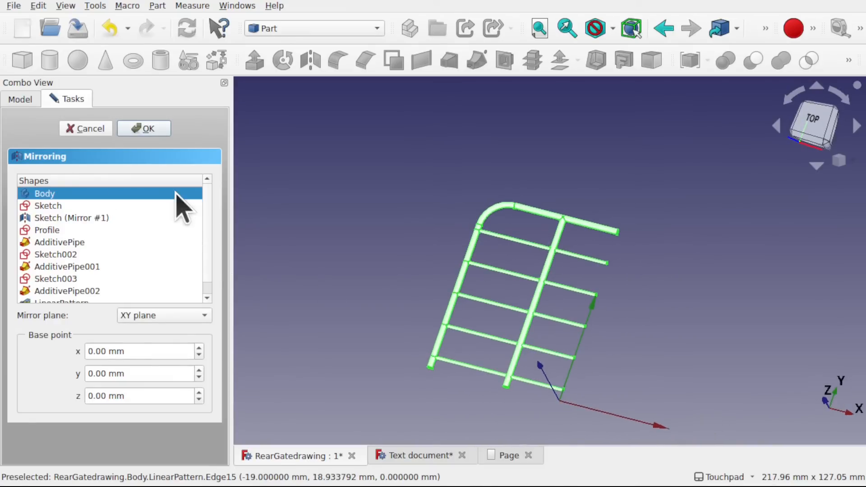
click(153, 316)
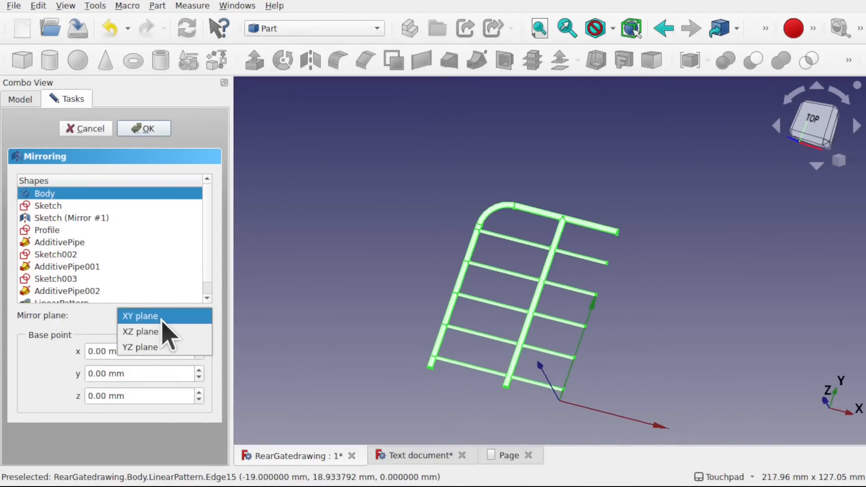
click(162, 317)
click(153, 130)
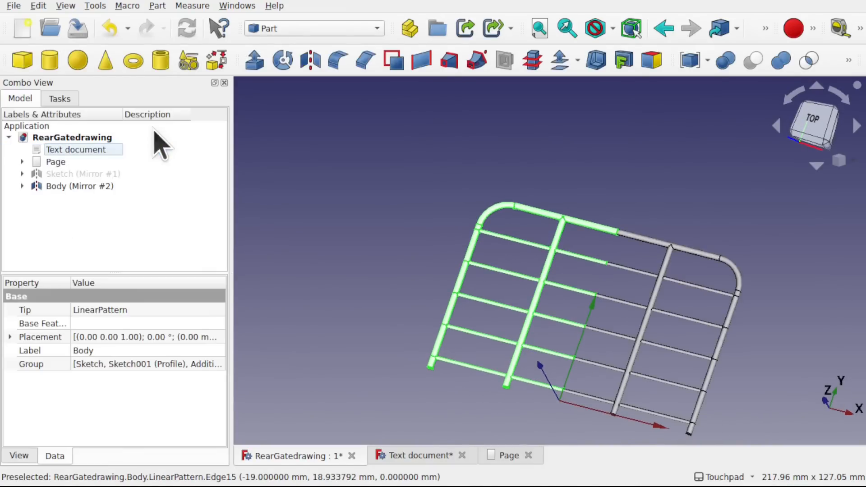
middle_drag(668, 290, 644, 267)
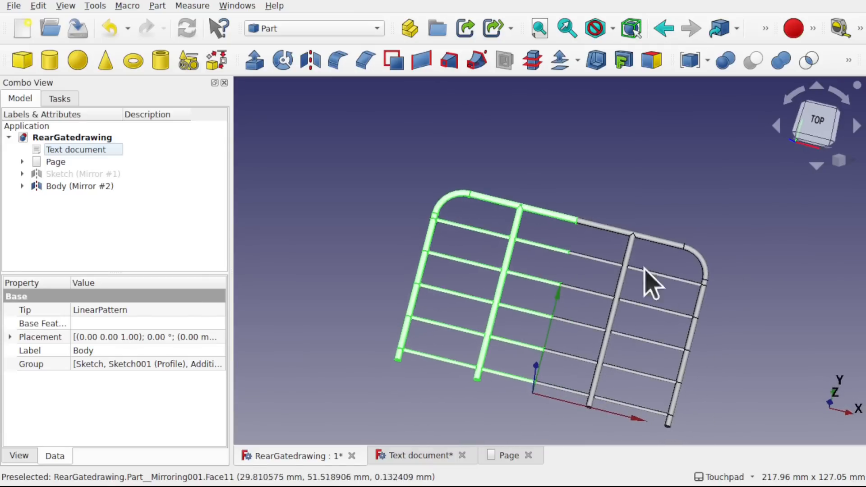
middle_drag(623, 205, 620, 171)
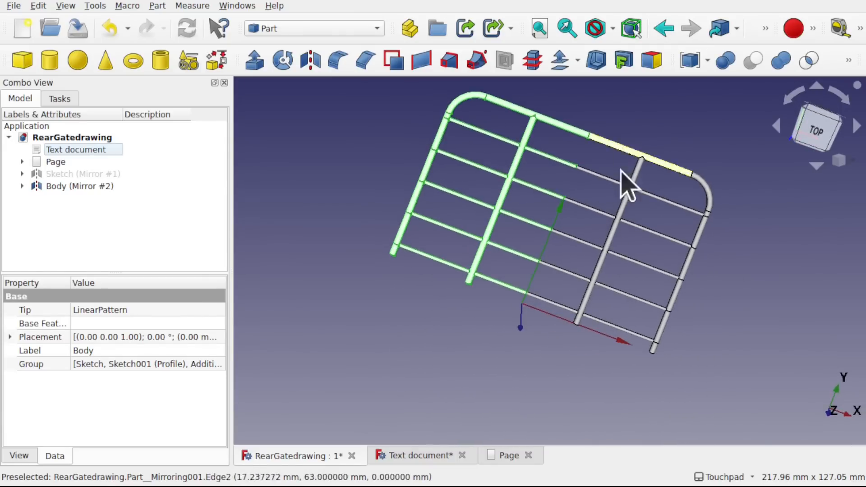
click(594, 189)
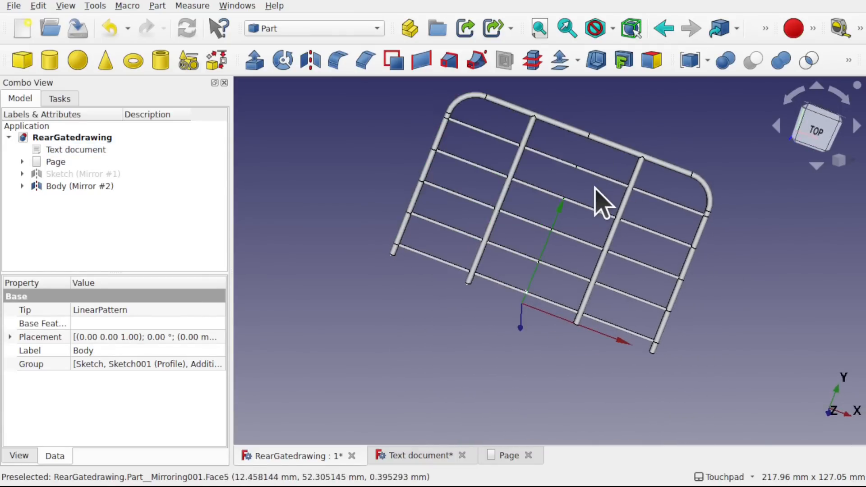
- Fuse Body (Mirror #2) and Body with a Part union and delete the resulting fusion
click(40, 186)
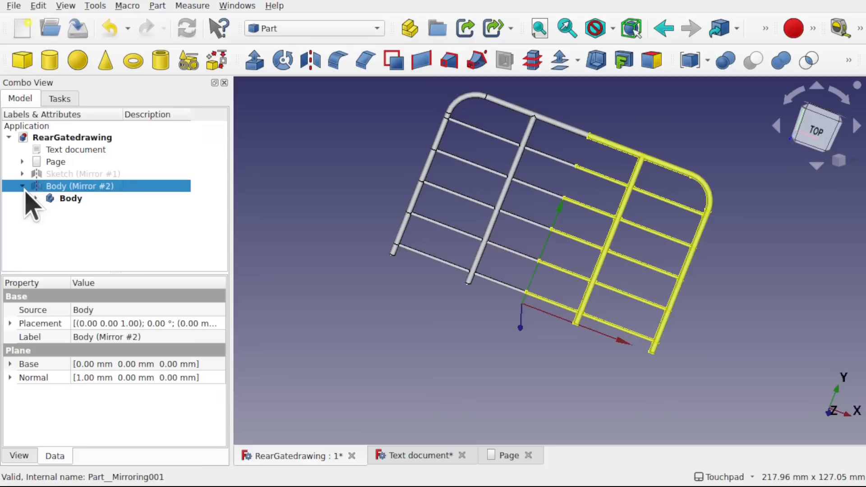
click(73, 199)
click(70, 187)
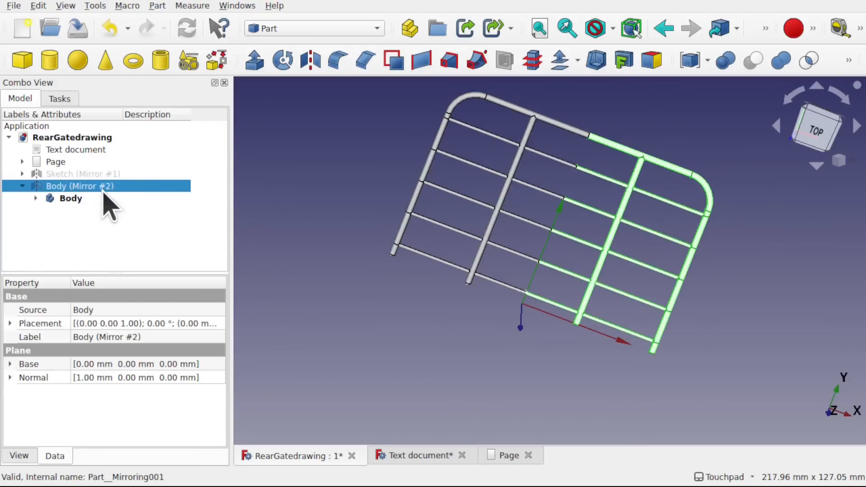
ctrl+click(76, 199)
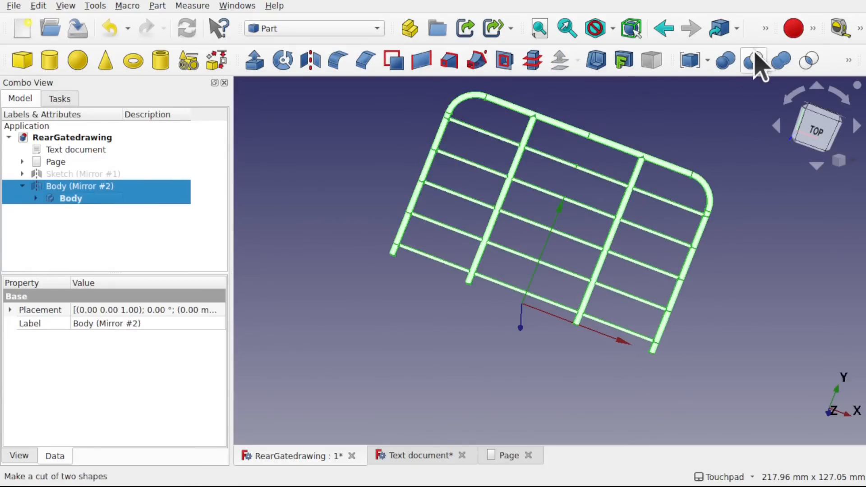
click(778, 64)
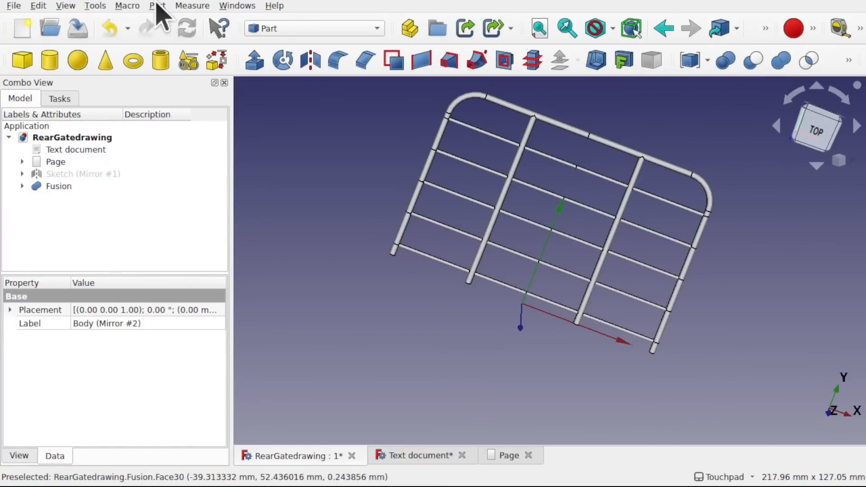
click(158, 5)
mouse_move(282, 235)
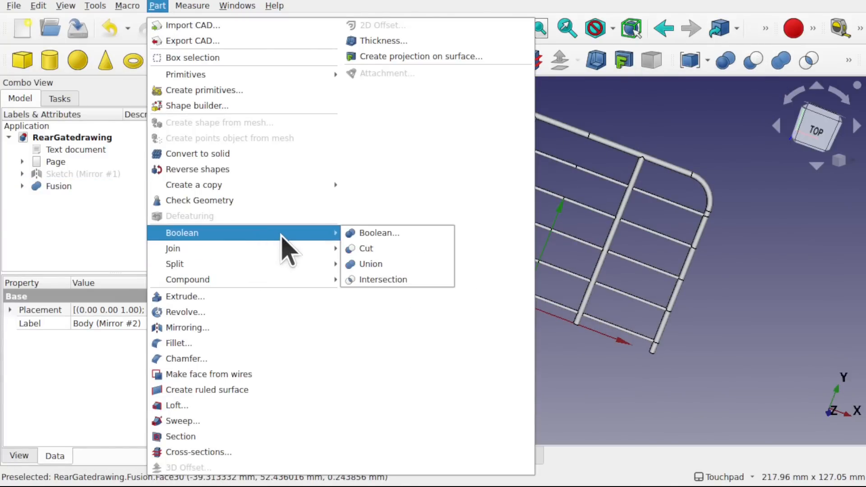
click(85, 236)
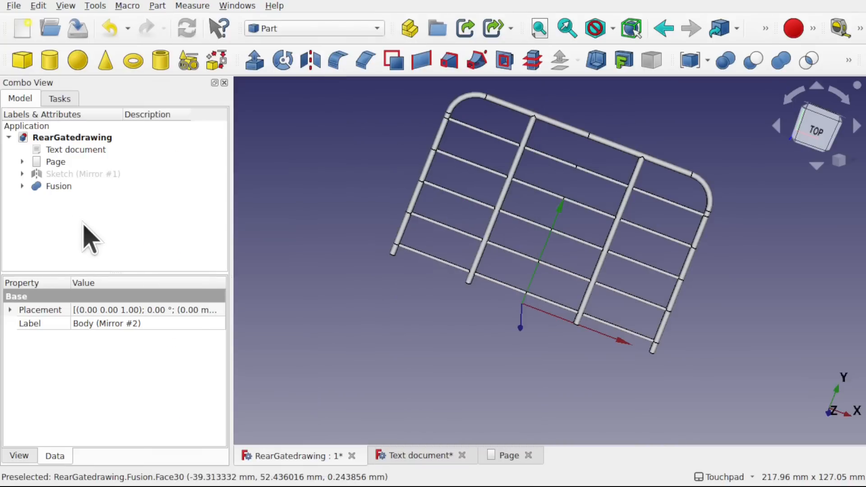
click(61, 186)
key(Delete)
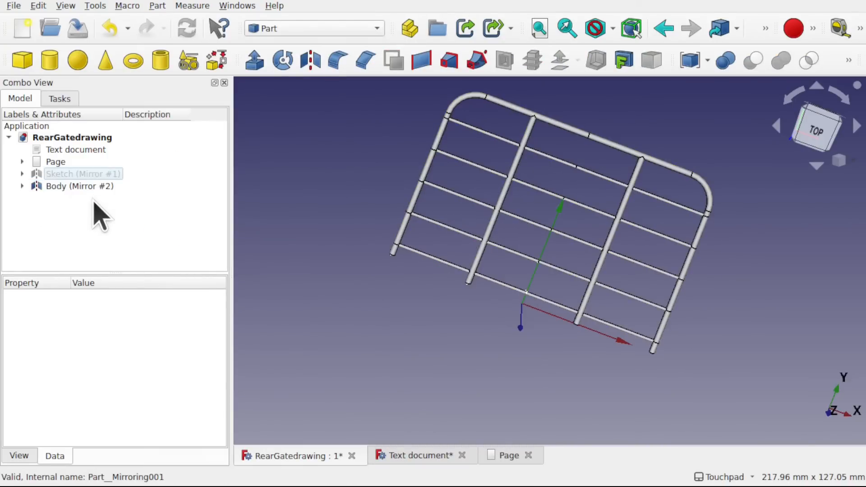
- Export Body (Mirror #2) and Body together to the Downloads folder as the STL mesh RearGatedrawing.stl
click(22, 174)
click(23, 199)
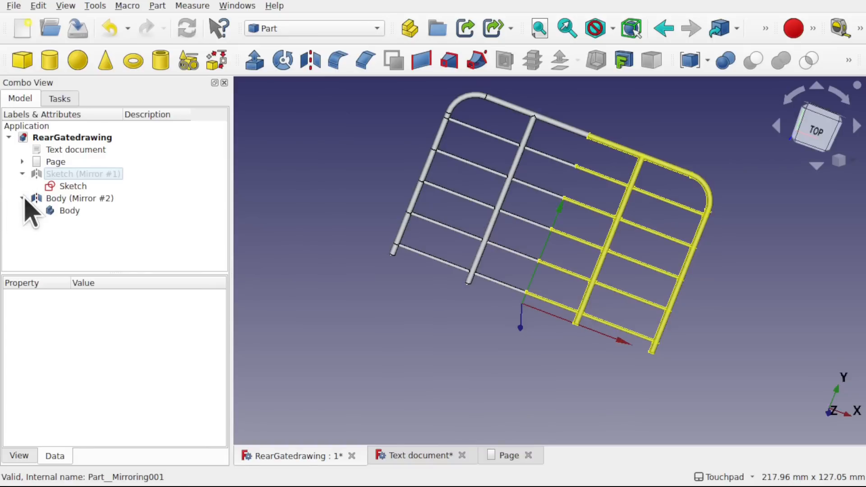
click(73, 200)
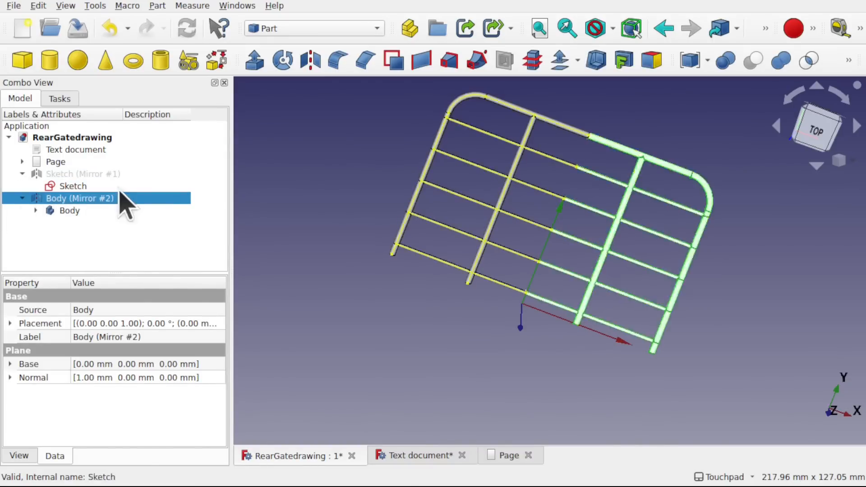
ctrl+click(72, 210)
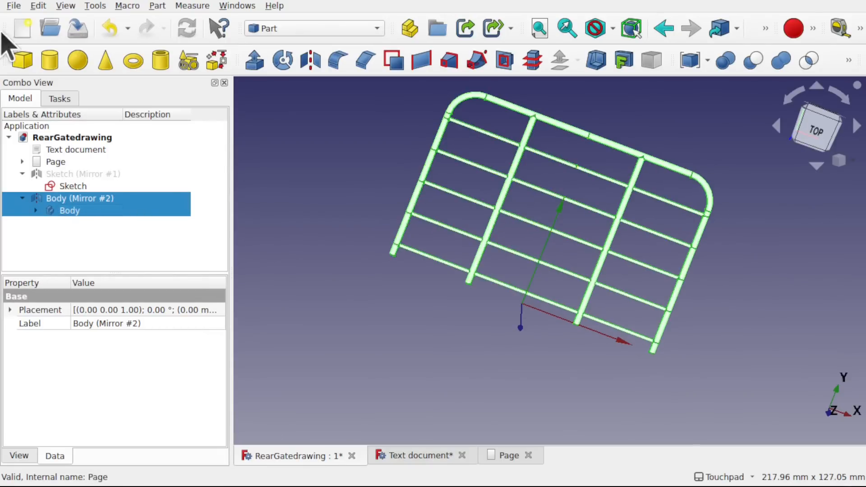
click(13, 7)
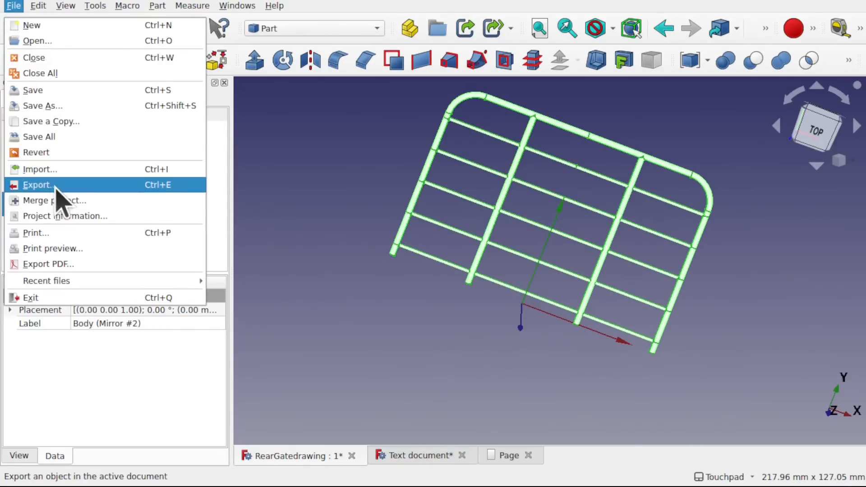
click(42, 185)
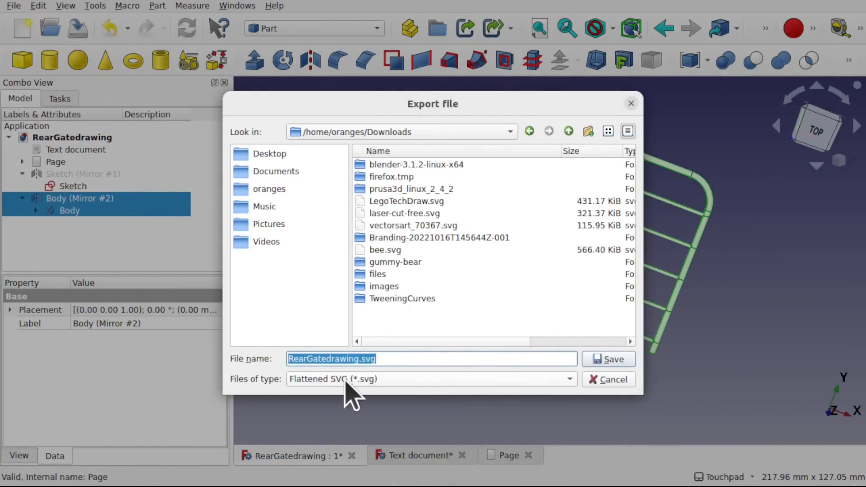
click(568, 378)
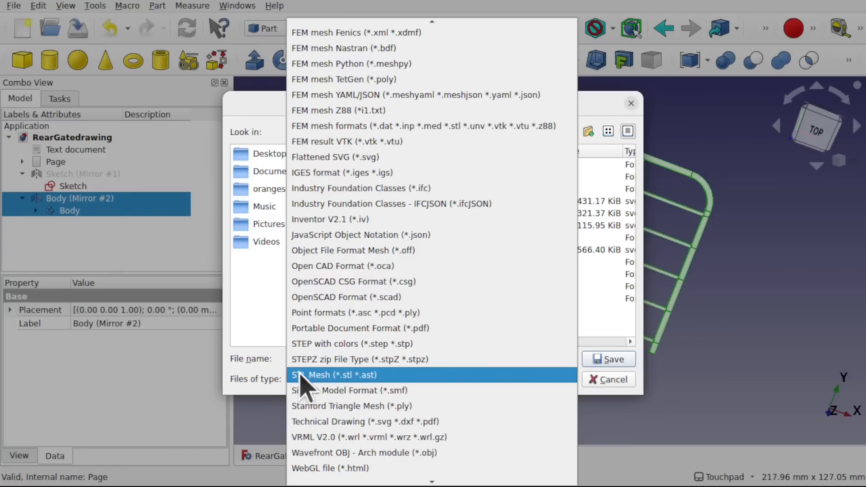
click(345, 375)
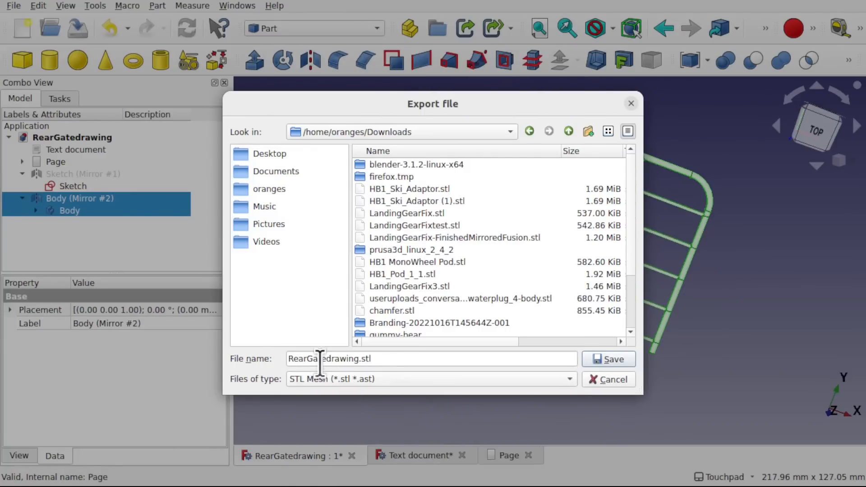
click(612, 356)
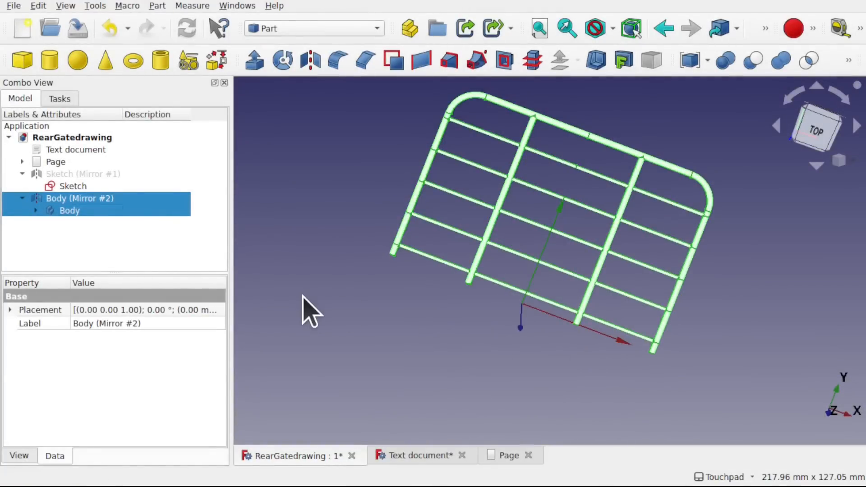
- Import RearGatedrawing.stl from the Downloads folder into the current document
click(14, 5)
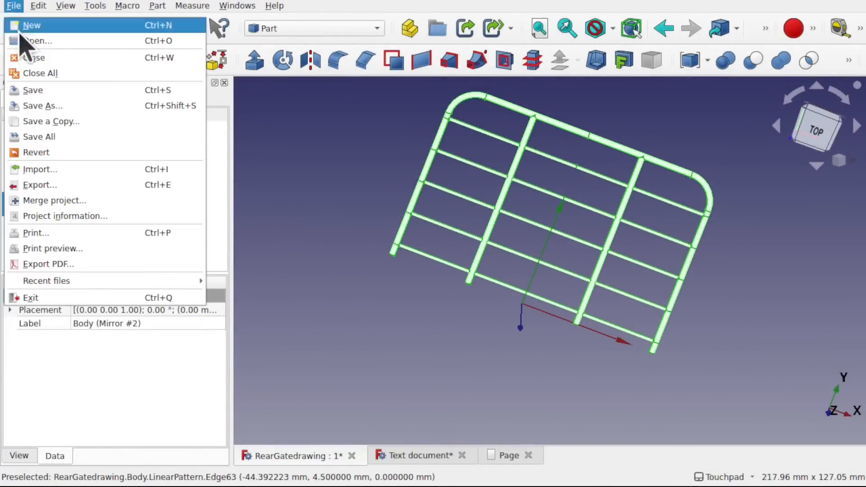
click(91, 170)
text(rear)
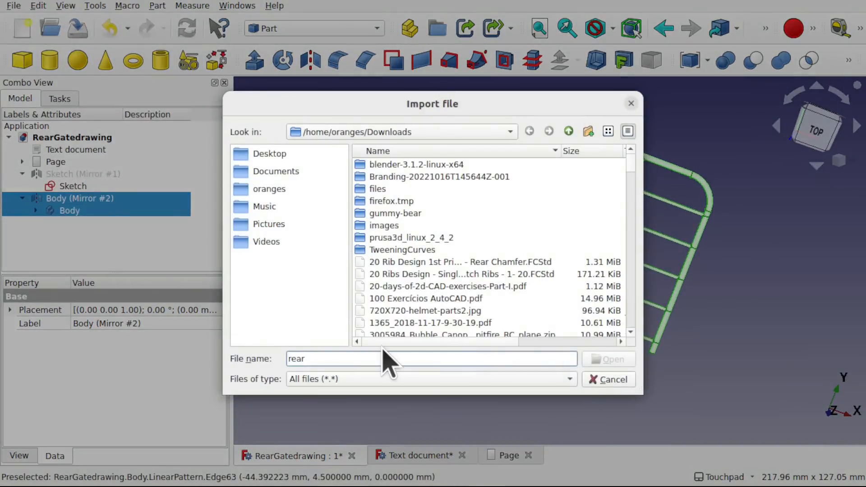
click(393, 311)
key(r)
scroll(470, 329, down, 2)
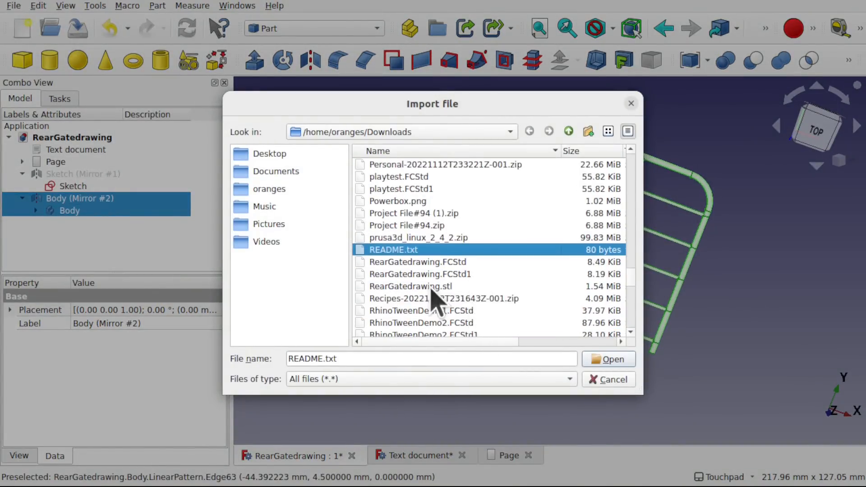
double_click(446, 286)
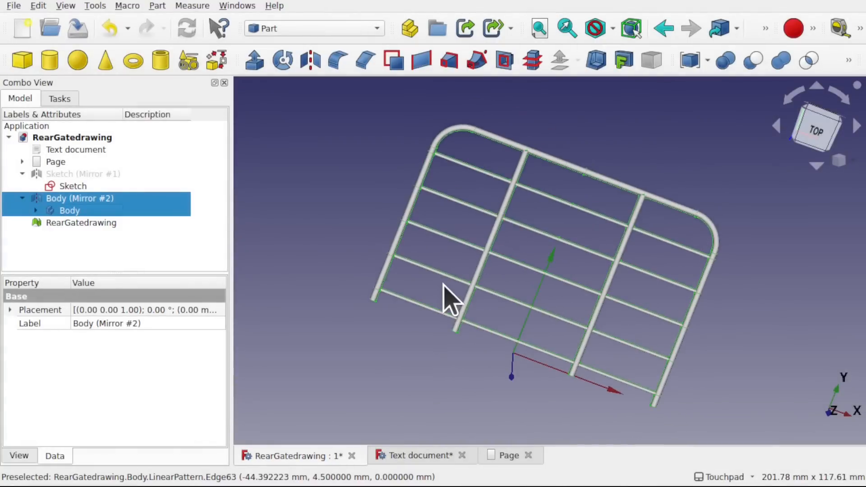
- Transform the imported RearGatedrawing mesh by moving it about 82.4 mm in the negative X direction, away from the gate
click(67, 224)
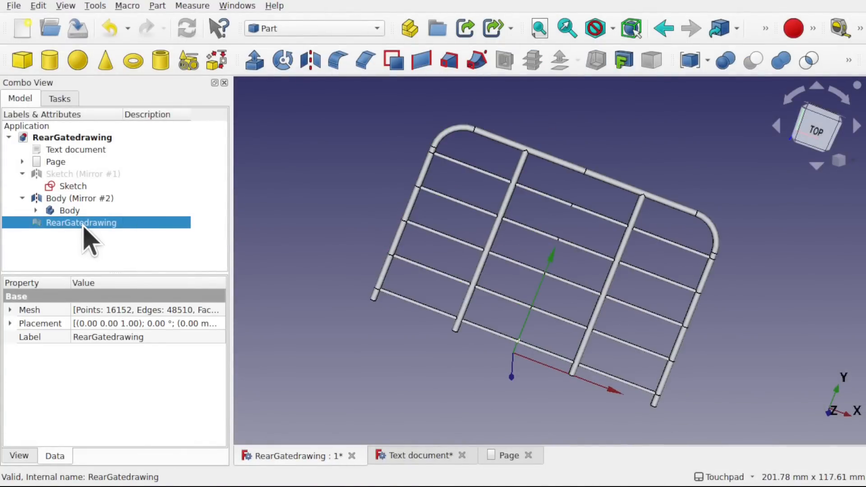
right_click(75, 222)
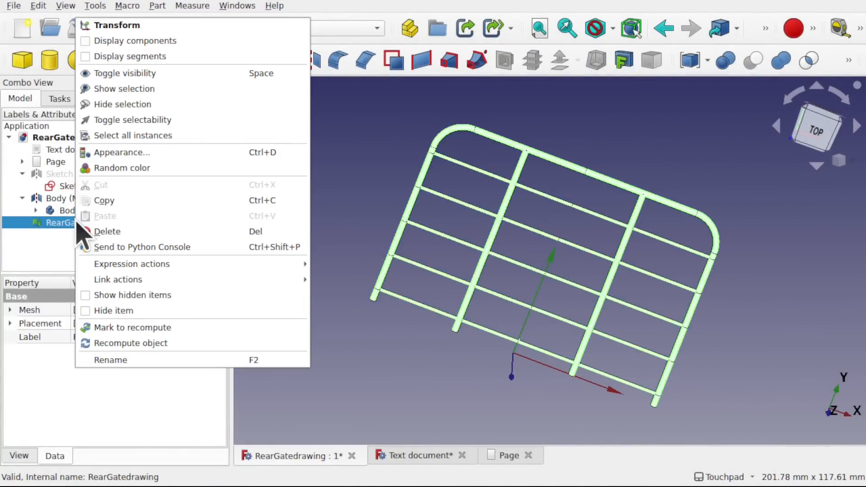
click(117, 25)
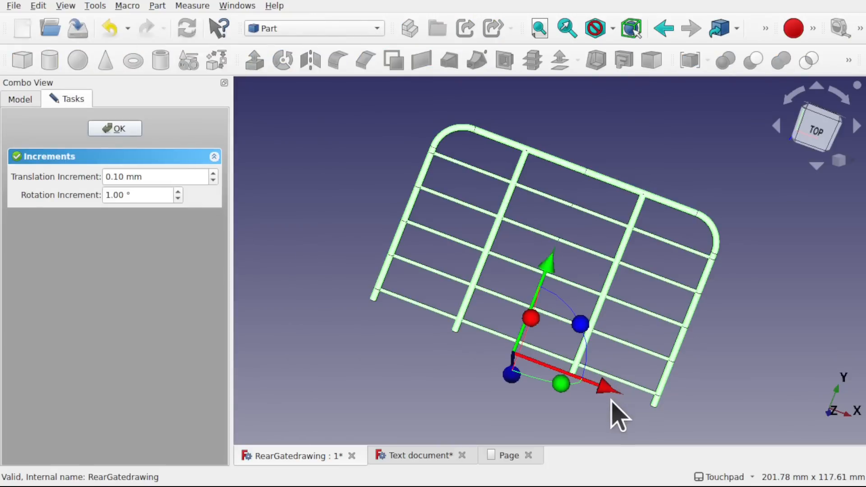
drag(609, 388, 366, 300)
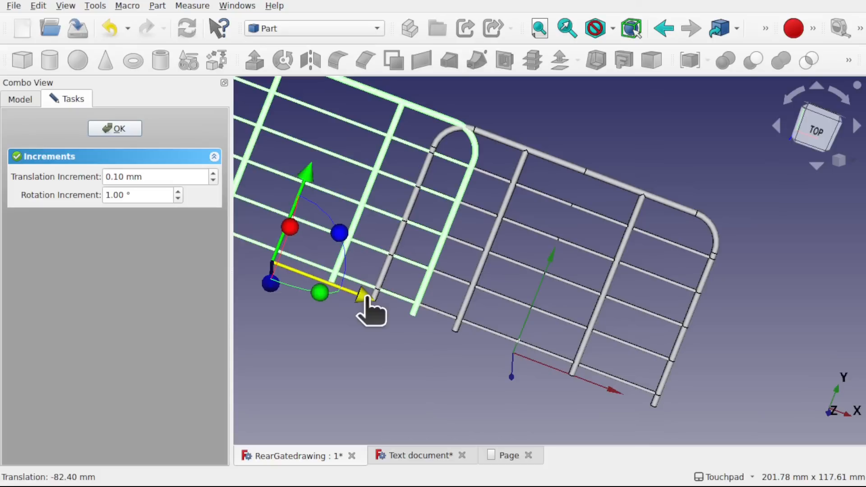
click(115, 129)
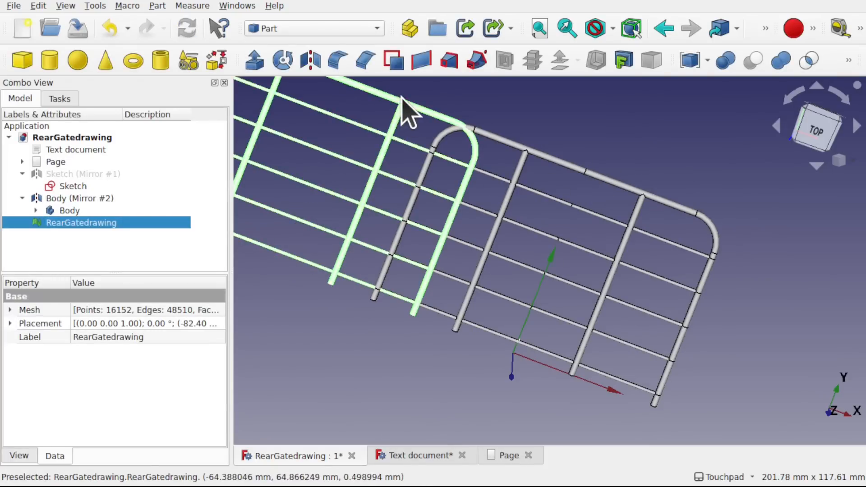
- Delete the imported RearGatedrawing mesh from the document
click(420, 123)
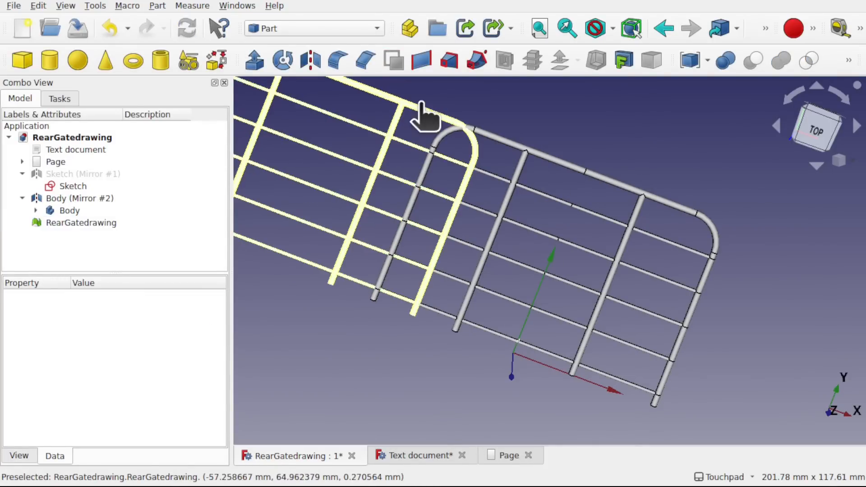
click(421, 104)
key(Delete)
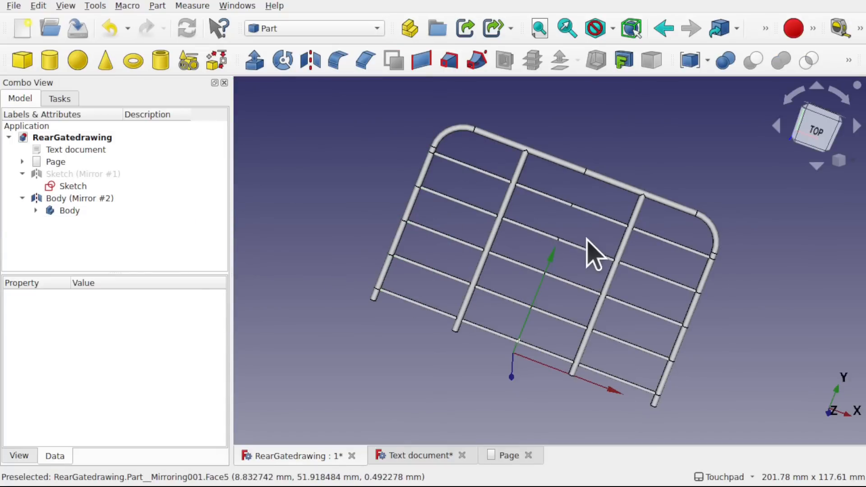
- Delete Body (Mirror #2) and Sketch (Mirror #1) from the model
click(77, 199)
key(Delete)
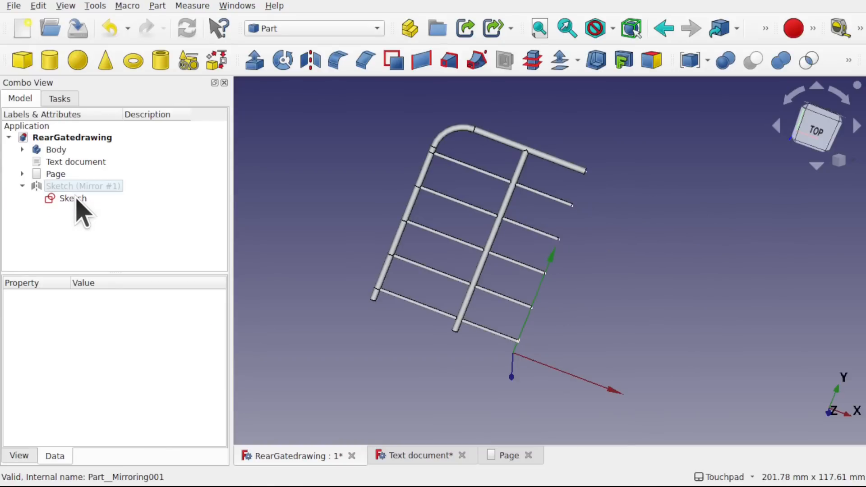
click(78, 187)
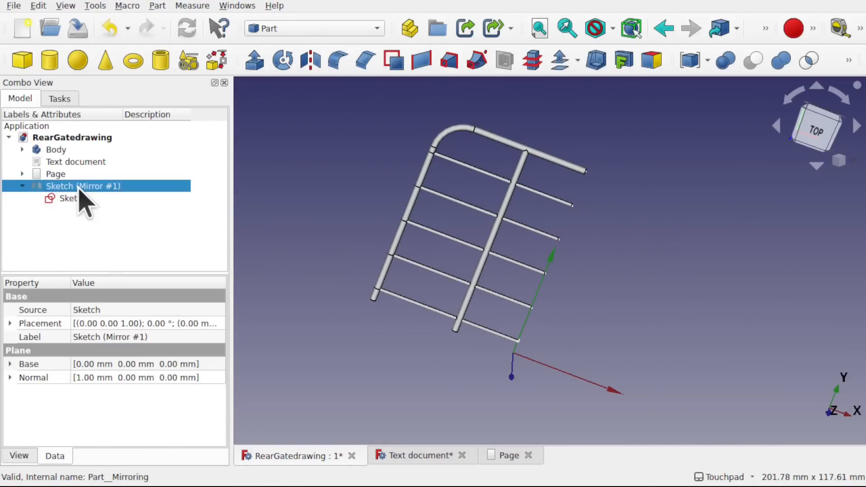
key(Delete)
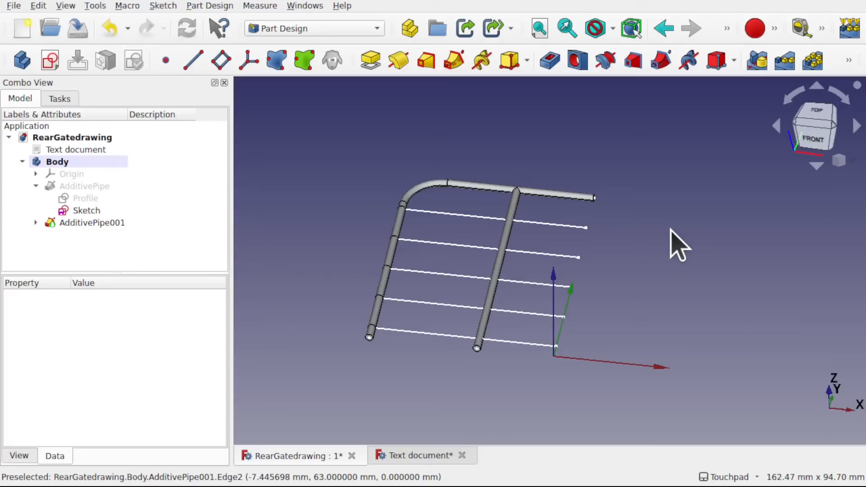
- Examine the half frame and its crossbar lines from several angles, including the side along the X axis
alt+drag(557, 213, 543, 264)
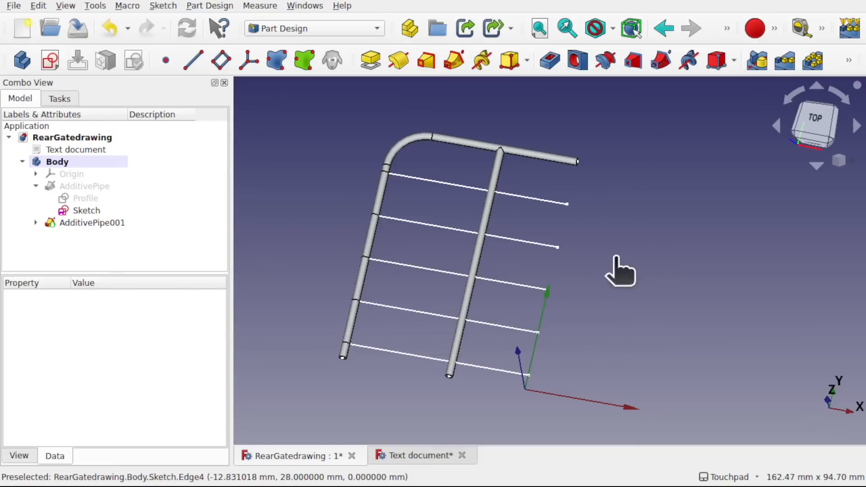
key(0)
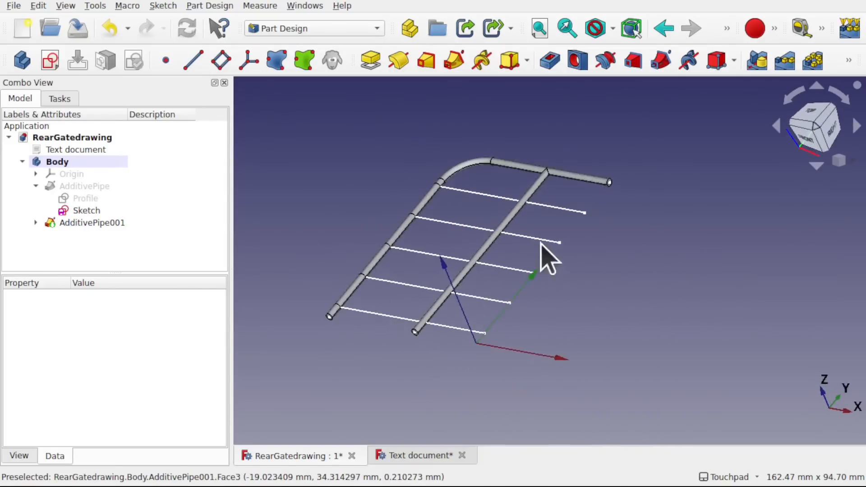
alt+drag(560, 244, 557, 283)
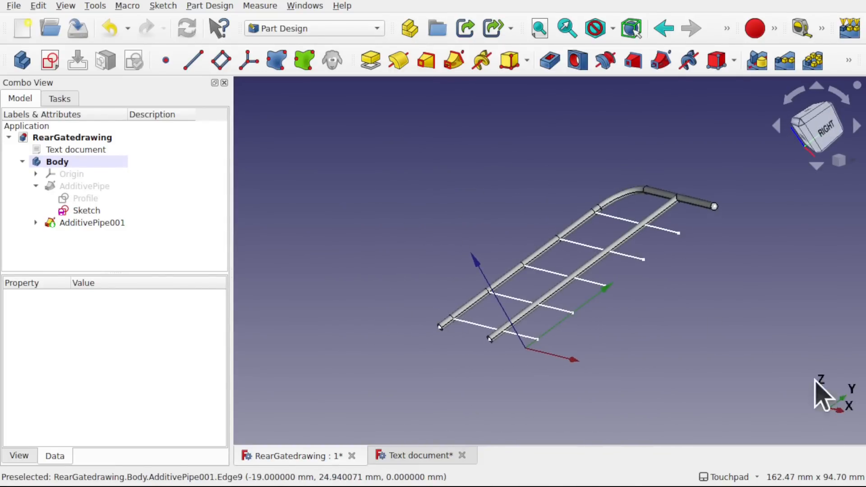
alt+drag(638, 371, 590, 353)
click(825, 131)
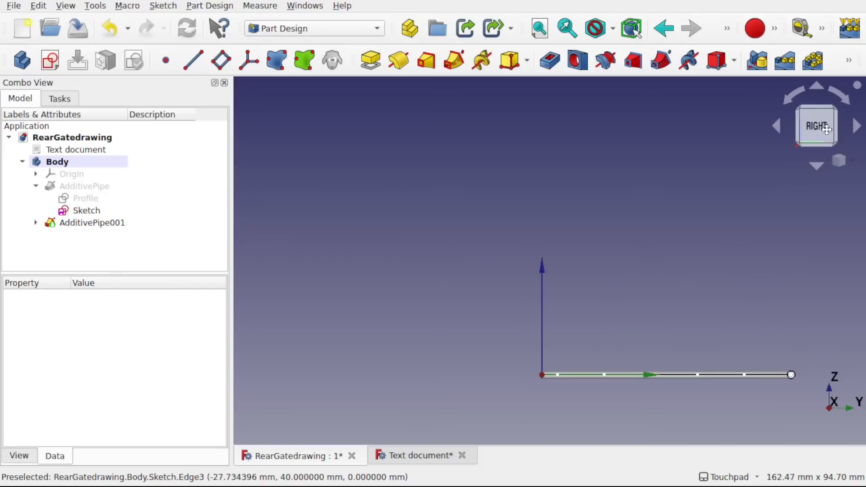
shift+drag(716, 273, 573, 182)
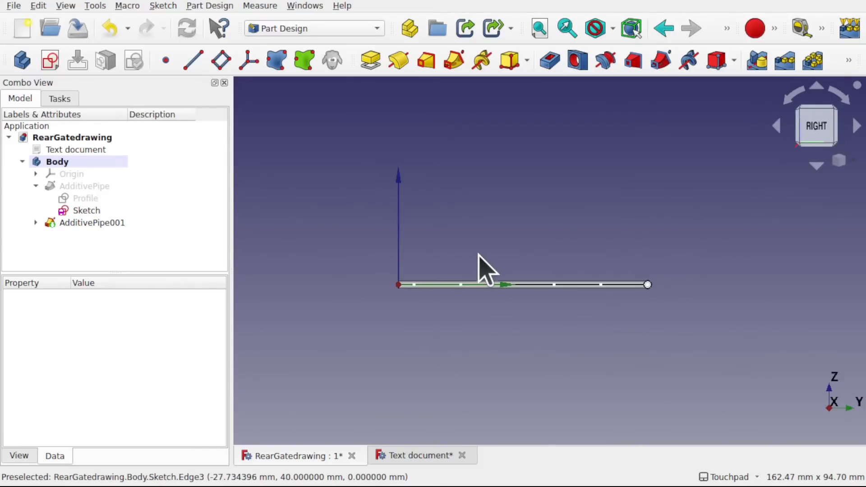
scroll(477, 252, up, 3)
alt+drag(477, 252, 512, 241)
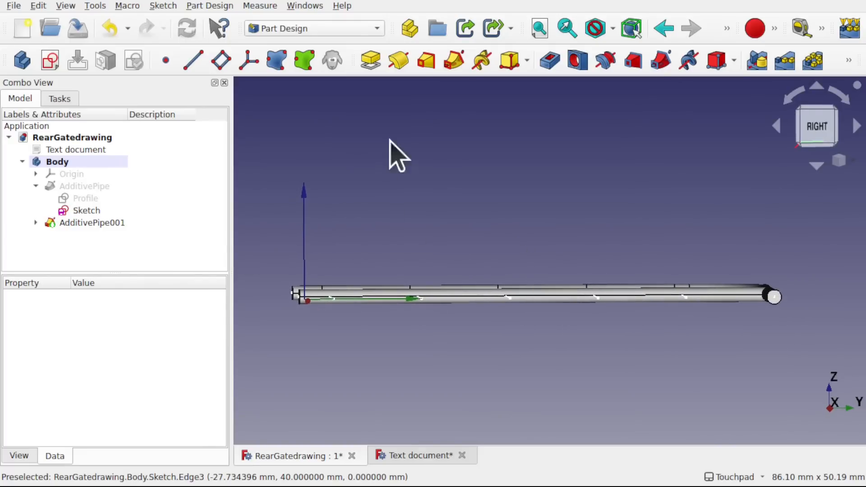
- Create a new sketch on the YZ_Plane base plane of the body
click(817, 133)
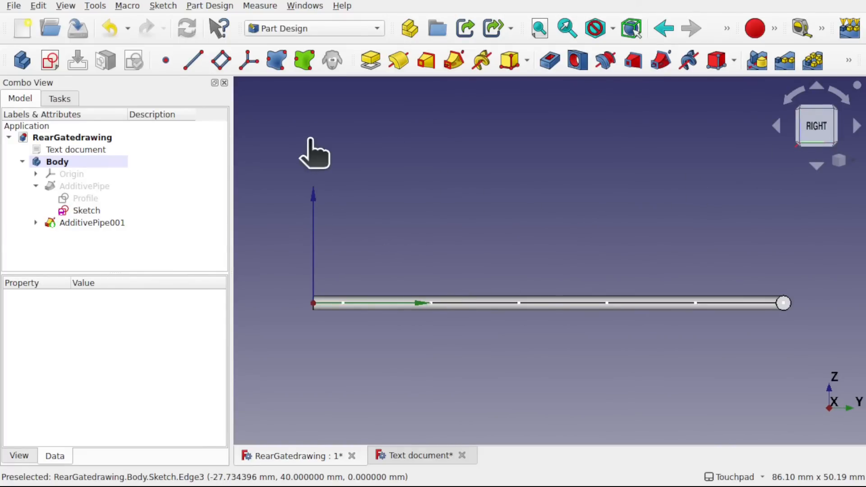
click(57, 63)
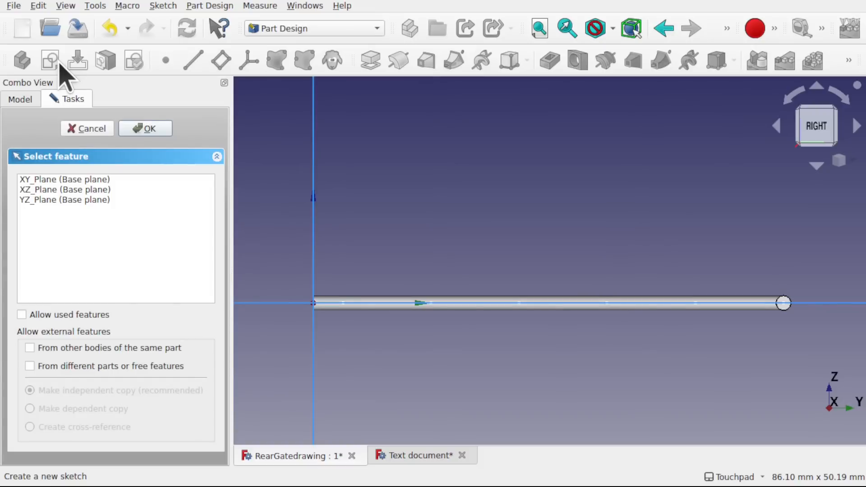
click(61, 200)
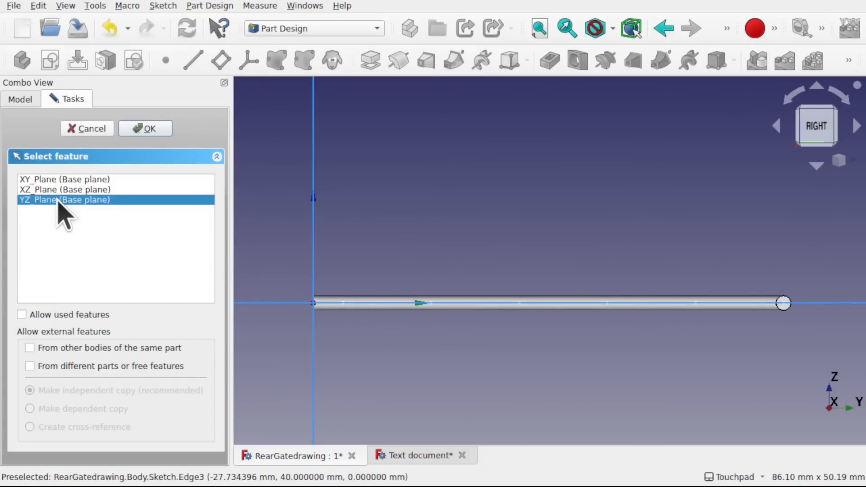
click(137, 134)
- Link the inner endpoints of all five crossbar lines into the new sketch as external geometry
mouse_move(484, 236)
alt+middle_down()
mouse_move(497, 272)
mouse_move(428, 295)
alt+middle_up()
scroll(429, 275, up, 3)
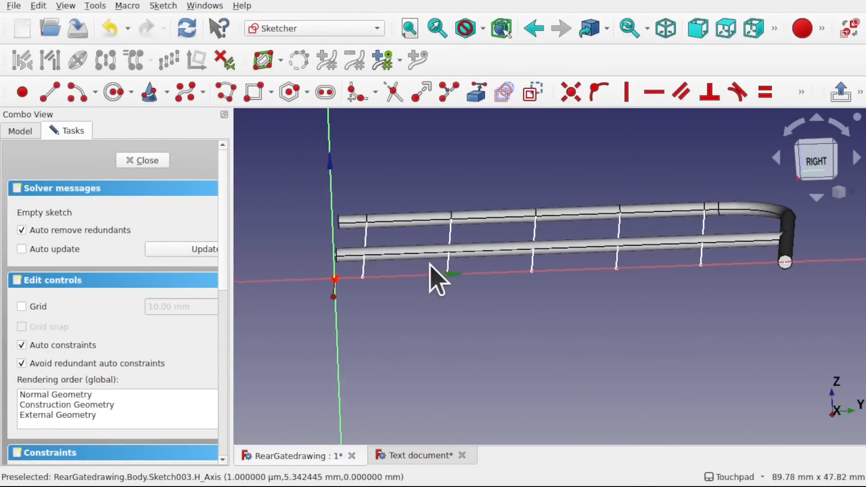
click(476, 92)
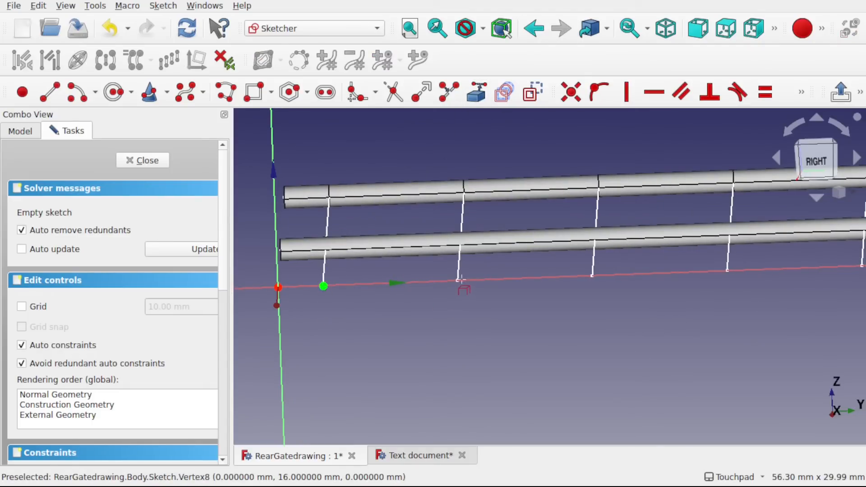
click(470, 100)
mouse_move(727, 271)
shift+middle_down()
mouse_move(574, 303)
mouse_move(582, 295)
shift+middle_up()
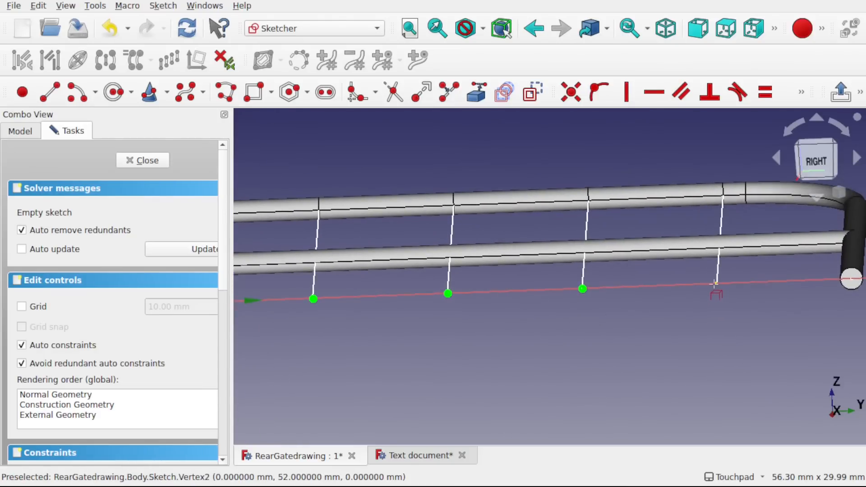
scroll(582, 296, down, 2)
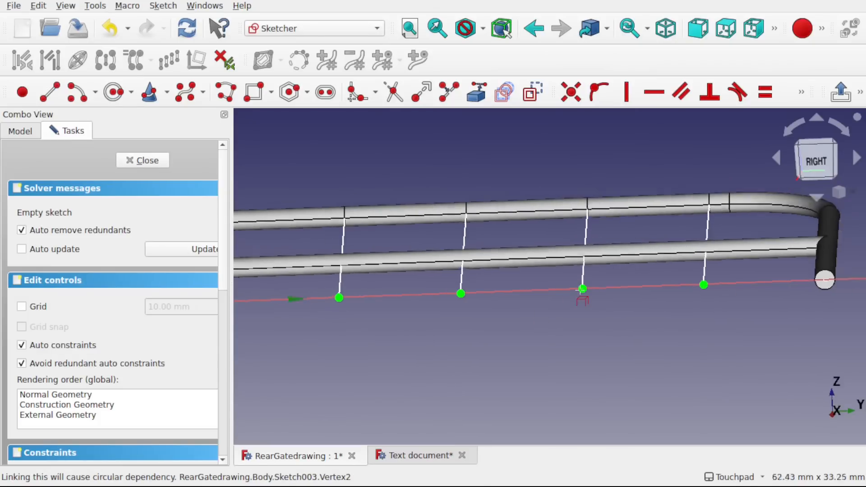
shift+middle_drag(582, 296, 655, 293)
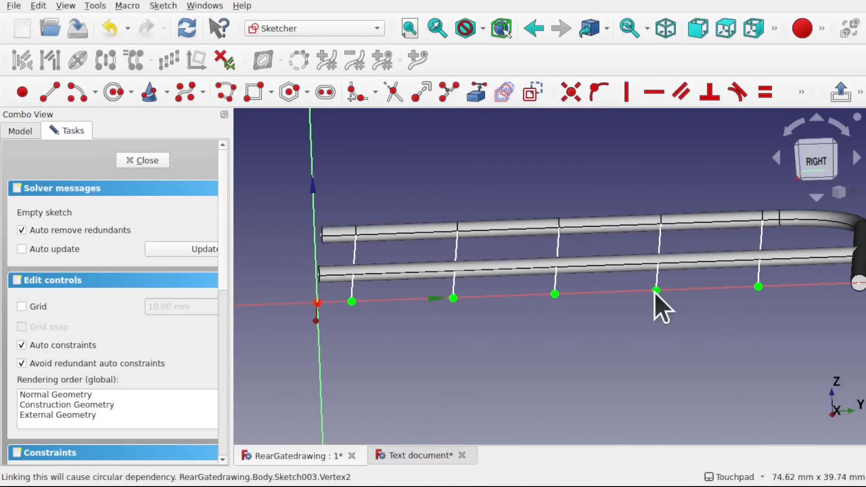
- Draw five circles of about 1.5 to 2 mm radius, one centred on each linked crossbar endpoint
click(113, 94)
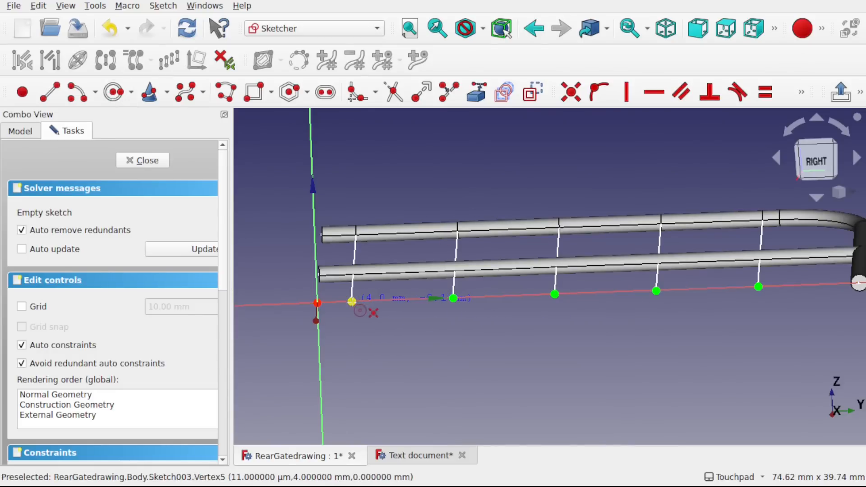
click(352, 301)
click(363, 307)
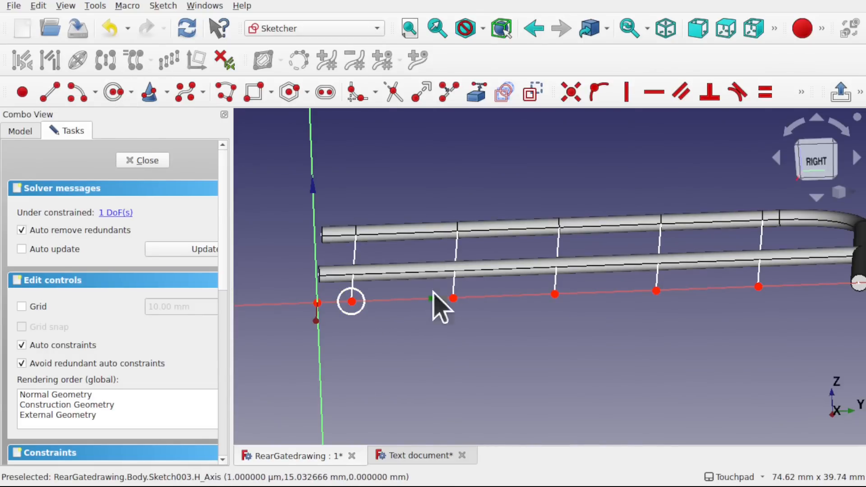
click(113, 93)
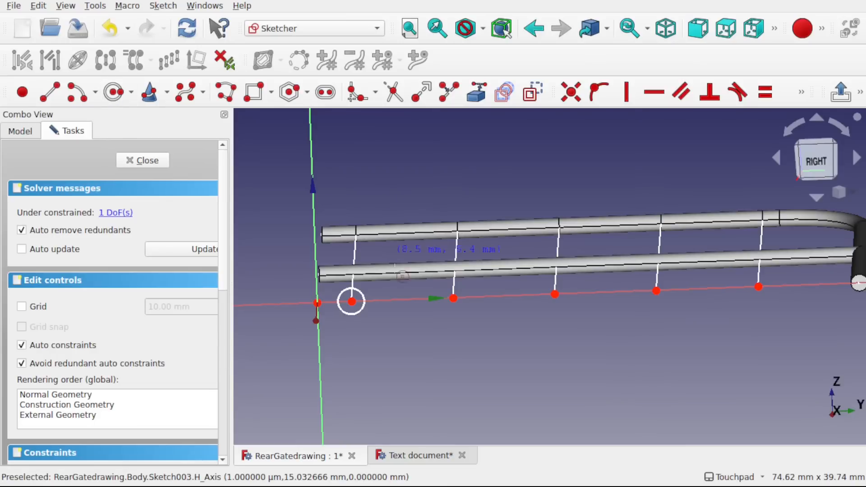
click(453, 298)
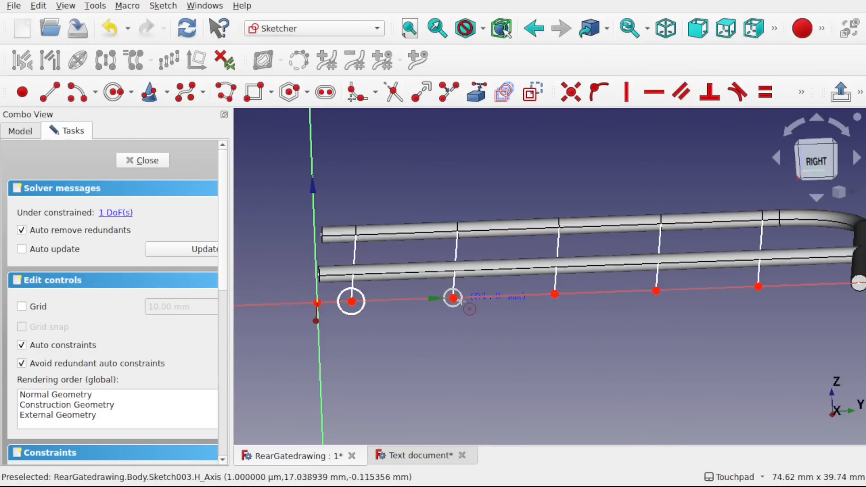
click(467, 298)
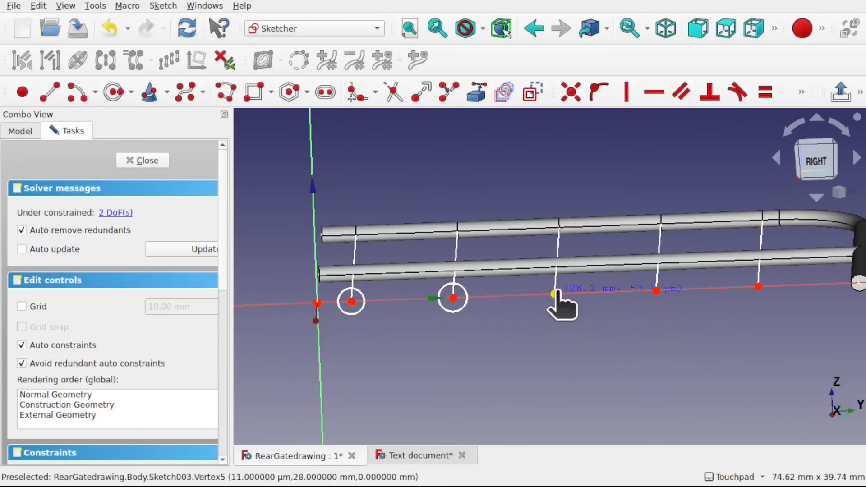
click(555, 294)
click(572, 296)
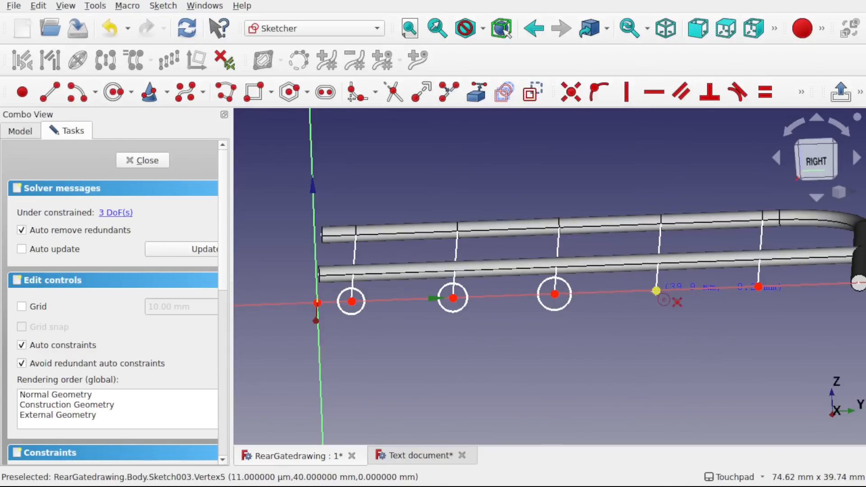
click(656, 291)
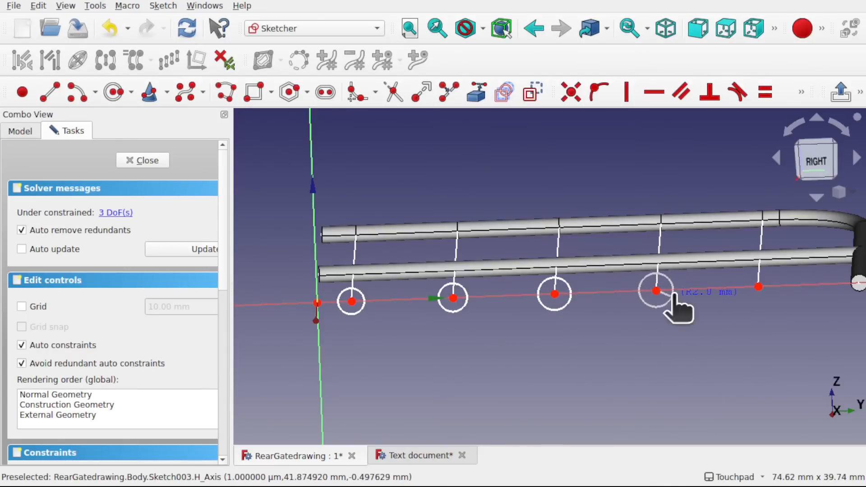
click(674, 296)
click(759, 287)
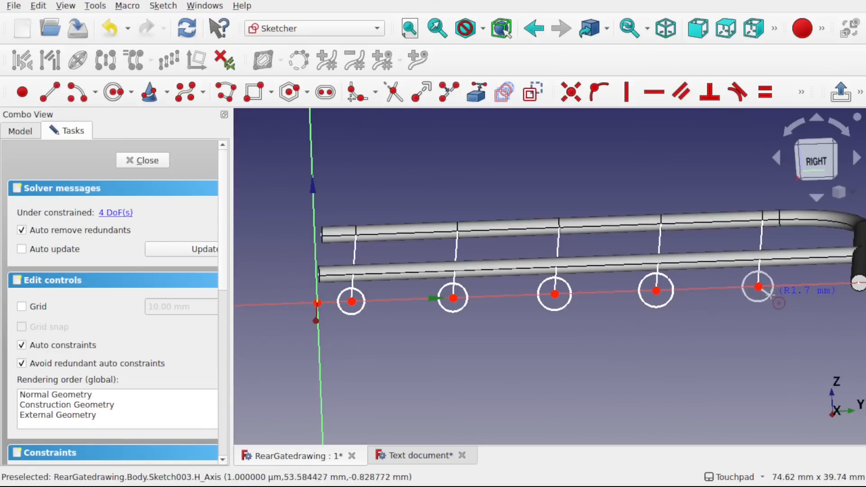
right_click(770, 296)
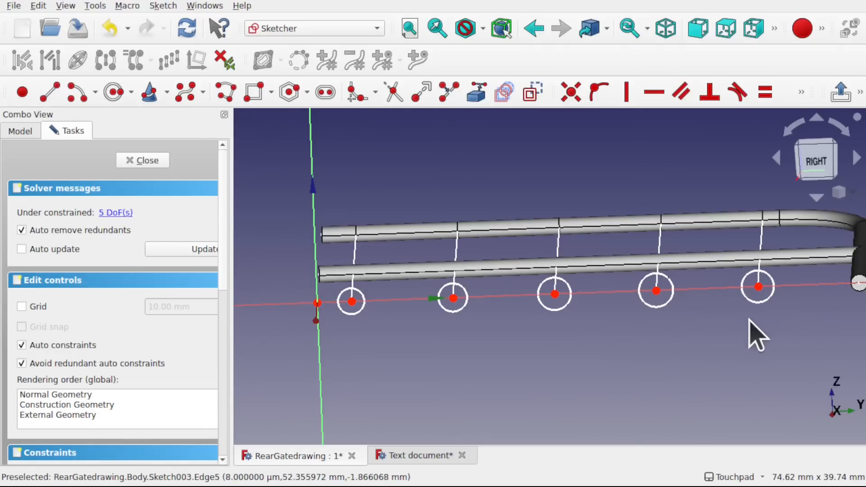
- Constrain all five circles to an equal diameter of 1 mm and close the sketch
drag(797, 307, 334, 326)
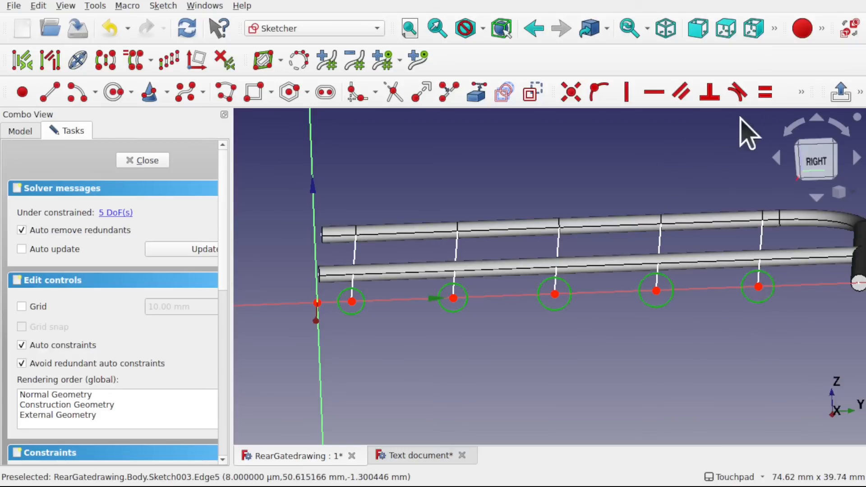
click(802, 93)
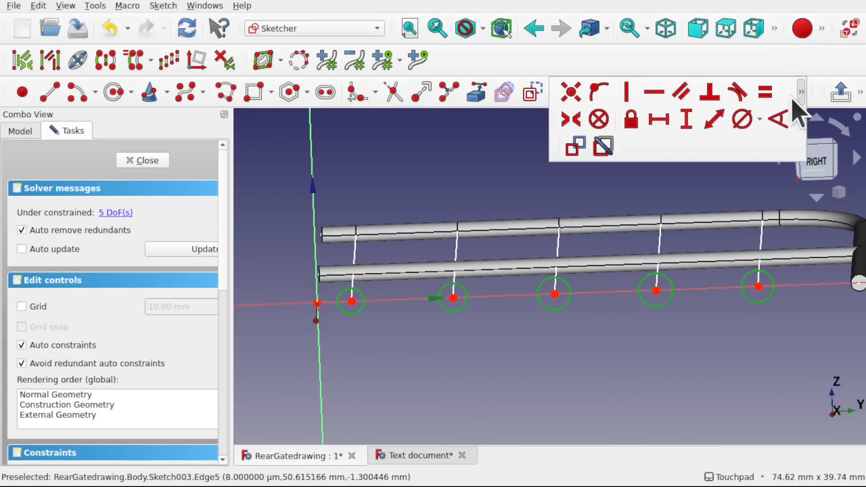
click(742, 120)
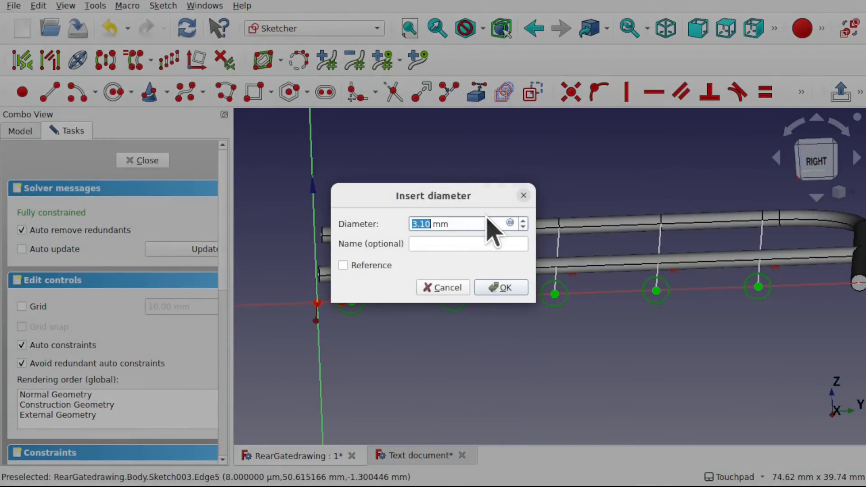
key(Return)
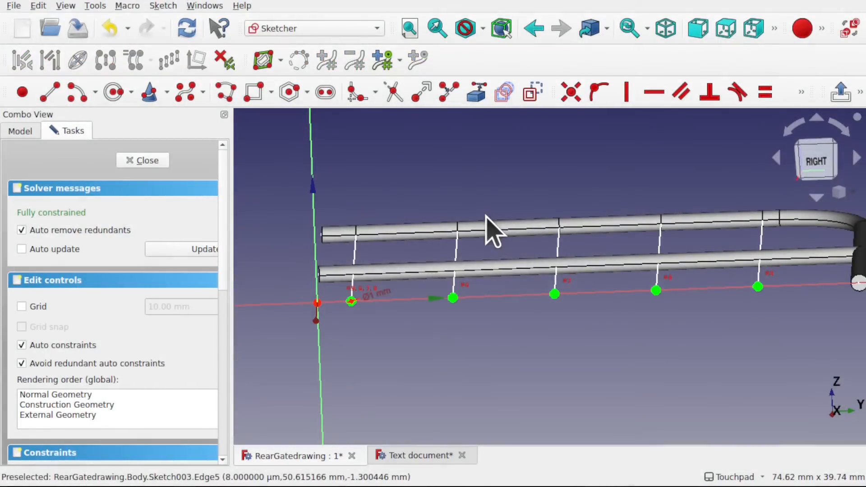
scroll(437, 329, up, 5)
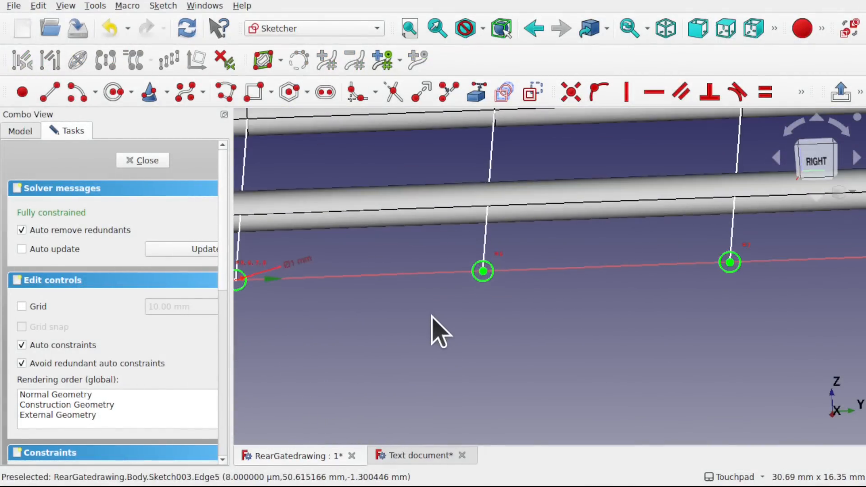
scroll(438, 329, down, 4)
click(147, 161)
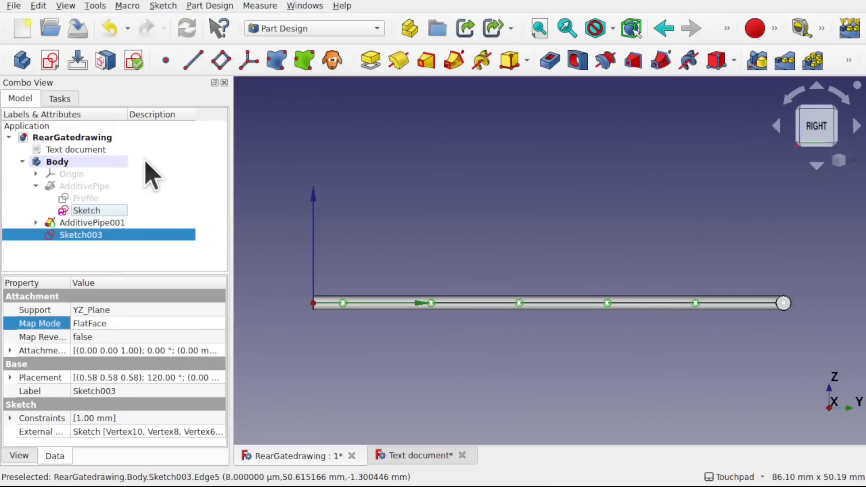
- Start a pad of the five-circle sketch and set its direction along the first crossbar line
alt+middle_drag(508, 275, 510, 306)
shift+middle_drag(556, 210, 529, 318)
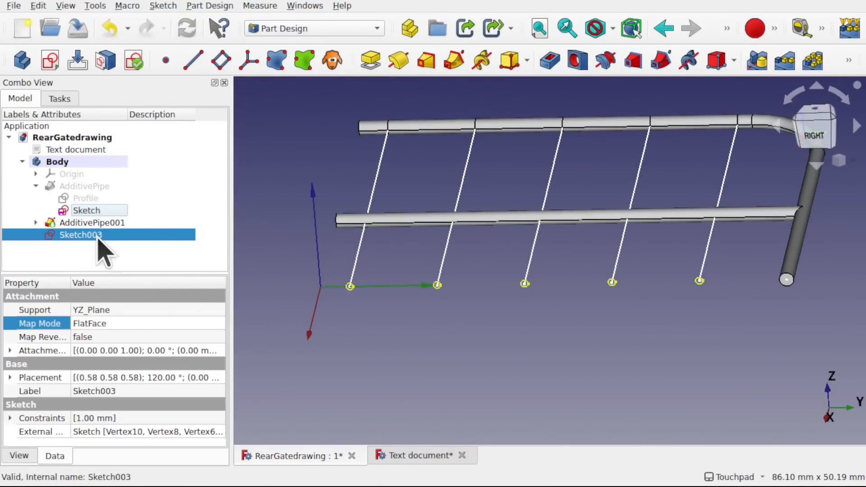
click(374, 60)
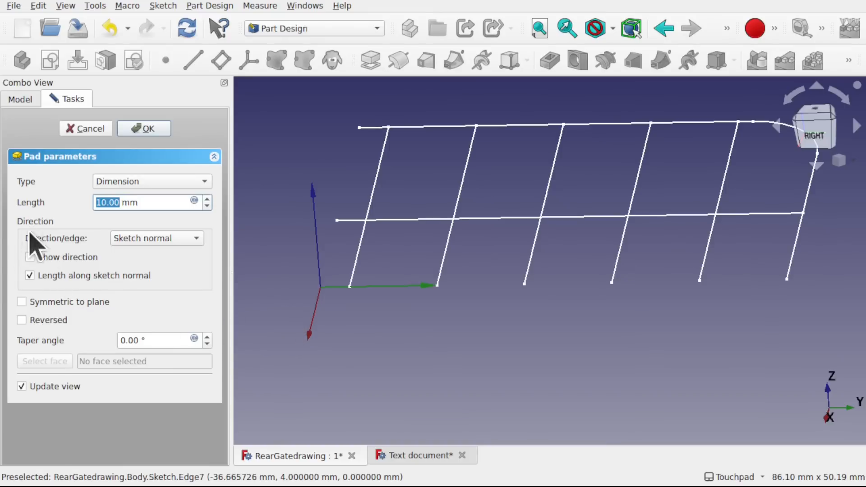
click(154, 238)
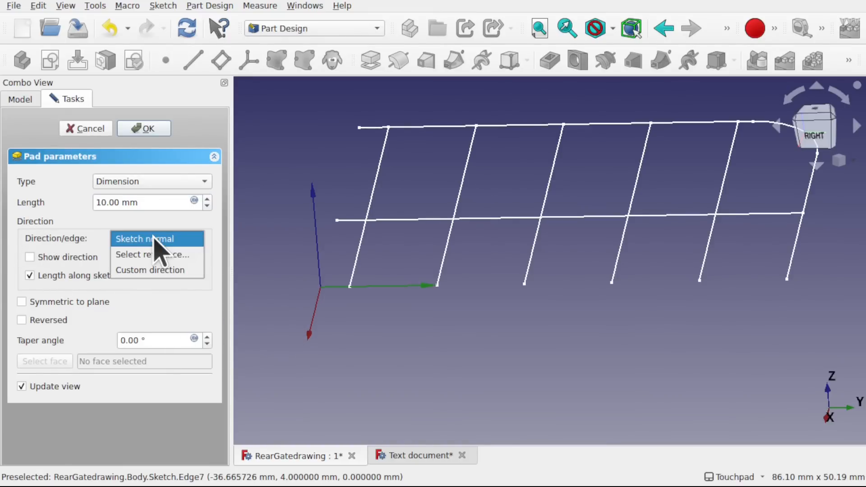
click(175, 254)
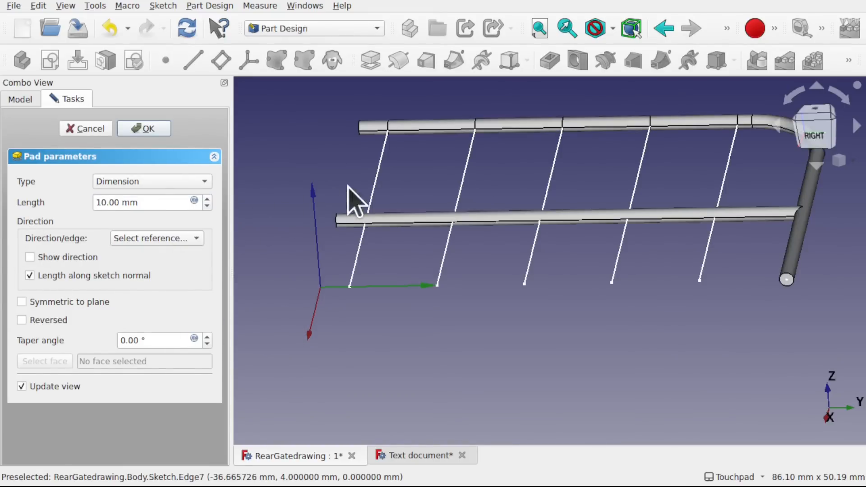
click(355, 267)
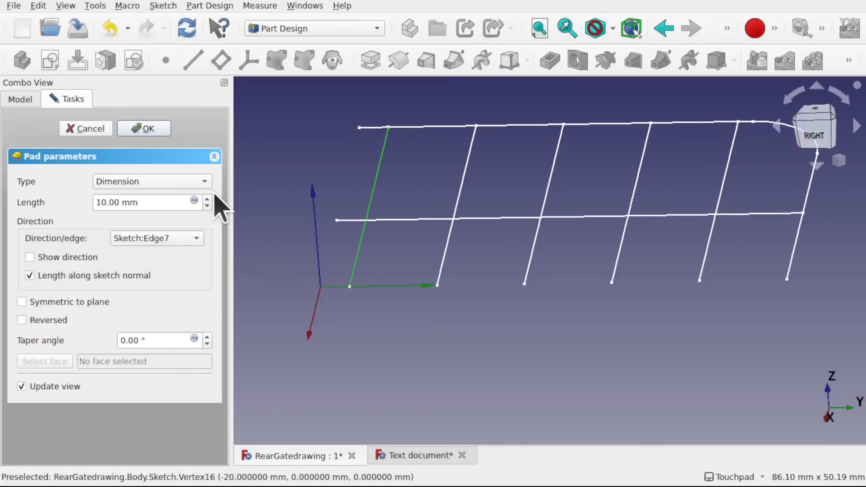
- Reverse the crossbar pad and set its length to 71 mm
mouse_move(148, 199)
mouse_down()
mouse_move(111, 199)
mouse_move(158, 199)
mouse_up()
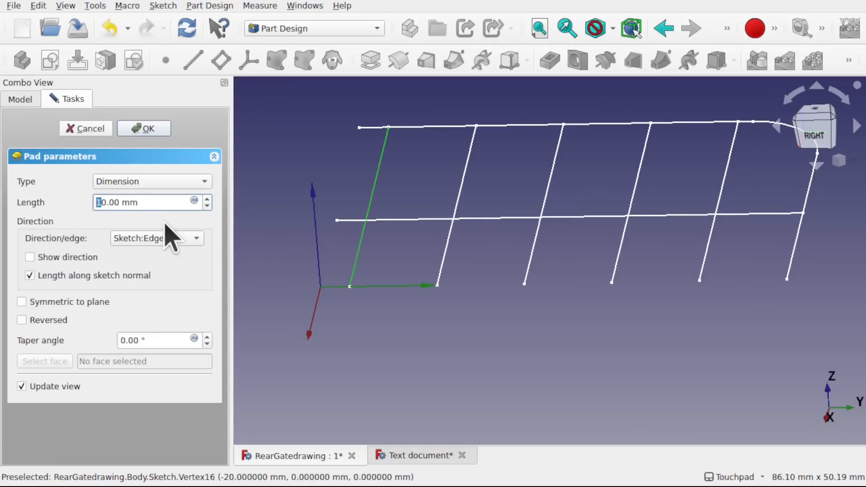
text(66)
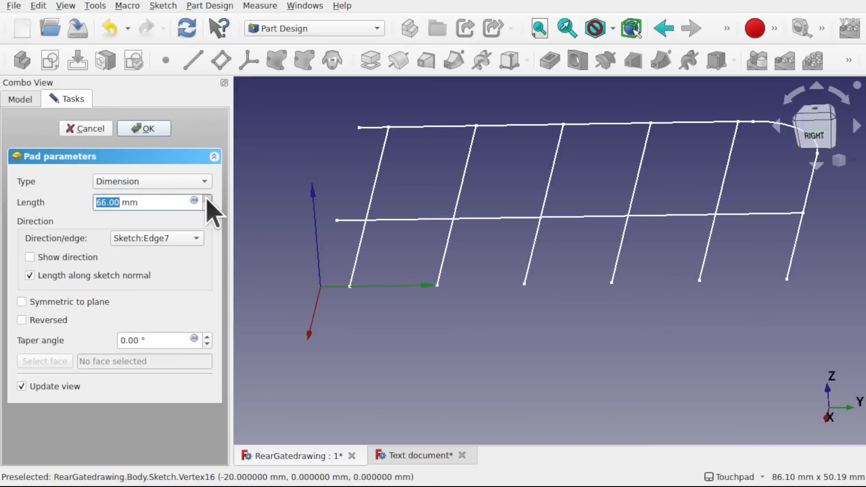
click(24, 319)
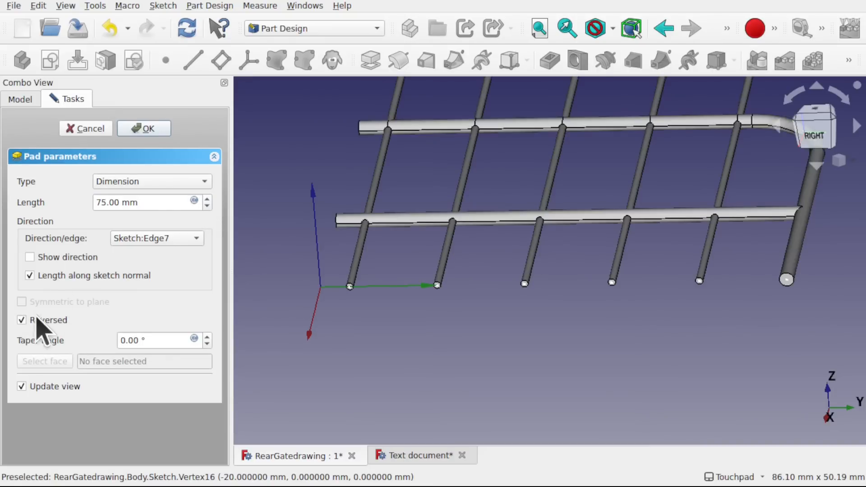
scroll(464, 222, down, 3)
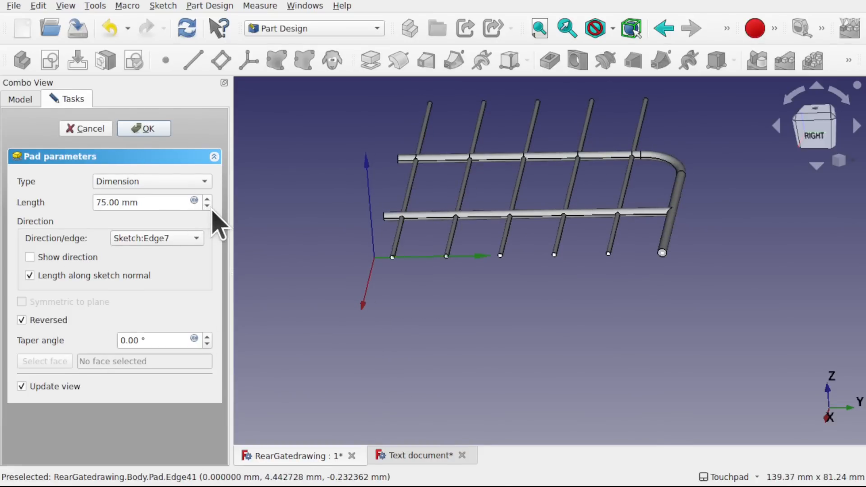
double_click(109, 202)
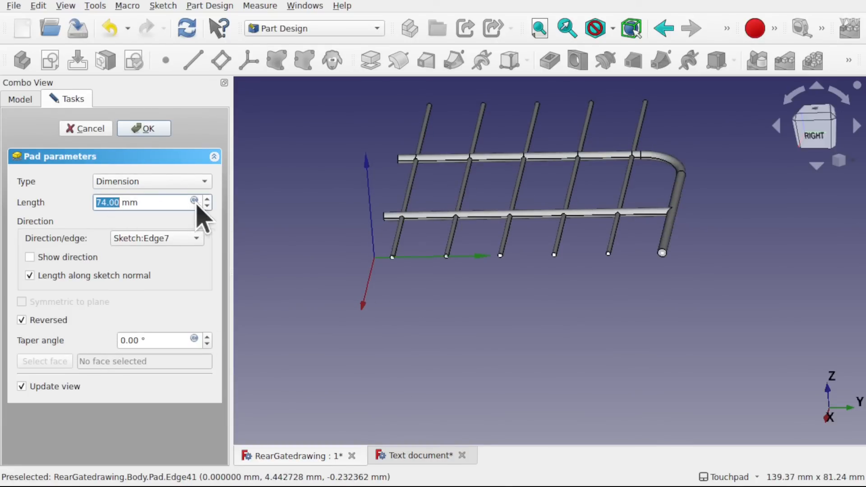
text(71)
- Set the pad direction to the sketch normal with a length of 48 mm and accept the pad
click(162, 244)
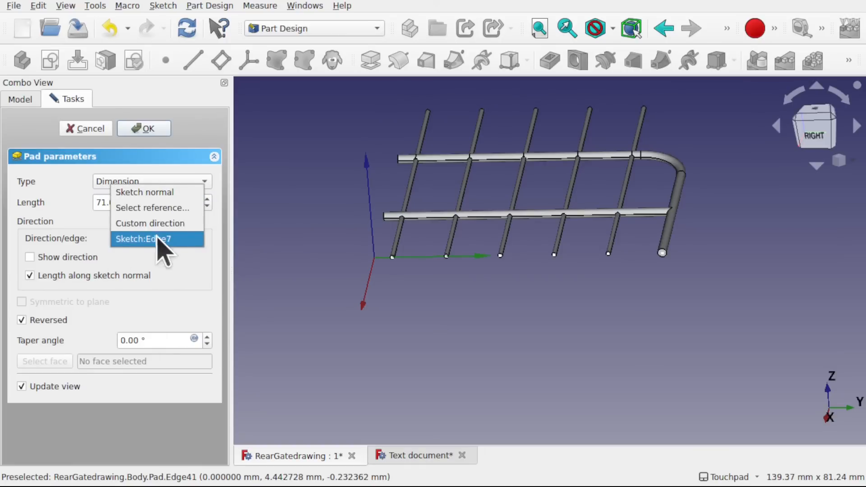
click(162, 193)
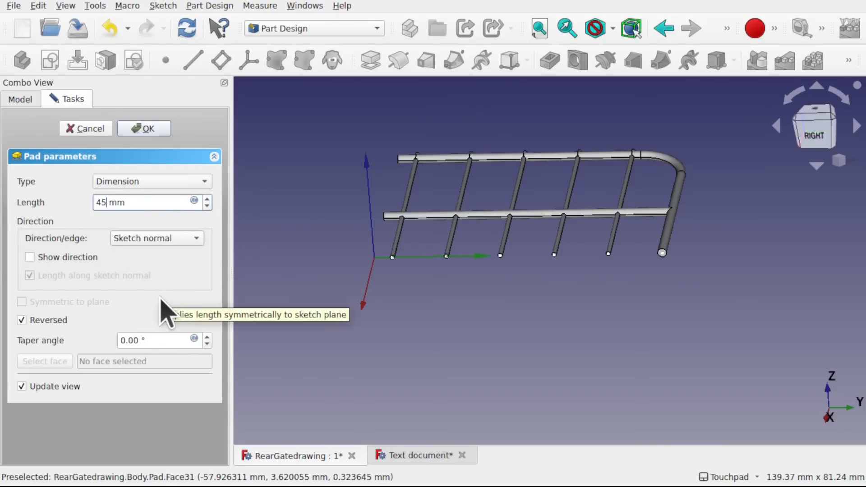
shift+drag(486, 157, 492, 228)
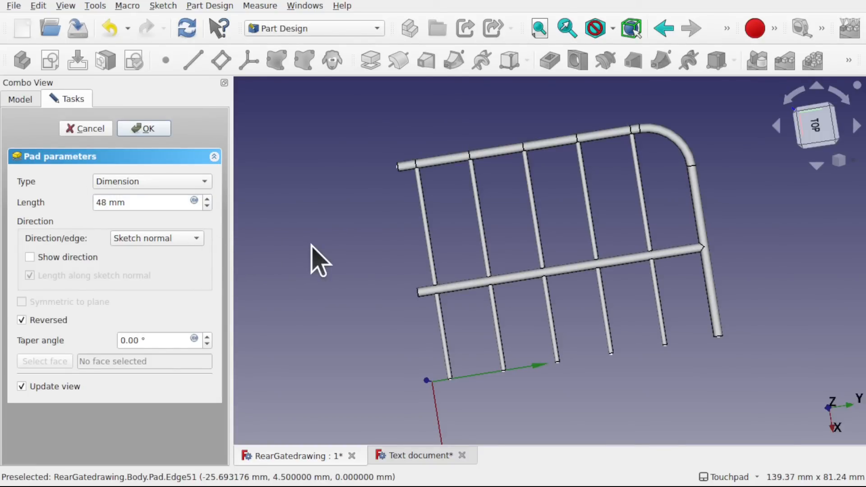
alt+drag(491, 168, 487, 141)
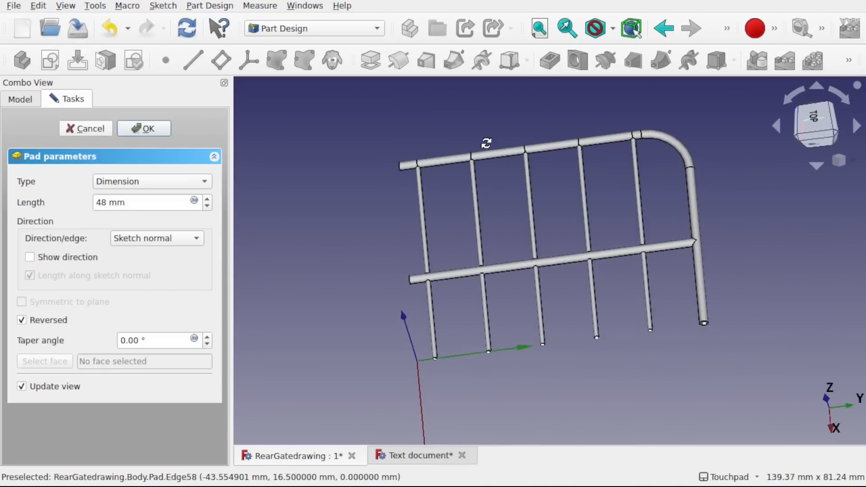
click(141, 129)
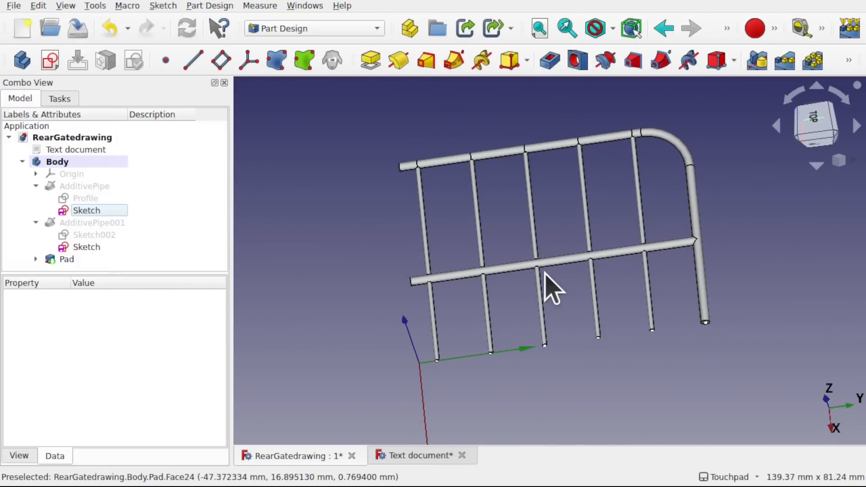
- Create a Mirrored feature from AdditivePipe, AdditivePipe001 and Pad together
shift+drag(547, 290, 495, 257)
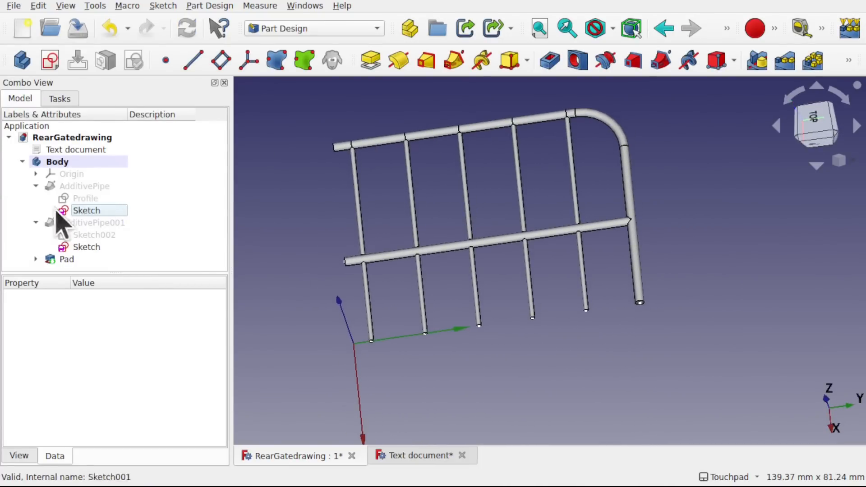
click(35, 186)
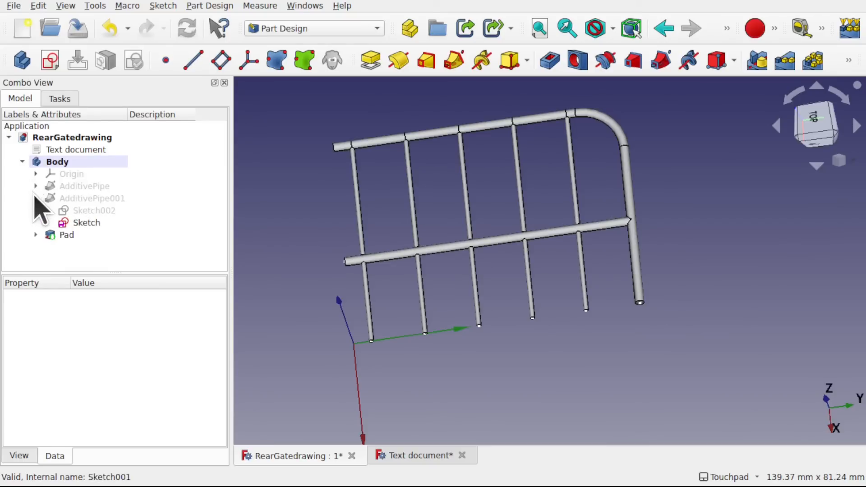
click(36, 198)
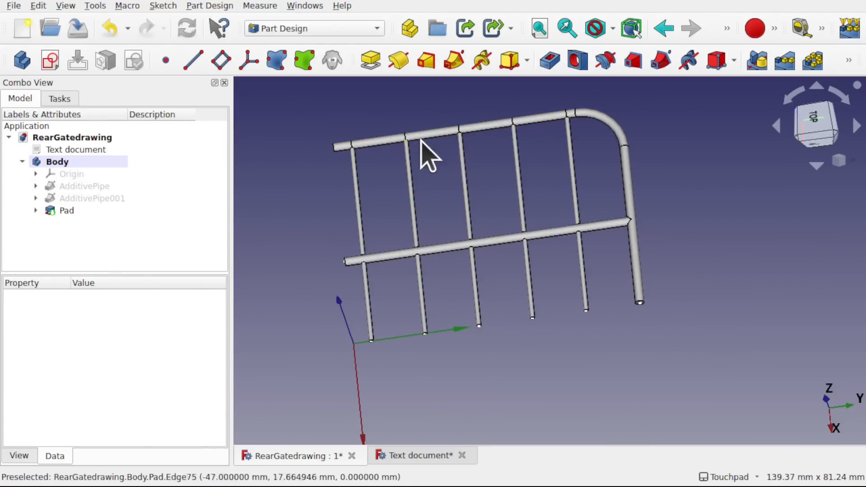
click(90, 189)
click(105, 198)
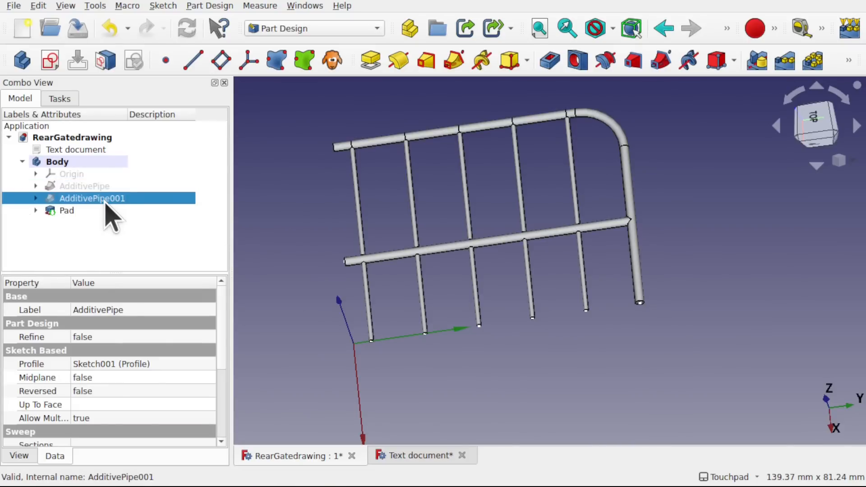
click(94, 186)
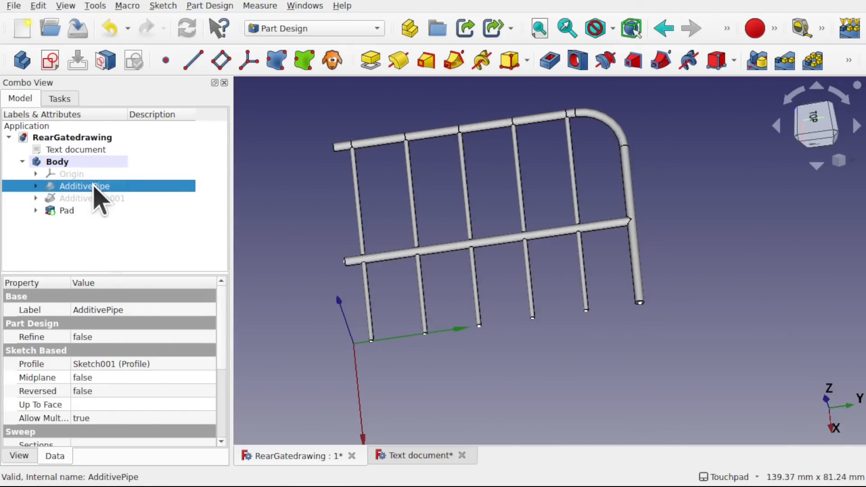
ctrl+click(93, 199)
ctrl+click(72, 213)
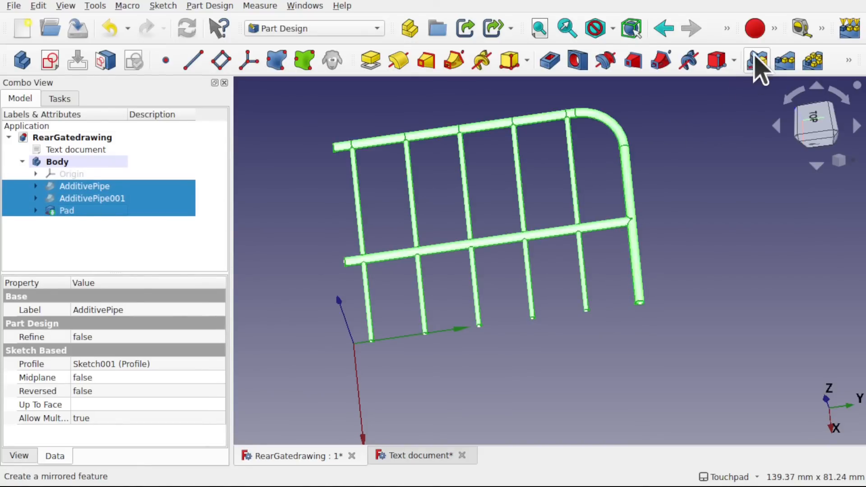
click(210, 6)
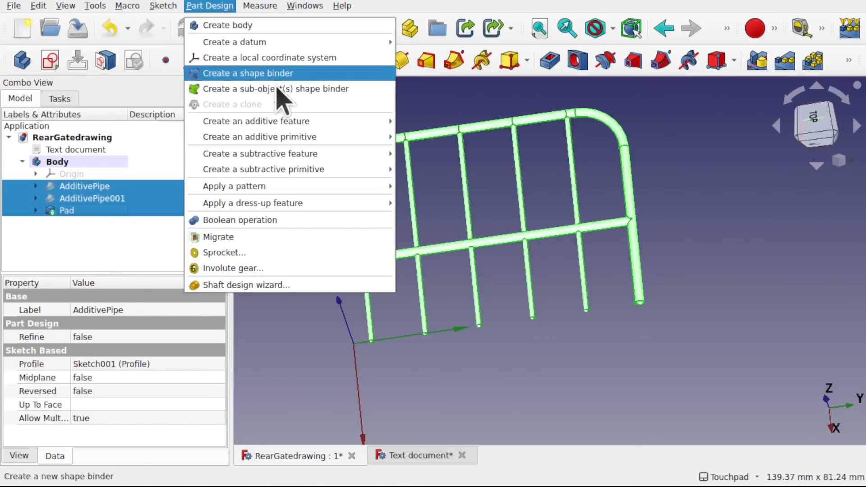
mouse_move(305, 121)
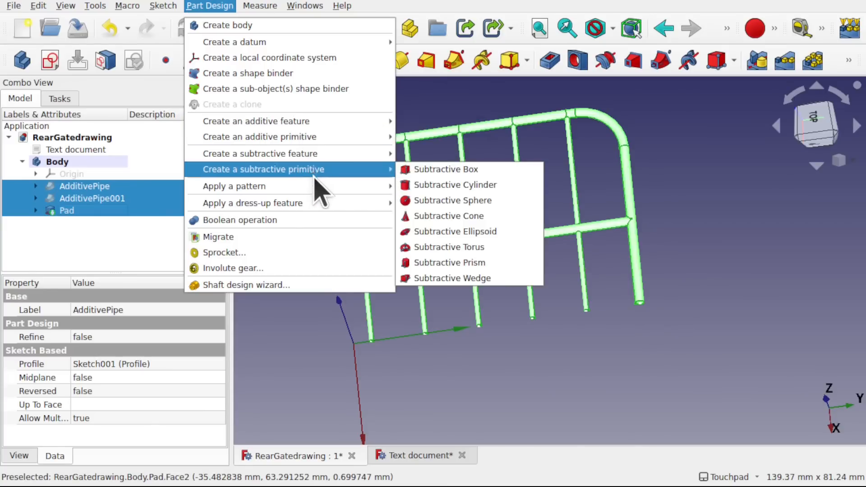
mouse_move(314, 186)
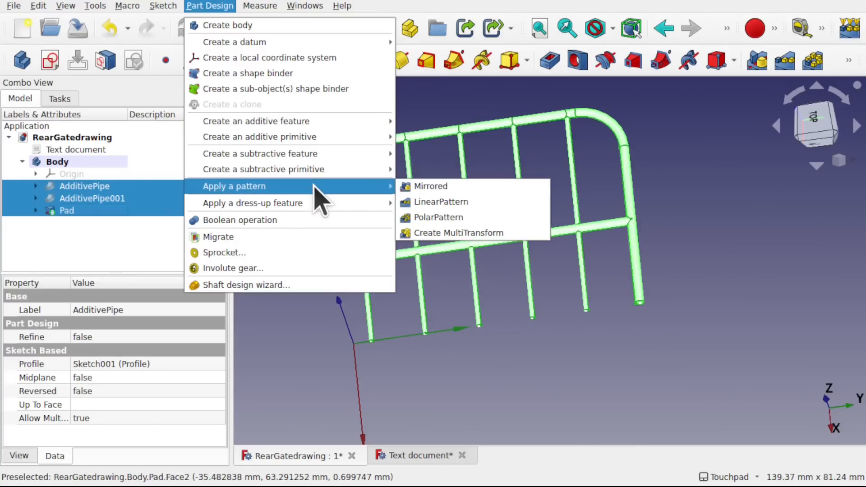
click(457, 186)
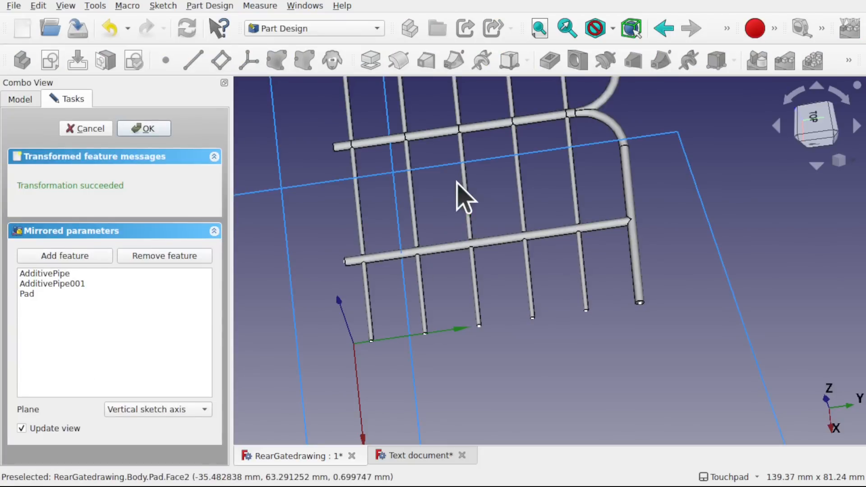
- Set the mirror plane to the Base YZ plane and accept the mirrored feature
scroll(457, 186, down, 5)
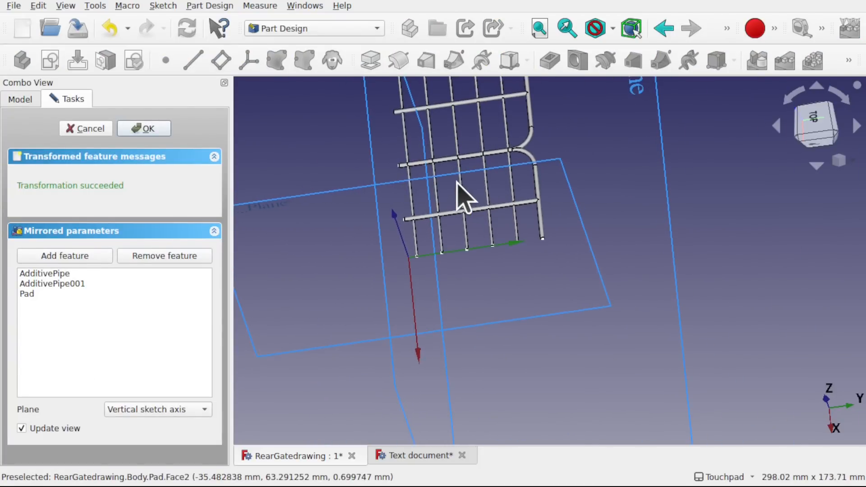
alt+middle_drag(487, 182, 503, 263)
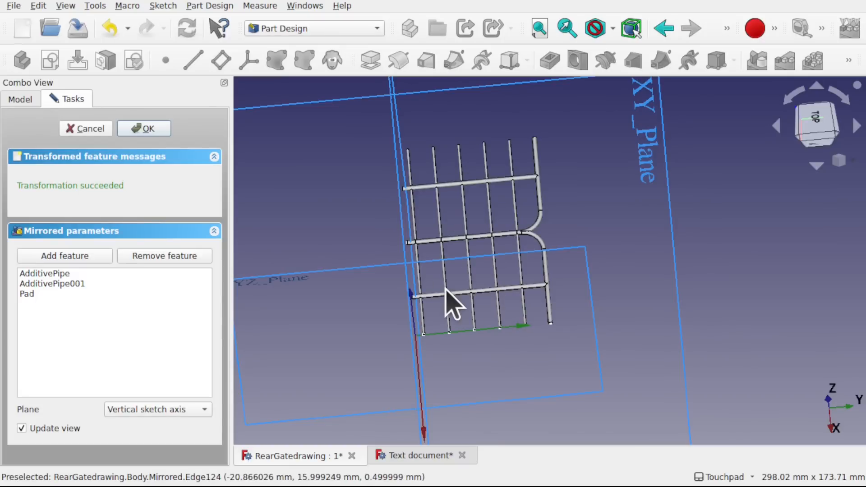
alt+middle_drag(446, 290, 489, 383)
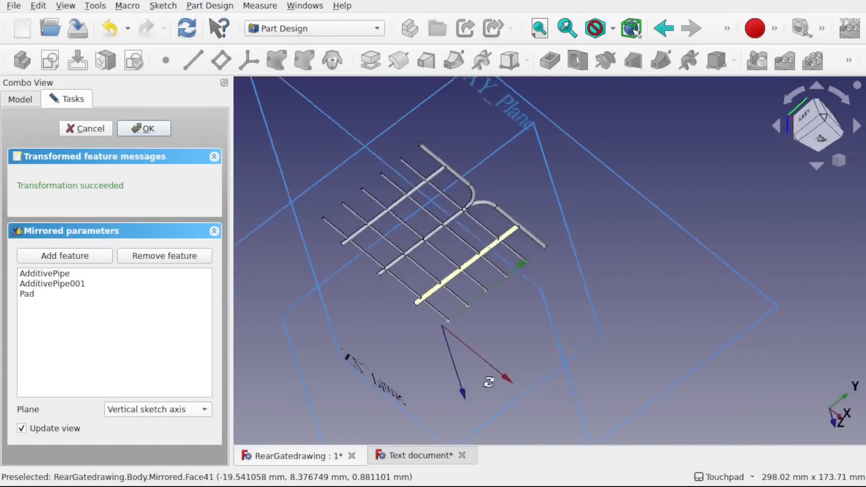
alt+middle_drag(534, 361, 494, 216)
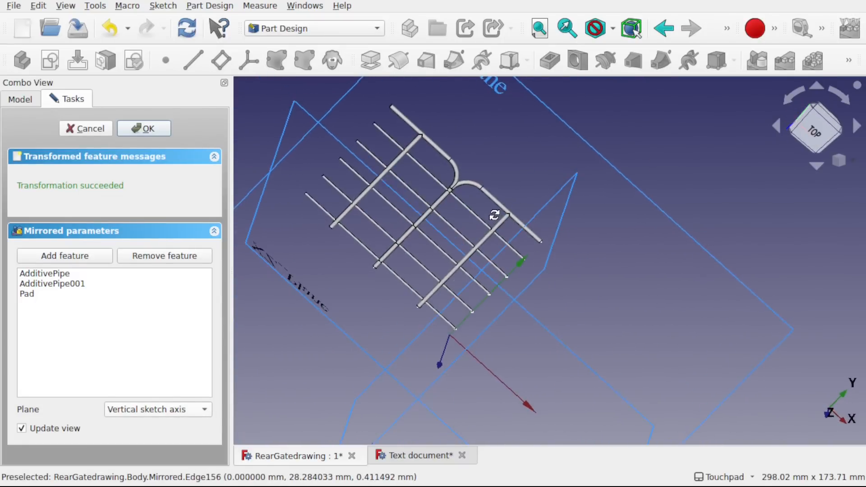
alt+middle_drag(666, 283, 592, 250)
alt+middle_drag(847, 379, 825, 391)
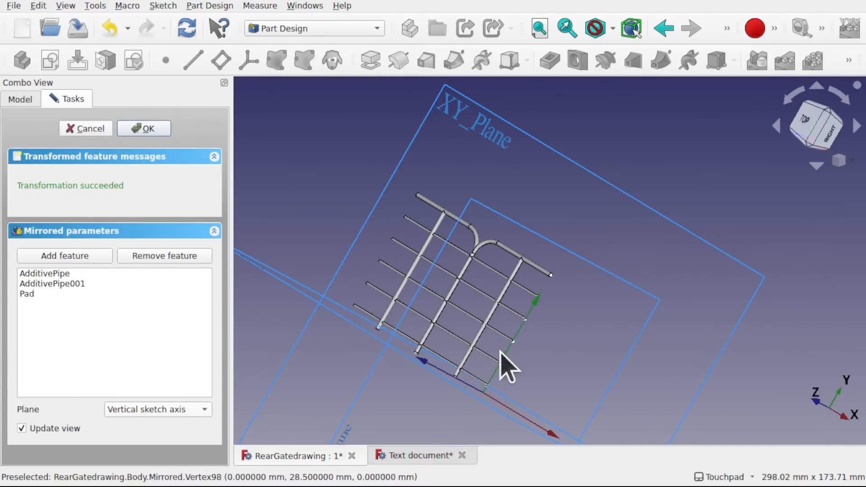
alt+drag(500, 351, 464, 323)
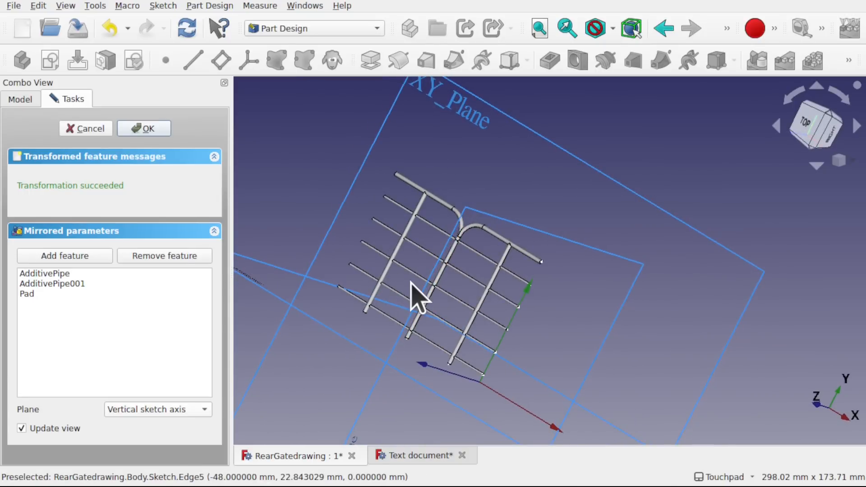
click(152, 410)
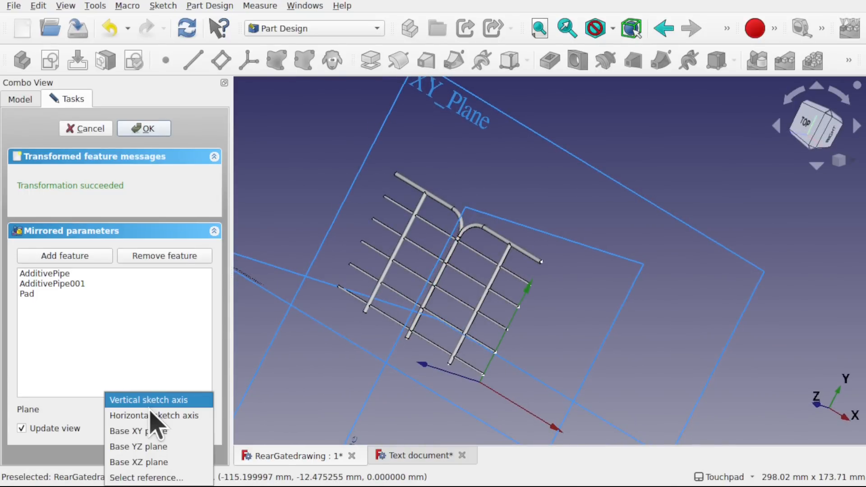
click(149, 447)
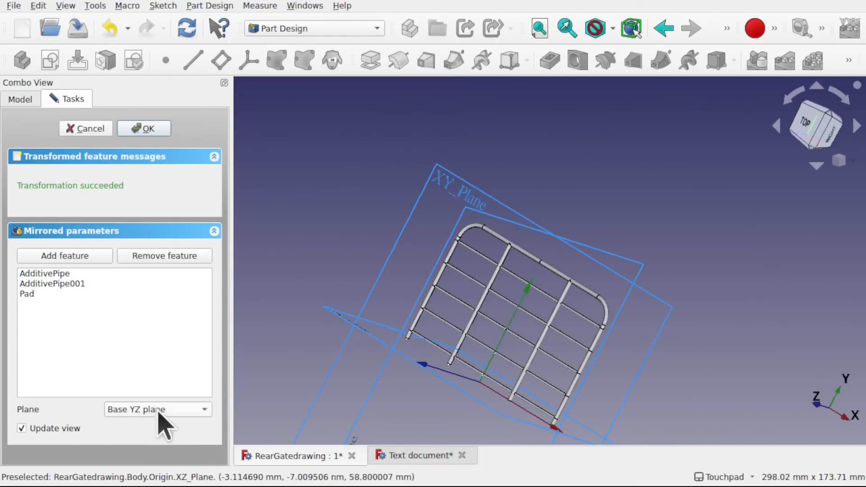
shift+drag(487, 364, 559, 299)
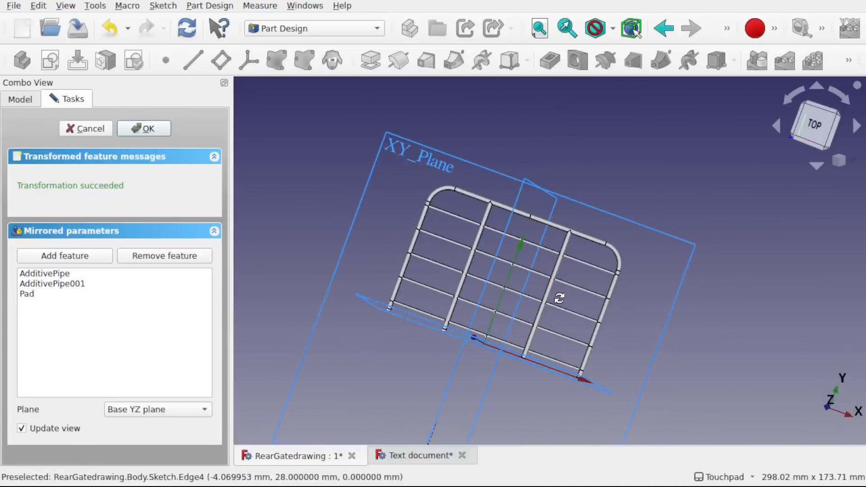
click(143, 132)
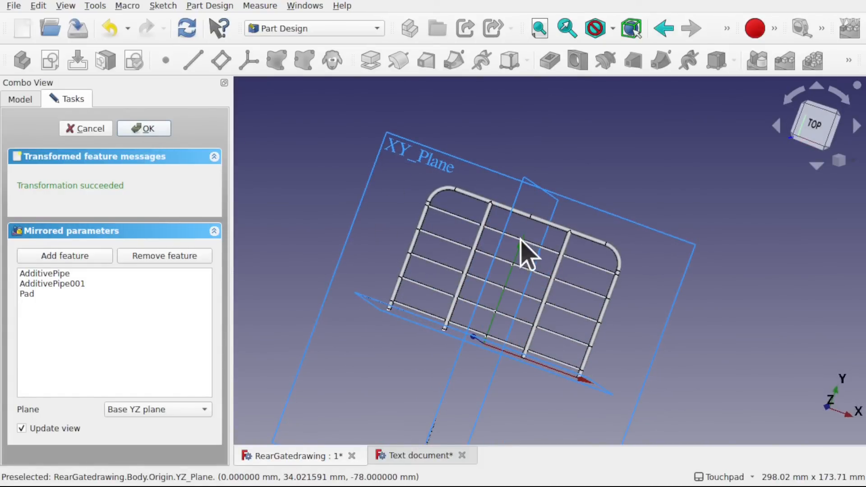
alt+drag(541, 230, 601, 298)
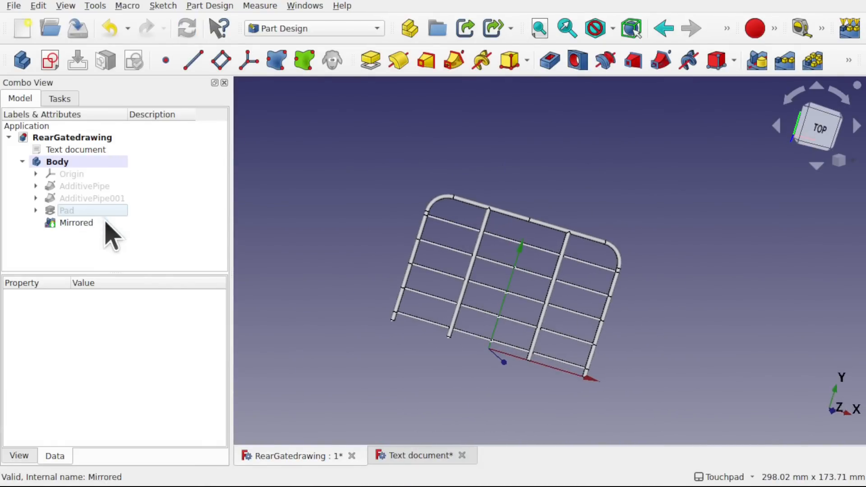
scroll(526, 284, up, 5)
scroll(526, 288, down, 2)
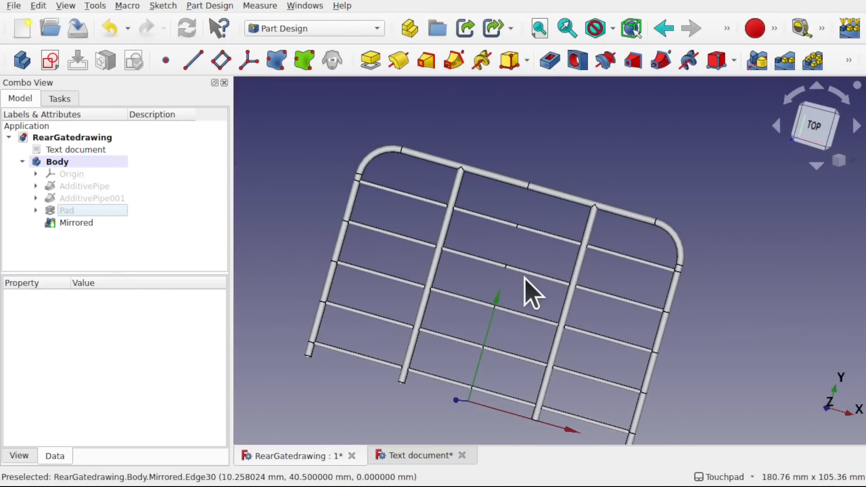
- Start exporting the Mirrored feature as an STL mesh and cancel the export without saving a file
click(80, 225)
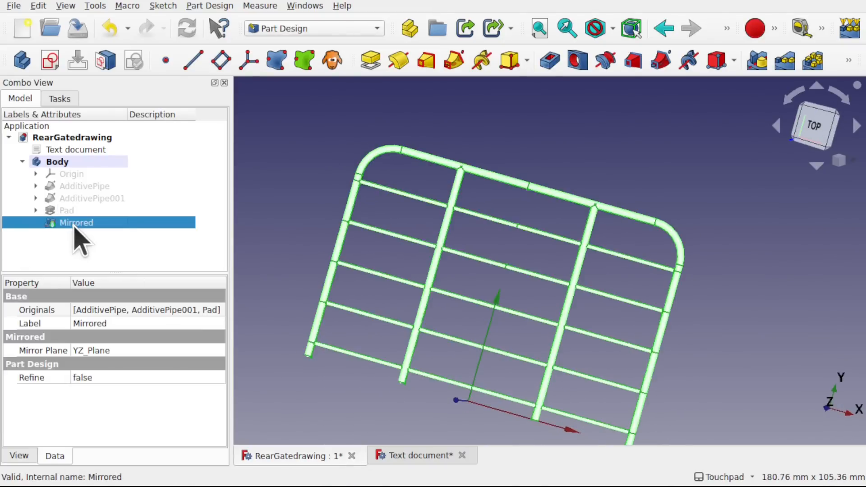
click(15, 5)
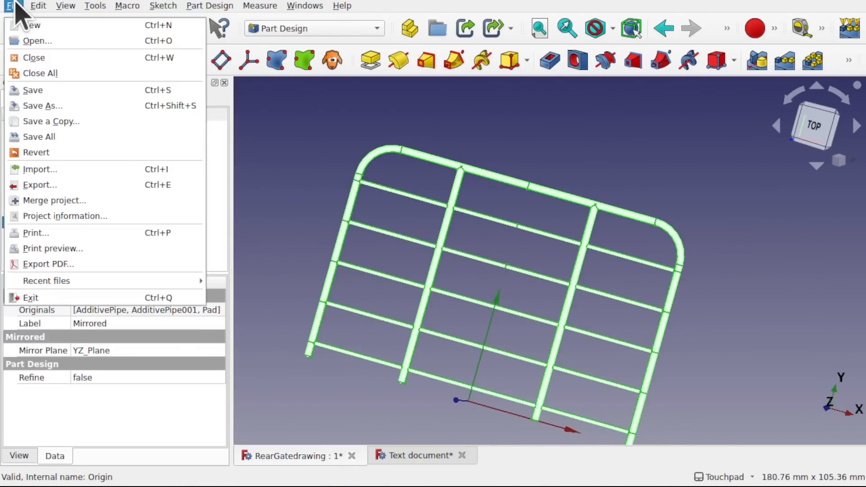
click(73, 186)
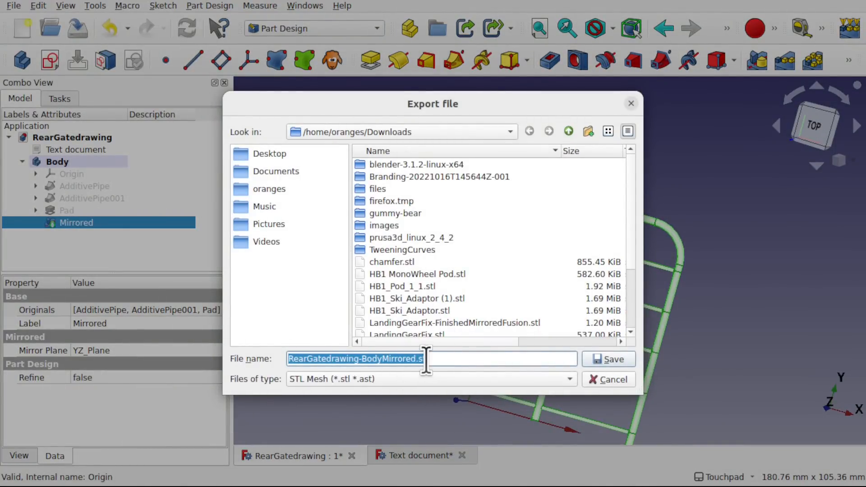
click(621, 381)
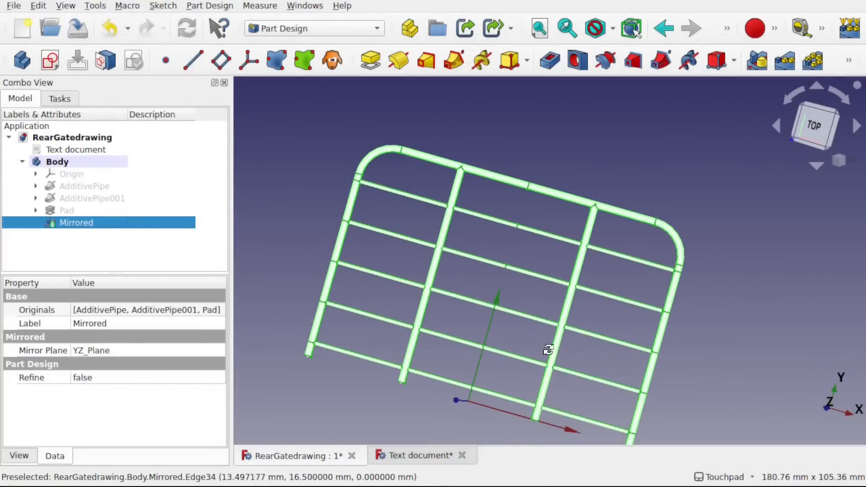
alt+drag(548, 350, 600, 249)
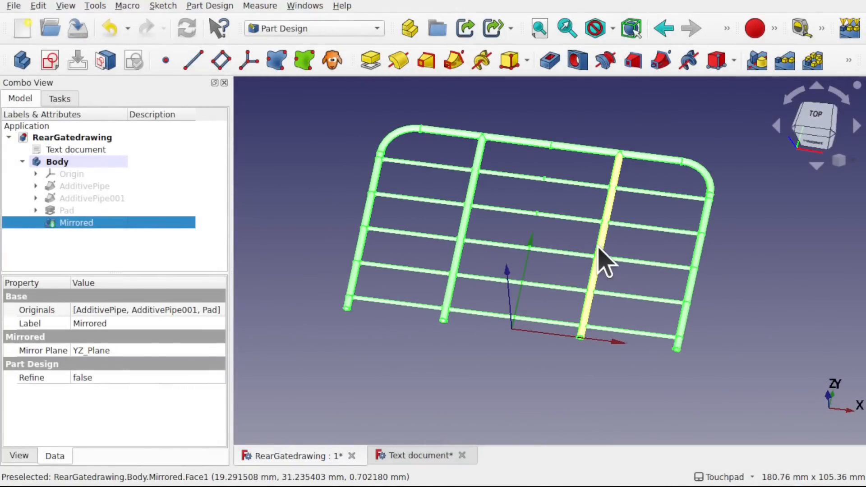